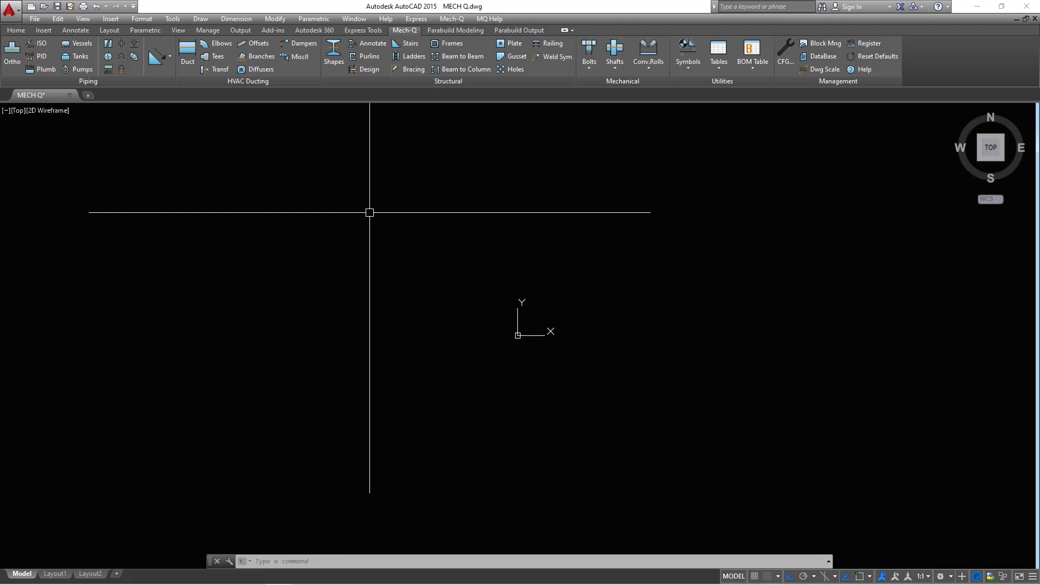
scroll(546, 327, up, 3)
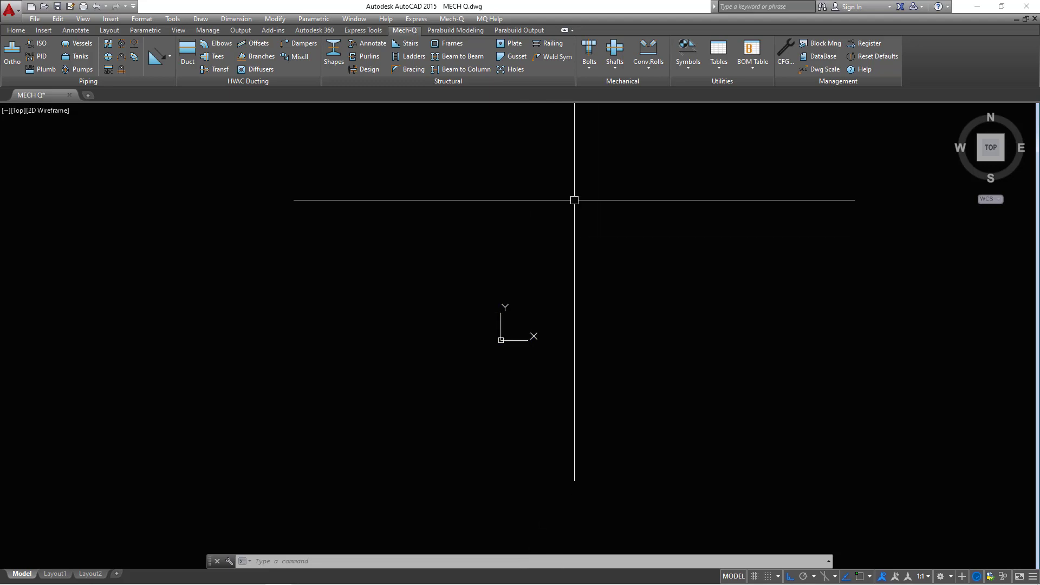
click(549, 44)
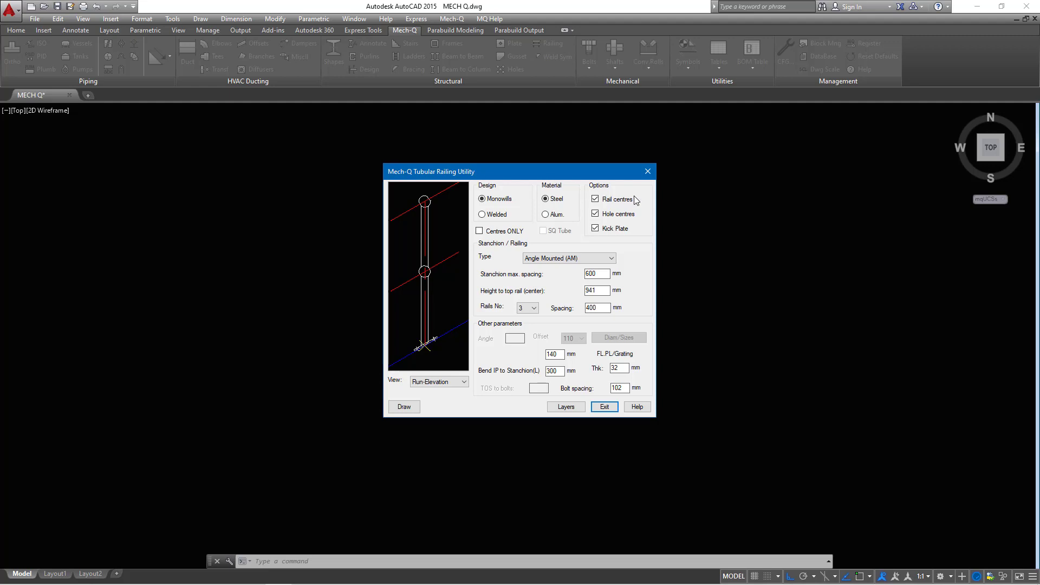
click(648, 171)
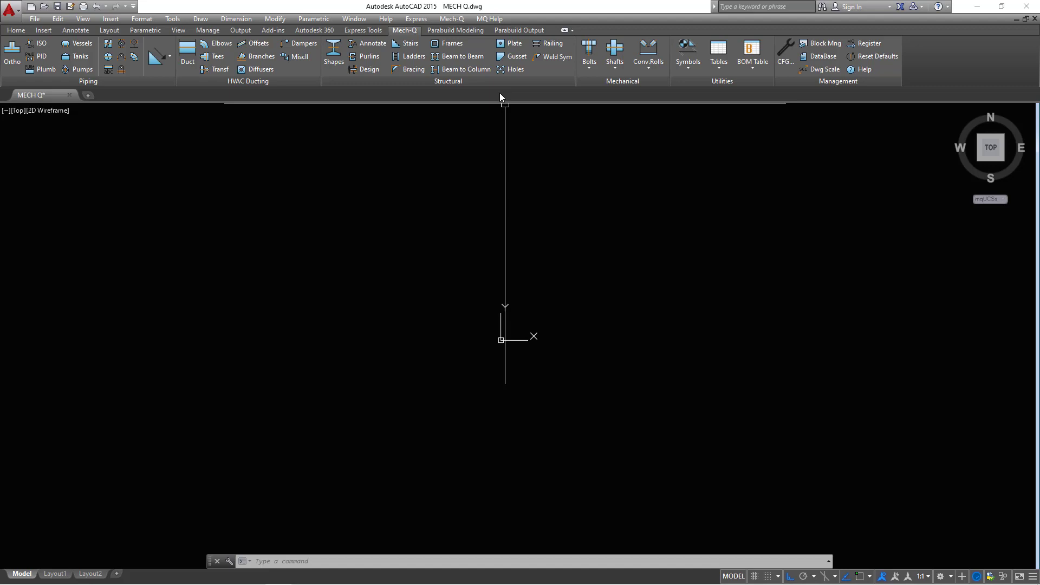
Open the Mech-Q tubular railing utility and choose the Monowills design in steel.
click(548, 45)
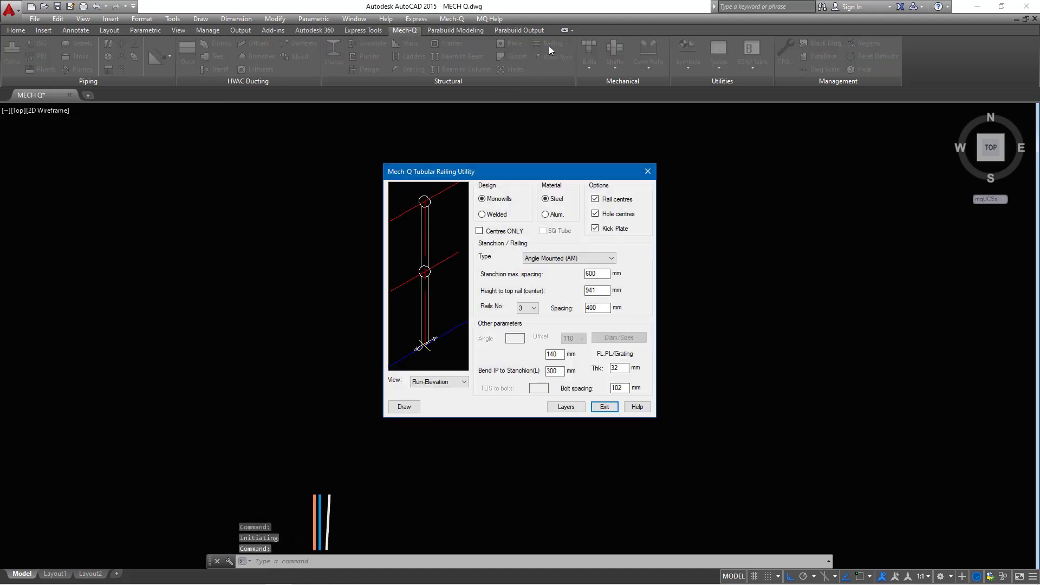
drag(520, 172, 535, 154)
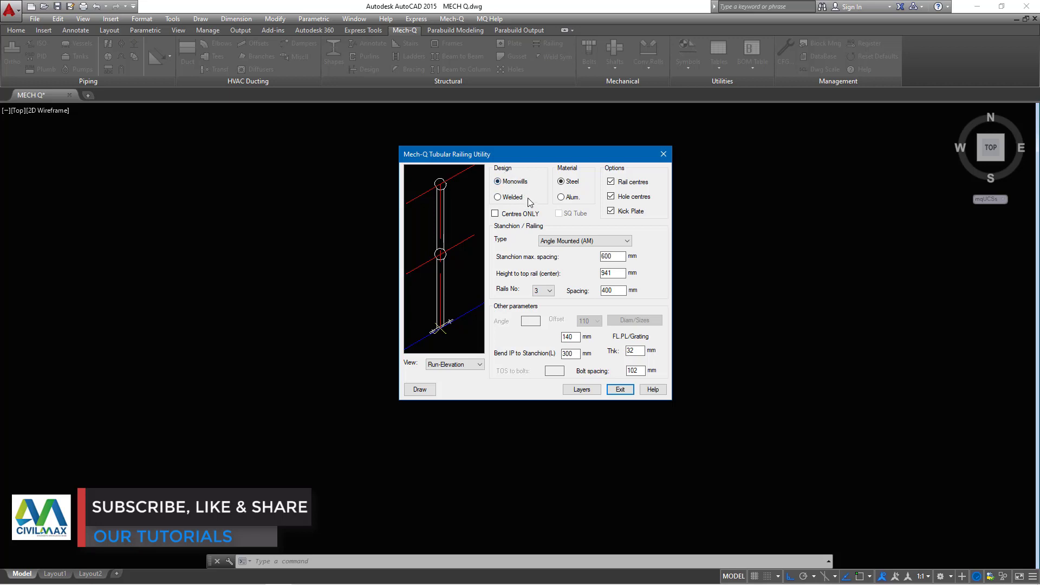
click(499, 197)
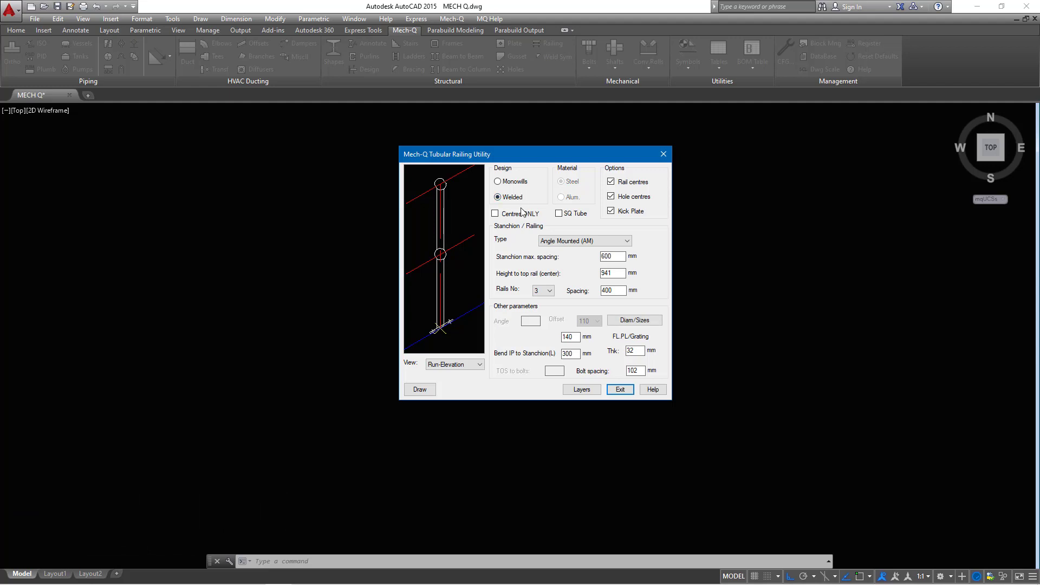
click(498, 182)
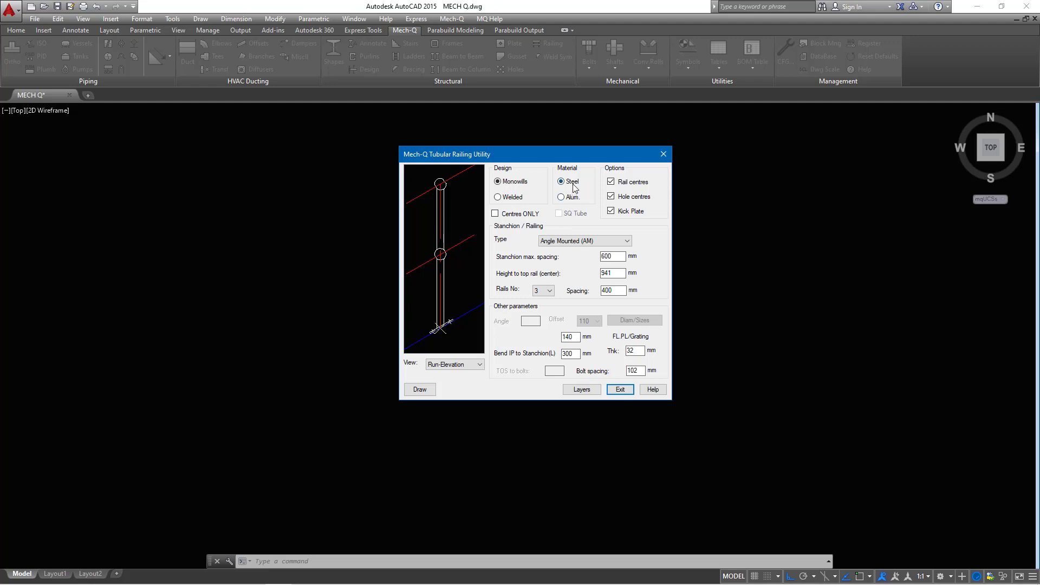
click(480, 366)
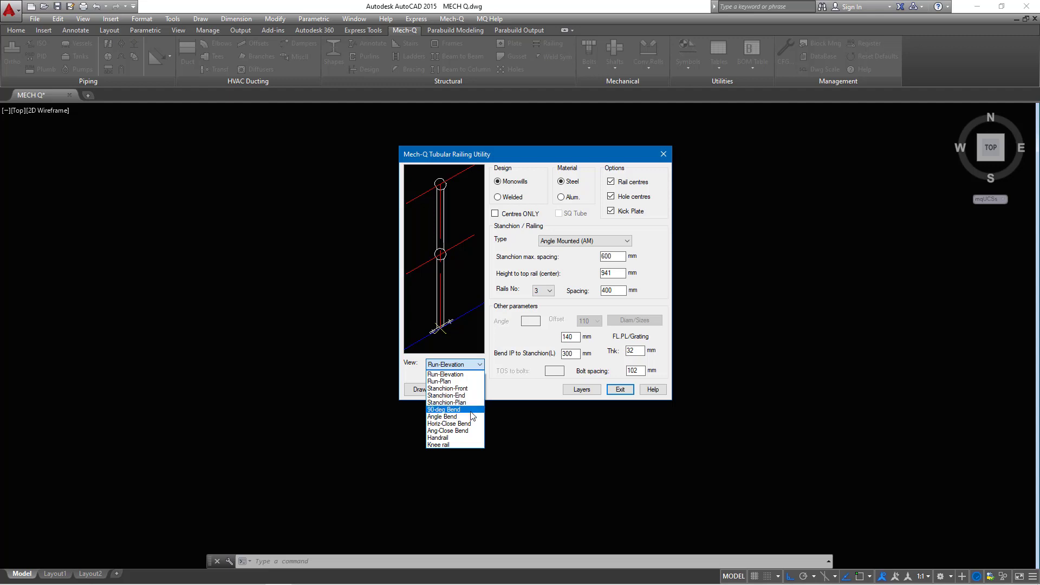
click(539, 428)
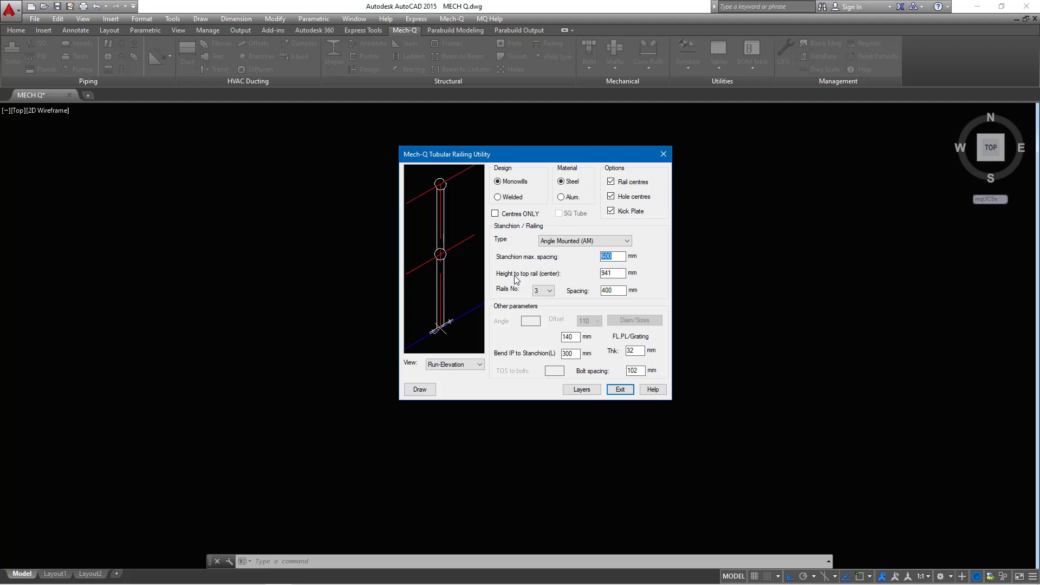
click(551, 291)
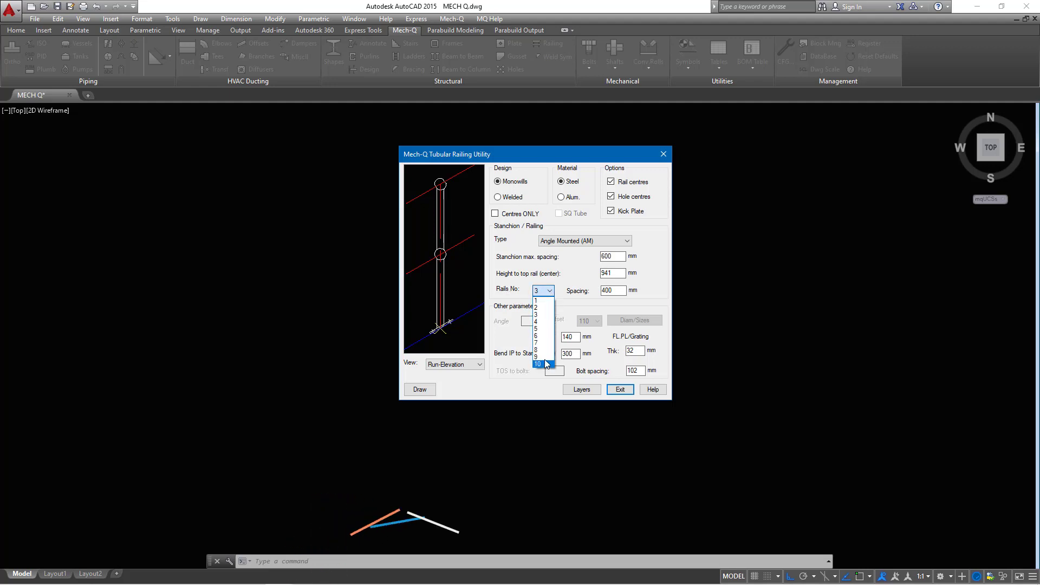
click(620, 291)
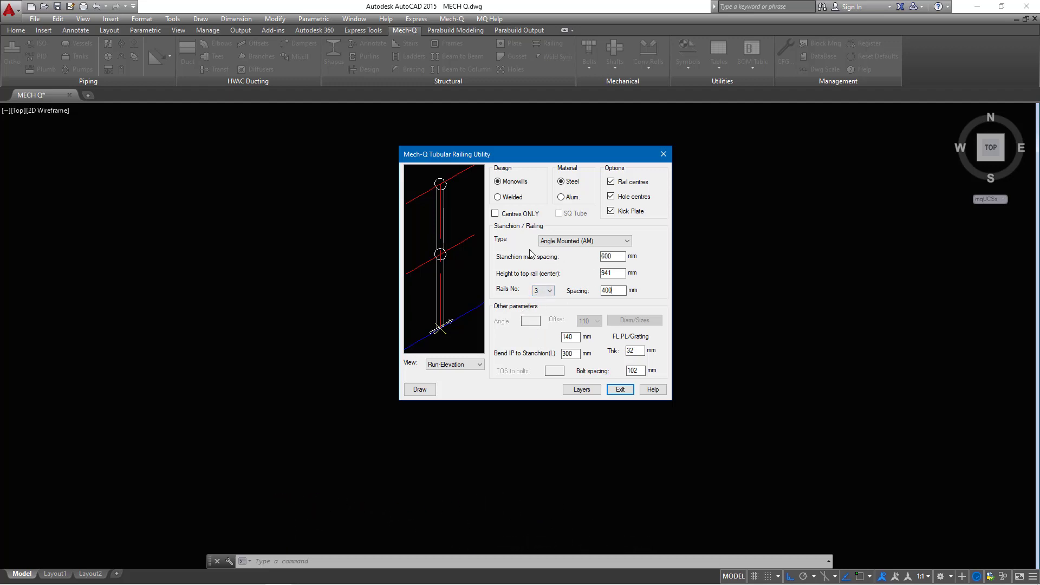
Set the stanchion type to Platform (P) and accept the adjusted top rail height.
click(627, 241)
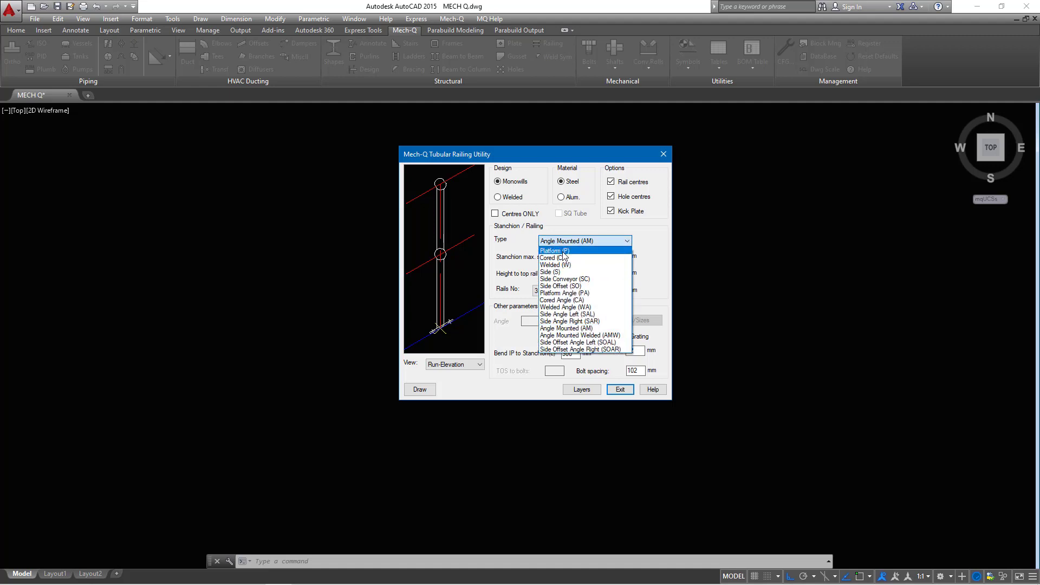
click(563, 253)
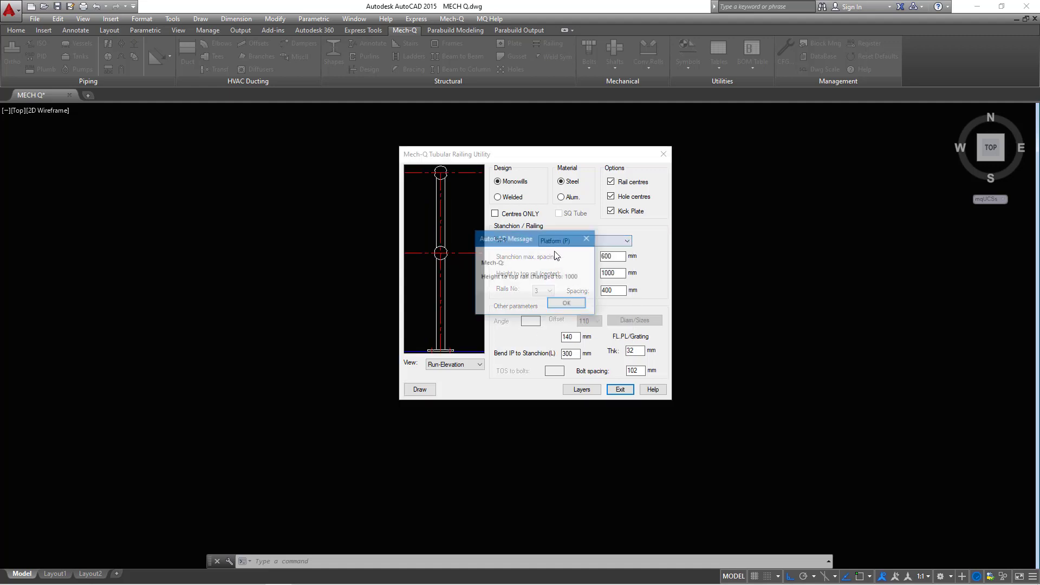
click(567, 304)
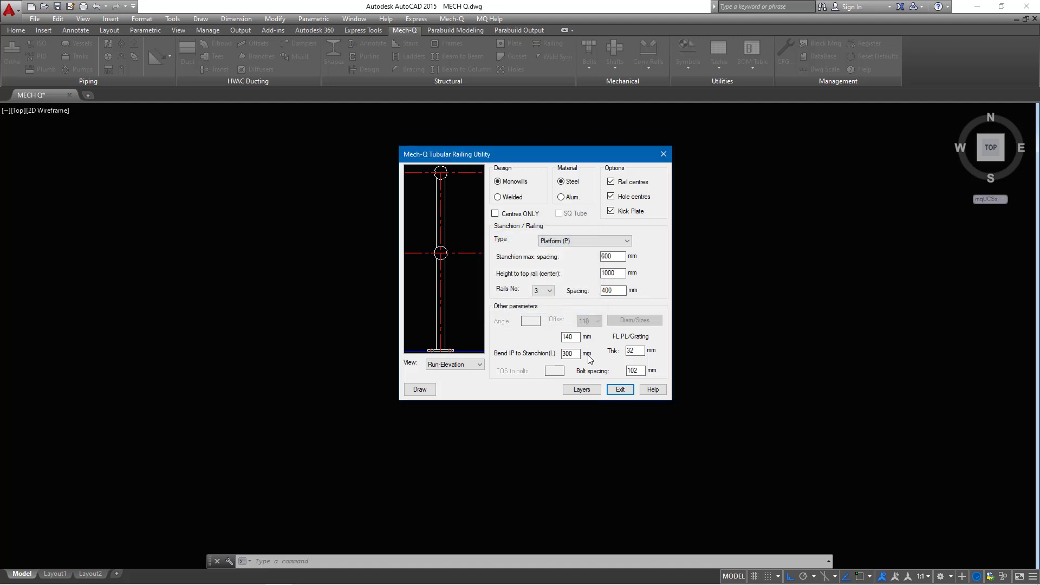
Draw the run elevation between two picked stanchion points, without extending rails to stanchion centre and with closure bends at both ends.
click(423, 390)
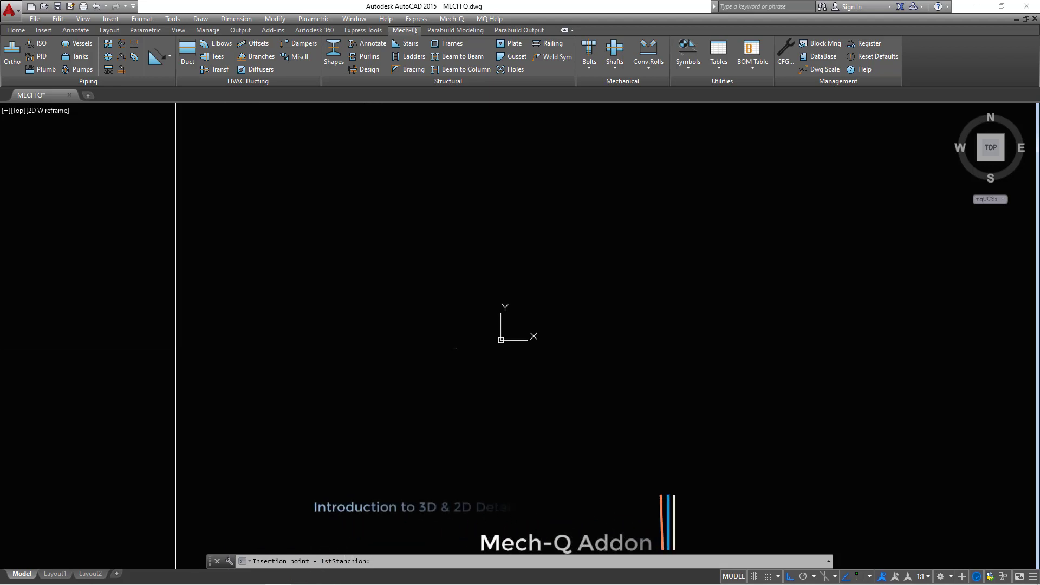
click(156, 341)
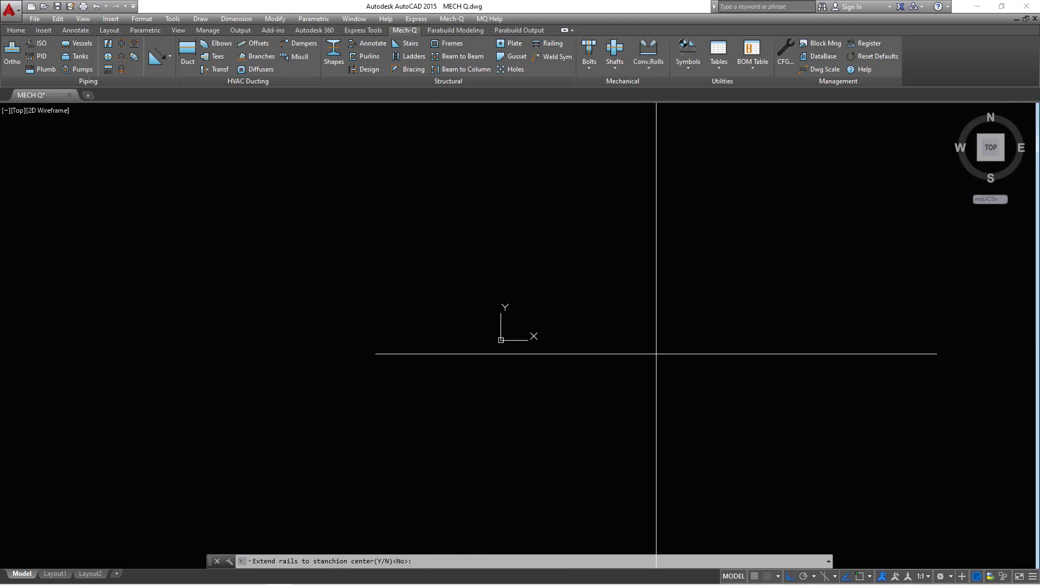
key(Return)
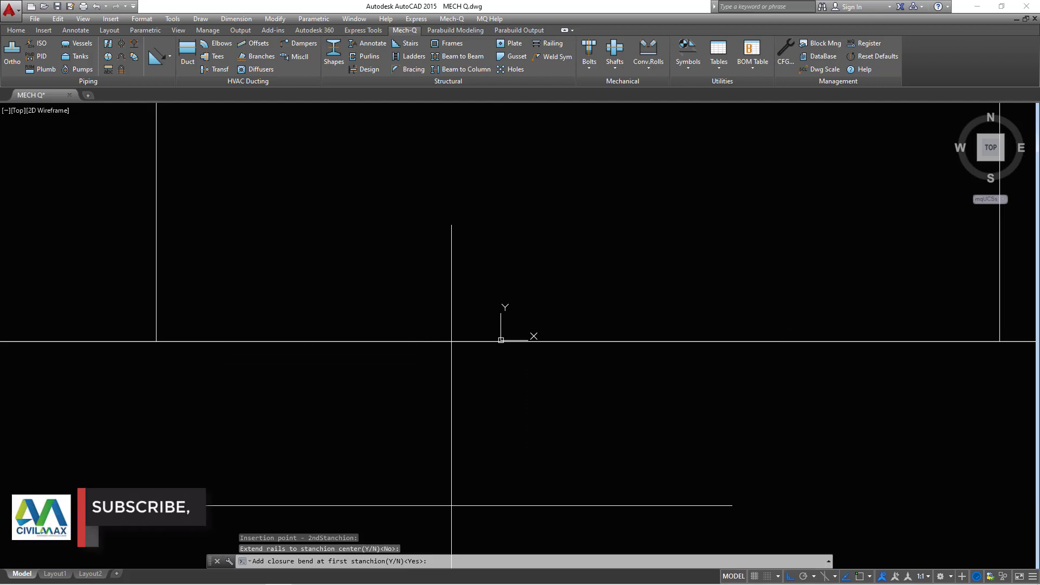
scroll(369, 369, down, 13)
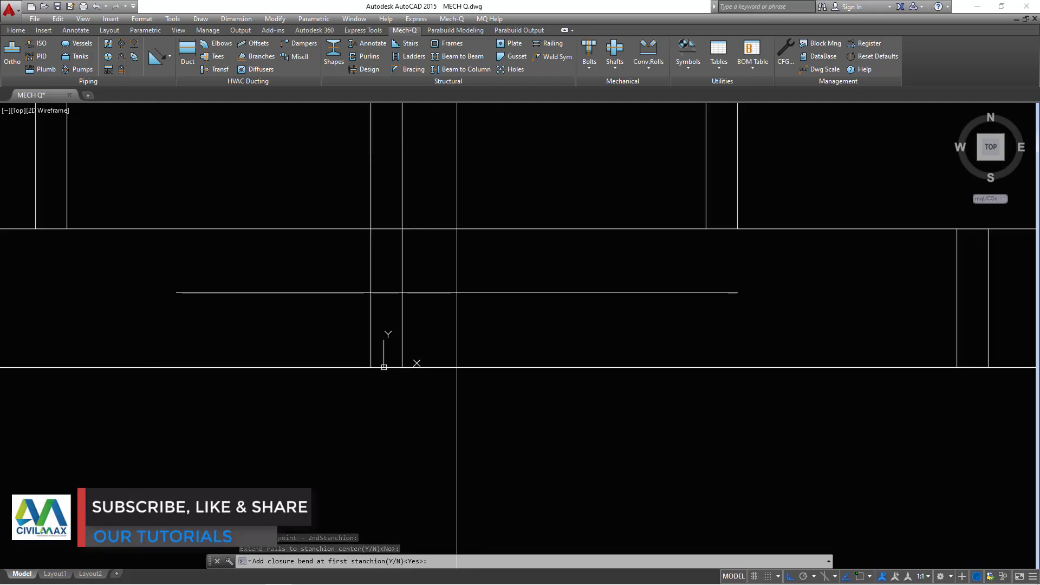
key(Return)
key(Return)
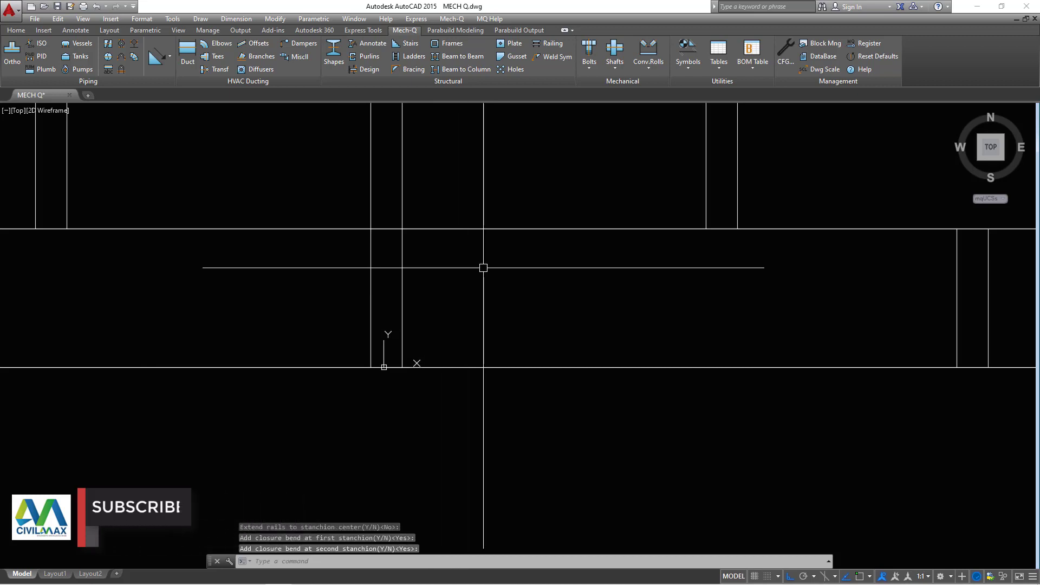
Zoom to the drawing extents and examine the drawn railing's rails, closure bends, kick plate and base plate.
scroll(383, 325, down, 1)
right_click(506, 293)
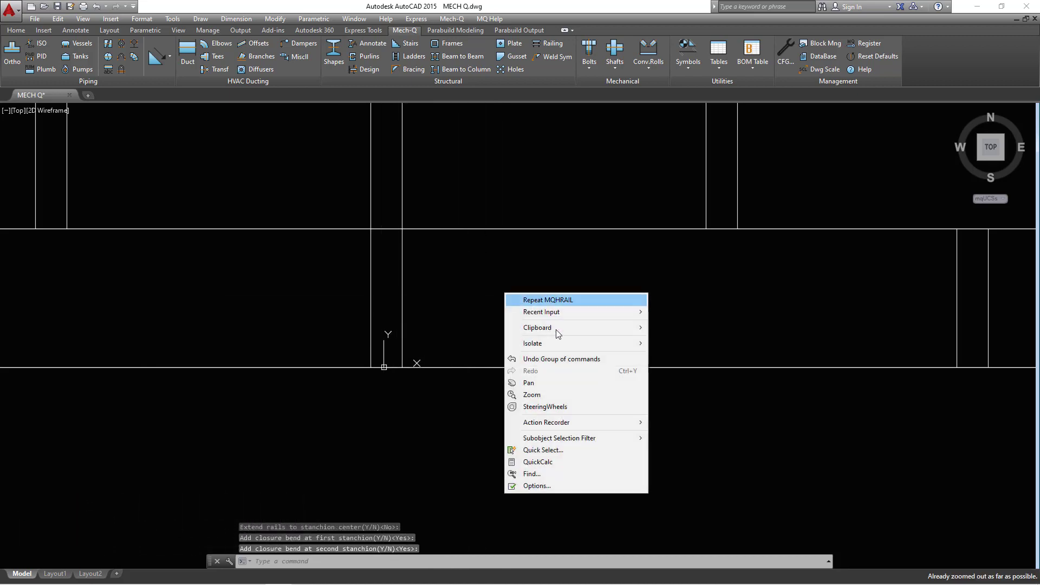
click(536, 395)
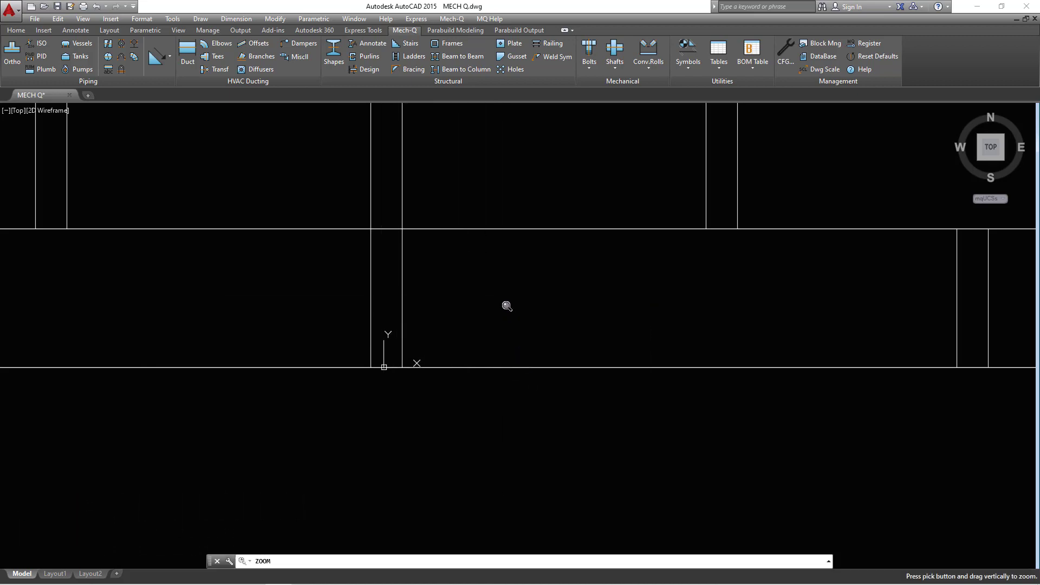
right_click(491, 282)
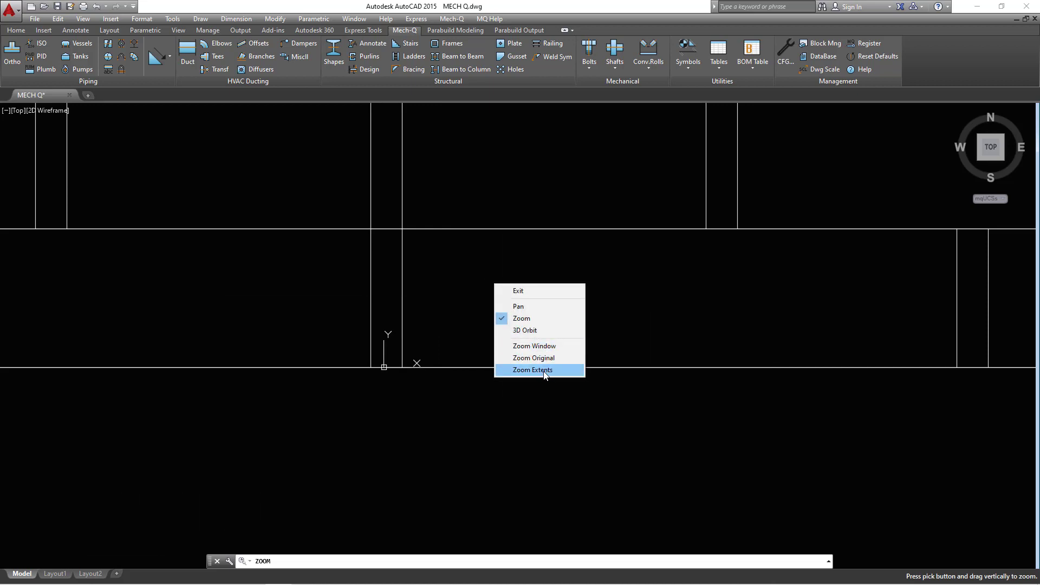
click(544, 371)
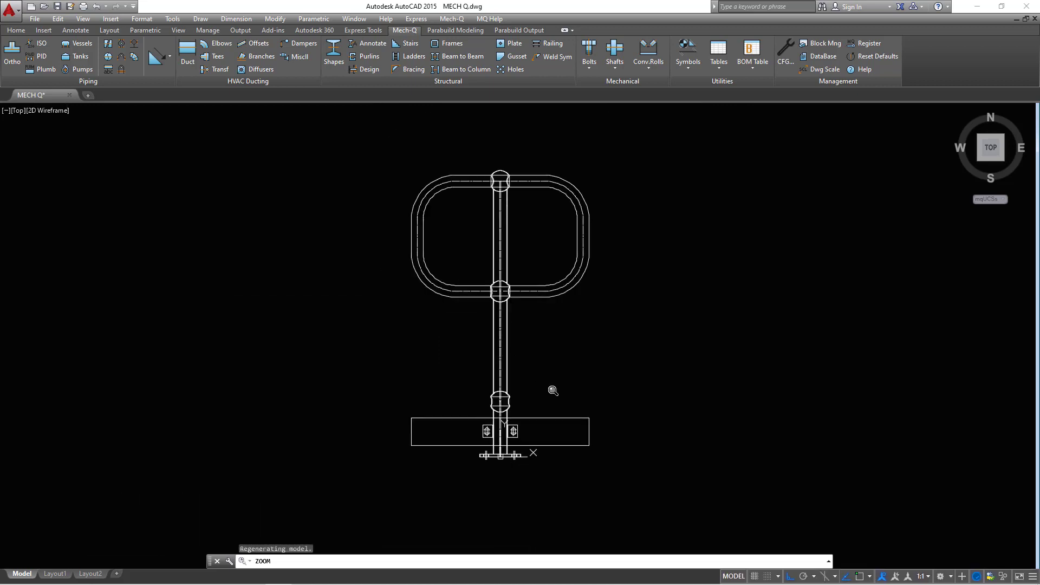
scroll(556, 397, up, 2)
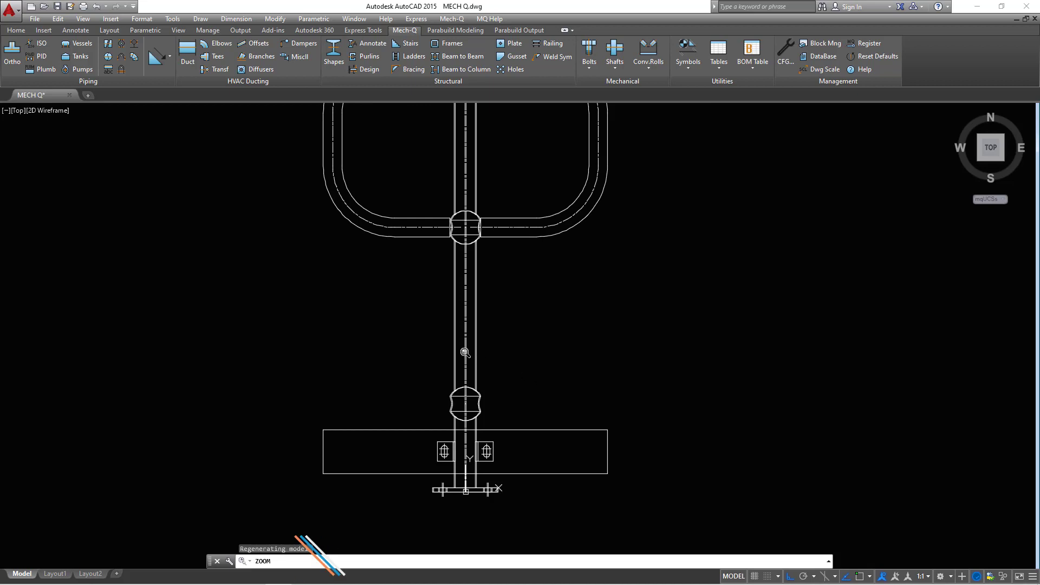
scroll(428, 341, down, 6)
scroll(408, 276, up, 8)
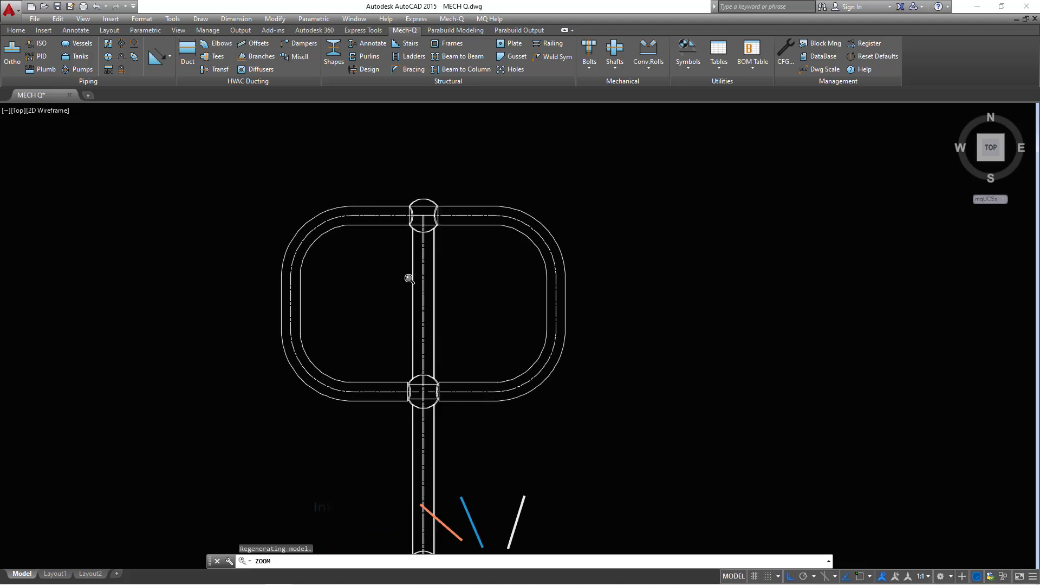
right_click(507, 207)
click(528, 215)
Select the whole drawn railing elevation and erase it.
scroll(514, 210, down, 5)
click(650, 159)
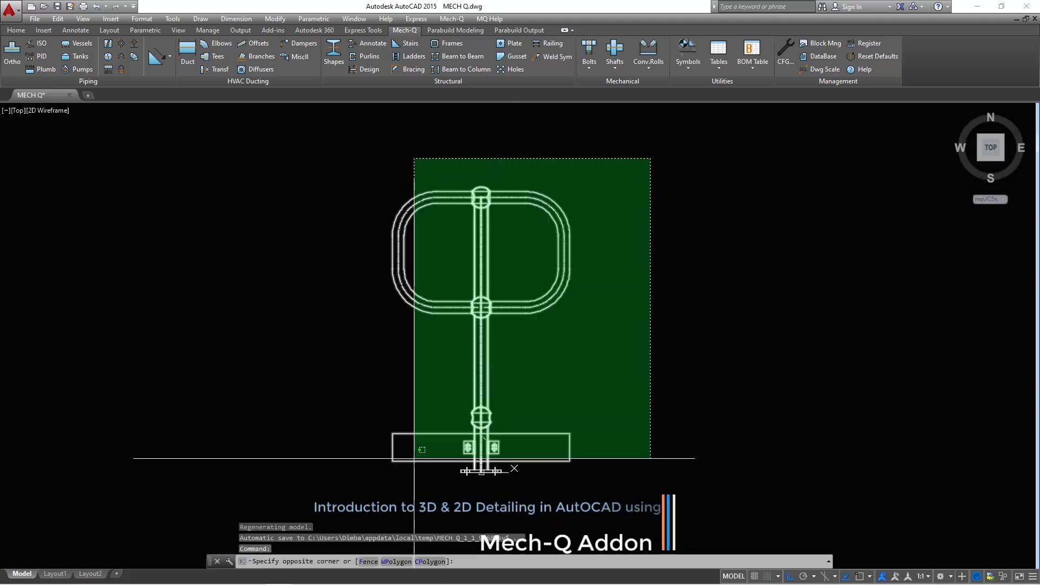
click(414, 458)
right_click(648, 249)
click(690, 313)
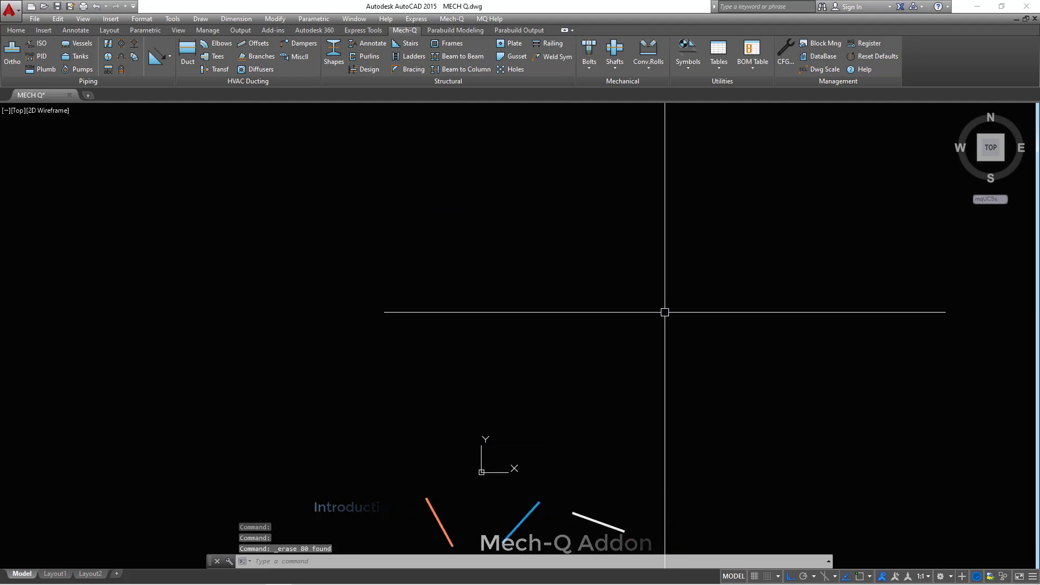
Reopen the tubular railing utility, preview the Handrail view and set the view back to Run-Elevation.
click(552, 45)
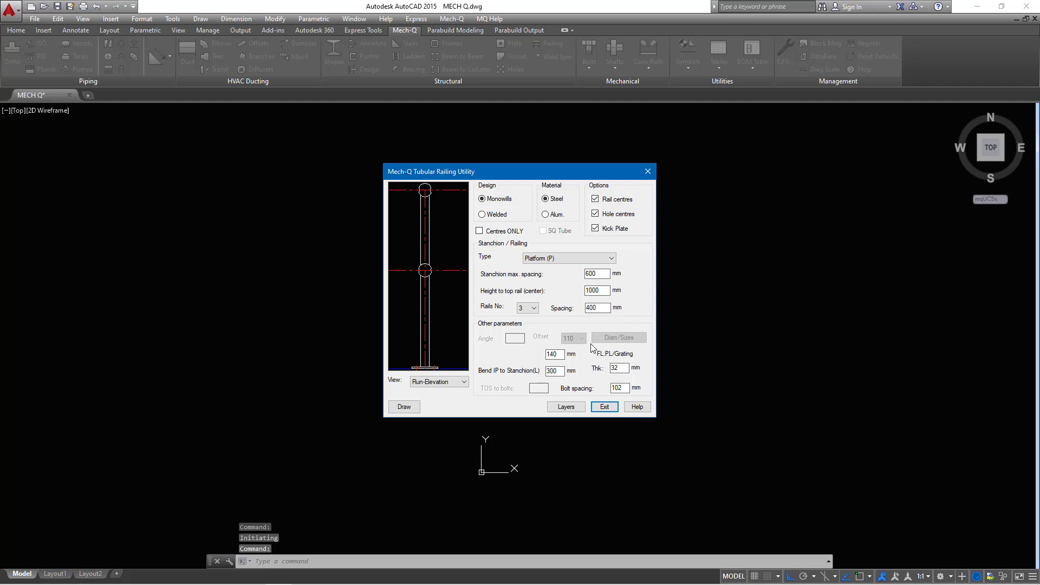
click(464, 383)
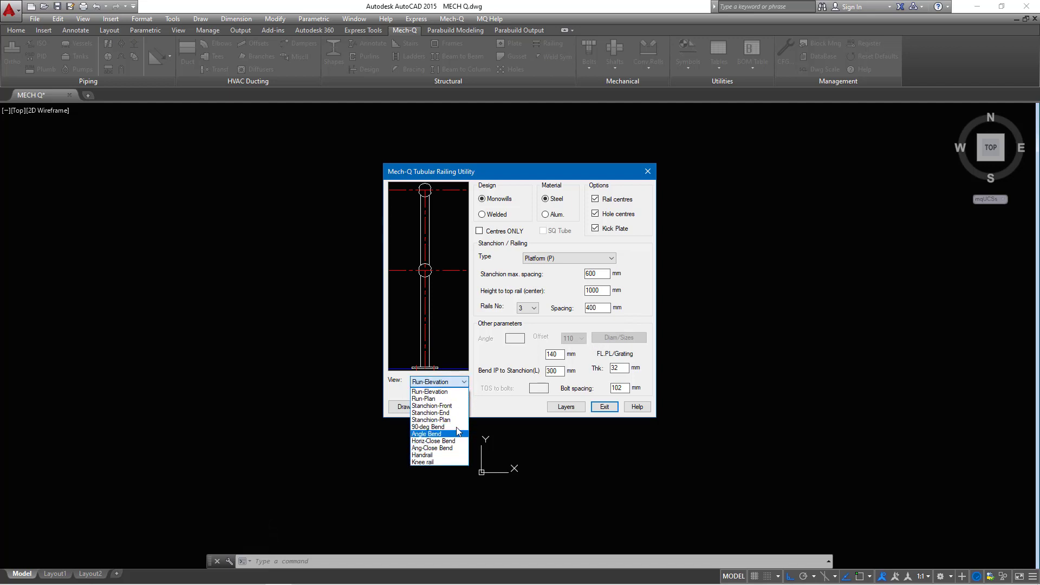
click(432, 455)
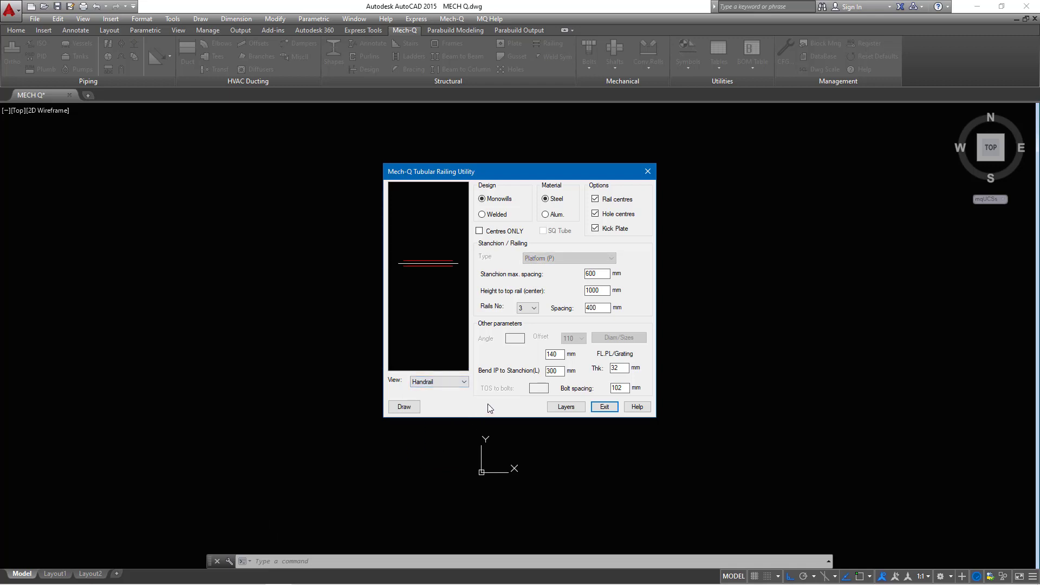
click(465, 382)
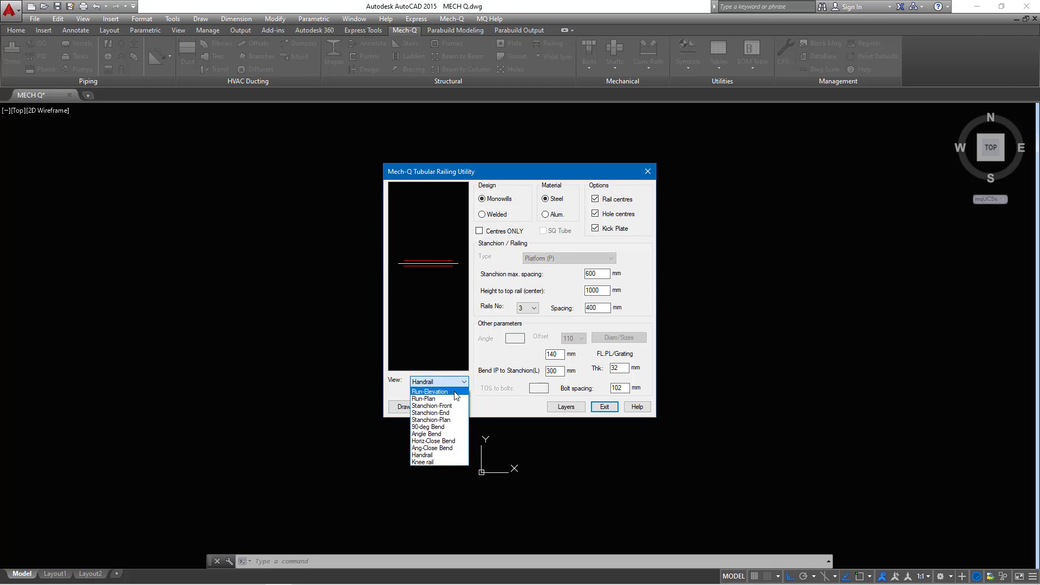
click(454, 391)
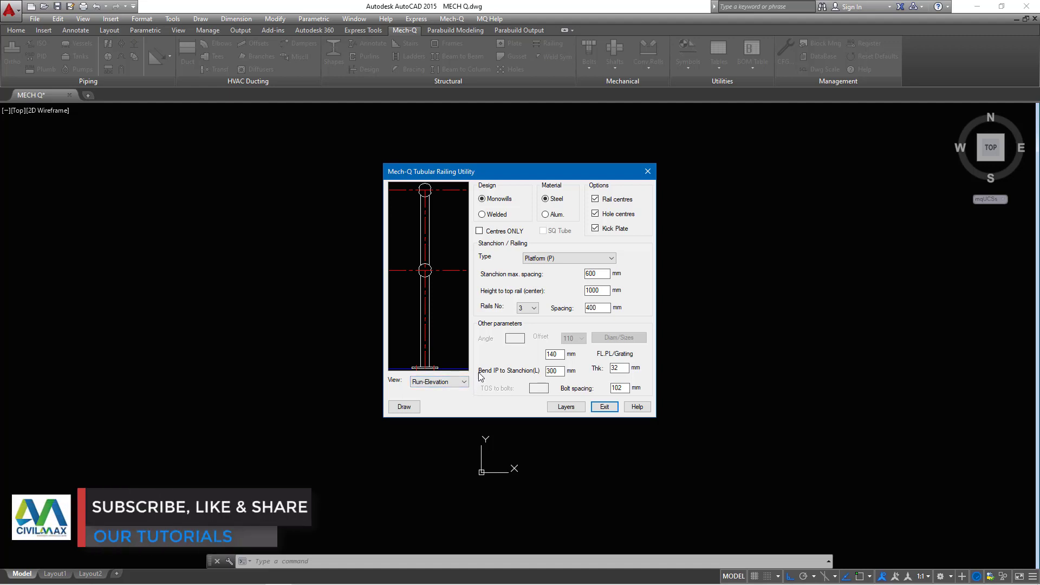
Draw the run elevation between two picked stanchion points on a horizontal line, without extending the rails to the stanchion centre.
click(407, 410)
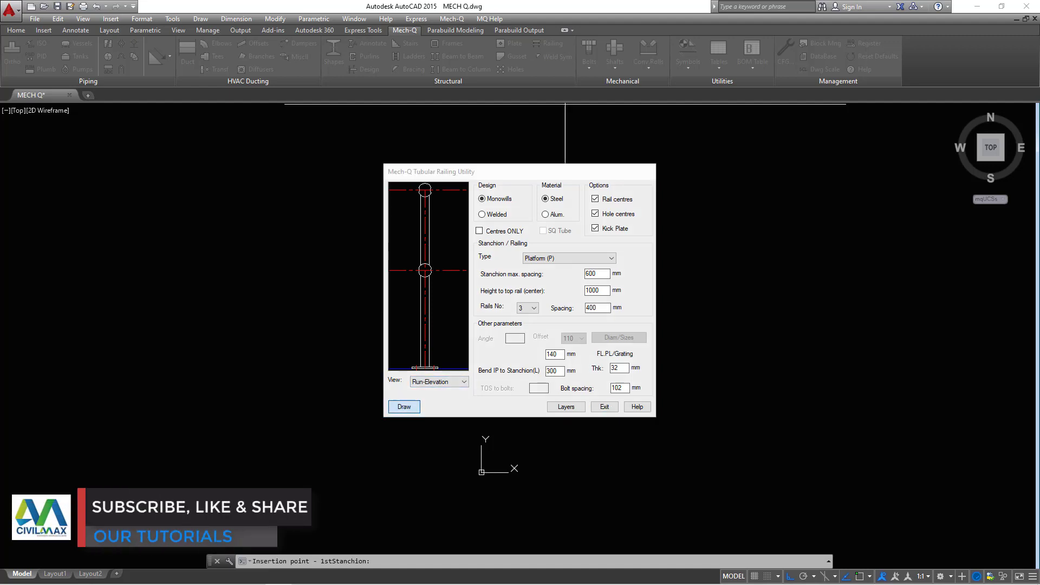
scroll(398, 320, down, 5)
click(64, 322)
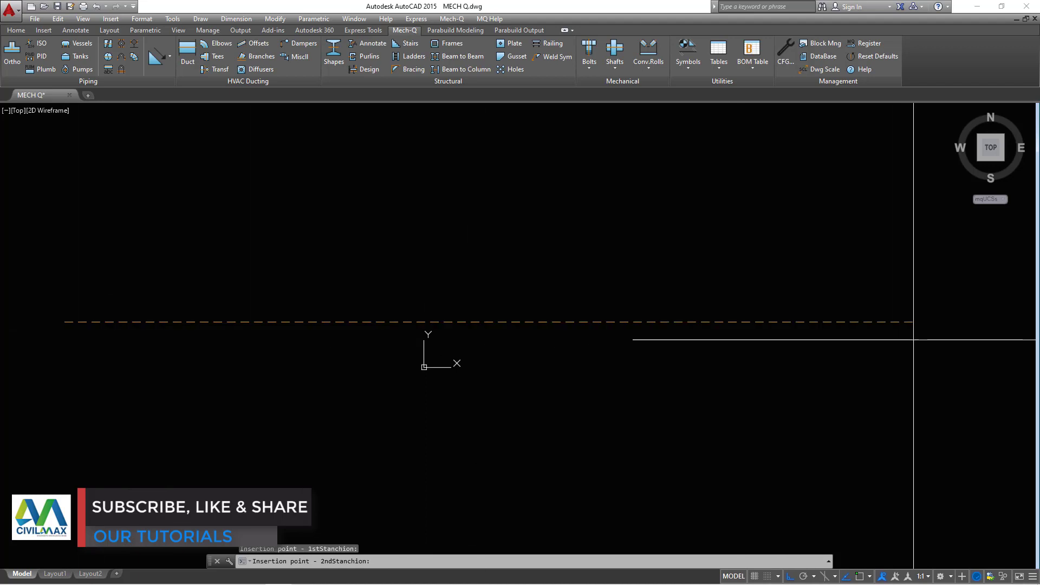
click(943, 322)
key(Return)
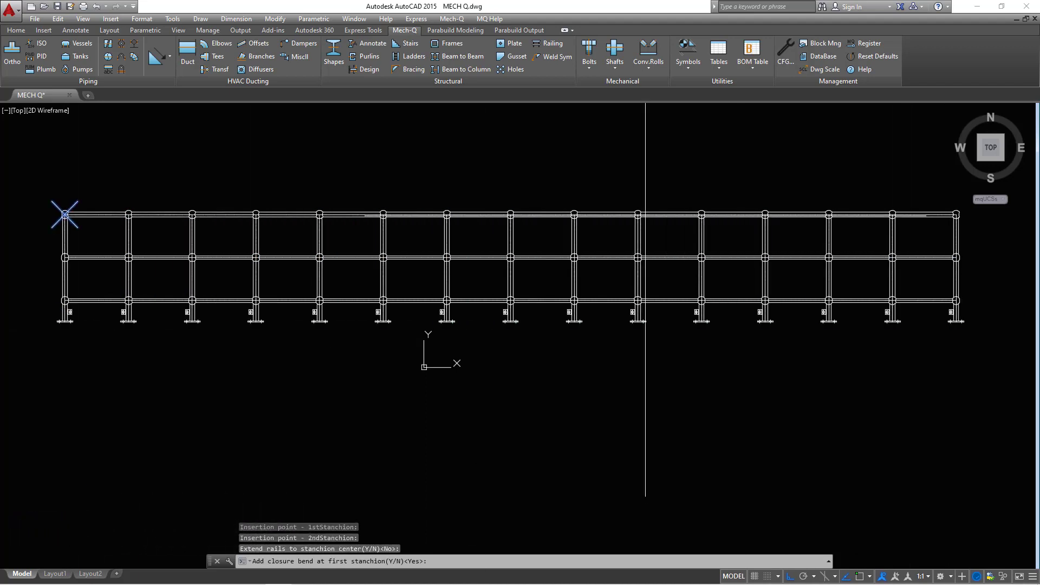
Add closure bends at both the first and the second end stanchion of the railing.
scroll(69, 235, up, 2)
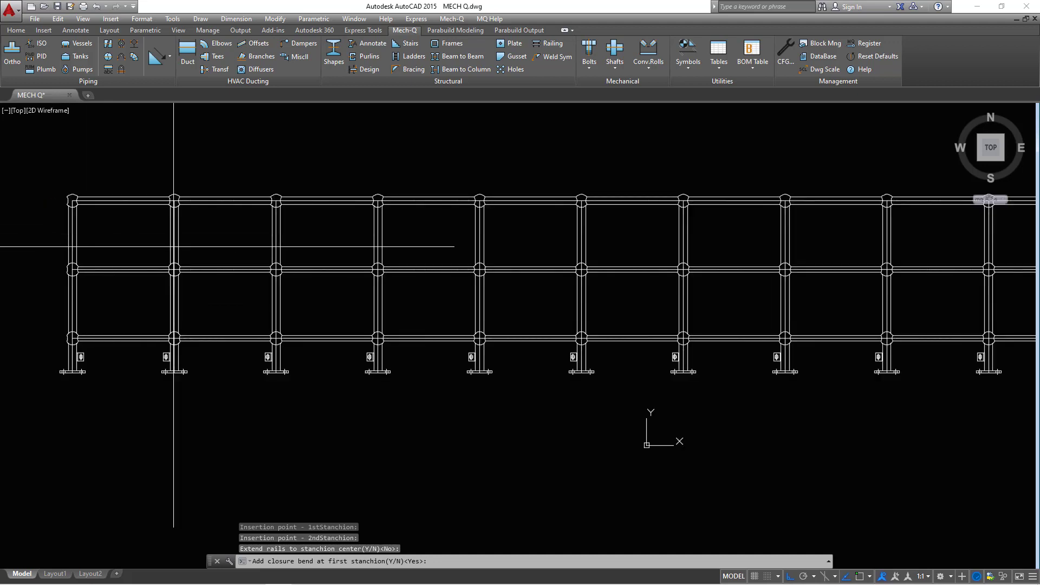
scroll(282, 206, down, 2)
key(Return)
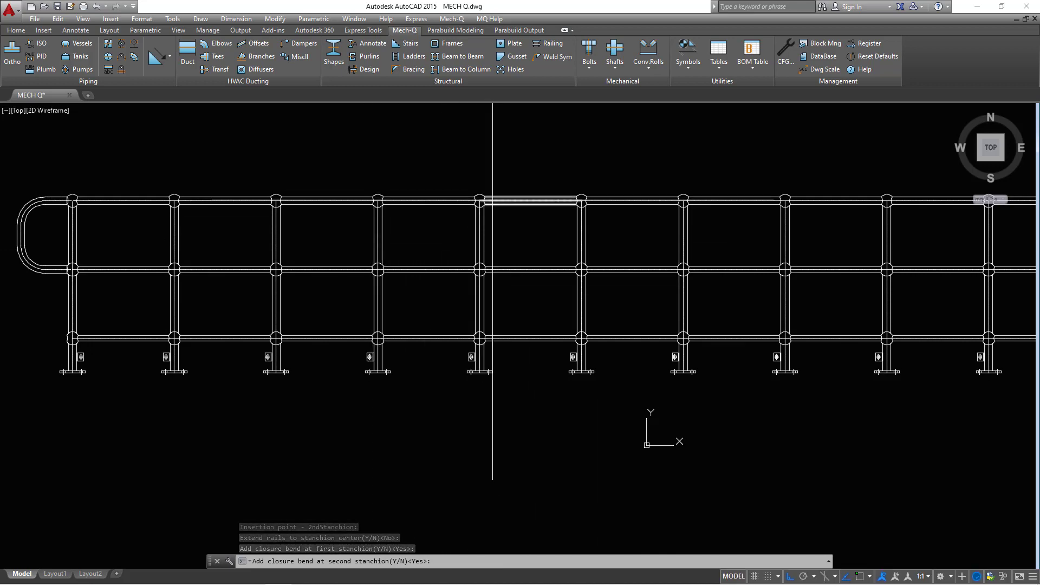
mouse_move(490, 341)
middle_down()
mouse_move(414, 327)
mouse_move(44, 326)
middle_up()
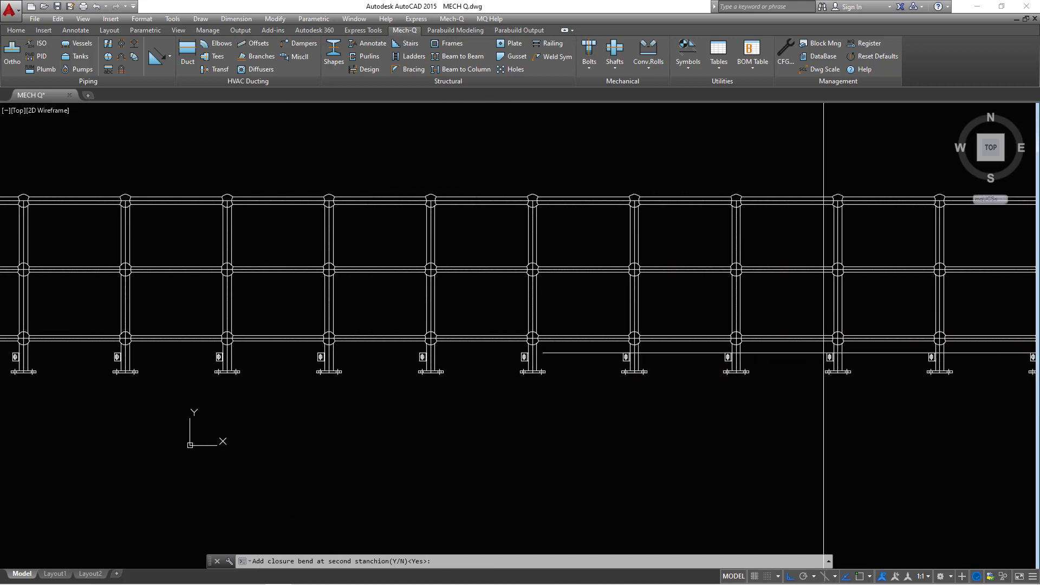
middle_drag(824, 353, 169, 349)
key(Return)
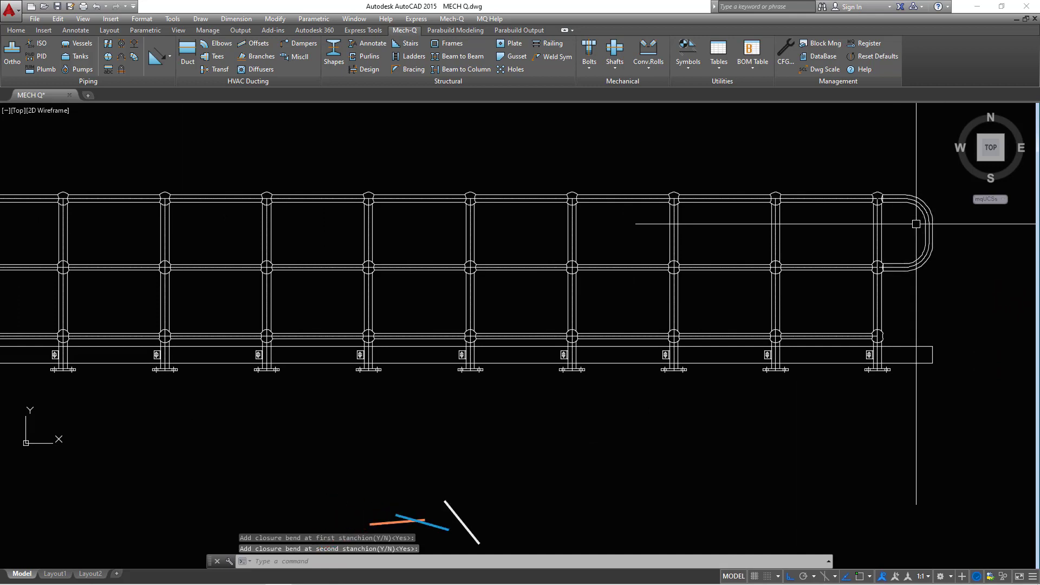
Examine the kick plate outline, its fixing lug and the base plate at the end stanchions, highlighting them and clearing the selection.
scroll(571, 338, up, 3)
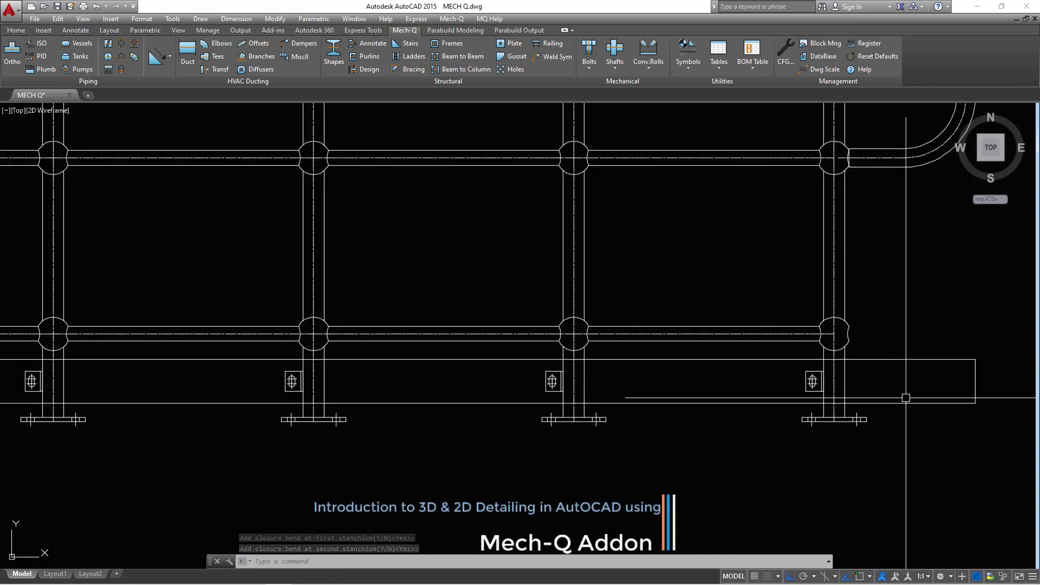
click(998, 305)
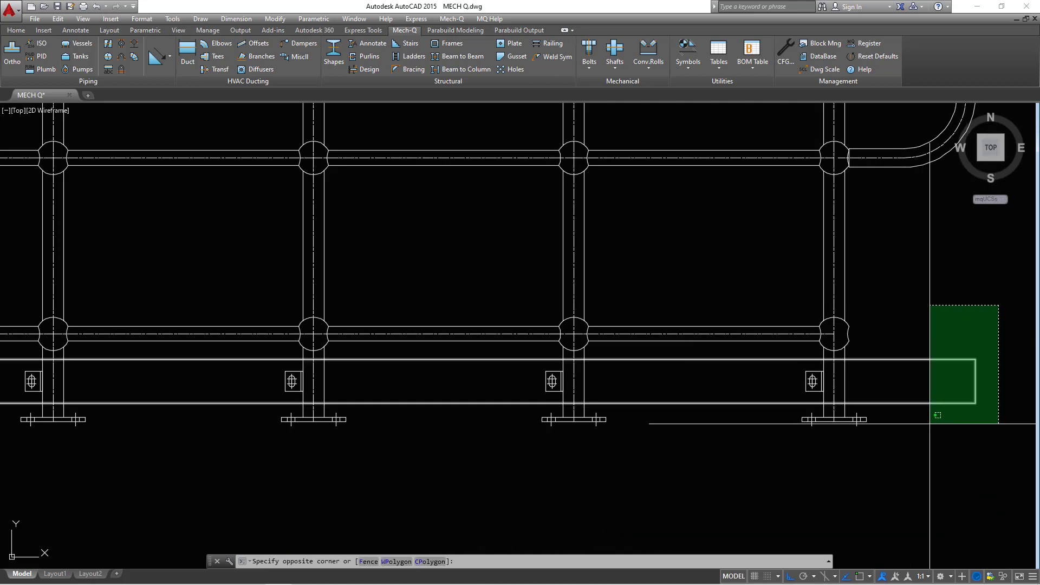
click(930, 432)
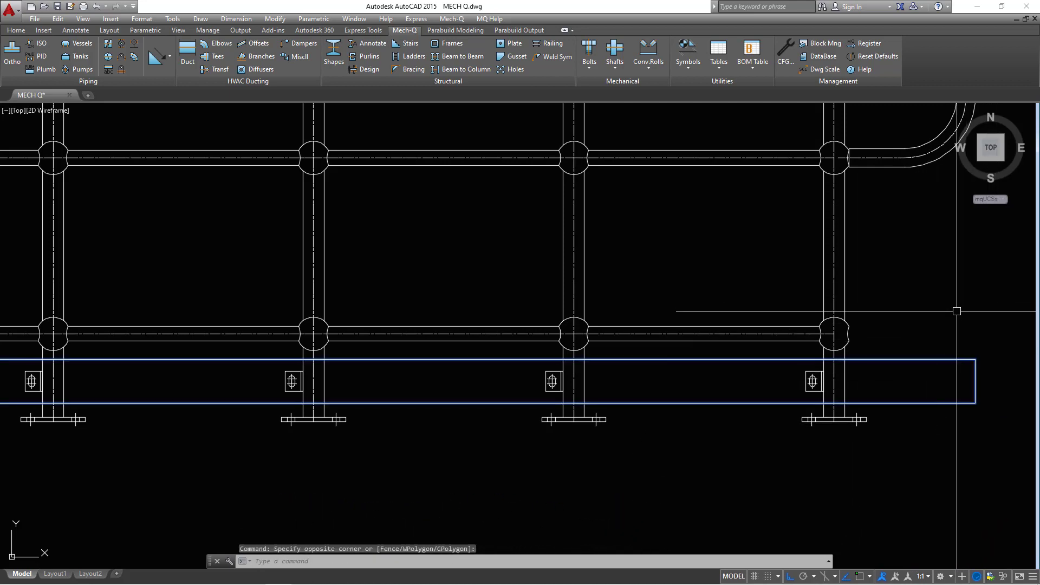
scroll(533, 405, up, 6)
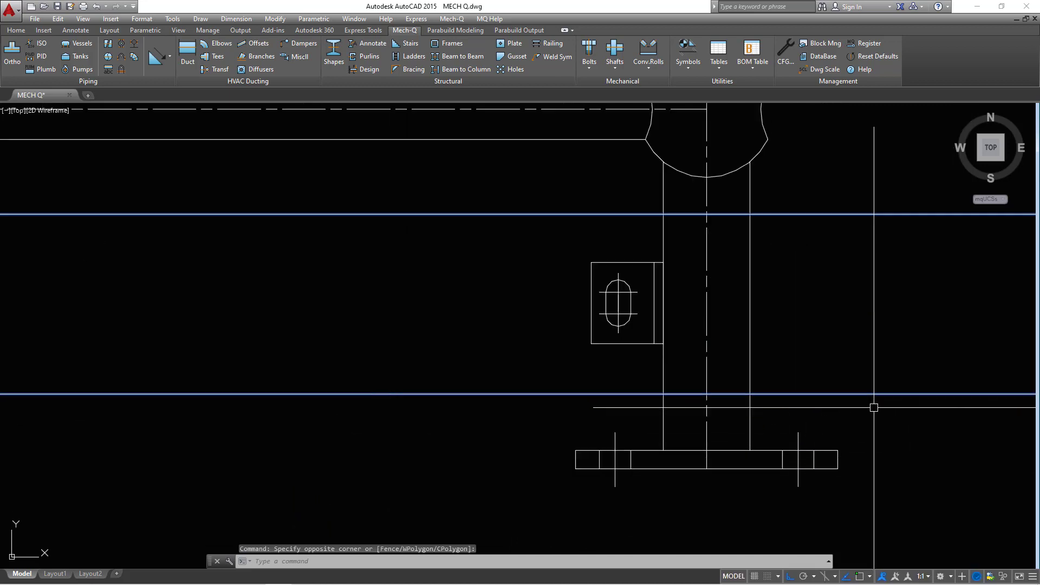
click(872, 496)
key(Escape)
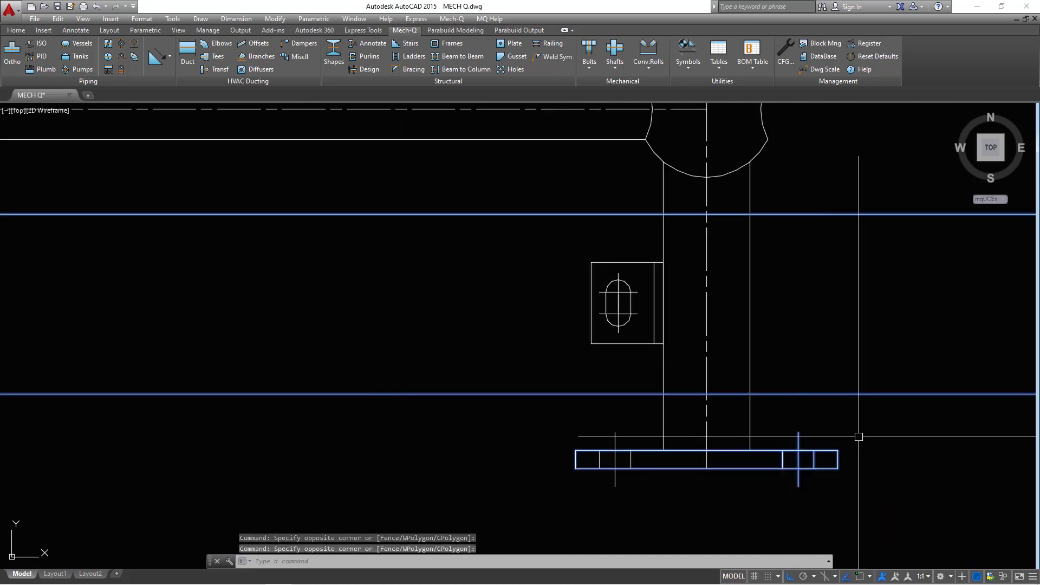
scroll(871, 428, down, 5)
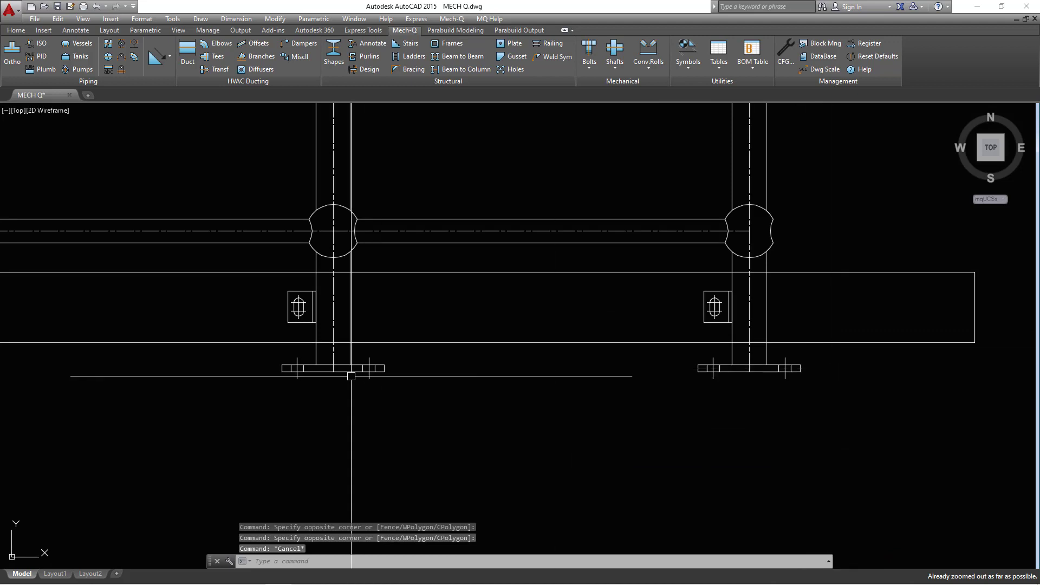
scroll(349, 379, up, 2)
scroll(613, 400, down, 4)
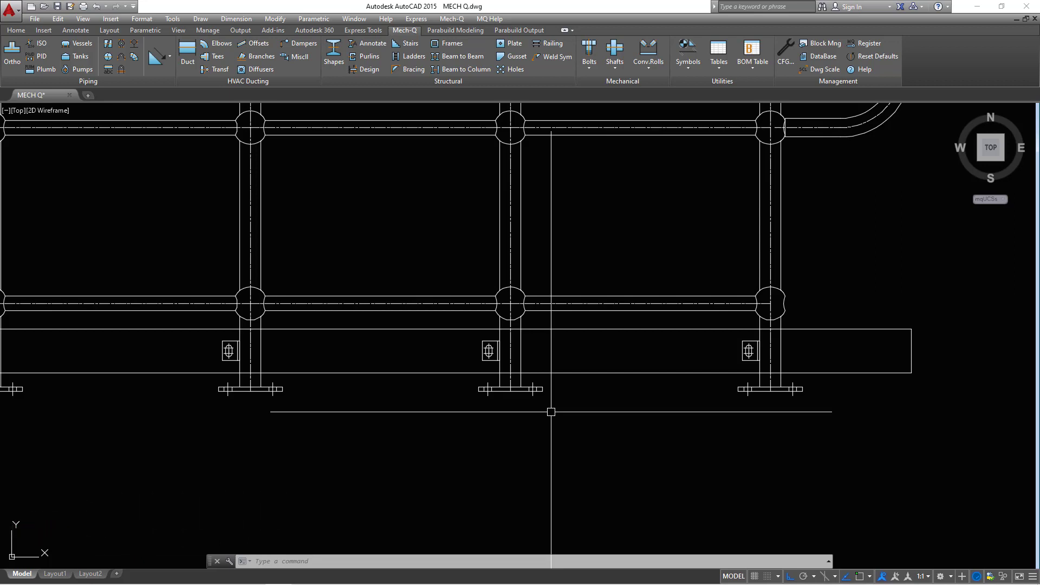
scroll(801, 387, up, 6)
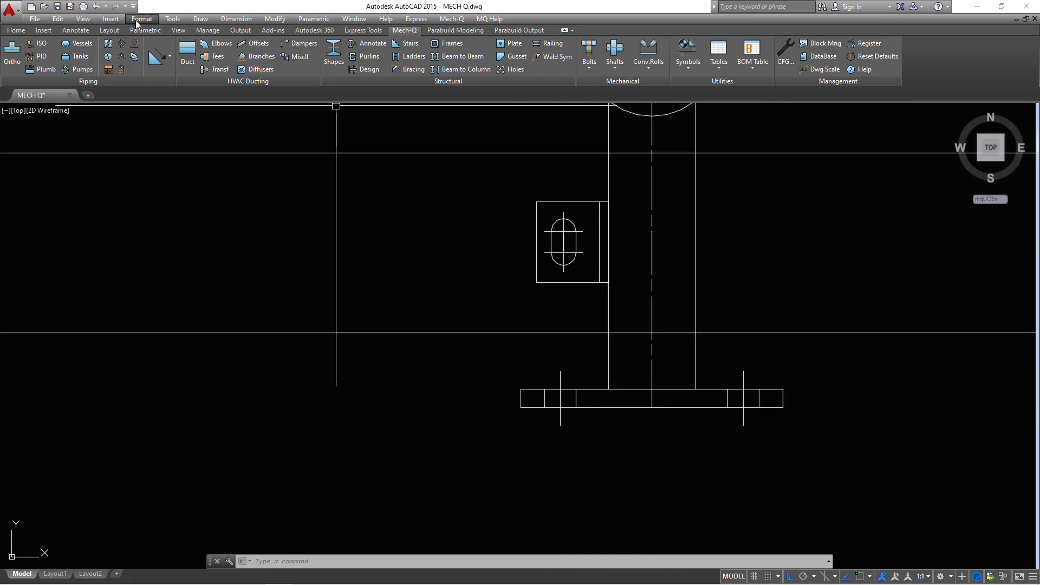
Start a linear dimension and turn on object snap, checking the enabled snap modes such as Endpoint and Intersection.
click(75, 31)
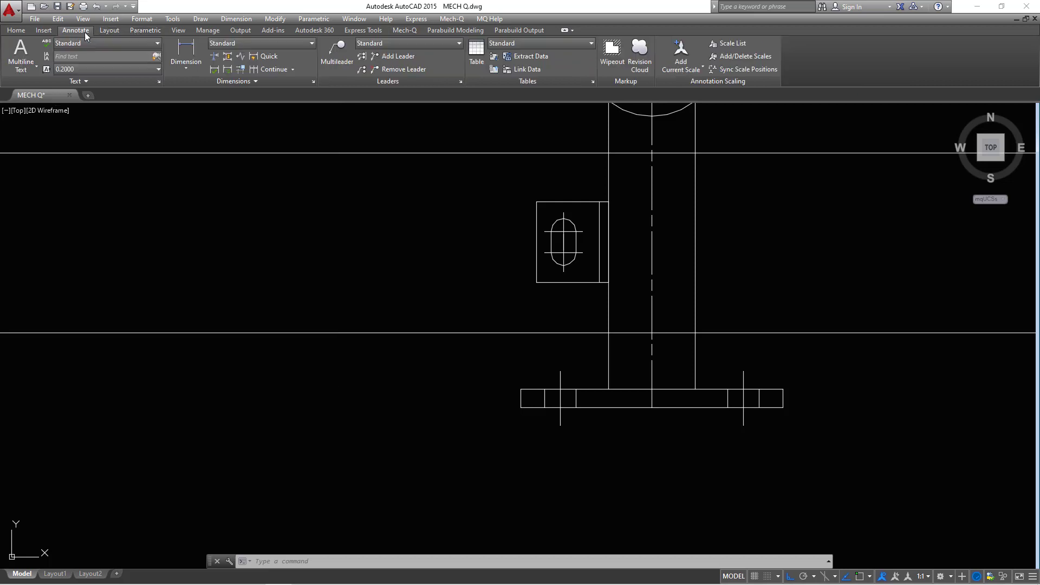
click(190, 70)
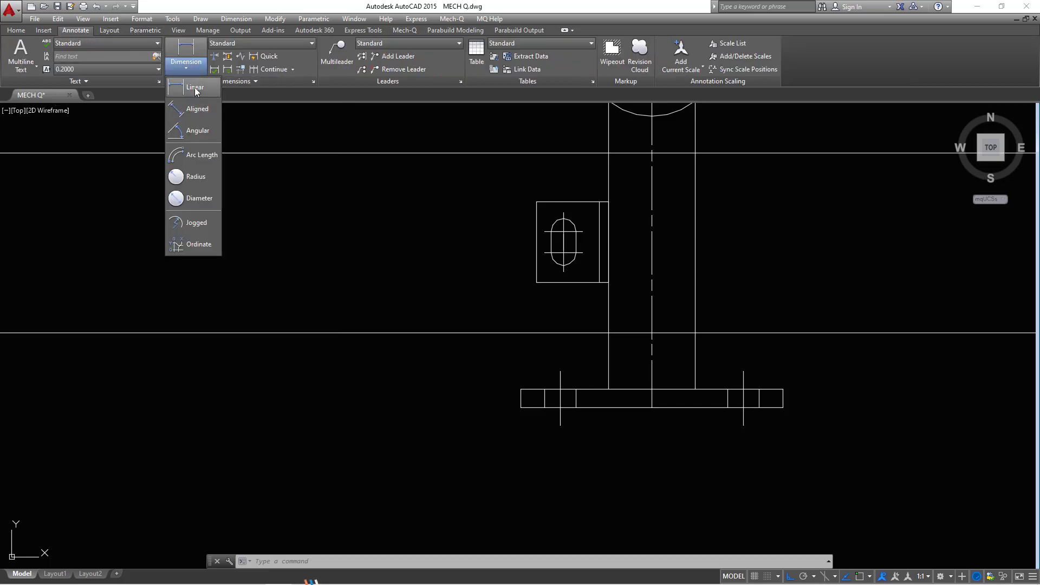
click(204, 93)
scroll(642, 421, up, 2)
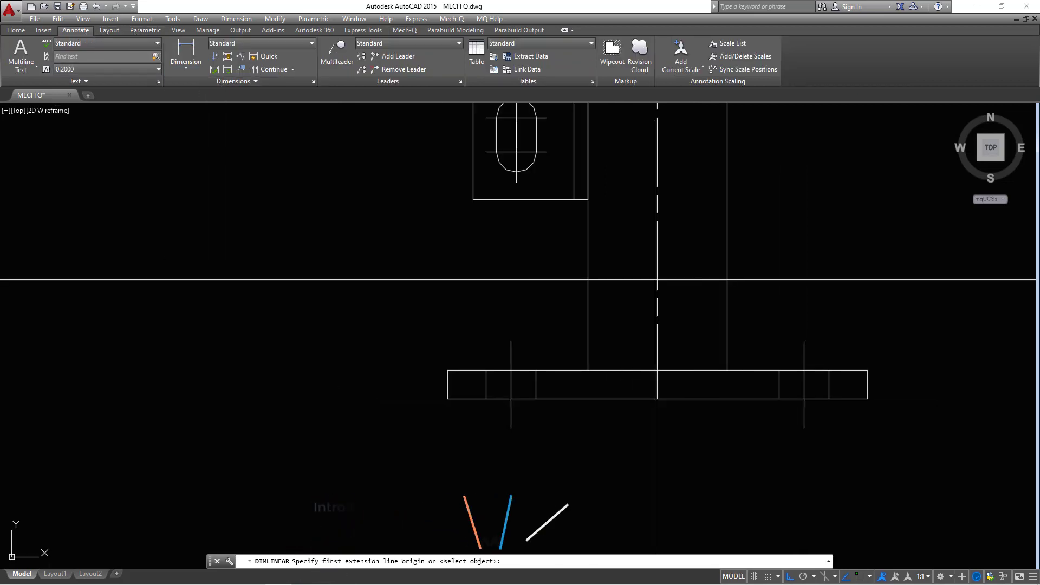
click(870, 577)
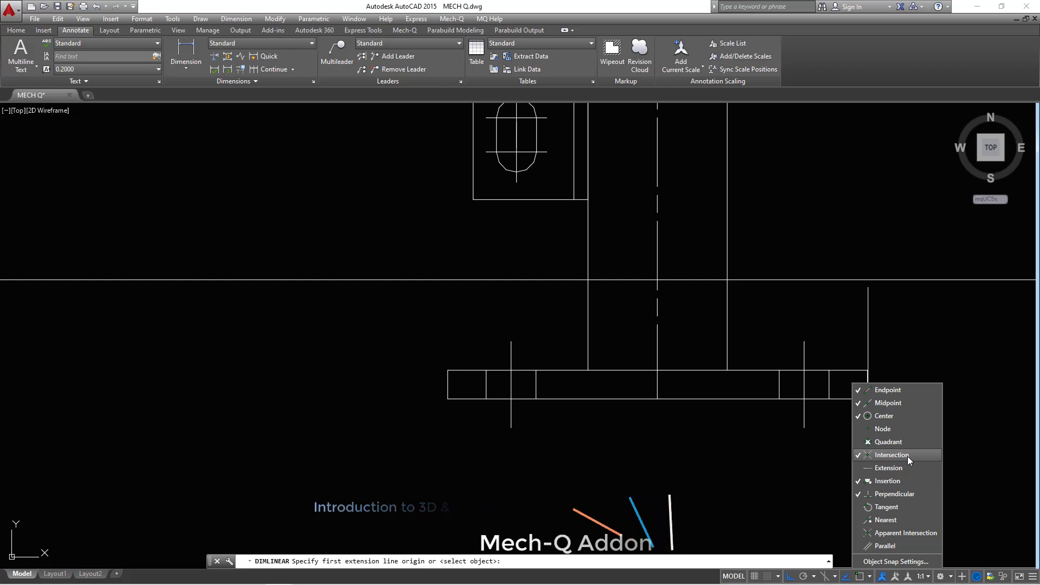
click(887, 454)
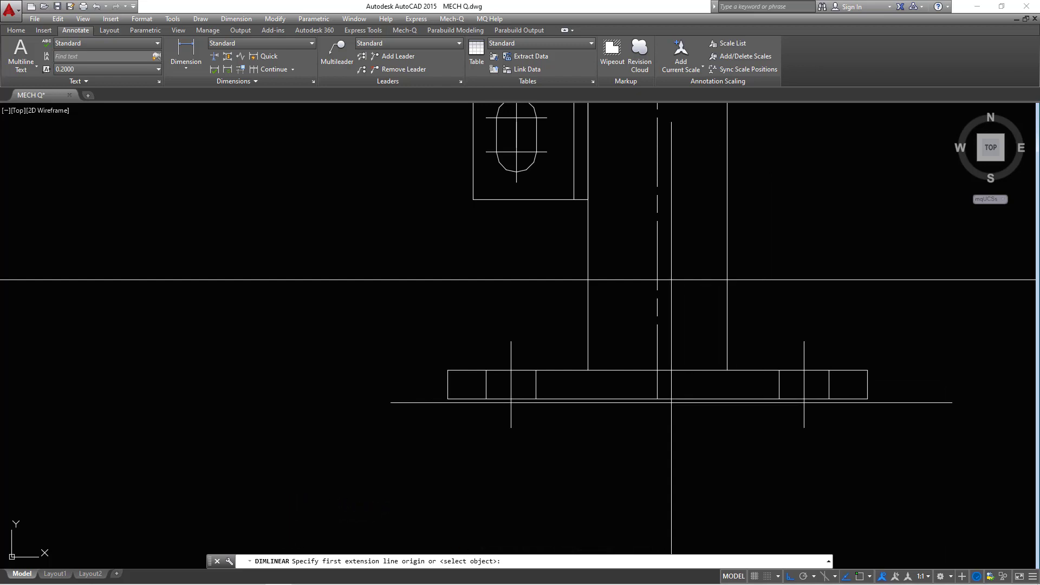
click(860, 577)
click(870, 577)
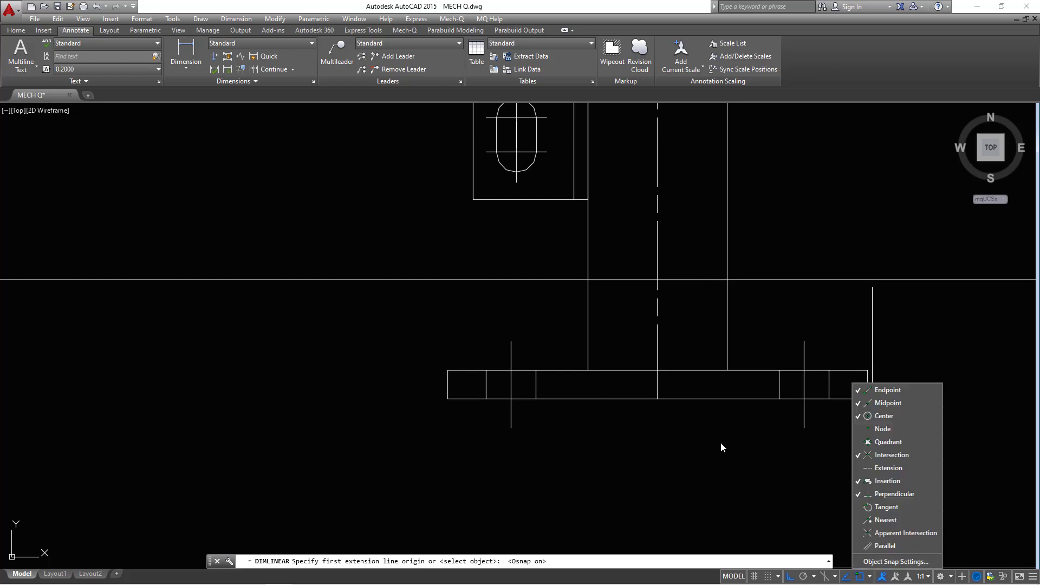
click(696, 431)
Dimension the horizontal spacing between the base centres of the last two stanchions, placing the dimension line below the base plates.
scroll(842, 362, down, 3)
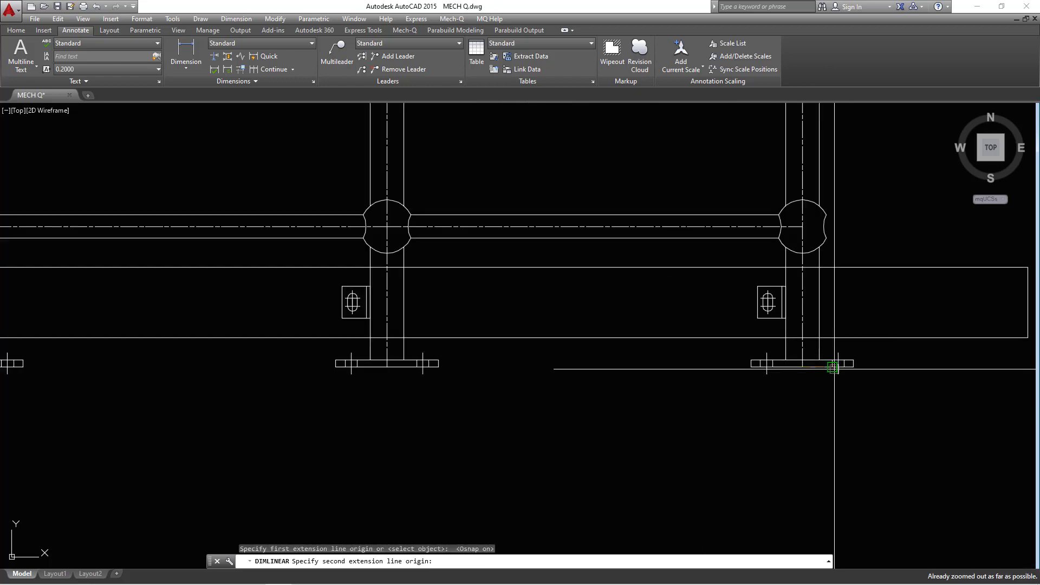
scroll(414, 379, up, 3)
click(303, 324)
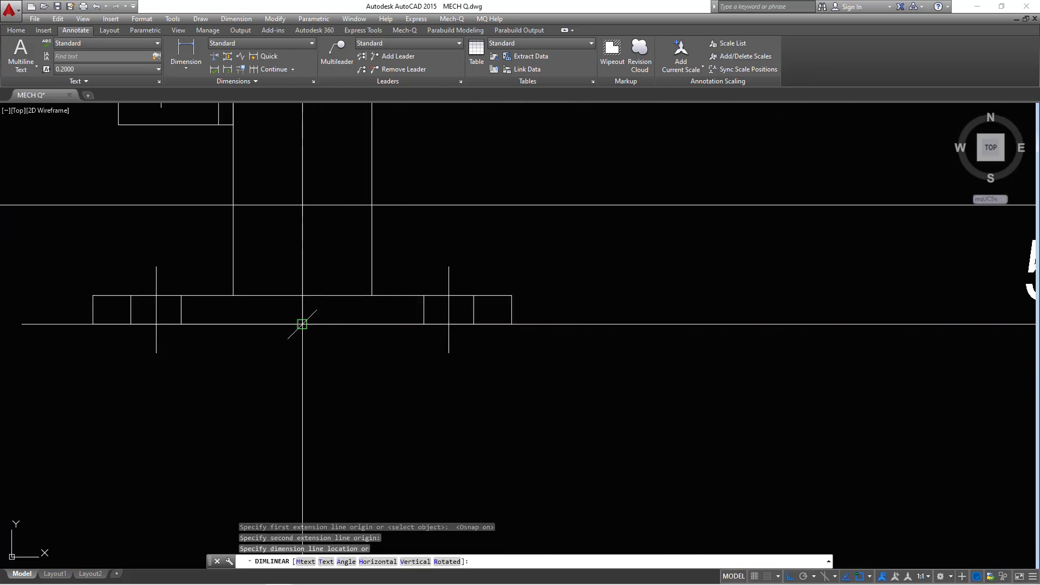
scroll(302, 324, down, 6)
click(619, 377)
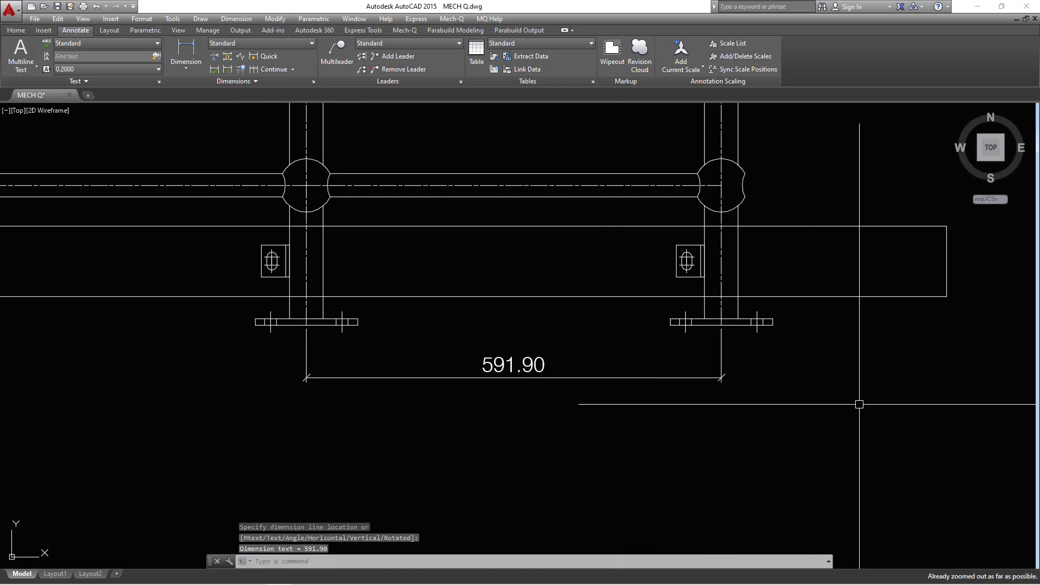
Add a linear dimension across the second bay from the railing's right end, in line with the first dimension.
scroll(271, 344, up, 2)
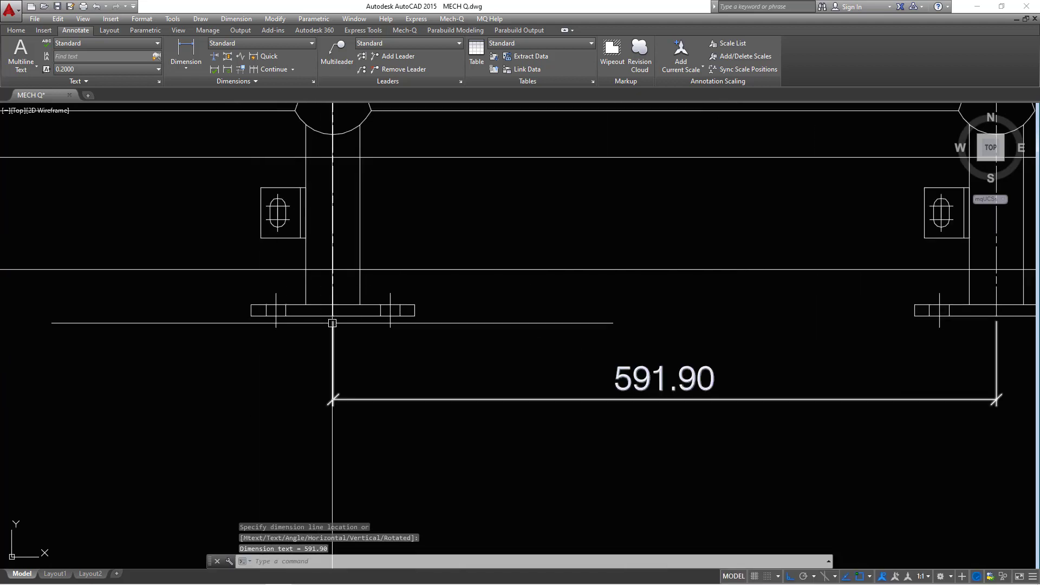
right_click(552, 313)
click(600, 319)
click(333, 316)
scroll(333, 316, down, 5)
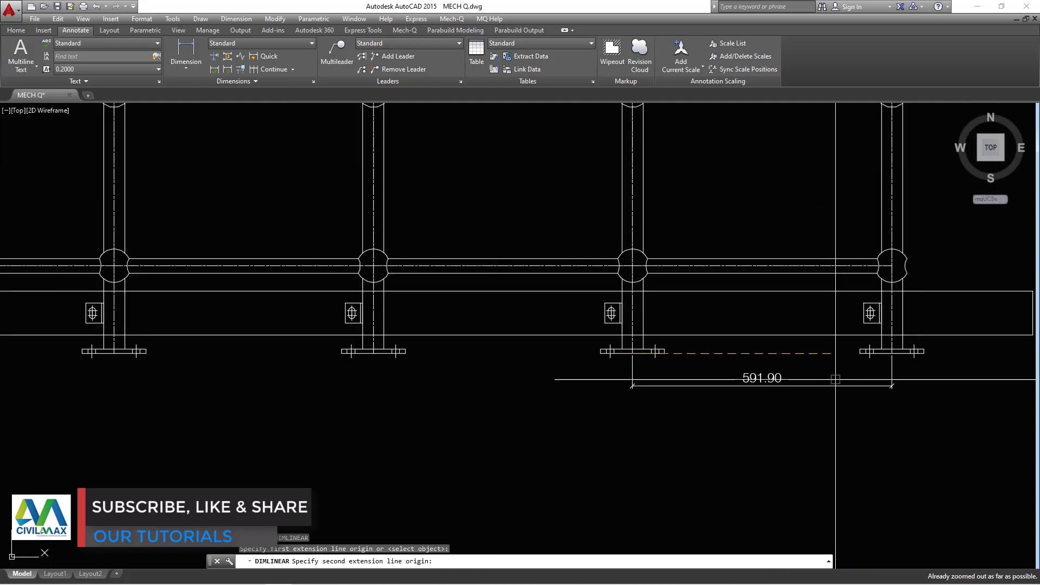
scroll(418, 369, up, 5)
click(971, 329)
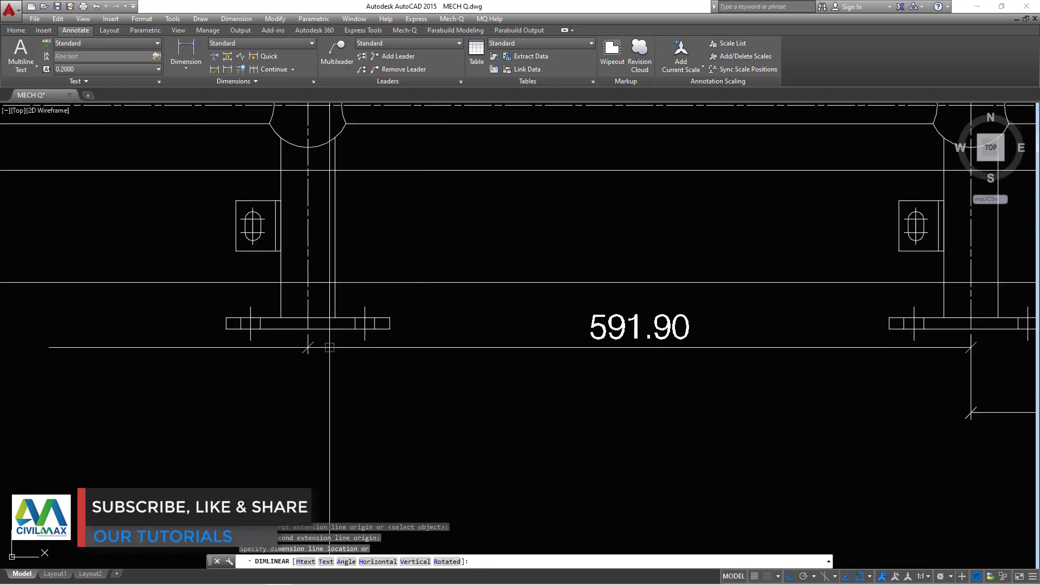
click(970, 413)
Add a linear dimension between the stanchion base centres of the third bay from the right end, in line with the others.
right_click(767, 372)
click(763, 367)
scroll(758, 374, down, 5)
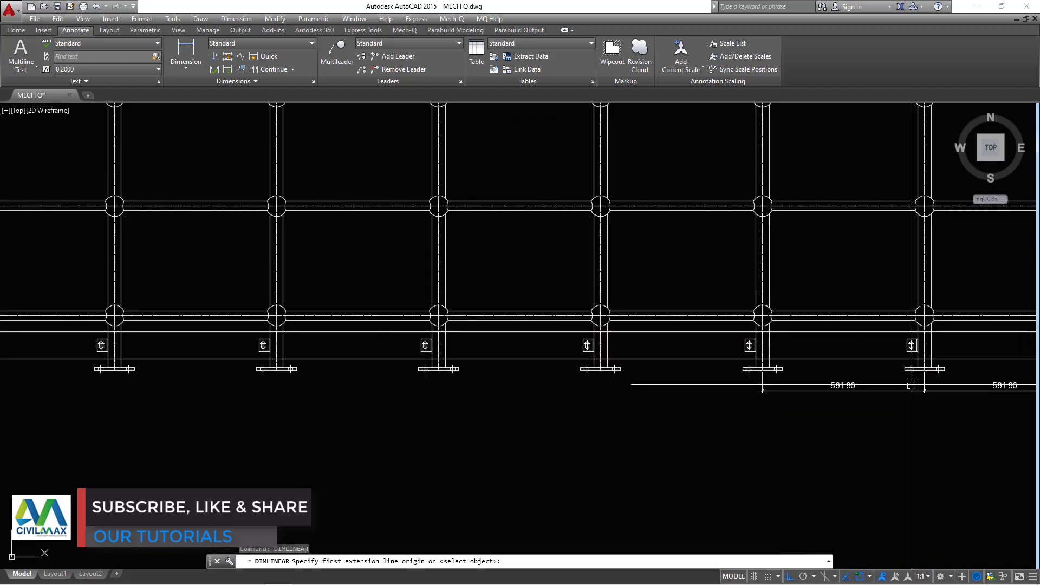
scroll(702, 377, up, 3)
scroll(833, 369, up, 2)
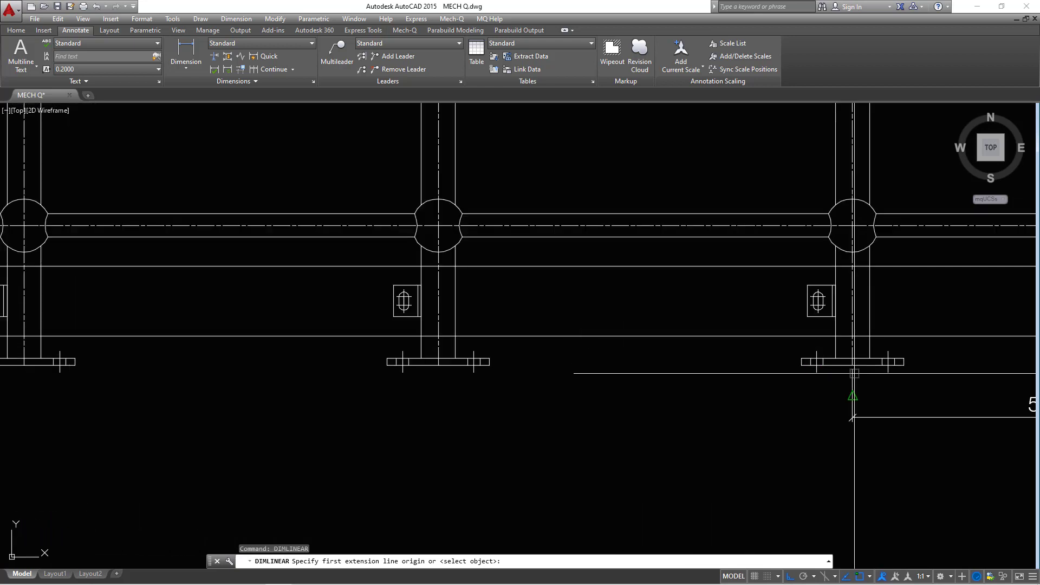
click(853, 364)
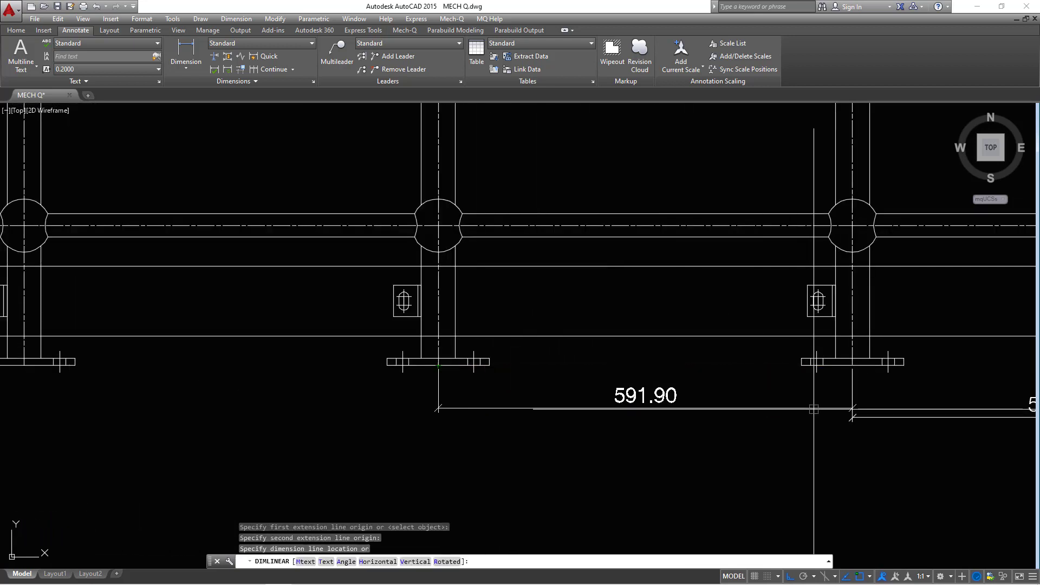
click(848, 415)
Dimension the fourth bay from the railing's right end between stanchion base centres, aligning the dimension line with the existing row.
scroll(759, 395, down, 4)
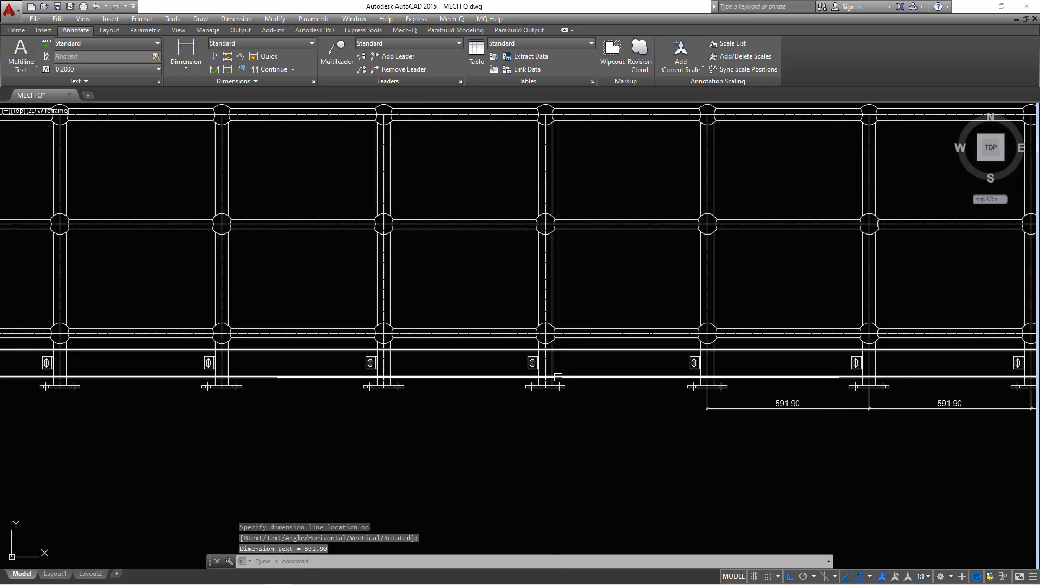
scroll(609, 384, up, 4)
right_click(675, 194)
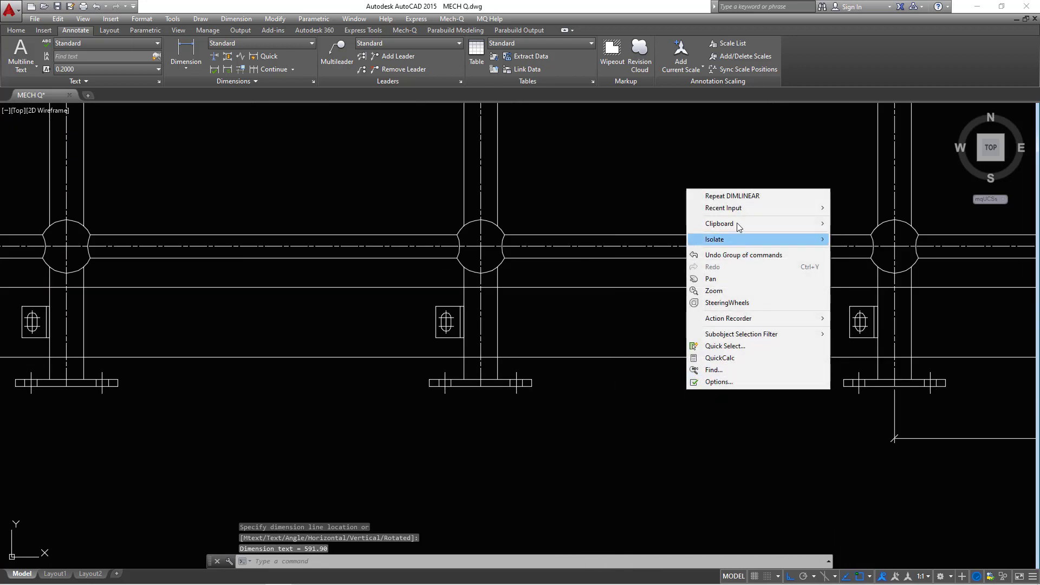
click(715, 197)
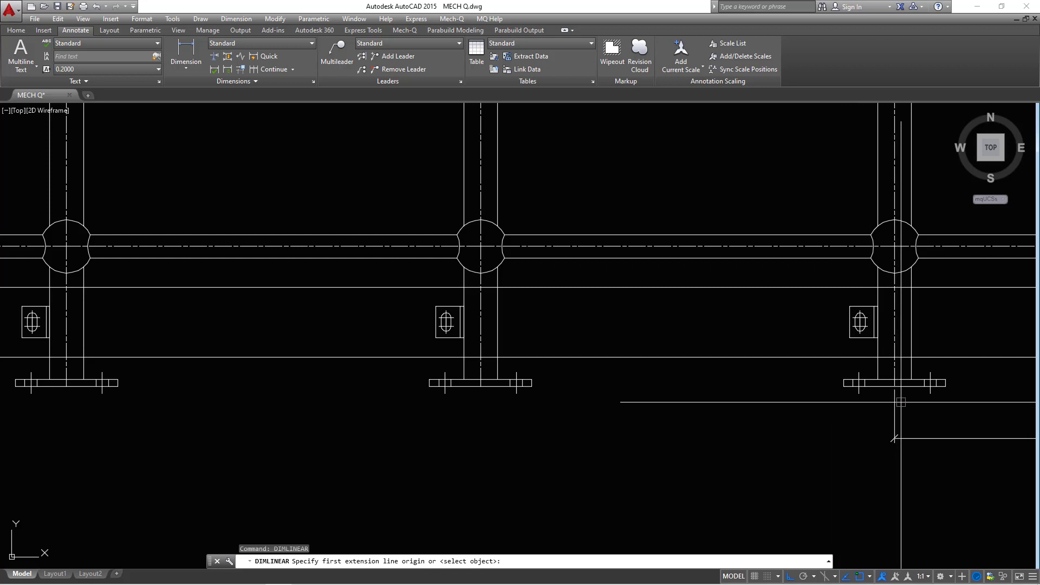
click(895, 386)
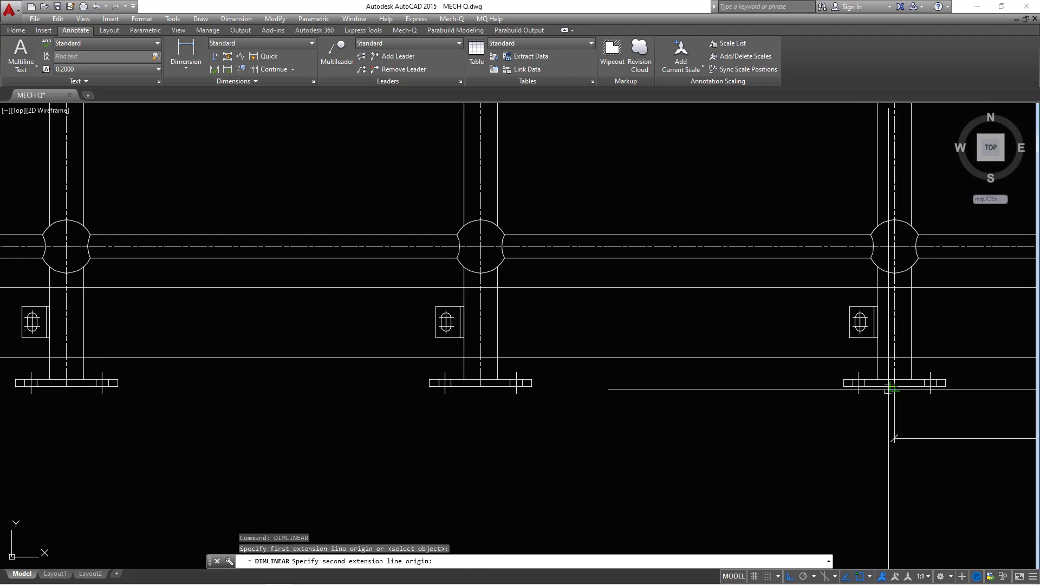
click(482, 386)
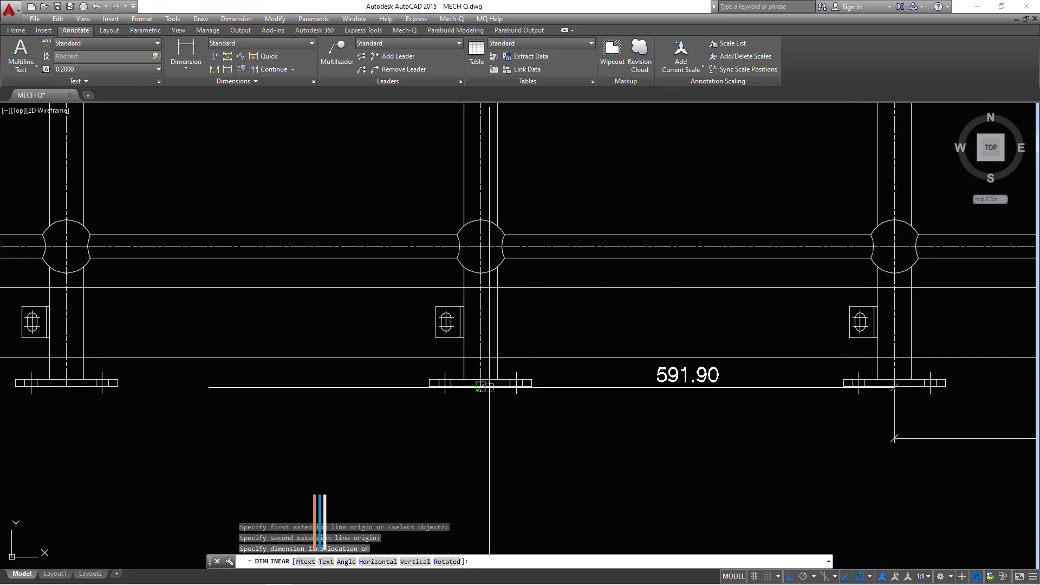
click(890, 440)
Add a linear dimension across the fifth bay from the right end, from base centre to base centre, in line with the others.
scroll(891, 440, up, 5)
scroll(872, 433, down, 6)
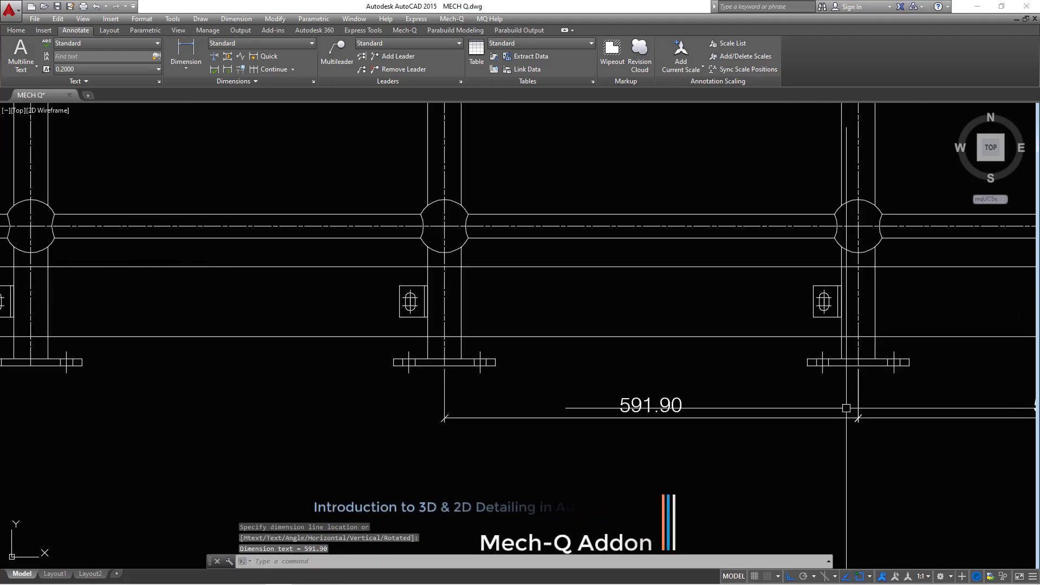
scroll(742, 402, up, 4)
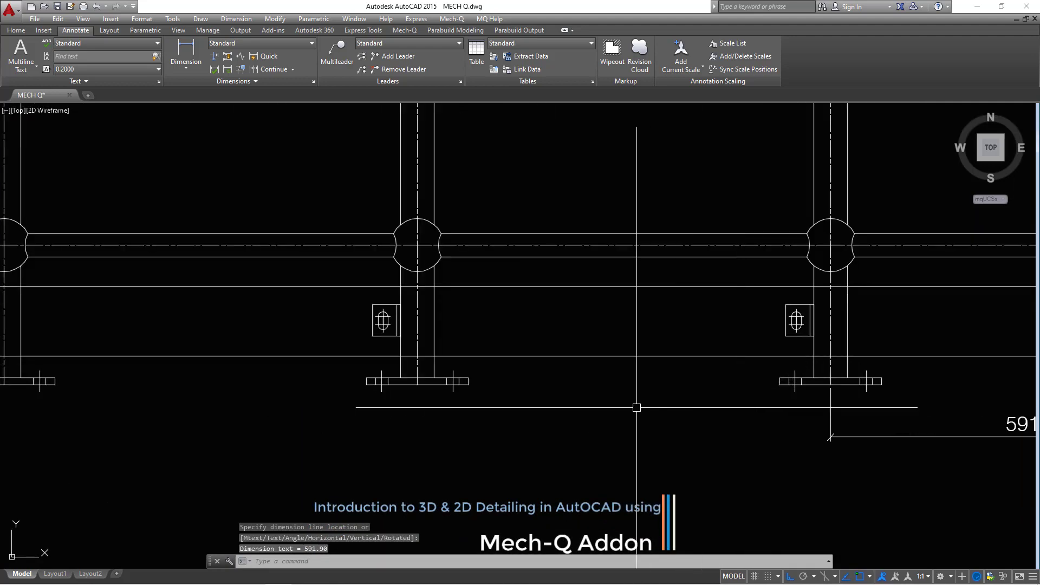
right_click(582, 381)
click(607, 388)
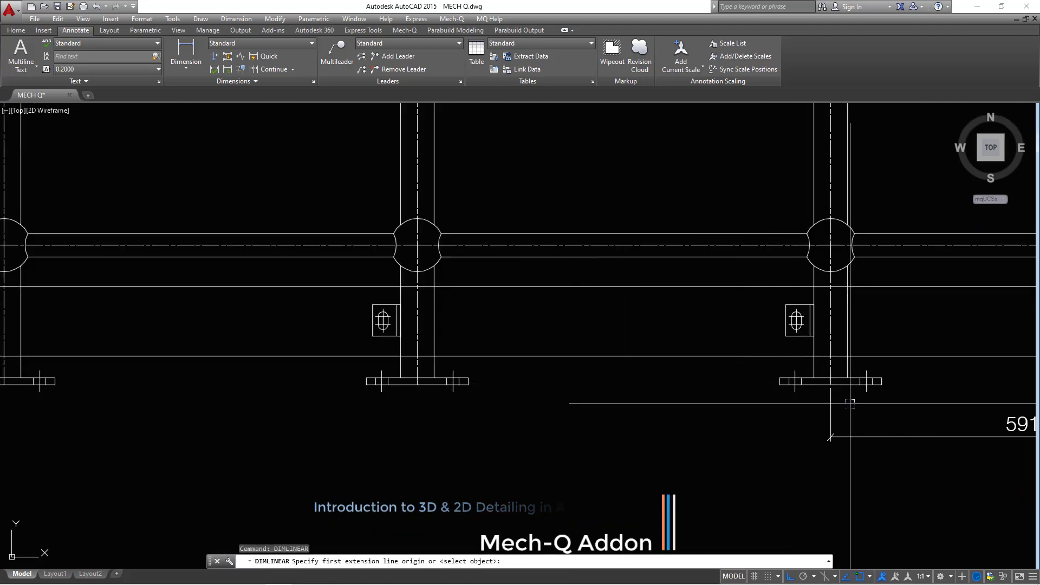
scroll(843, 405, up, 2)
click(823, 372)
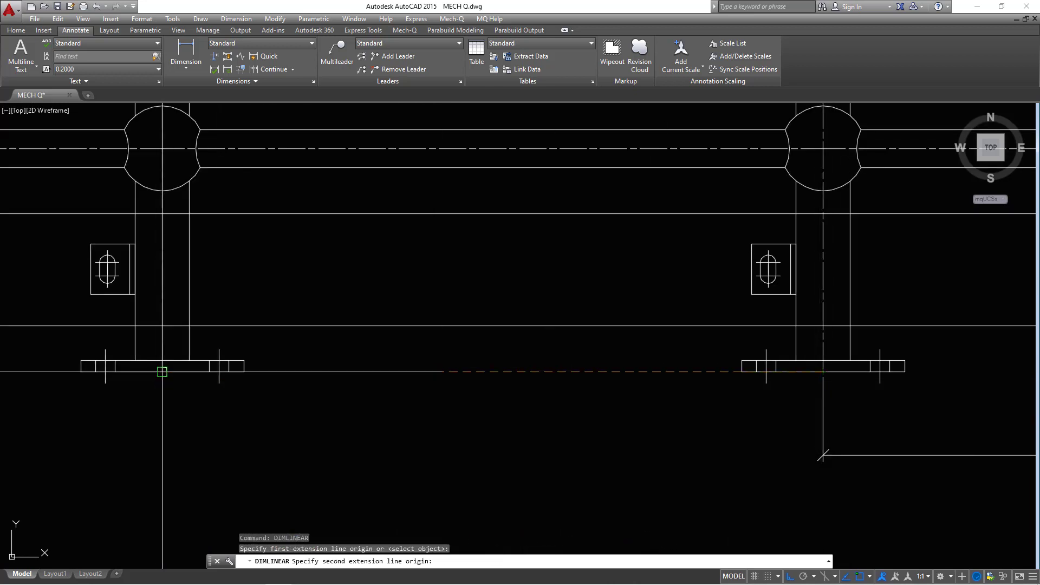
click(162, 372)
scroll(816, 425, up, 5)
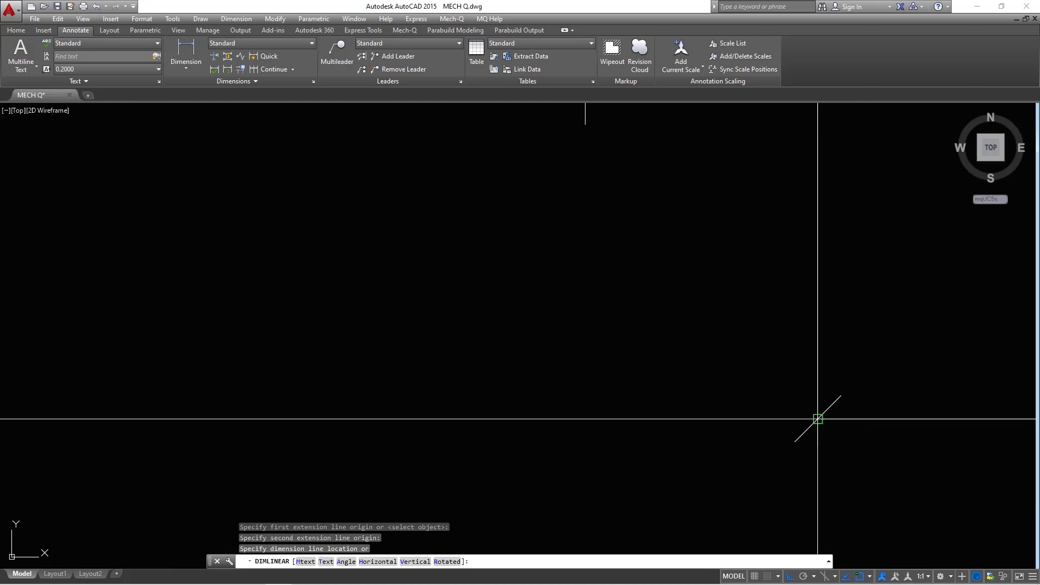
scroll(818, 419, down, 5)
click(860, 407)
Dimension the stanchion spacing of the sixth bay from the right end, snapping the dimension line to the neighbouring dimension's level.
scroll(669, 412, up, 3)
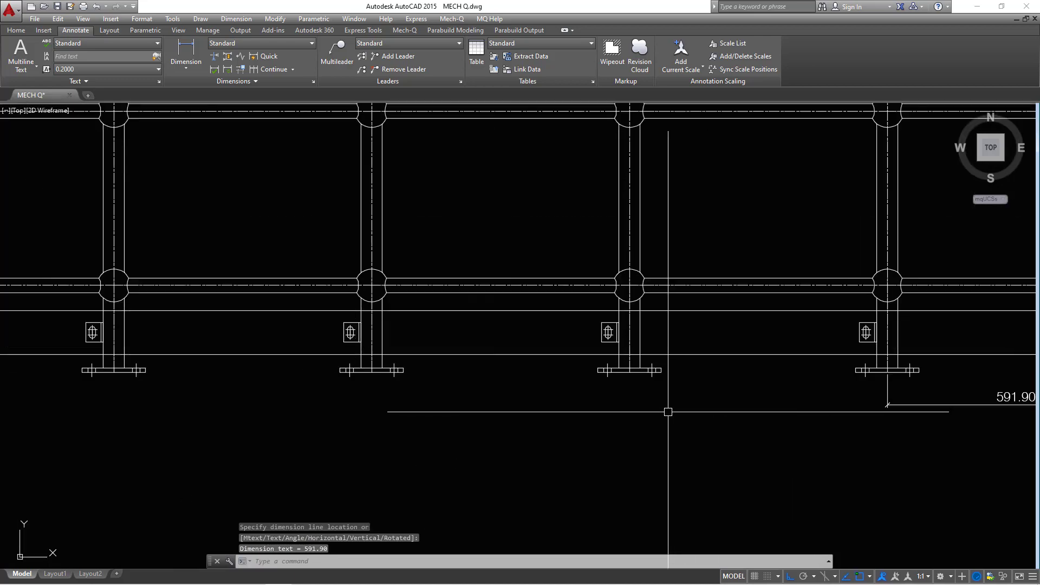
right_click(812, 385)
click(818, 193)
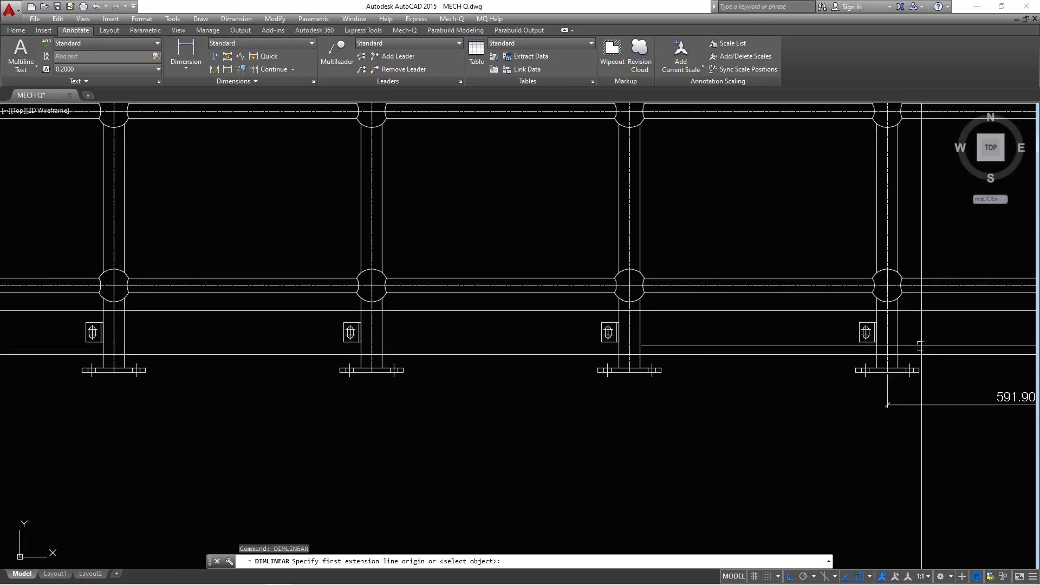
scroll(913, 360, up, 6)
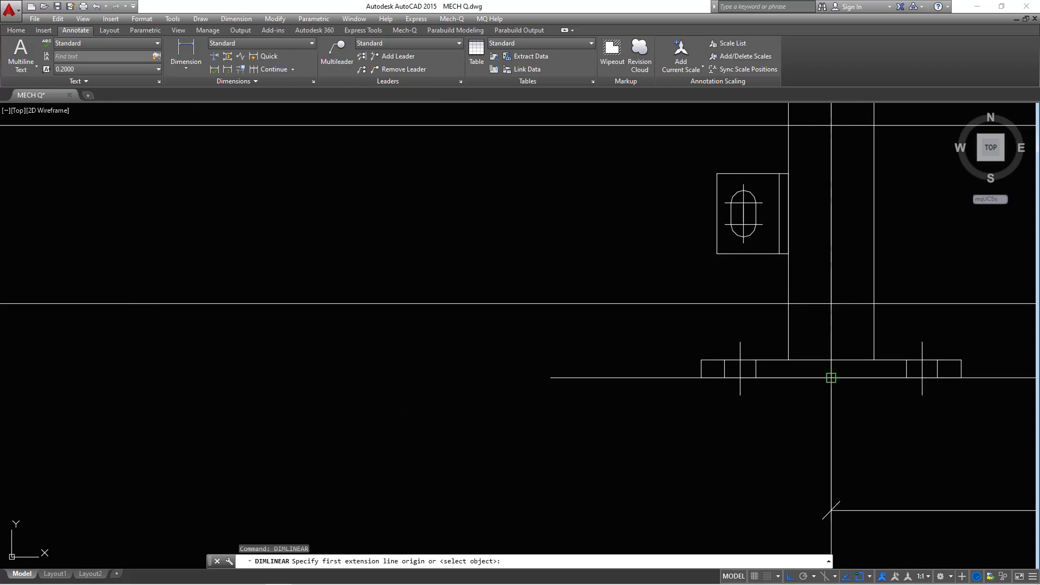
scroll(831, 378, up, 4)
scroll(829, 377, down, 8)
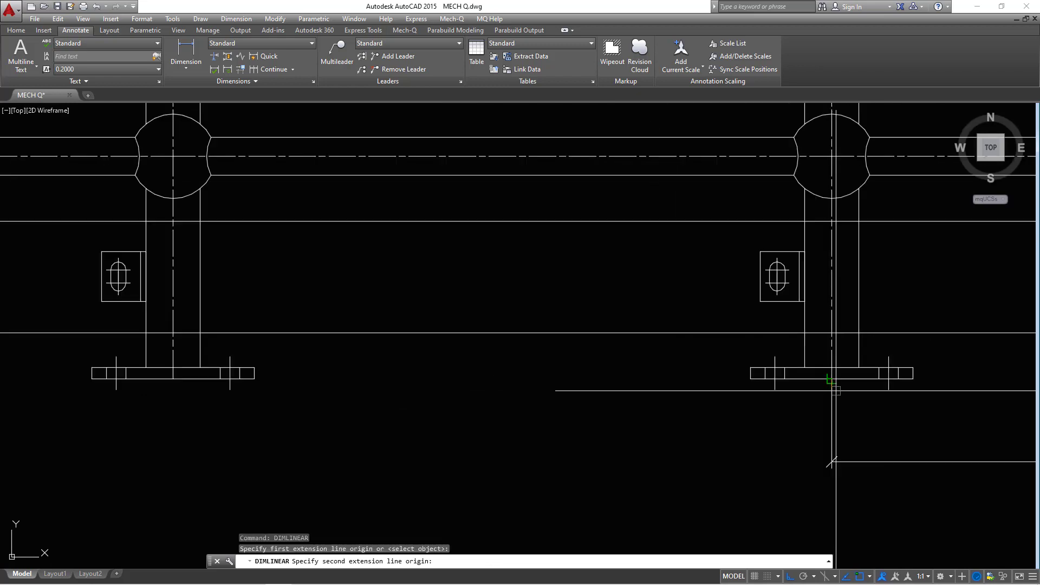
scroll(643, 383, up, 6)
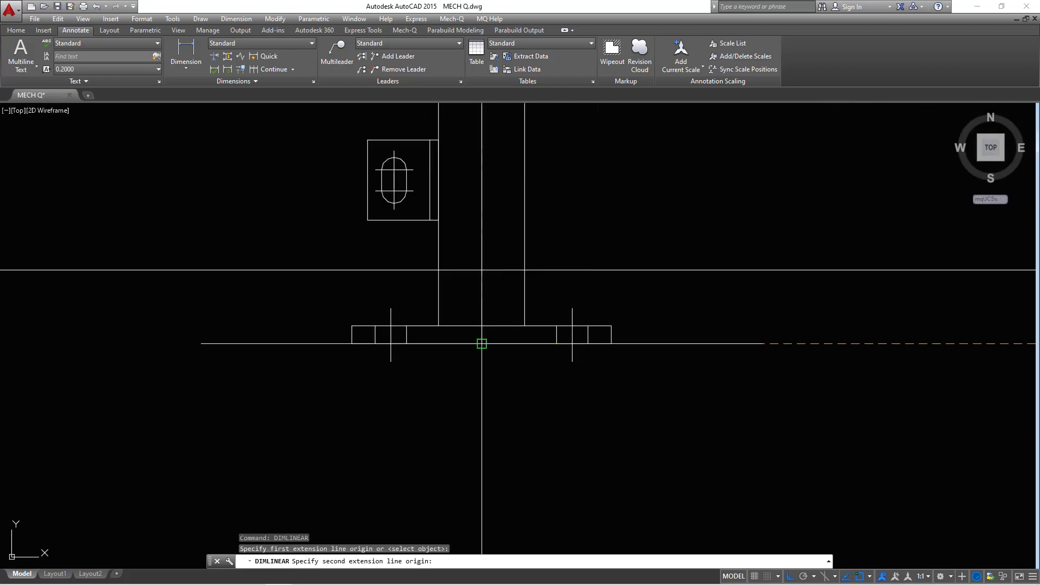
click(482, 343)
scroll(481, 343, down, 5)
scroll(862, 390, up, 6)
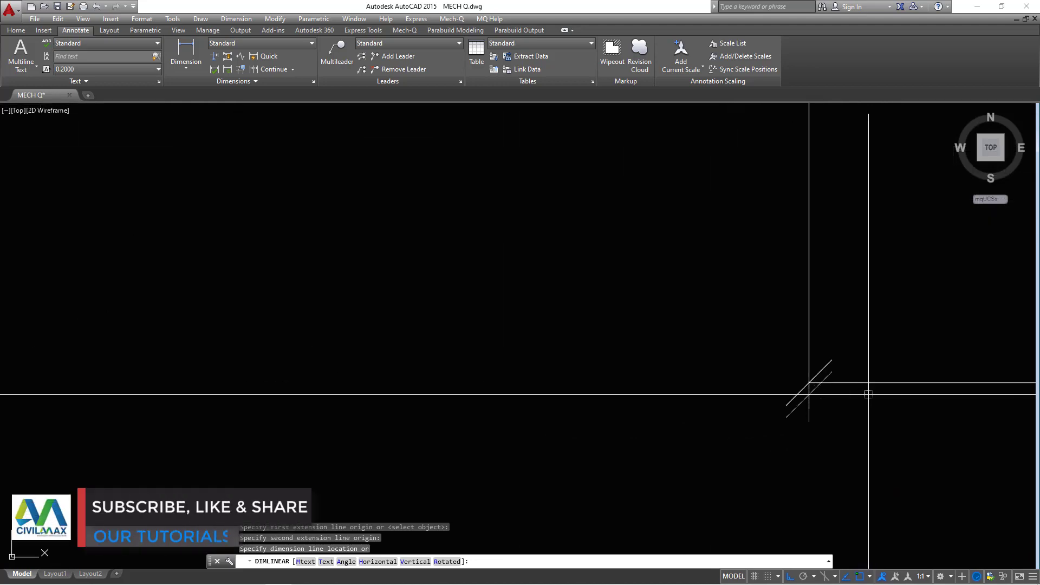
click(808, 379)
Add a linear dimension between the stanchion base centres of the seventh bay from the right end, below the base plates.
scroll(860, 390, down, 6)
scroll(698, 382, up, 2)
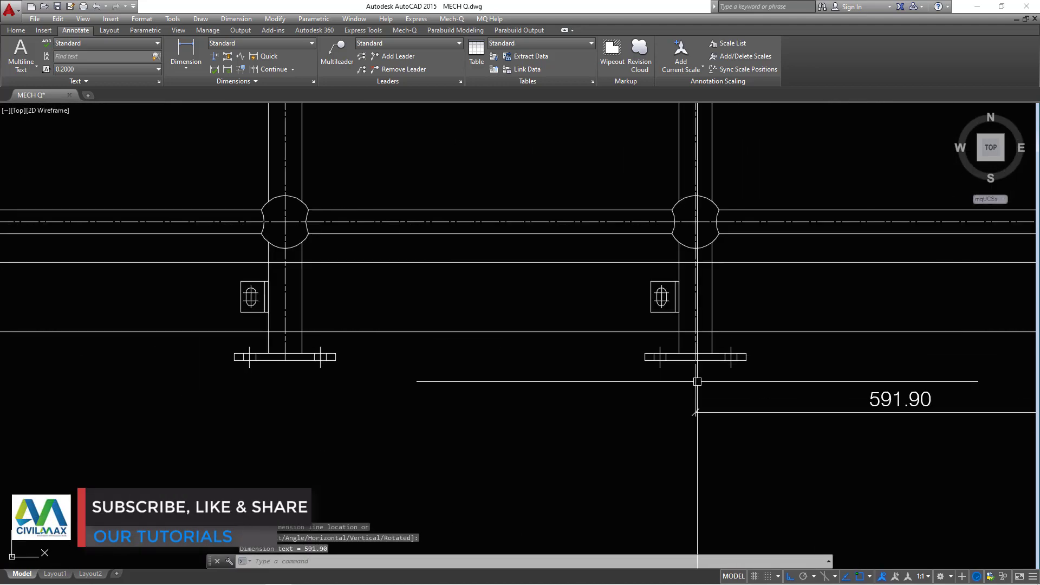
scroll(697, 382, up, 3)
right_click(541, 374)
click(570, 380)
scroll(678, 325, up, 3)
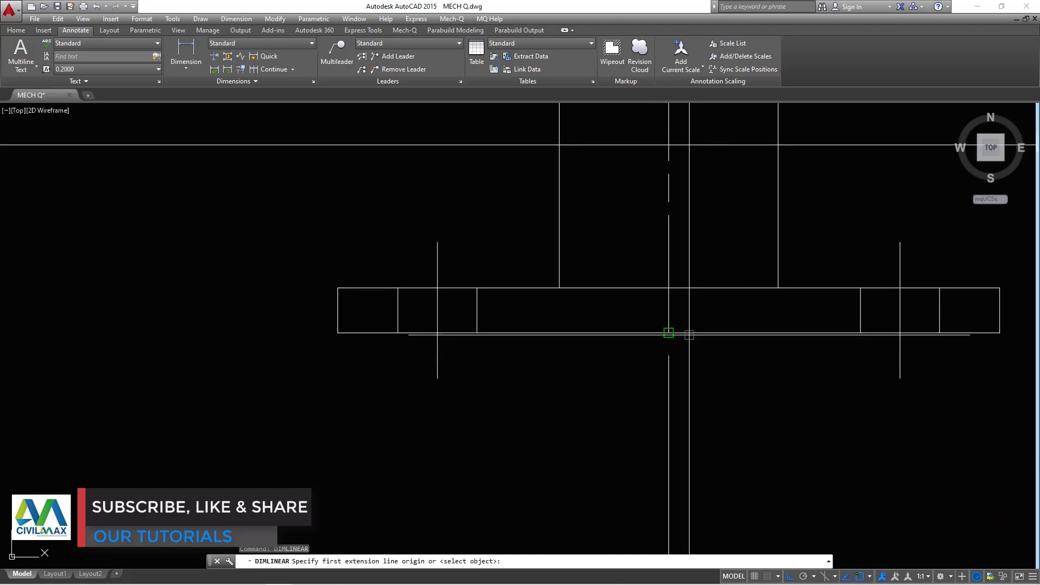
click(669, 332)
scroll(685, 342, down, 5)
scroll(639, 372, up, 4)
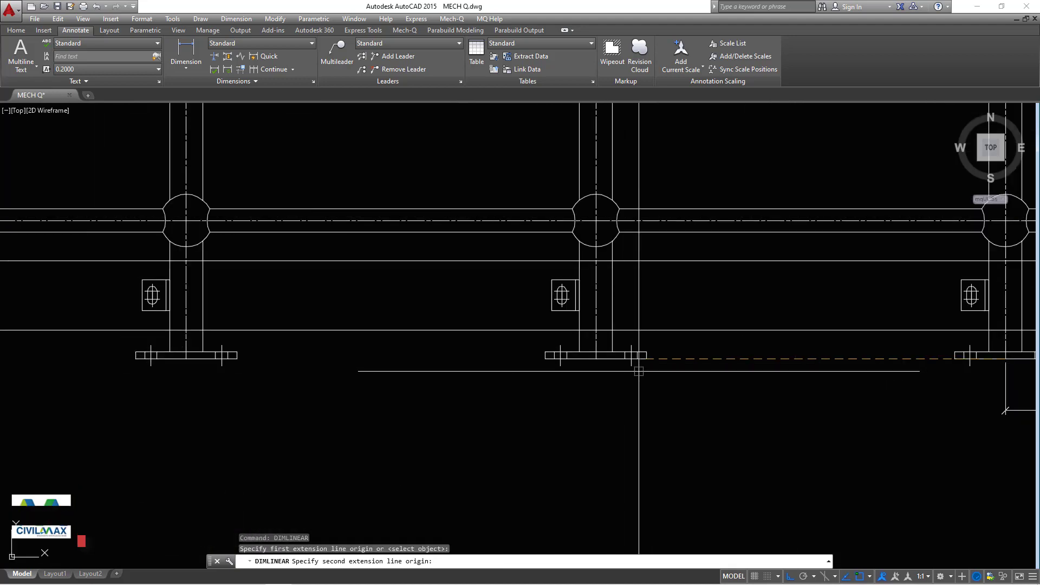
scroll(623, 363, up, 4)
click(553, 354)
scroll(551, 355, down, 6)
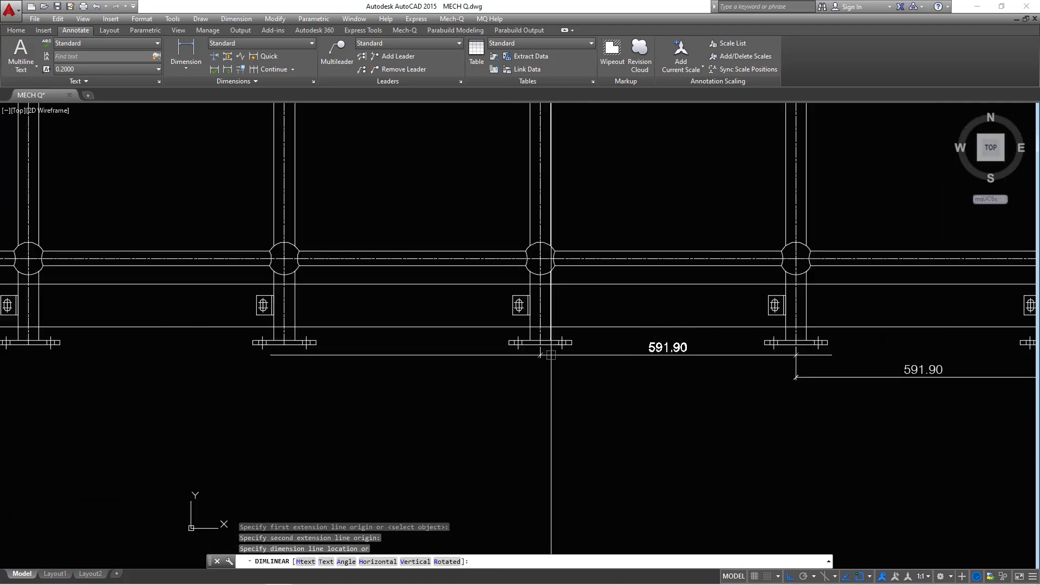
click(551, 354)
Dimension the eighth bay from the right end between base centres, placing the dimension line at the adjacent dimension's endpoint.
scroll(786, 347, up, 5)
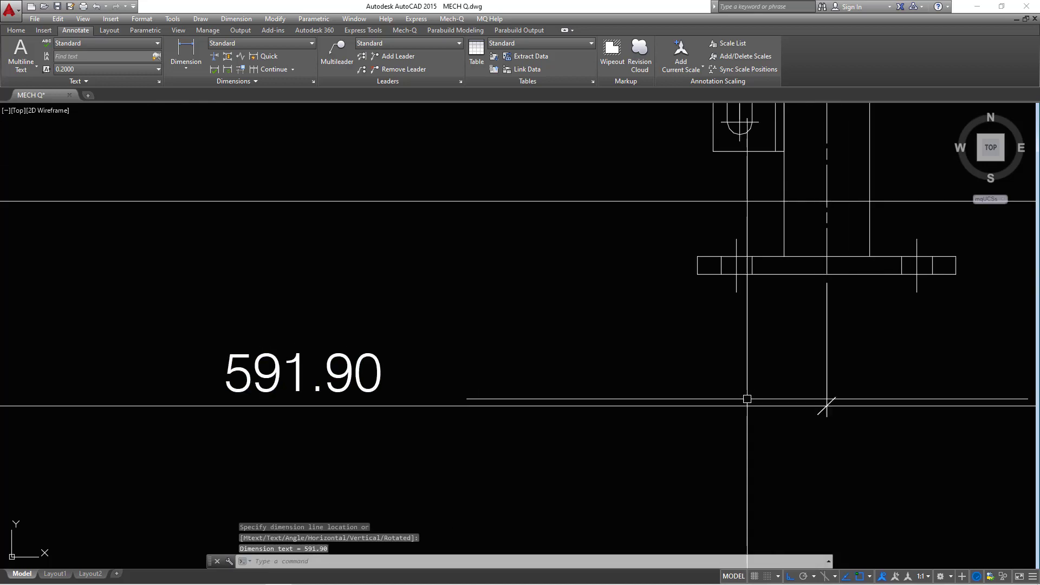
scroll(759, 400, down, 6)
scroll(547, 350, up, 5)
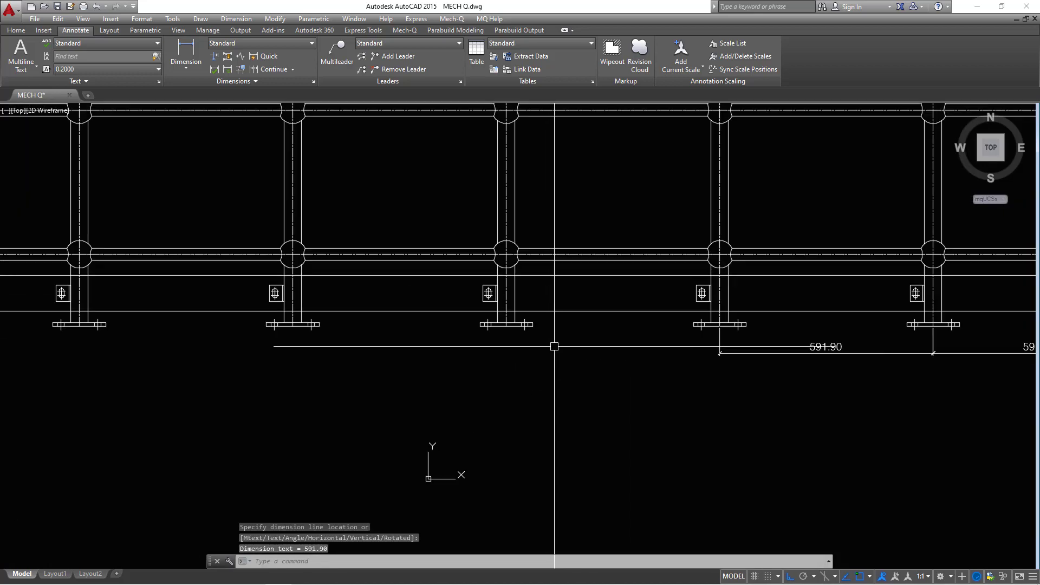
scroll(554, 346, up, 4)
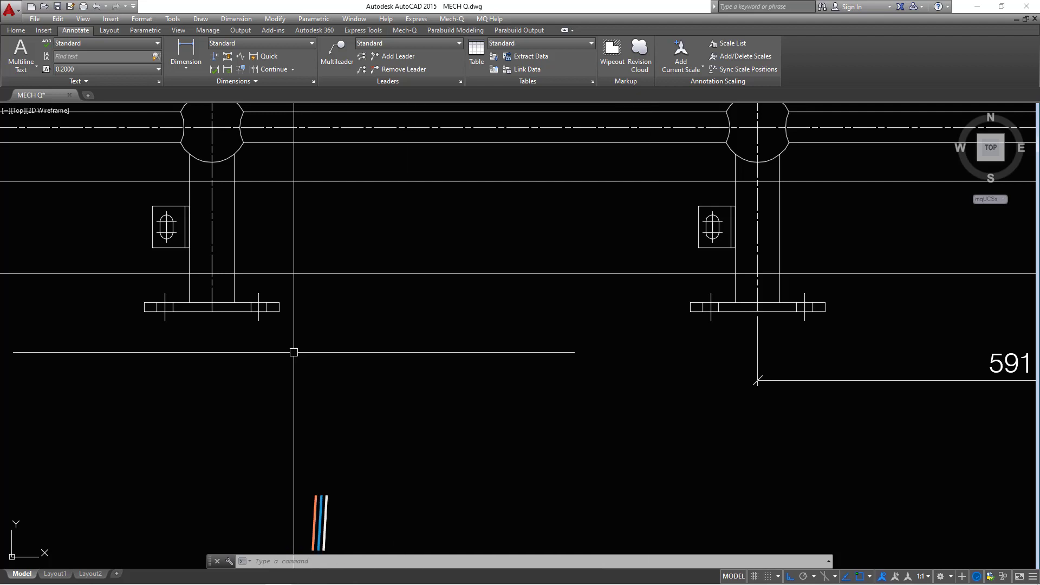
right_click(504, 323)
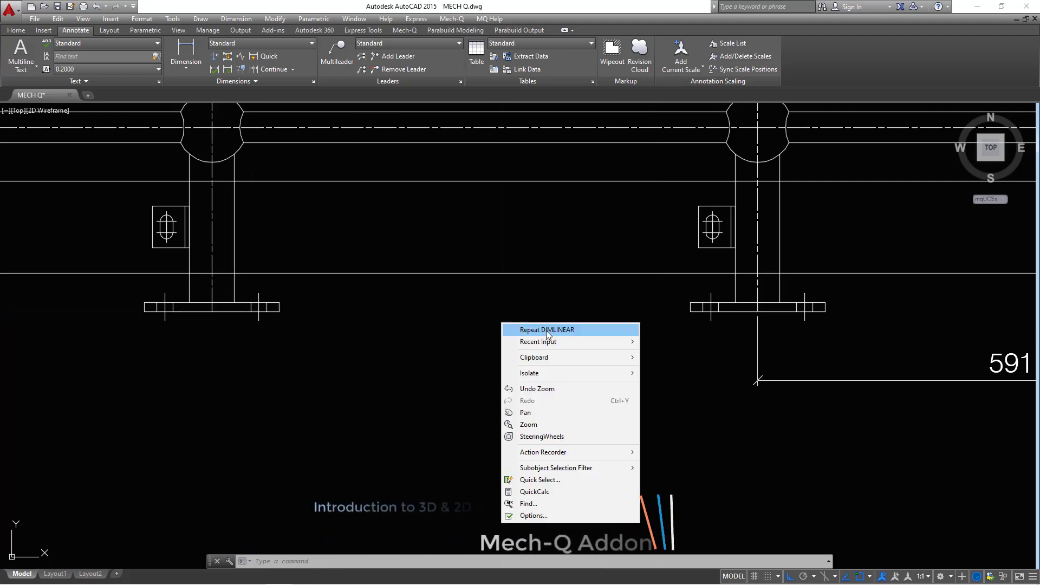
click(534, 331)
click(212, 311)
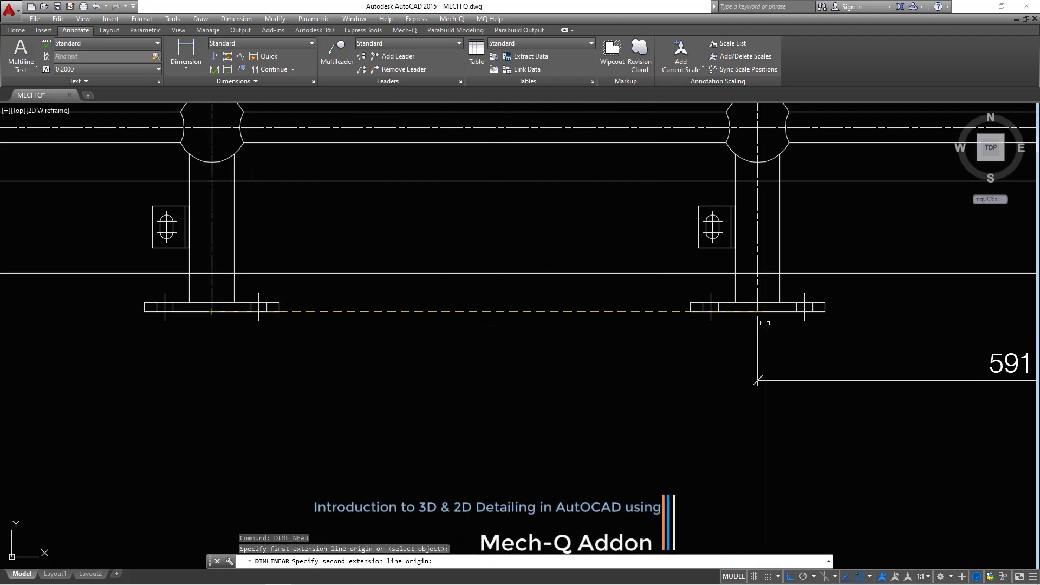
click(757, 311)
click(757, 380)
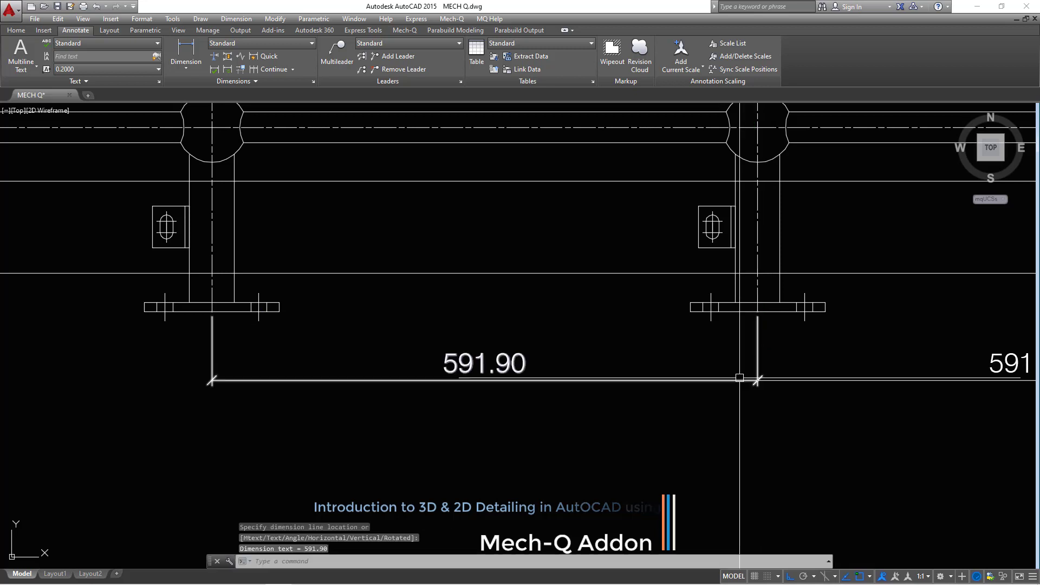
Add a linear dimension across the ninth bay from the right end, between base centres and level with the dimension row.
scroll(758, 380, down, 4)
right_click(445, 365)
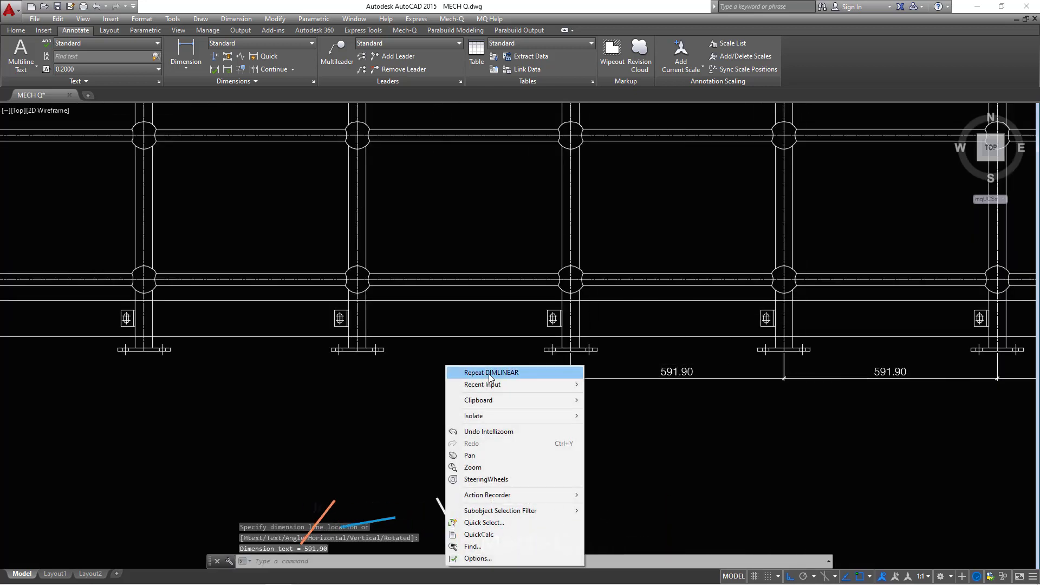
click(492, 372)
scroll(372, 345, up, 4)
click(332, 362)
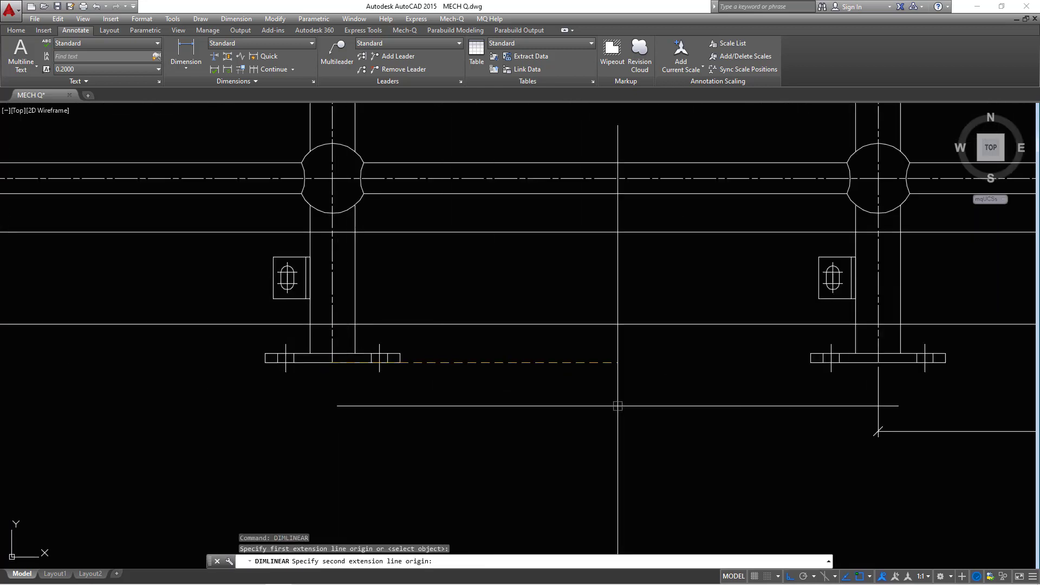
click(878, 432)
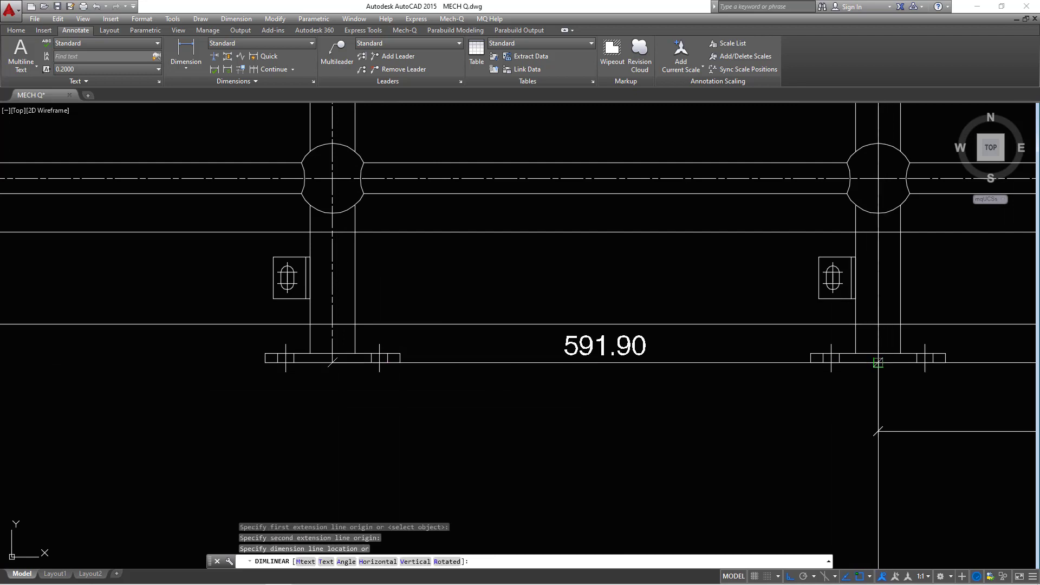
click(875, 429)
Dimension the tenth bay from the right end between its stanchion base centres, continuing the row below the base plates.
key(Return)
scroll(662, 392, down, 2)
scroll(514, 390, up, 4)
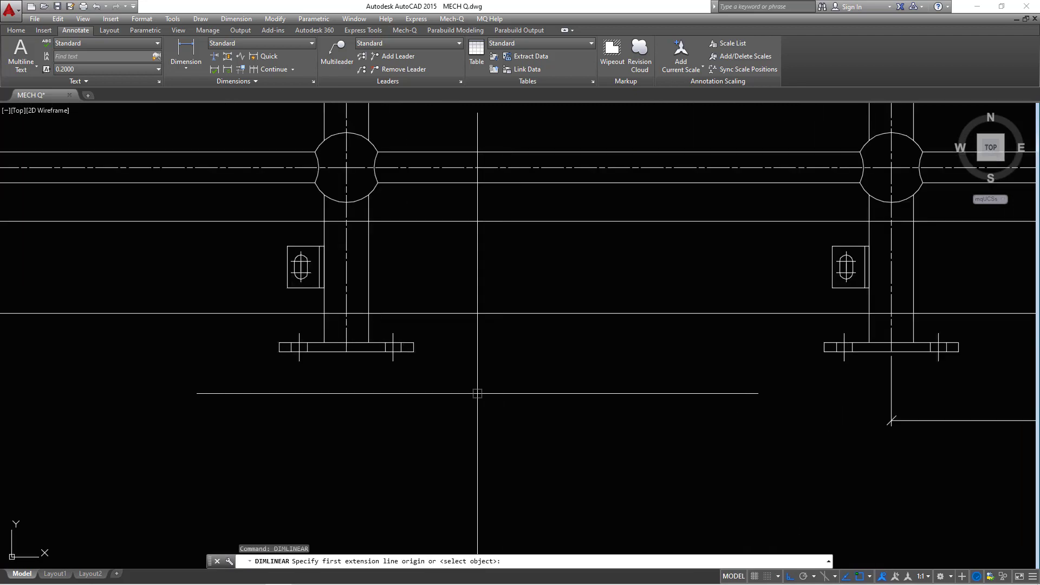
click(883, 363)
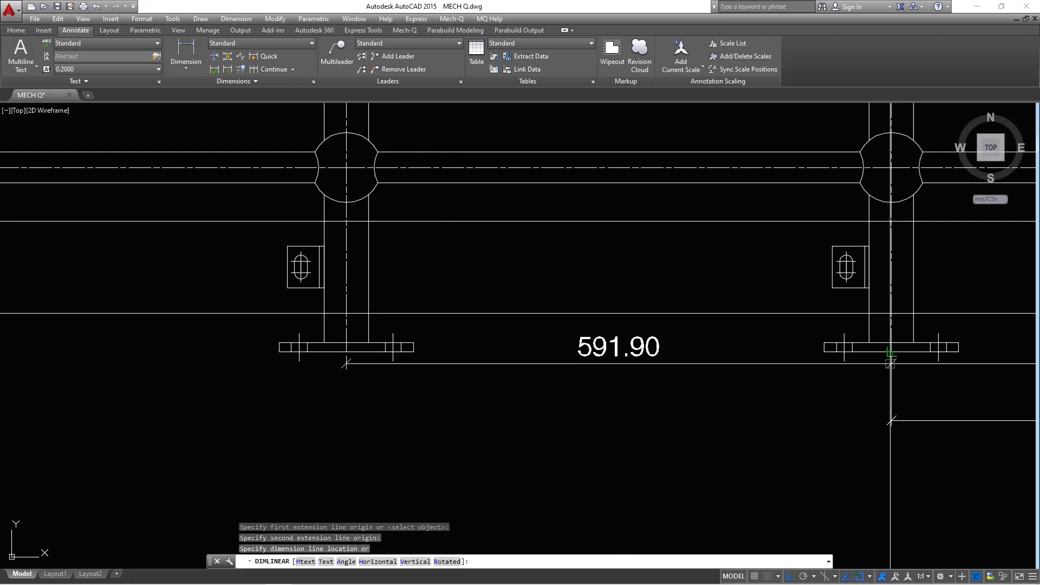
click(853, 418)
Add a linear dimension between the stanchion base centres of the eleventh bay from the right end, in line with the row.
scroll(894, 386, down, 4)
right_click(766, 386)
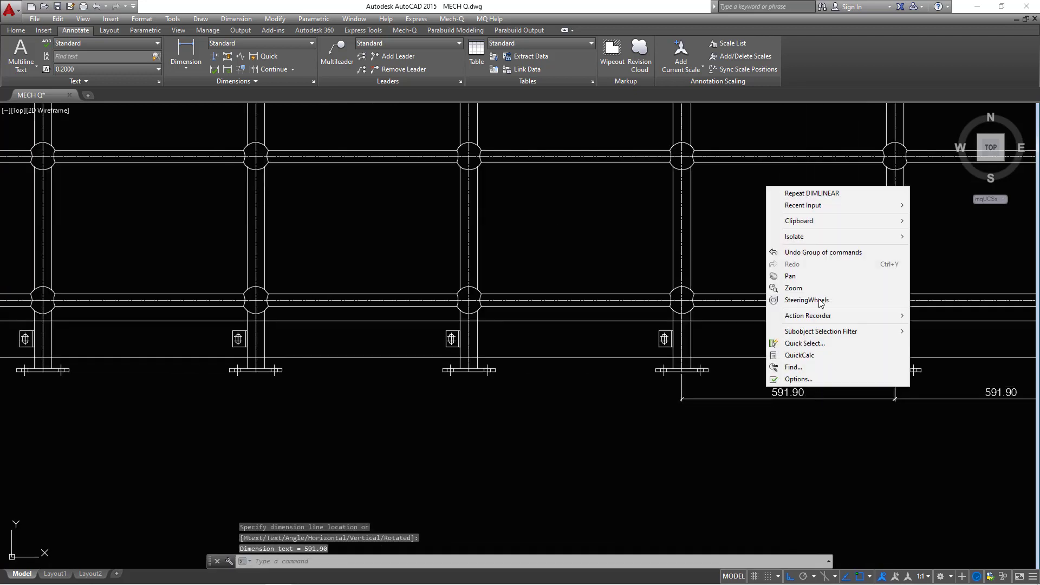
click(811, 195)
scroll(519, 372, up, 2)
scroll(519, 373, up, 2)
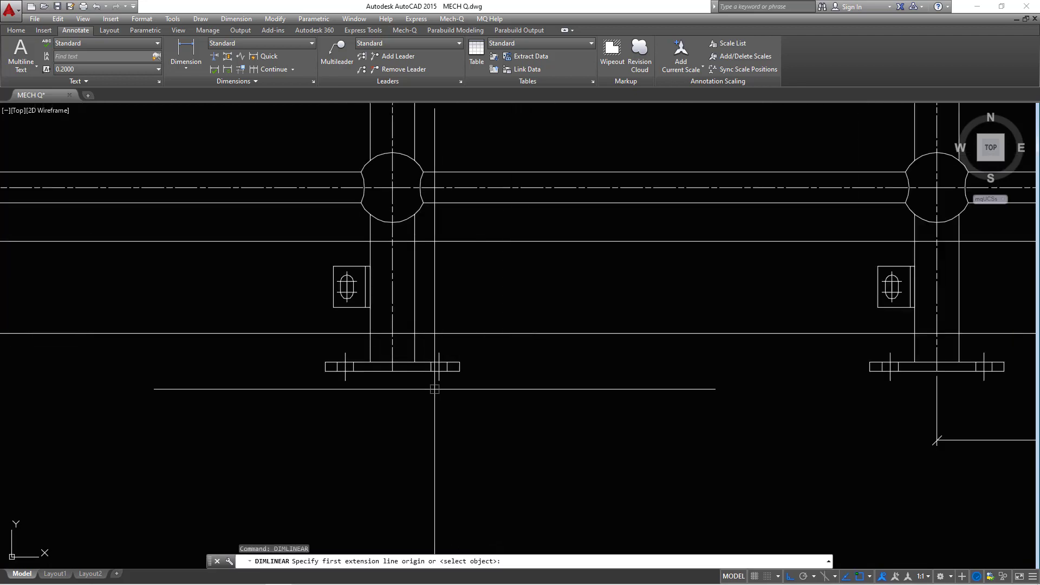
click(936, 373)
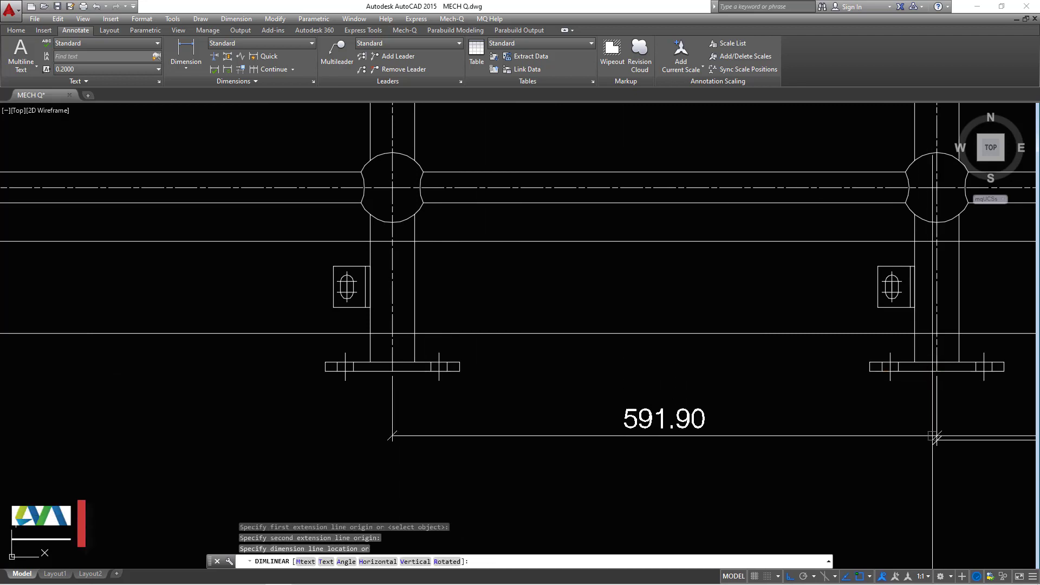
click(937, 441)
right_click(794, 402)
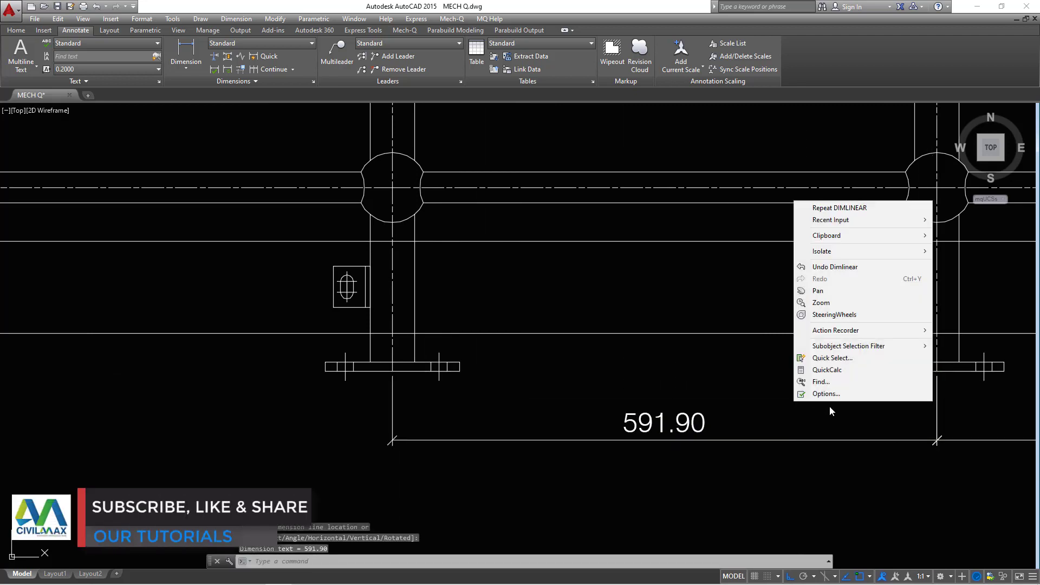
Add a linear dimension between the stanchion base centres of the twelfth bay from the right end, aligned with the existing dimension row.
click(598, 404)
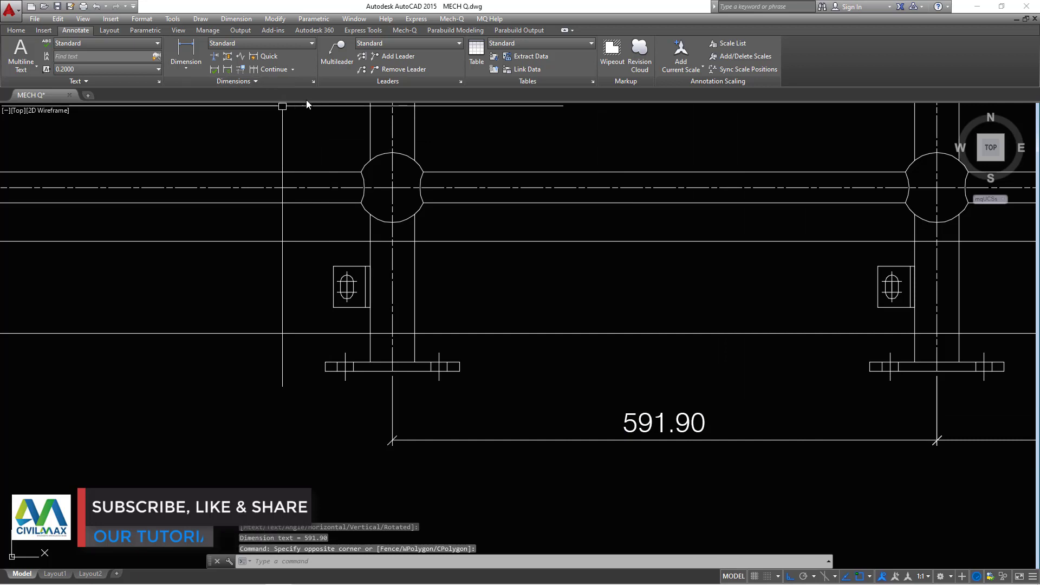
click(258, 81)
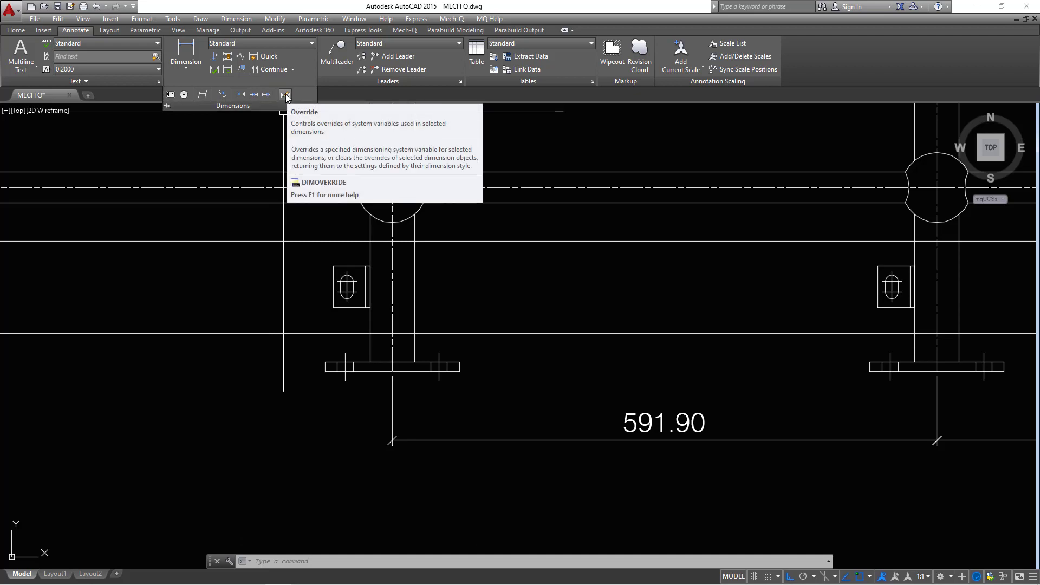
click(190, 70)
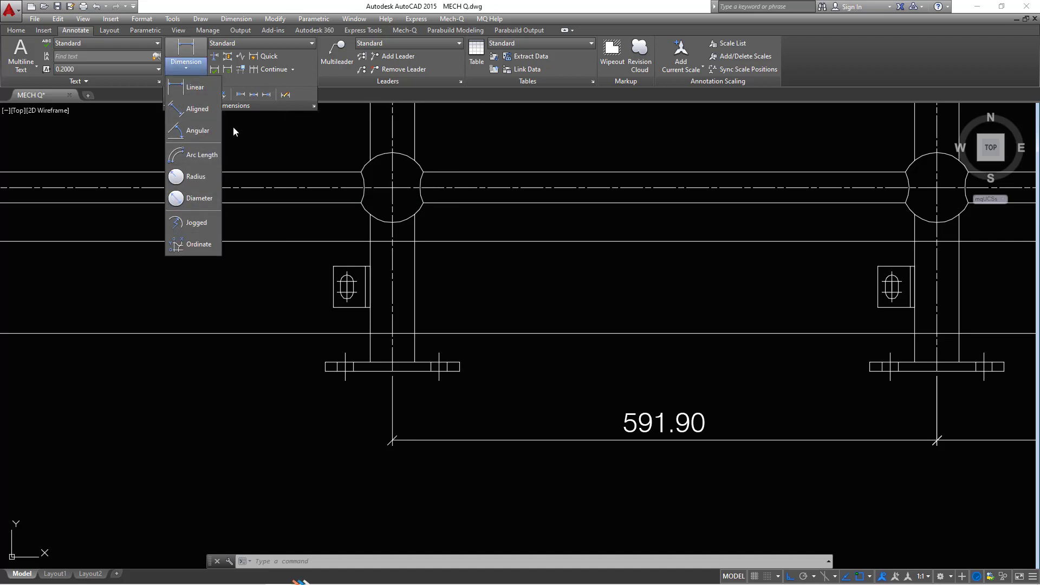
click(194, 87)
scroll(740, 370, down, 2)
scroll(740, 370, down, 2)
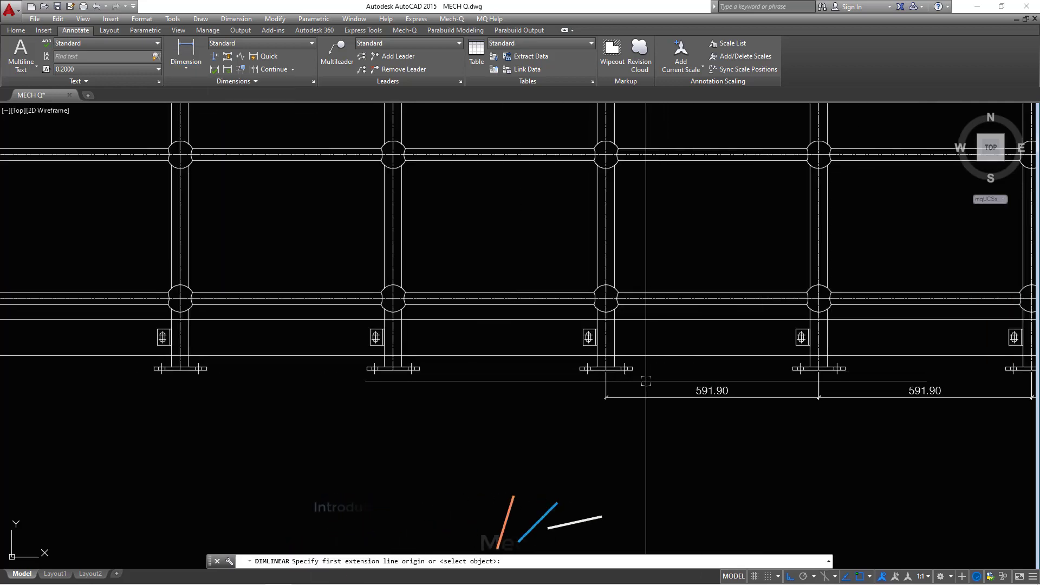
scroll(590, 358, up, 10)
click(590, 357)
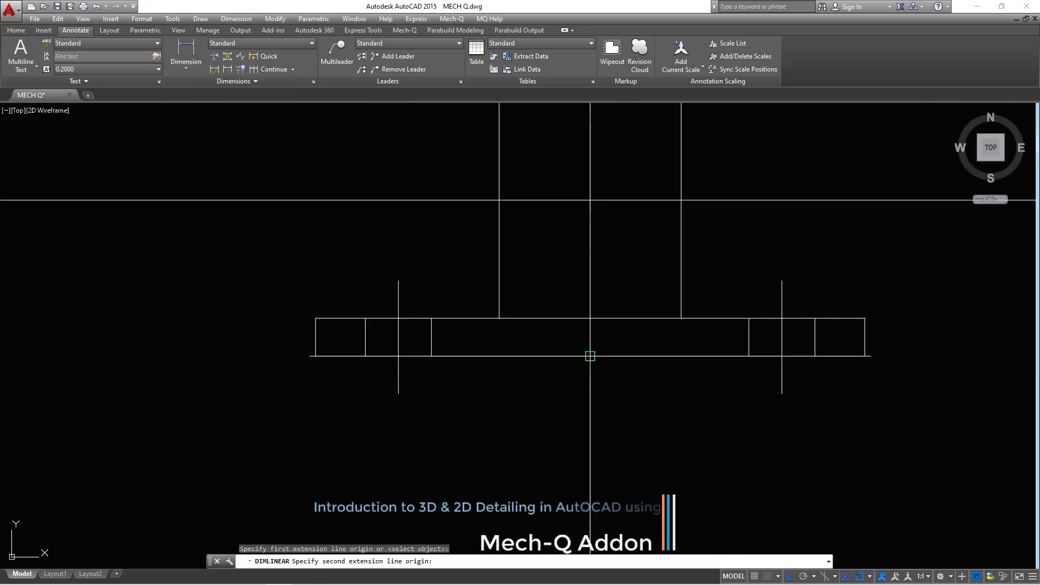
scroll(697, 425, down, 5)
scroll(522, 376, up, 4)
scroll(506, 390, up, 1)
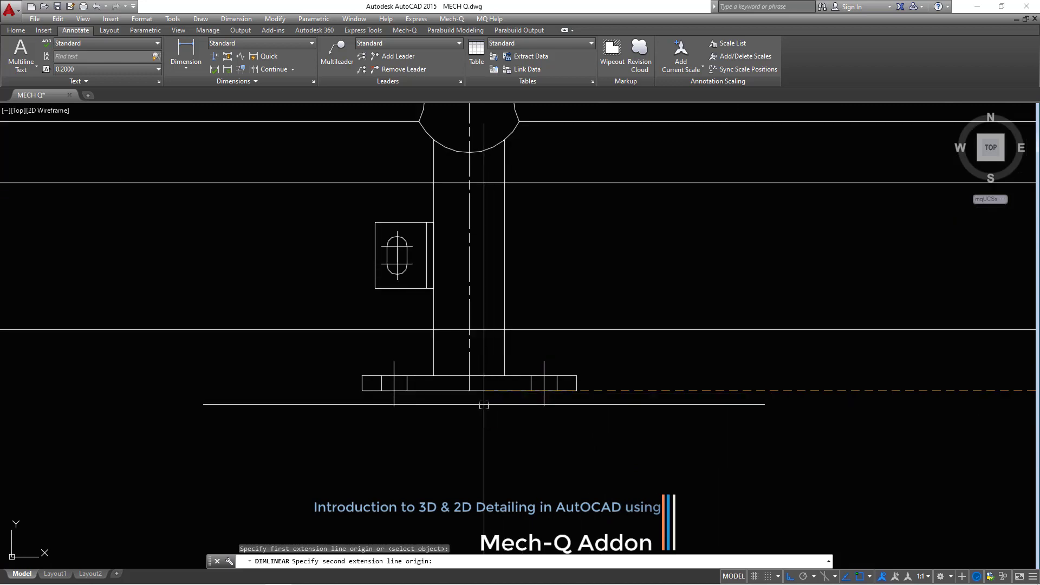
click(469, 390)
scroll(433, 313, down, 3)
scroll(654, 348, up, 6)
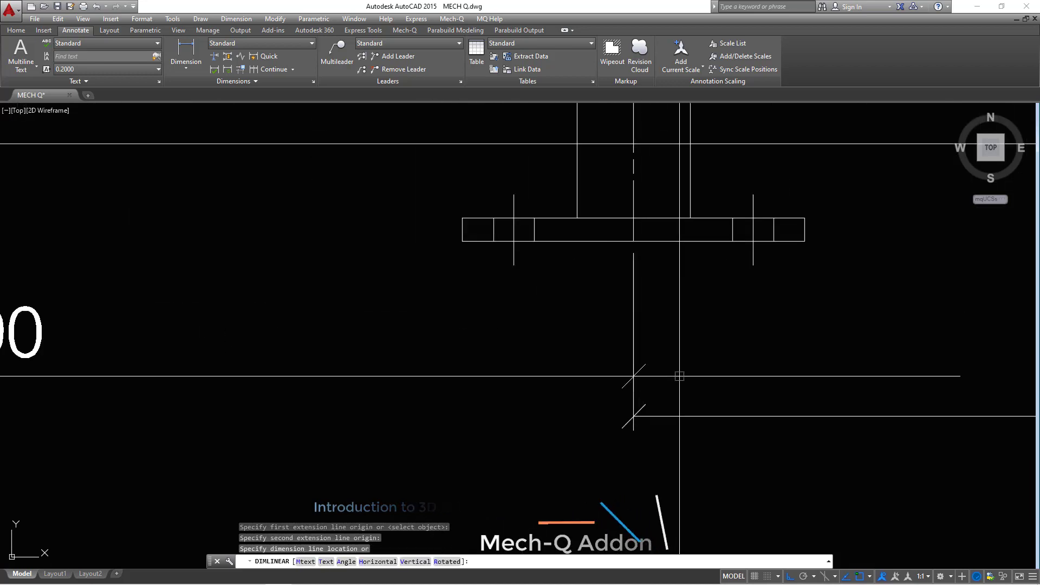
click(653, 355)
scroll(643, 413, down, 4)
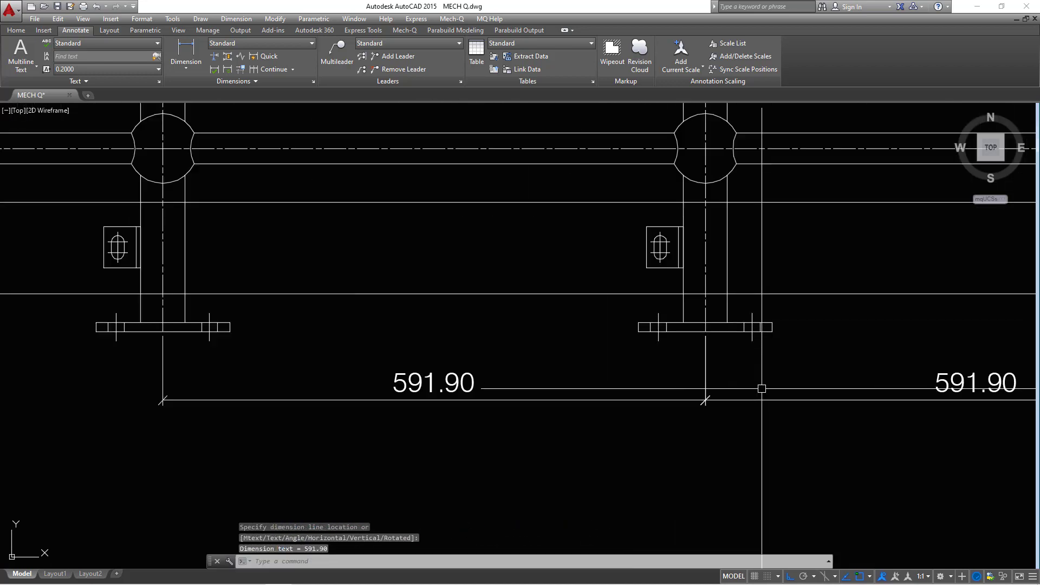
scroll(713, 390, down, 4)
scroll(513, 371, up, 8)
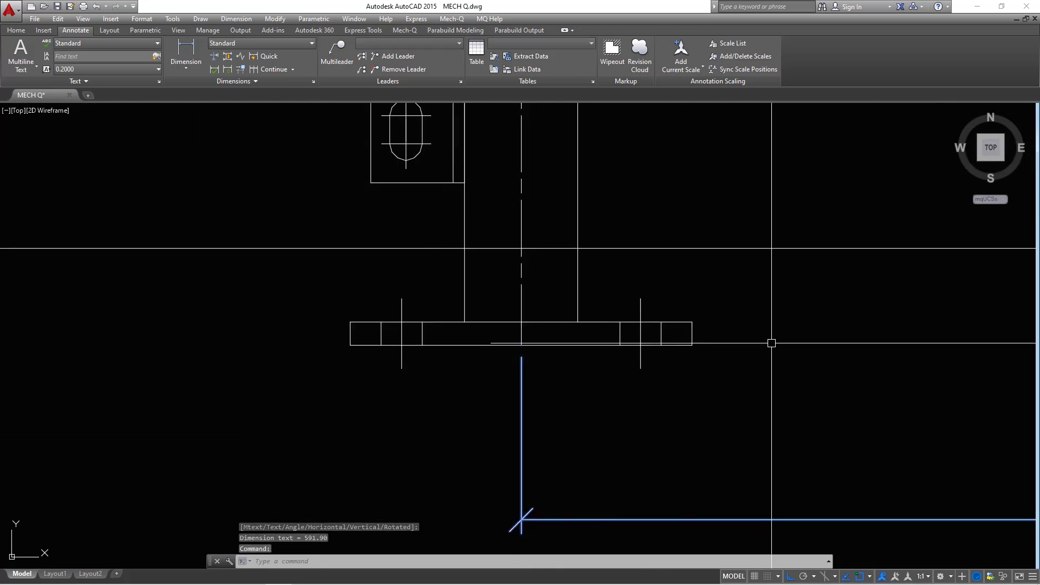
key(Escape)
key(Escape)
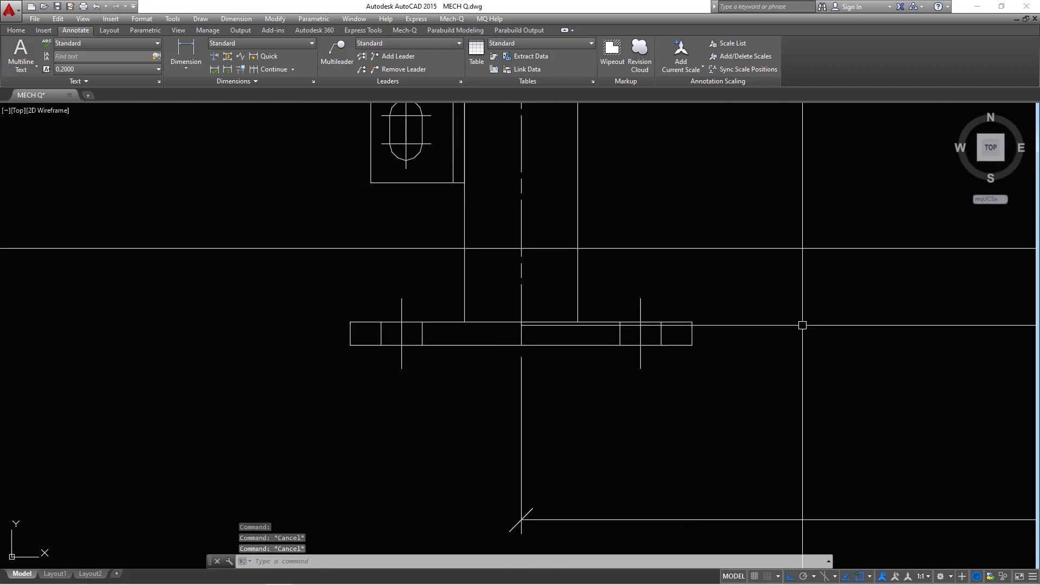
click(198, 70)
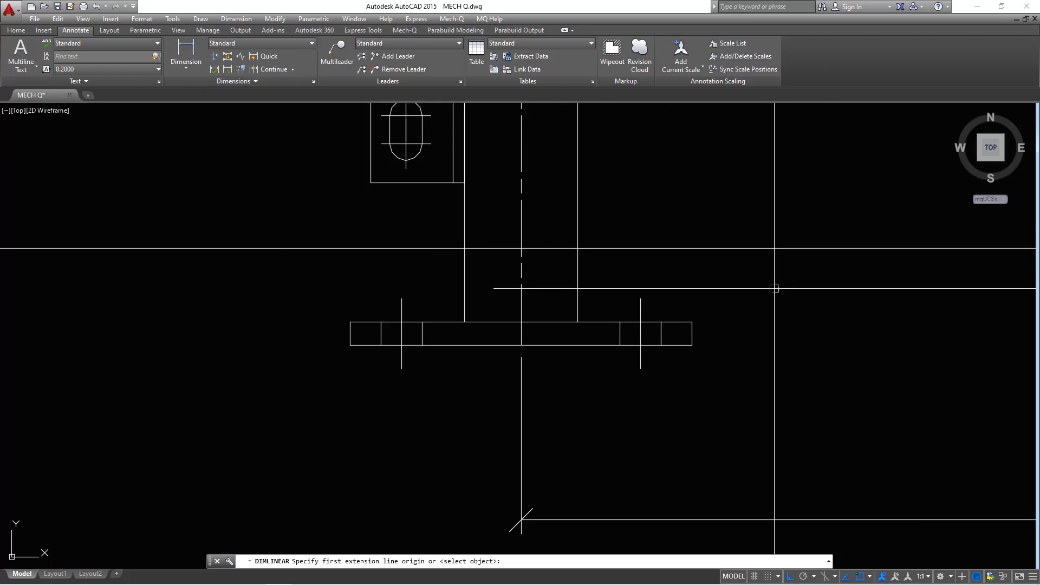
key(Return)
key(Escape)
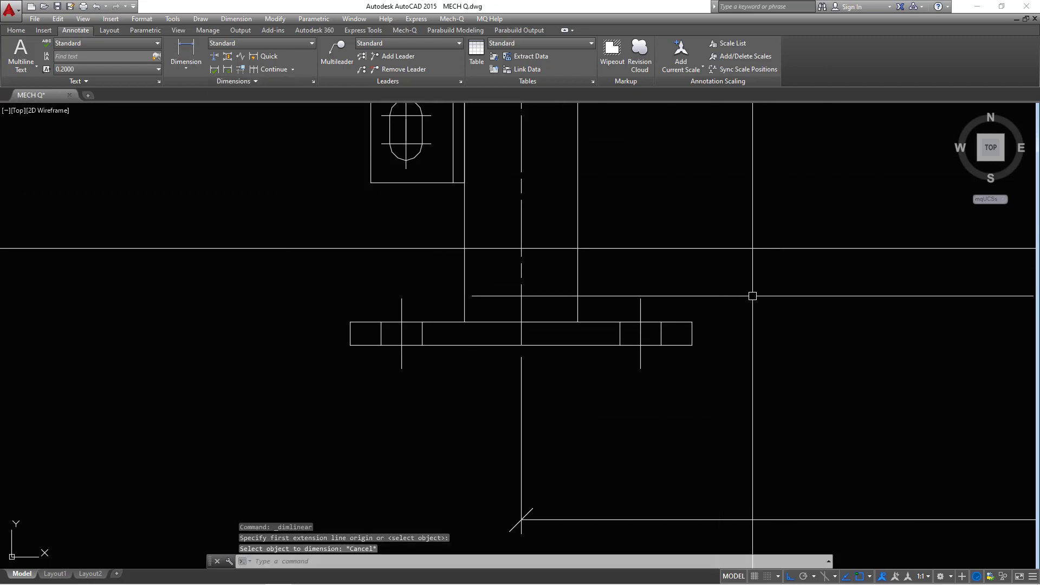
Dimension the thirteenth bay from the right end between its stanchion base centres, level with the neighbouring dimension.
right_click(753, 295)
click(786, 297)
click(521, 345)
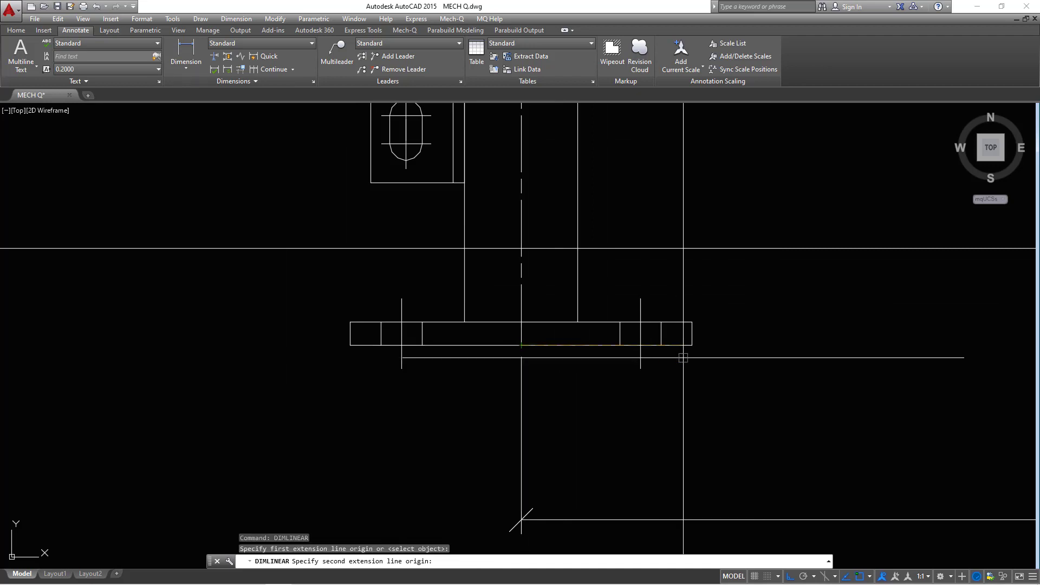
scroll(764, 355, down, 4)
scroll(531, 348, up, 3)
click(461, 346)
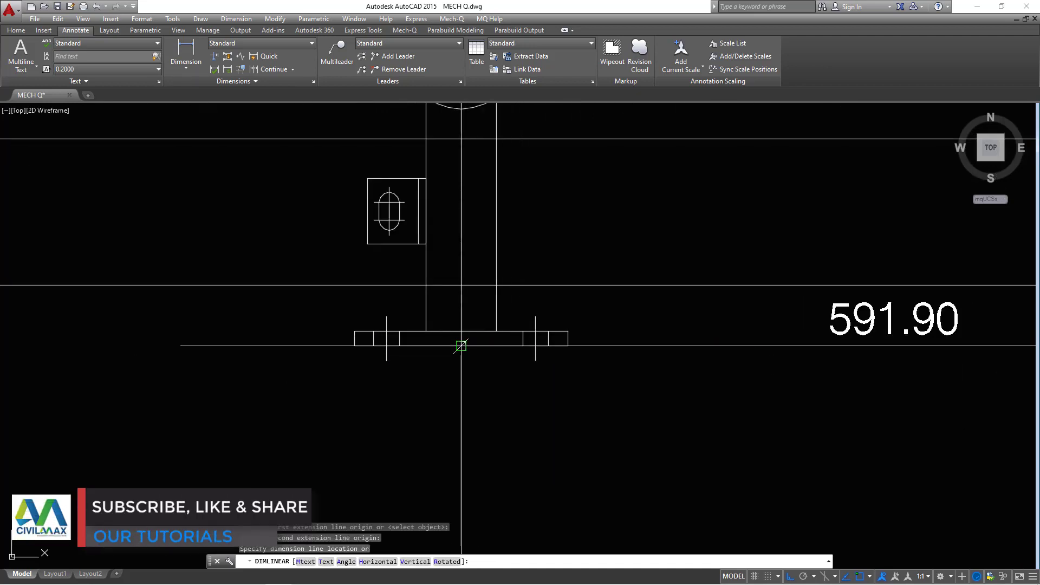
scroll(461, 345, down, 3)
scroll(751, 379, up, 3)
click(700, 370)
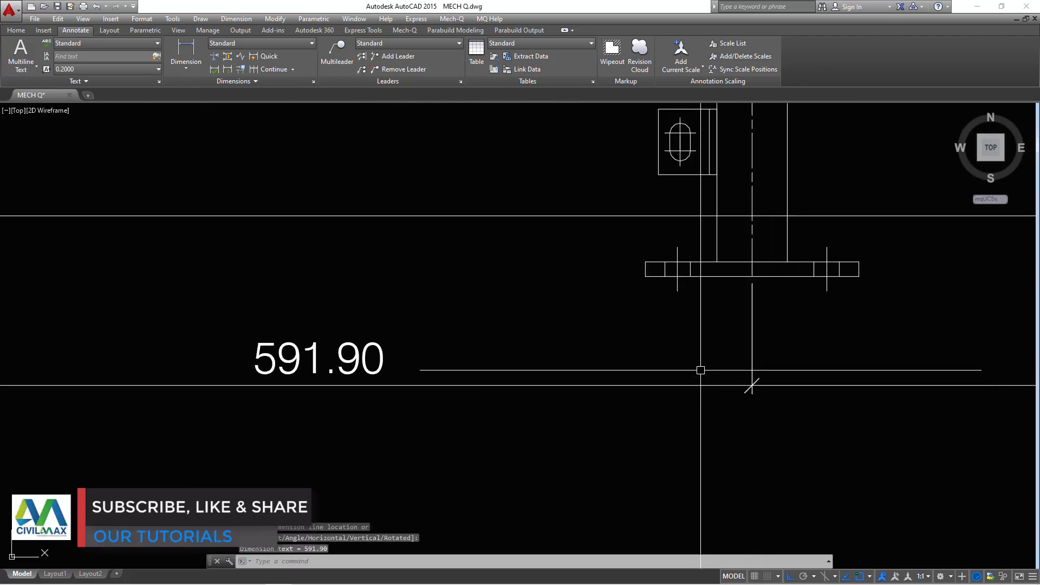
Dimension the last bay at the railing's left end between base centres, placing the dimension line at the adjacent dimension's endpoint.
right_click(523, 296)
click(553, 304)
scroll(470, 345, down, 4)
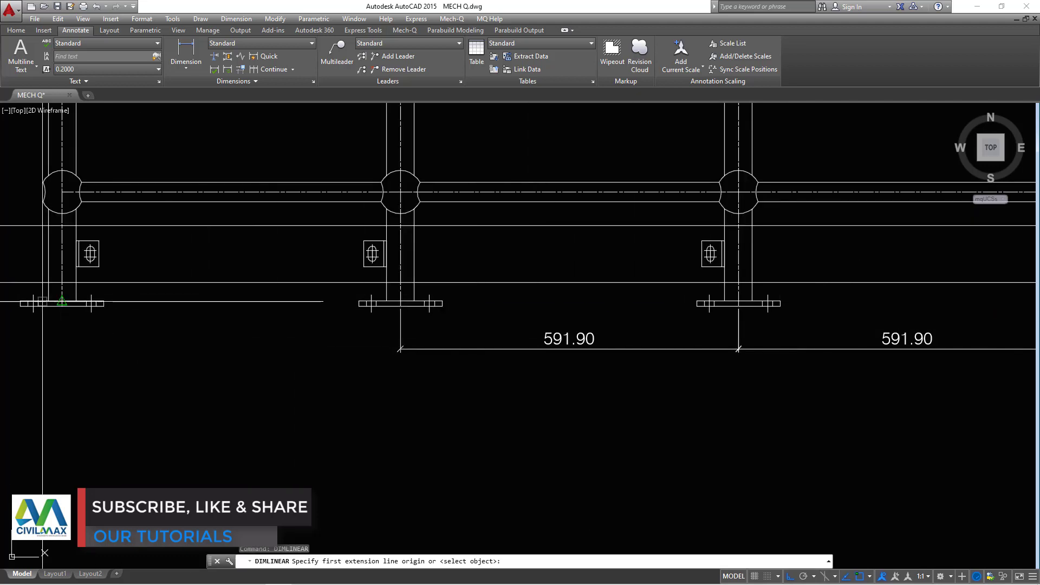
scroll(42, 302, up, 2)
click(63, 307)
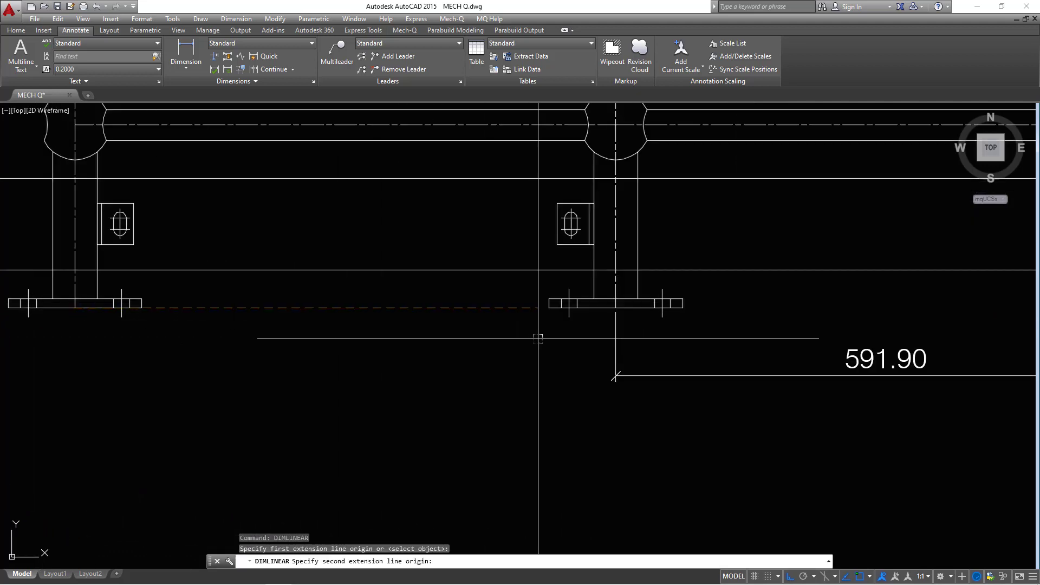
click(612, 310)
click(614, 375)
right_click(723, 351)
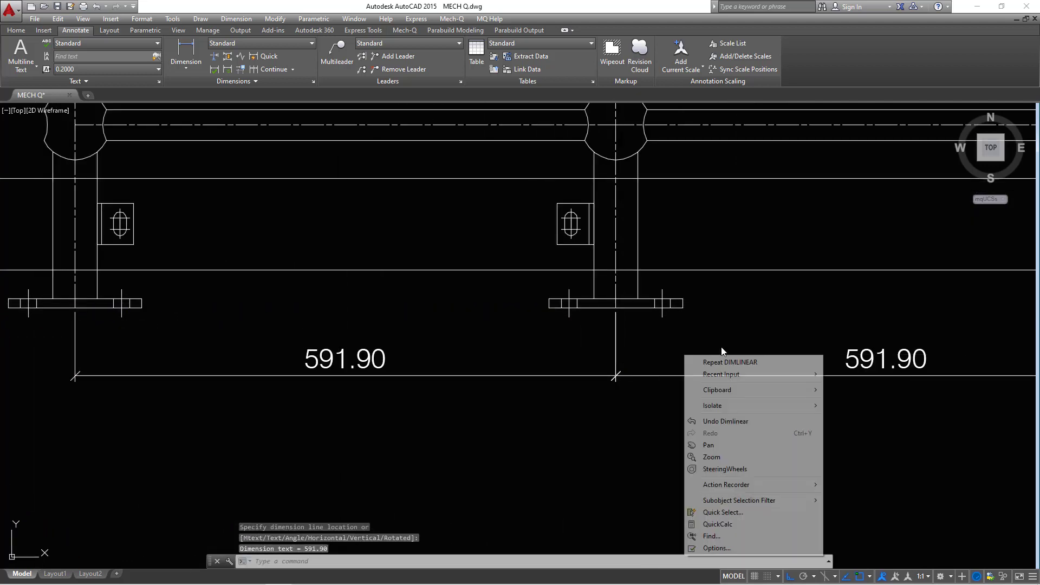
click(714, 362)
key(Return)
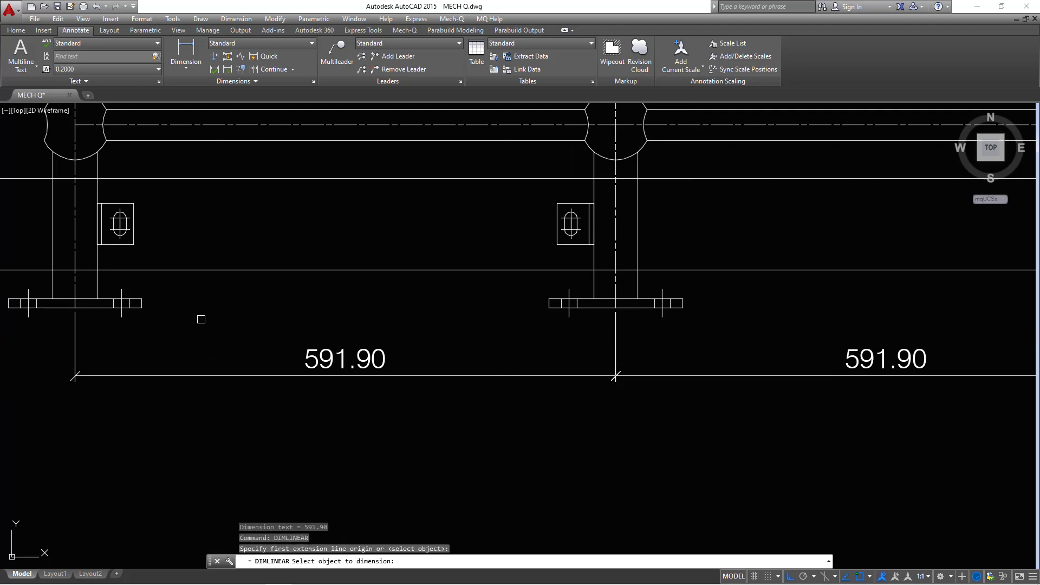
key(Escape)
Add an overall linear dimension from the leftmost to the rightmost stanchion base centre, placed just below the row of bay dimensions.
click(186, 51)
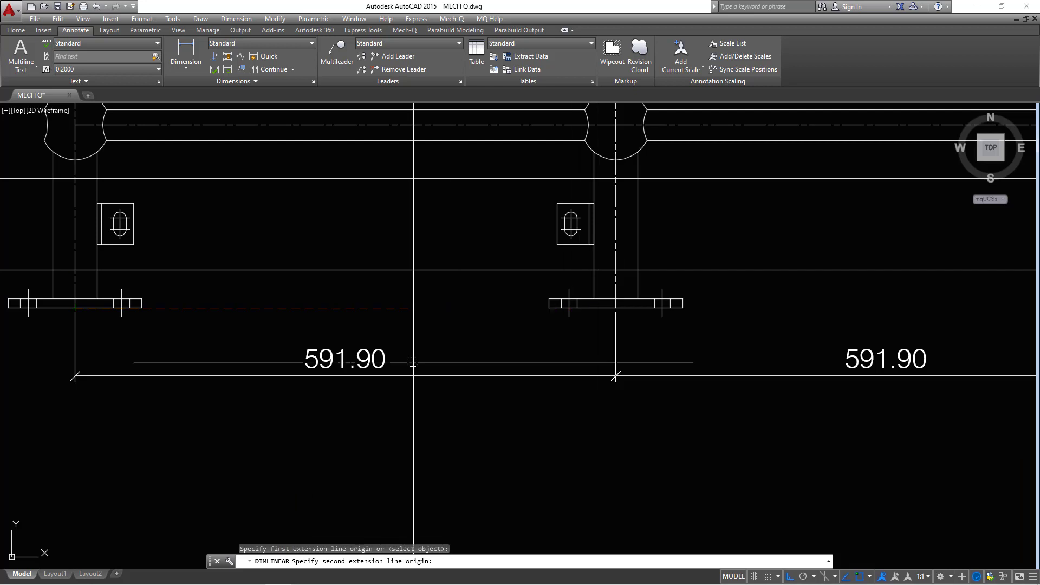
scroll(67, 384, down, 5)
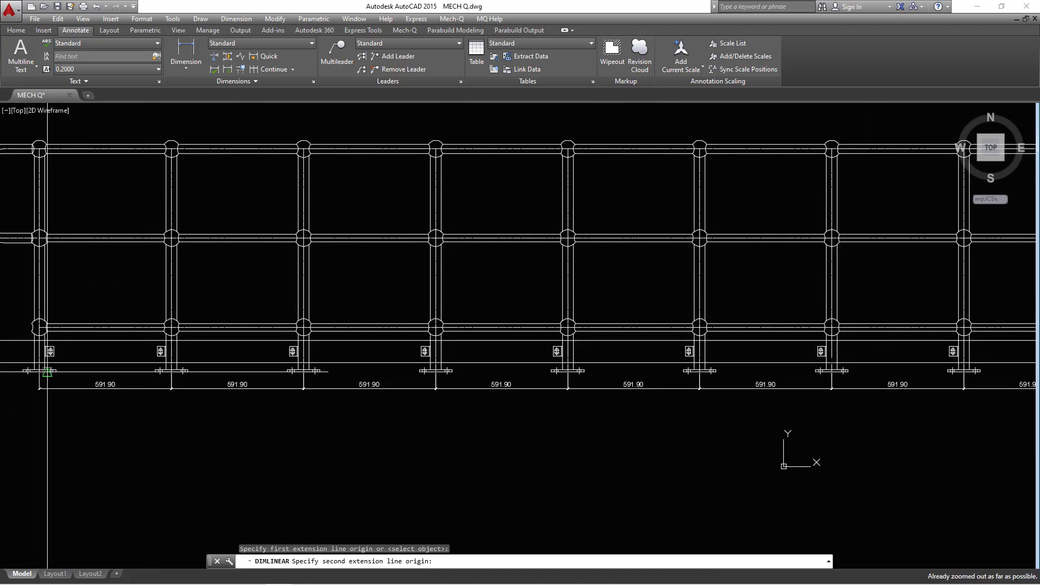
middle_drag(692, 326, 25, 327)
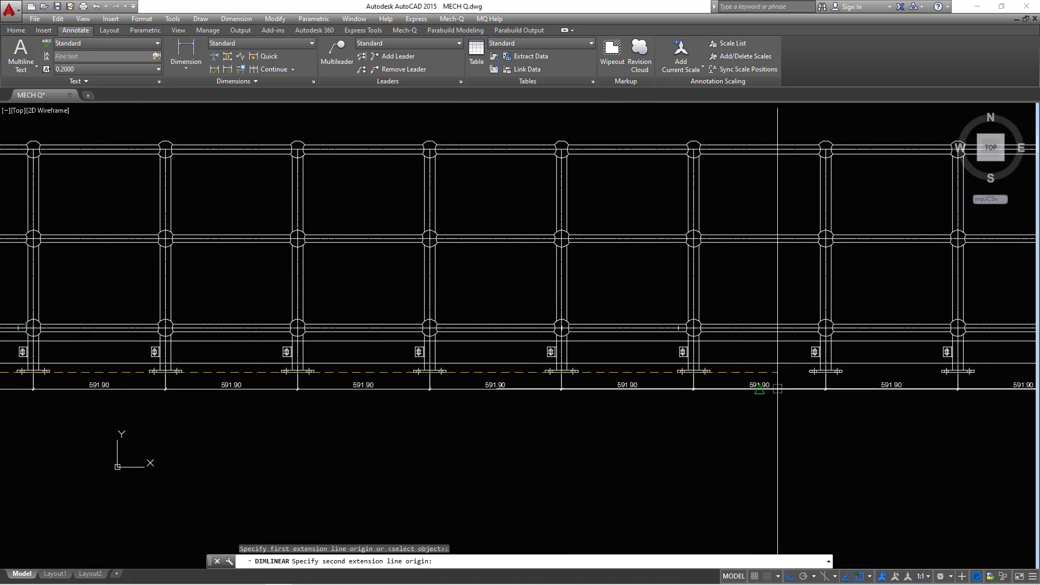
middle_drag(759, 386, 103, 332)
scroll(857, 369, up, 5)
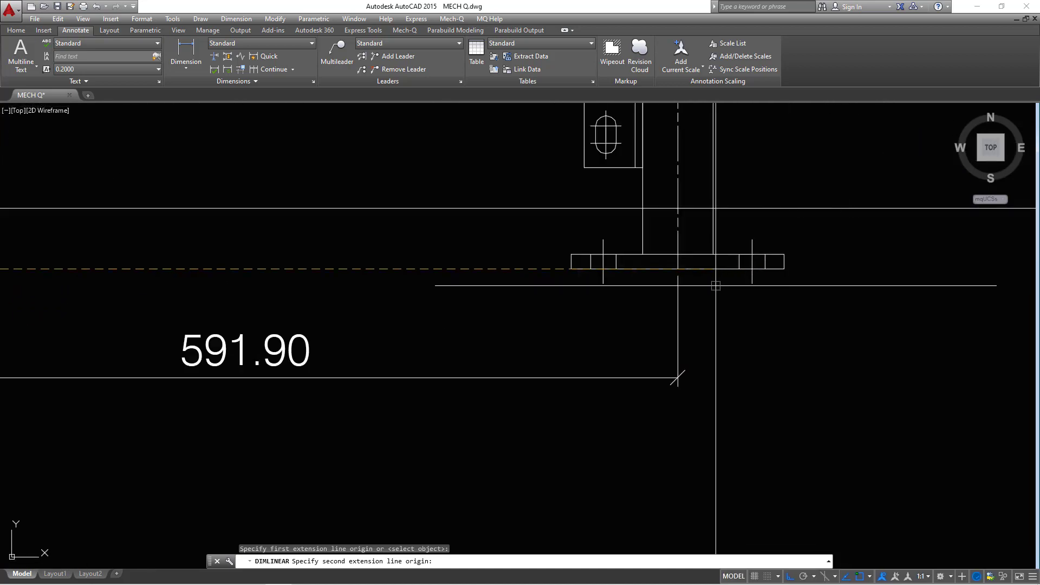
click(678, 268)
scroll(688, 321, down, 4)
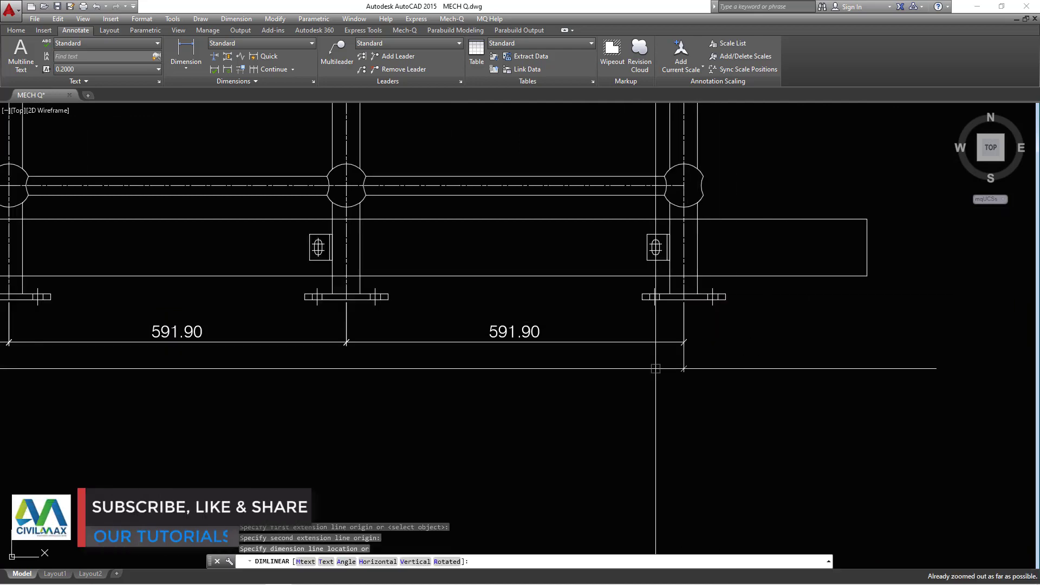
middle_drag(441, 355, 674, 370)
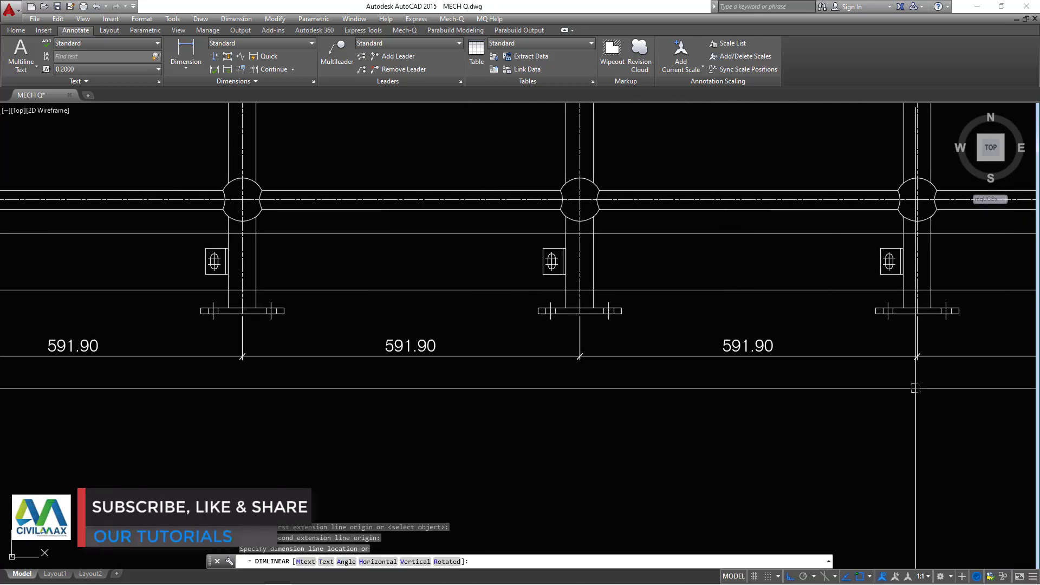
scroll(916, 388, down, 3)
middle_drag(430, 402, 732, 379)
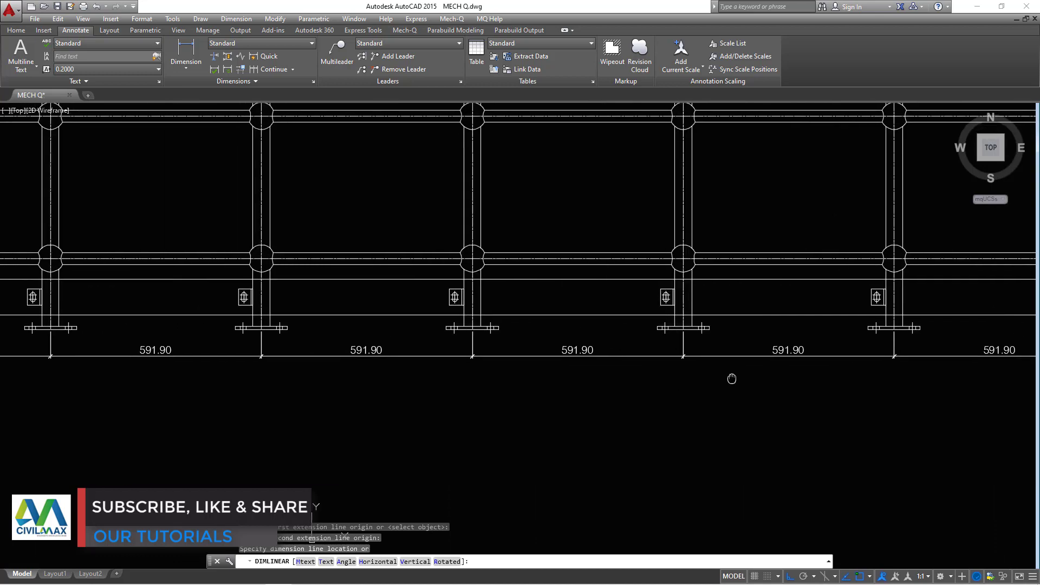
mouse_move(477, 382)
middle_down()
mouse_move(645, 381)
mouse_move(467, 372)
mouse_move(614, 379)
mouse_move(605, 383)
middle_up()
scroll(595, 382, up, 4)
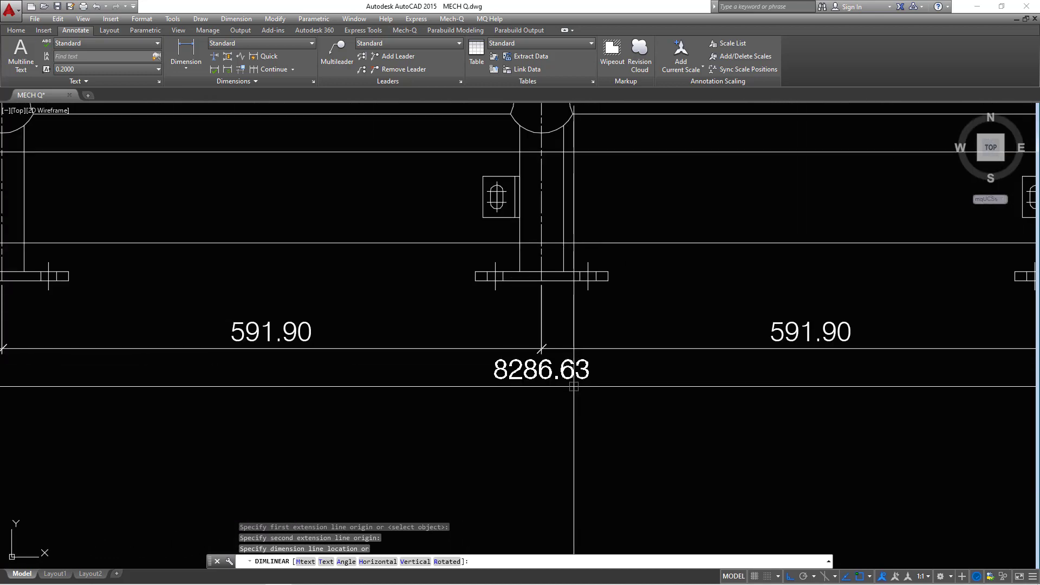
click(574, 391)
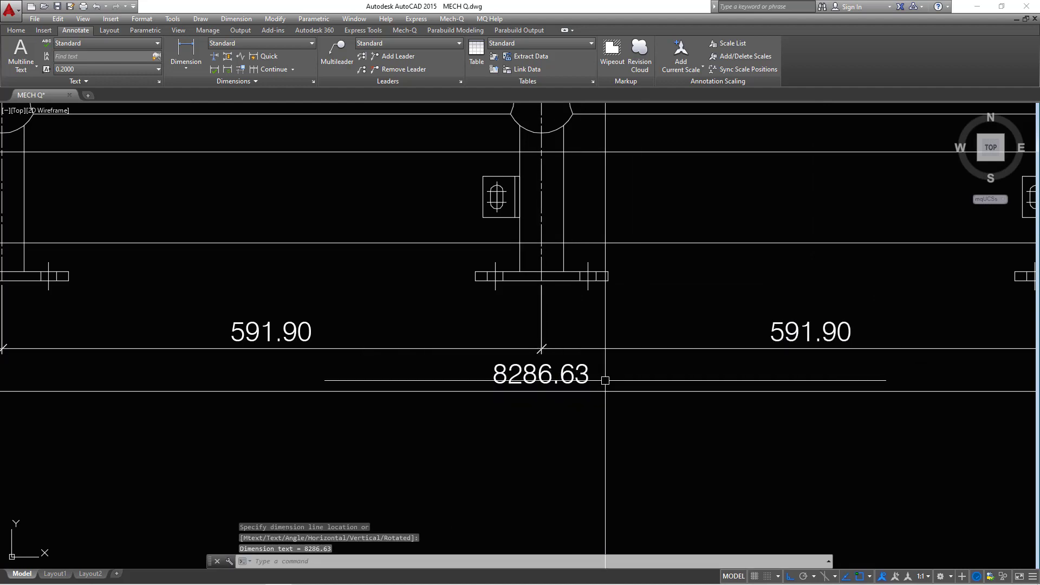
Dimension the full width of one stanchion's base plate between its lower corners, placing it between the plate and the bay dimension row.
scroll(605, 380, down, 8)
scroll(475, 361, up, 2)
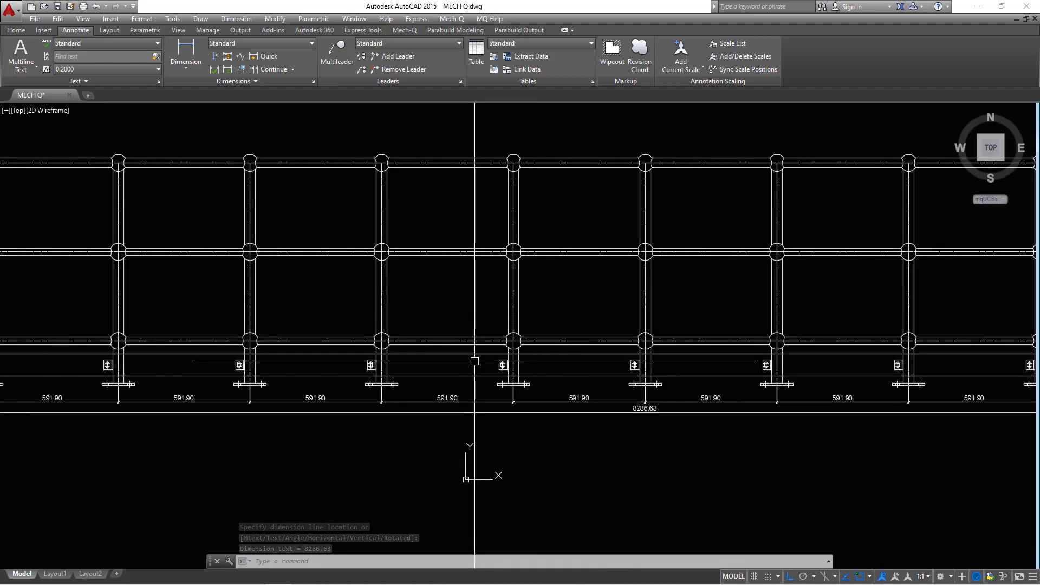
scroll(670, 424, down, 3)
scroll(615, 413, up, 8)
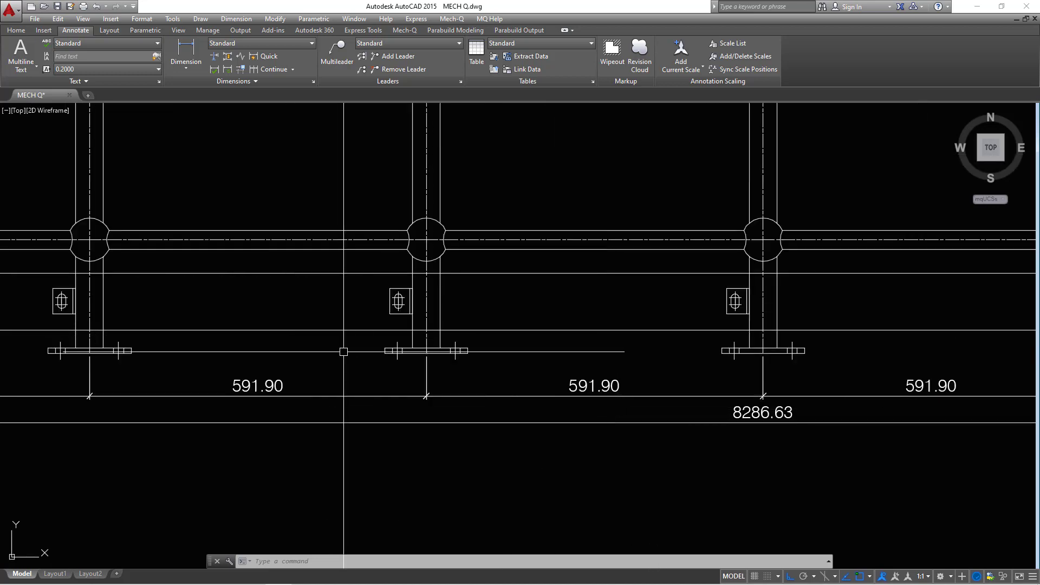
scroll(344, 352, up, 4)
click(186, 53)
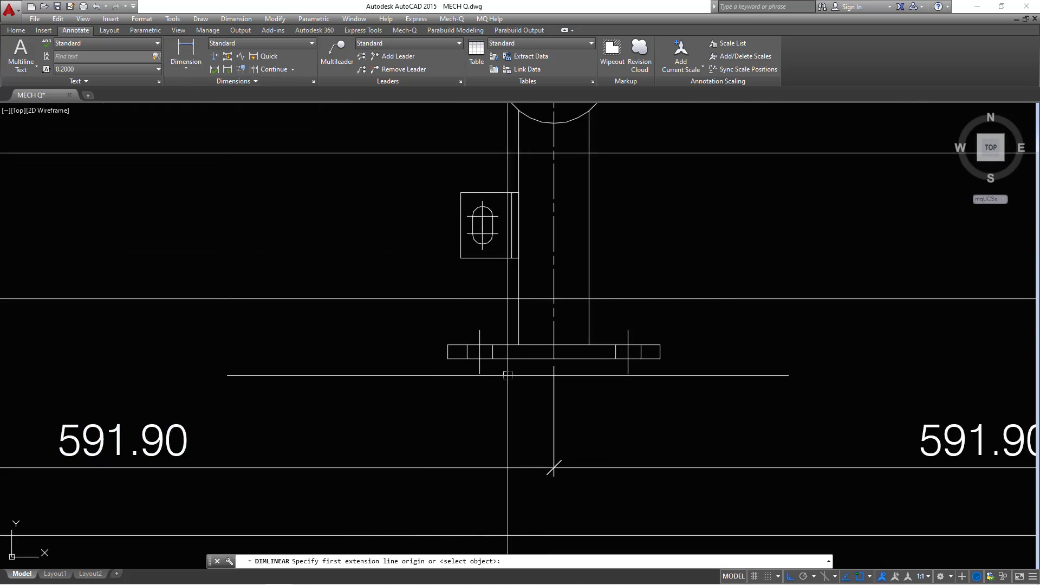
scroll(508, 375, up, 4)
click(353, 334)
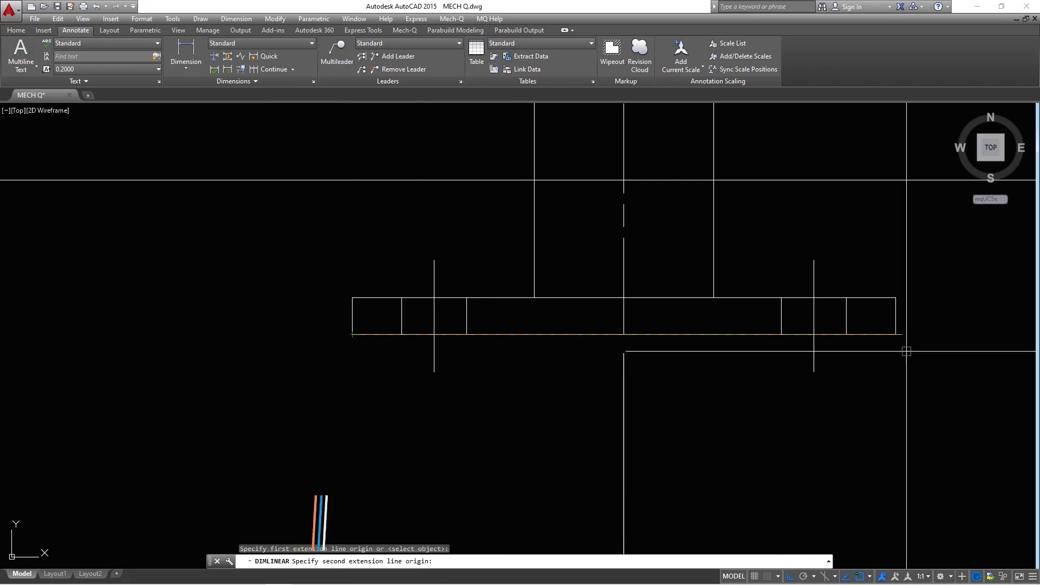
click(896, 335)
scroll(878, 412, down, 4)
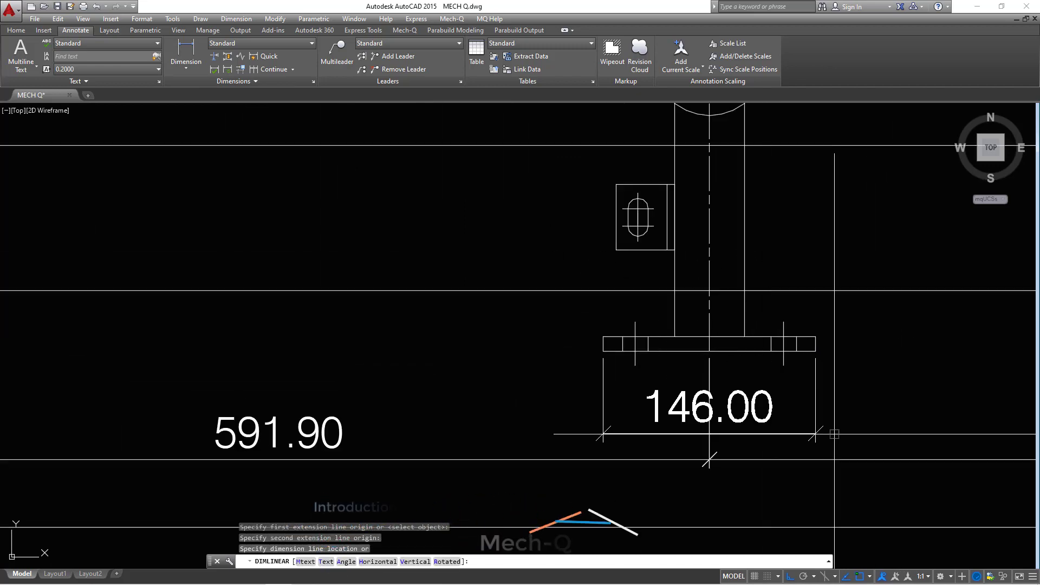
click(883, 444)
Dimension the spacing between the two bolt hole centrelines of the stanchion's base plate, placing the dimension above the plate.
scroll(776, 365, up, 2)
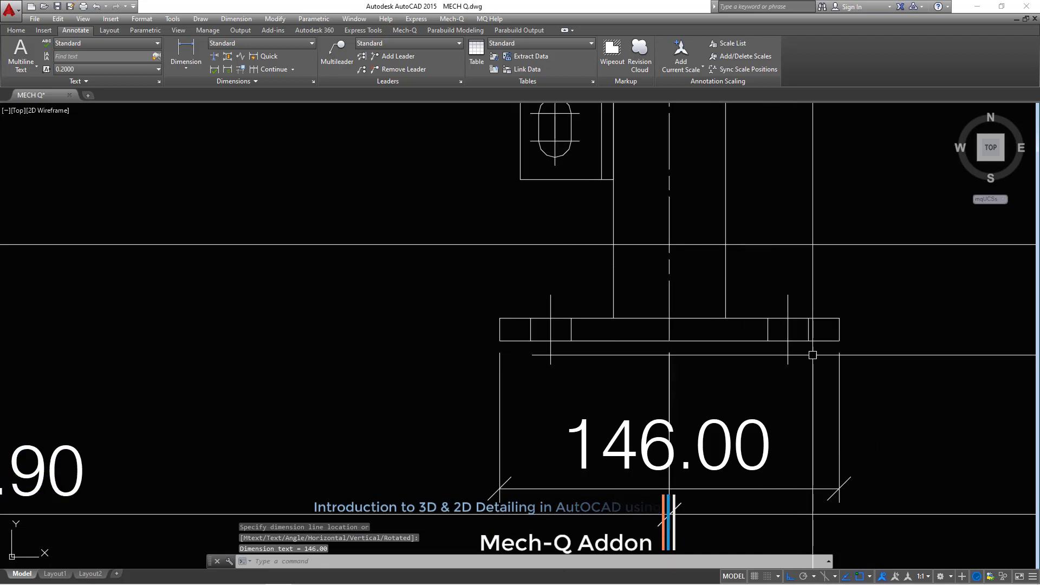
click(185, 53)
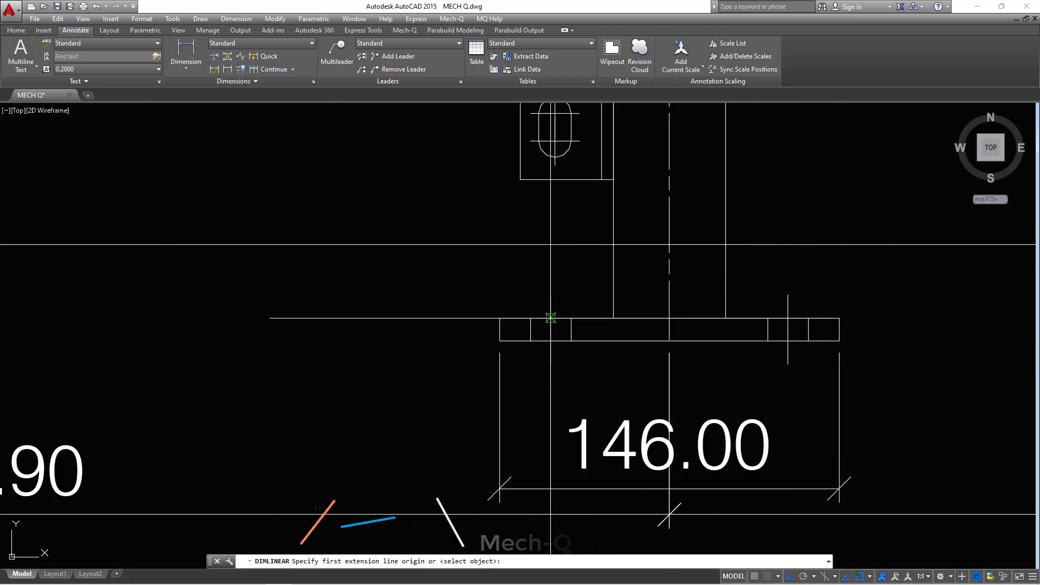
scroll(551, 369, up, 4)
click(550, 360)
scroll(551, 360, down, 4)
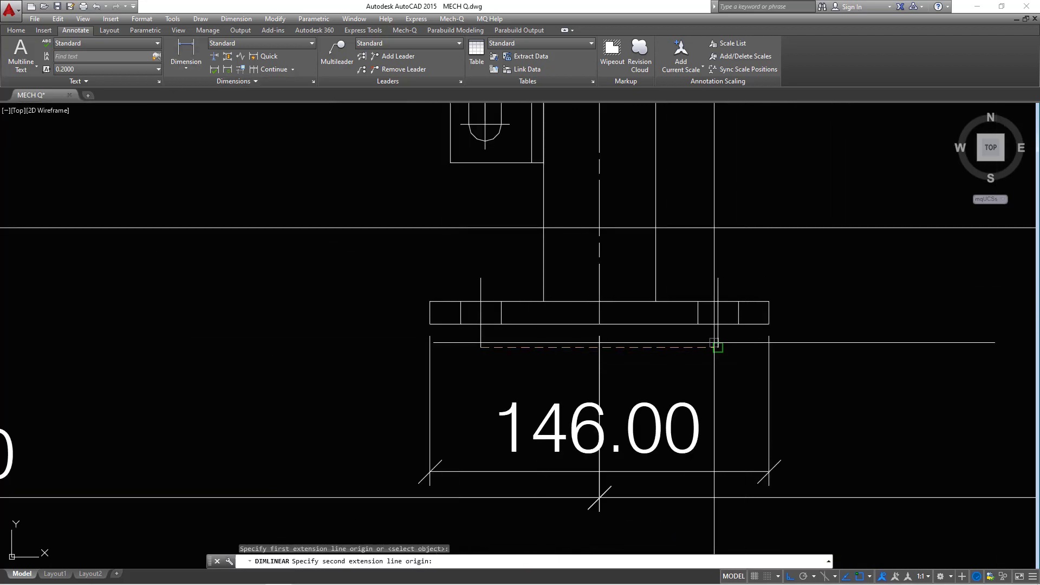
click(718, 346)
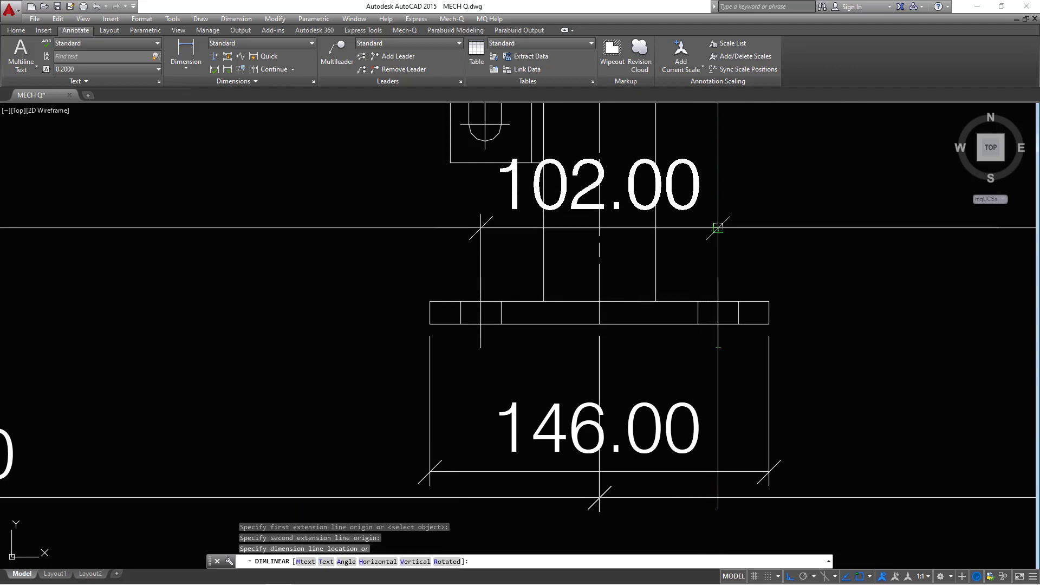
click(718, 202)
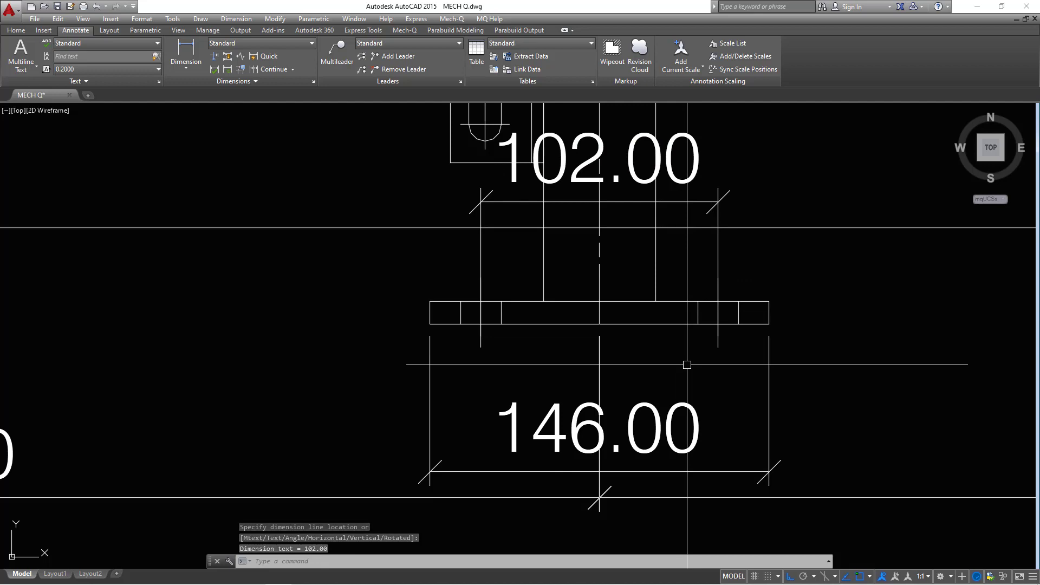
Review the dimensioned railing elevation along its length as far as its left end.
scroll(687, 365, down, 6)
middle_drag(774, 367, 709, 383)
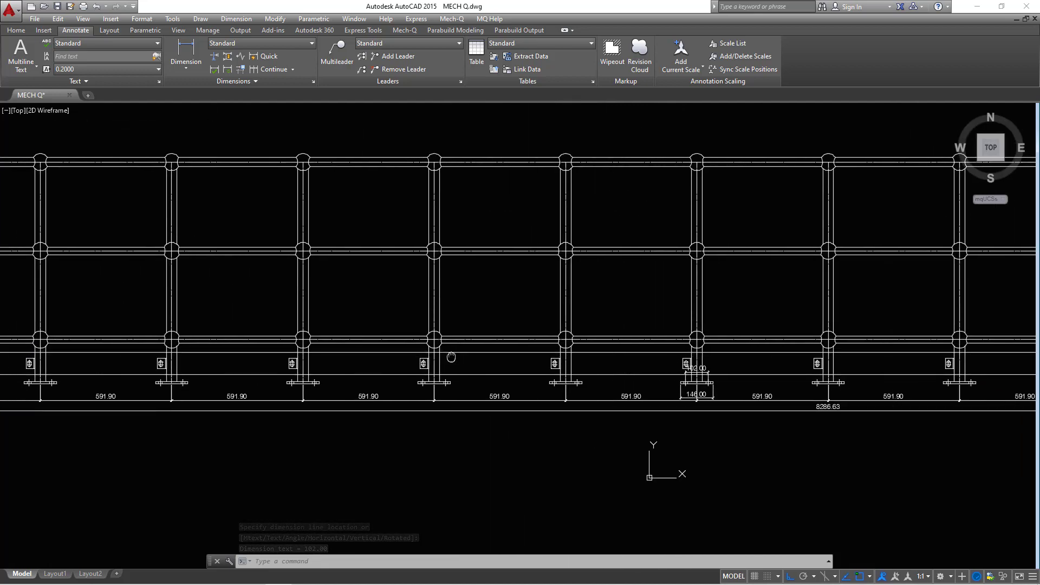
scroll(674, 383, up, 3)
middle_drag(542, 393, 604, 369)
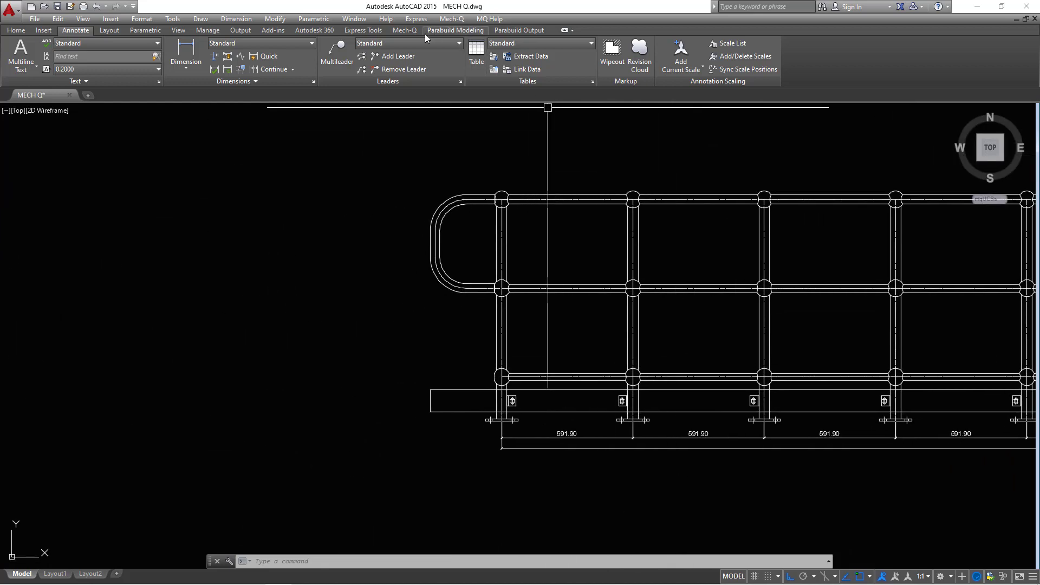
click(404, 31)
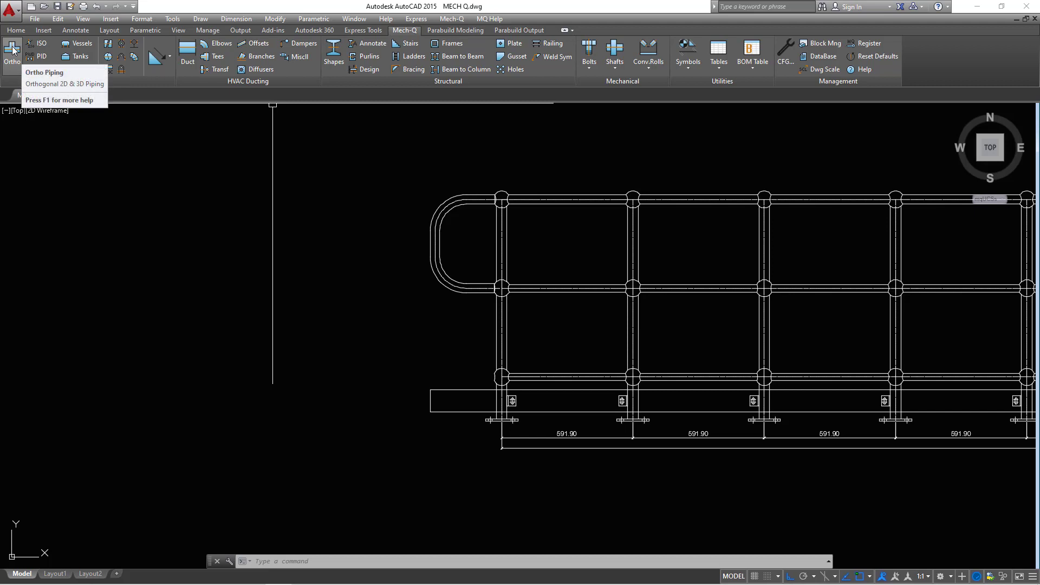
mouse_move(763, 280)
middle_down()
mouse_move(330, 263)
mouse_move(298, 271)
middle_up()
scroll(417, 303, down, 3)
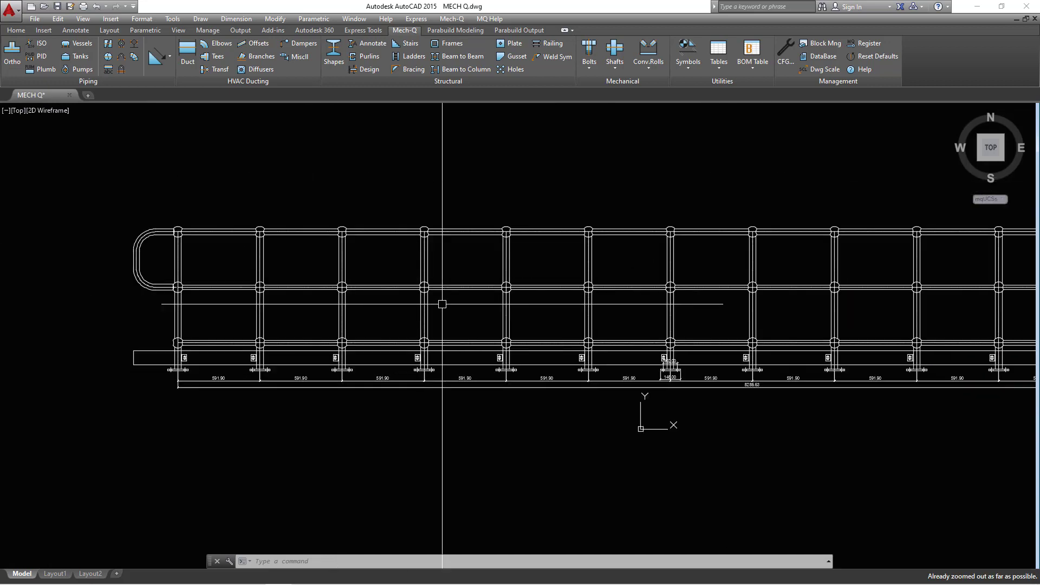
Zoom to the drawing extents and delete the entire railing with all its dimensions.
right_click(491, 186)
click(523, 286)
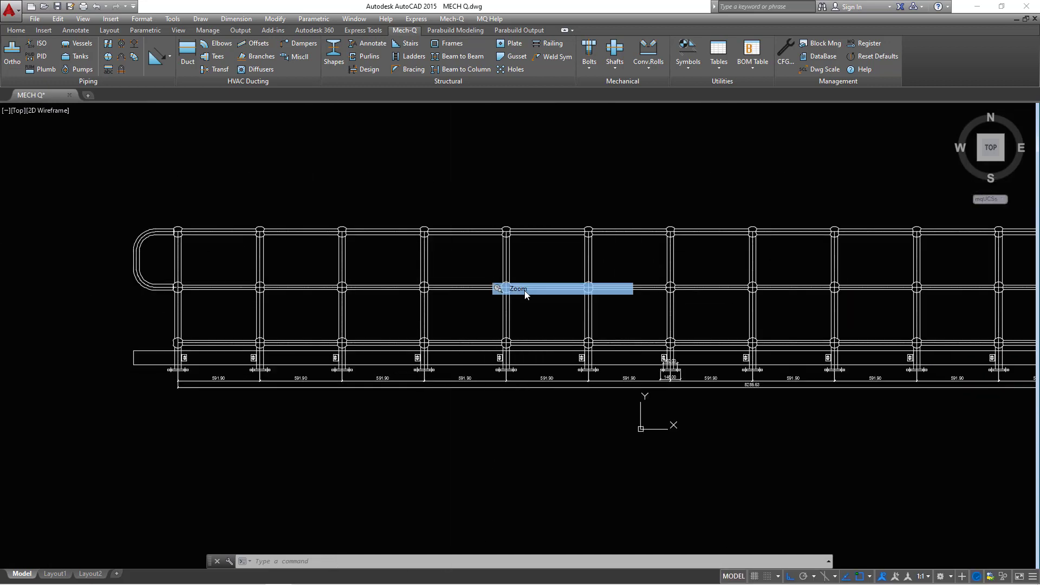
right_click(469, 200)
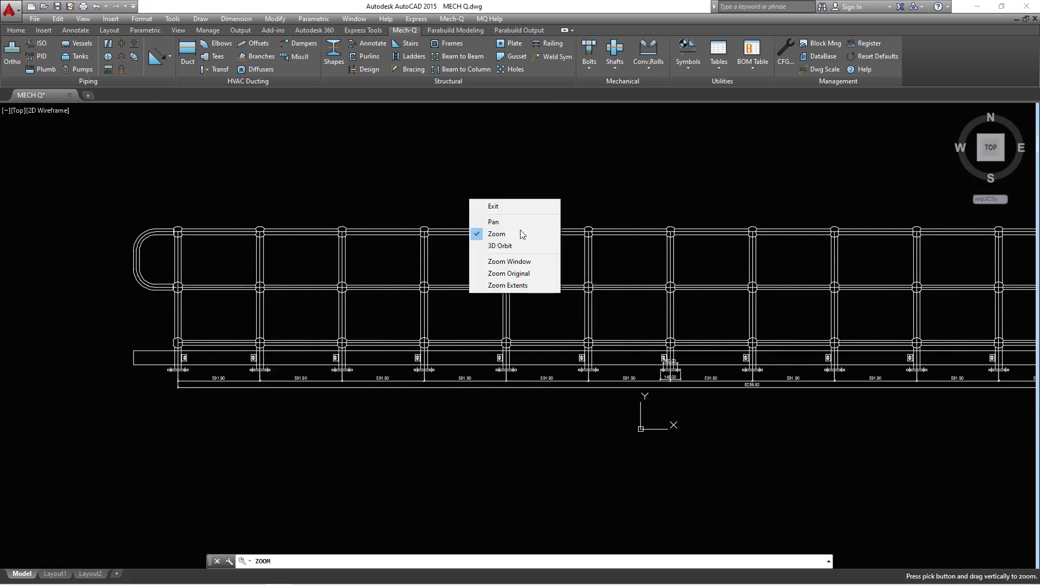
click(508, 284)
scroll(458, 260, down, 4)
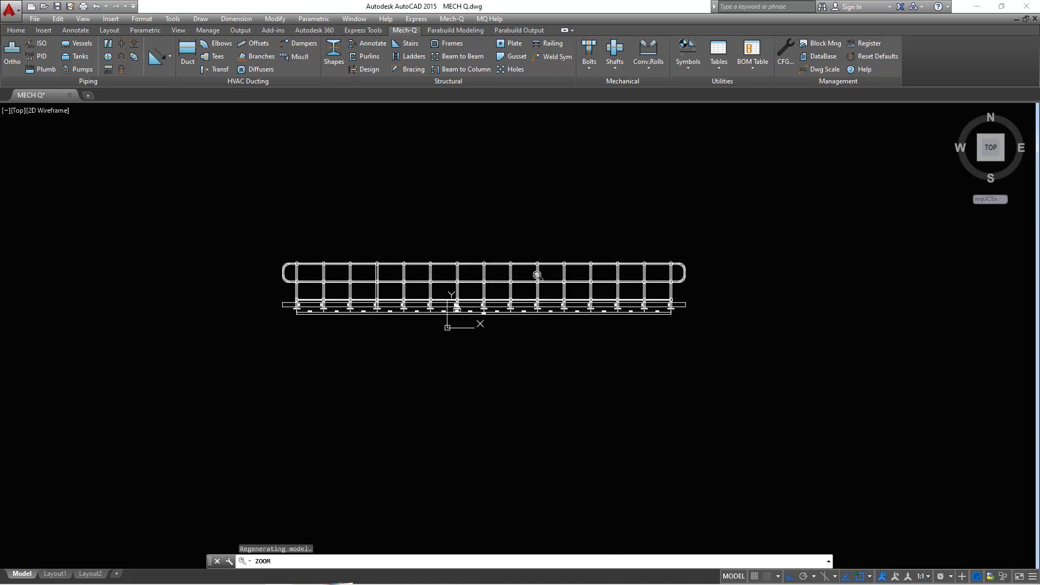
right_click(627, 227)
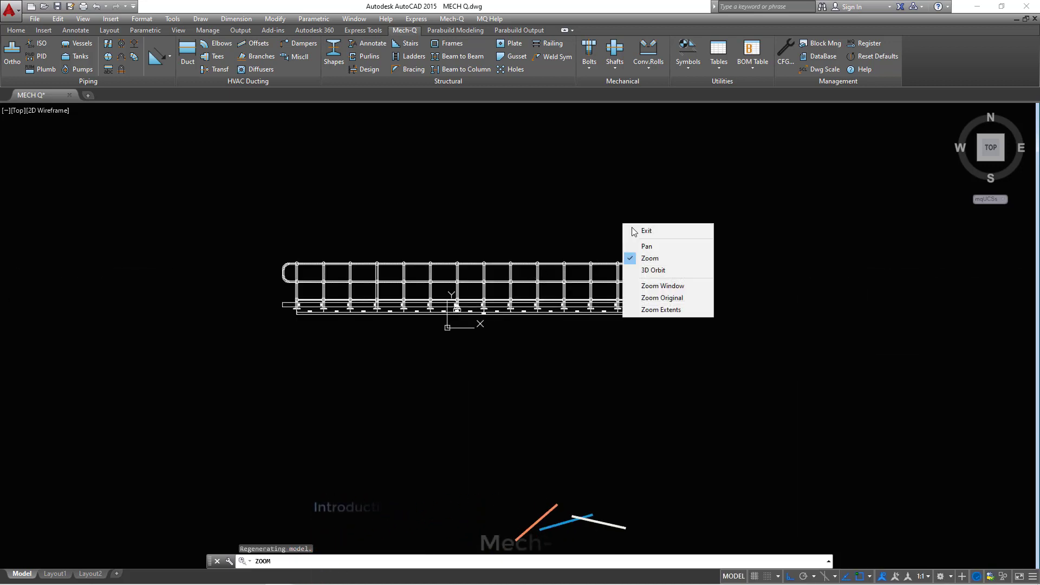
click(635, 232)
click(772, 201)
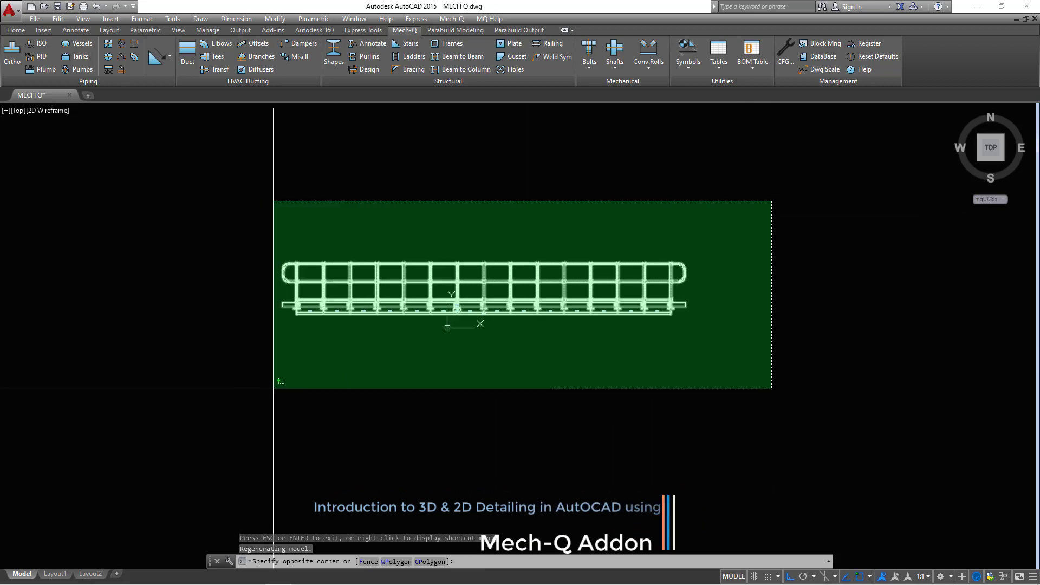
click(252, 394)
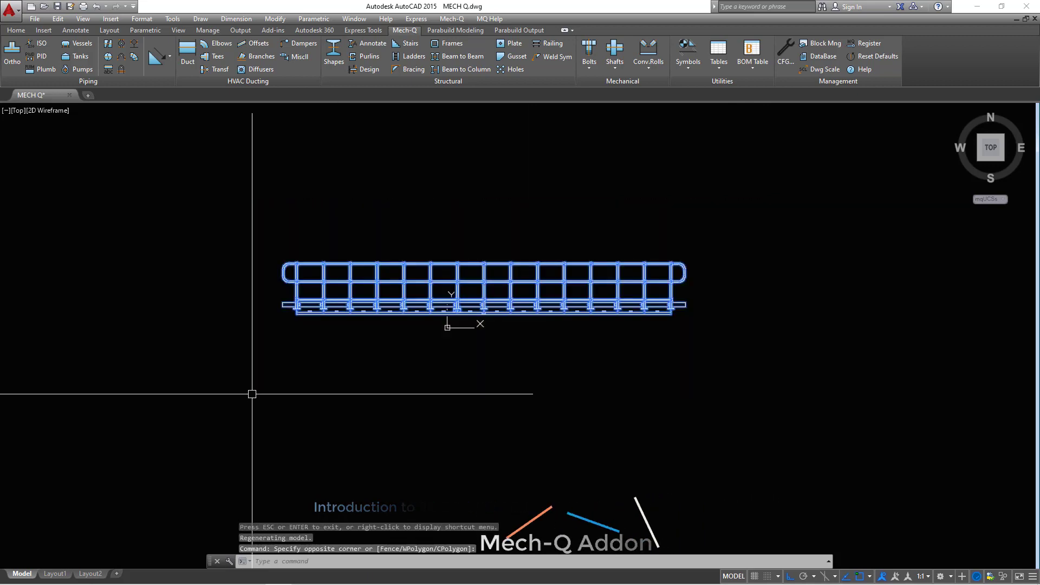
key(Delete)
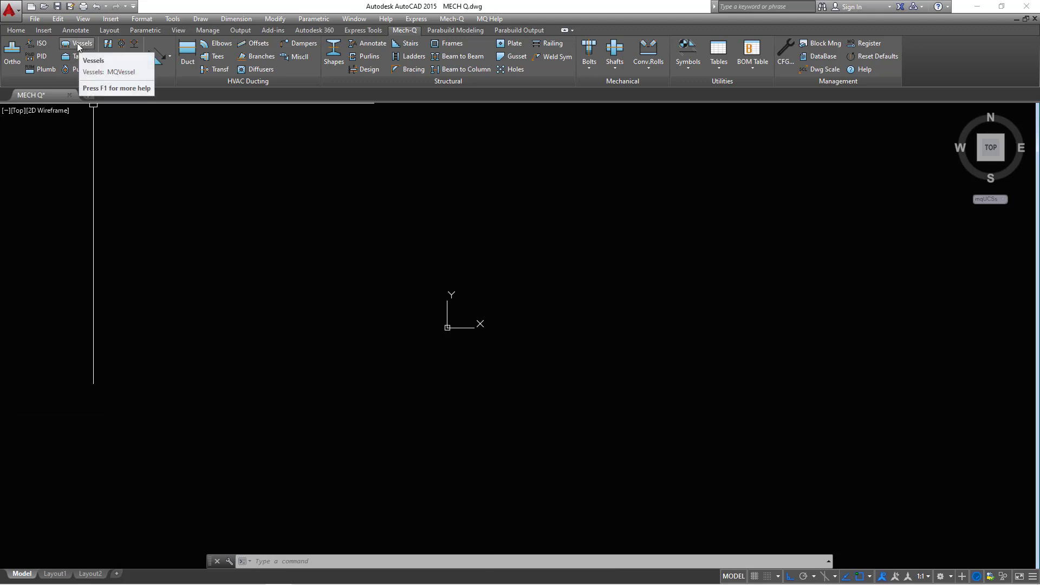
Open the Mech-Q vessel utility and review its types, nozzle list and draw choices, keeping a horizontal vessel drawn complete.
click(78, 46)
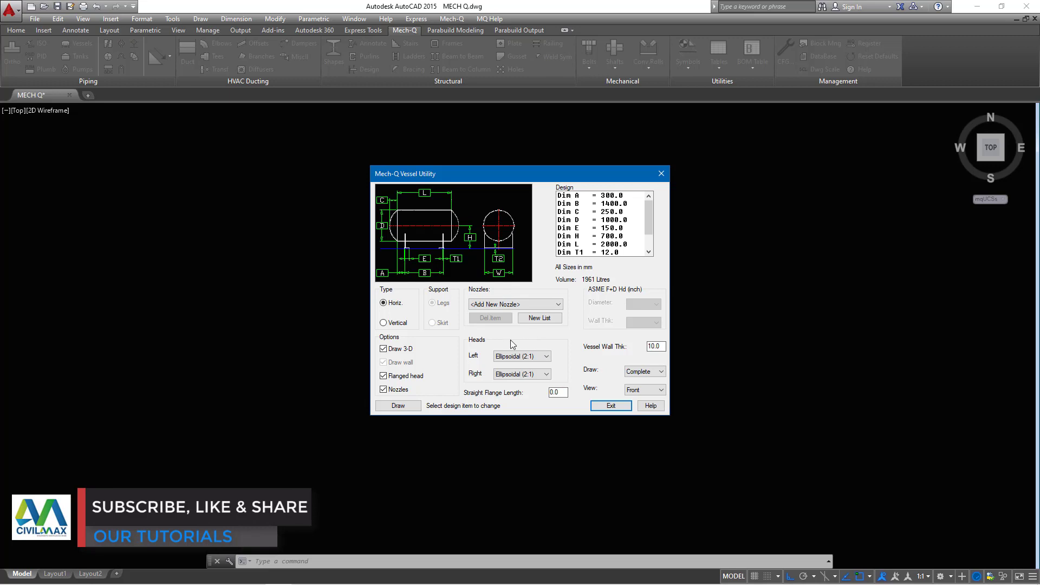
click(384, 323)
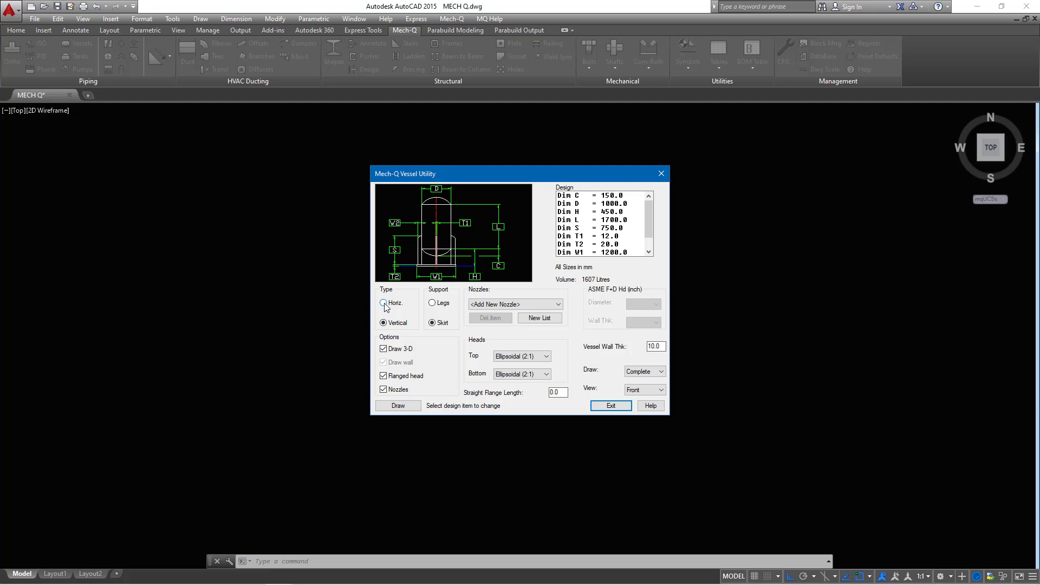
click(385, 303)
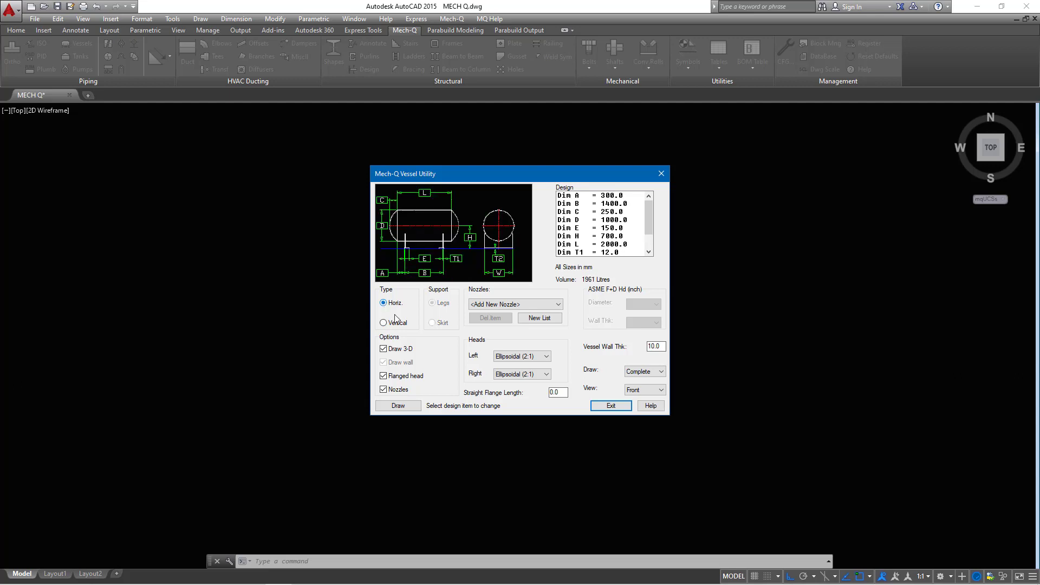
click(559, 304)
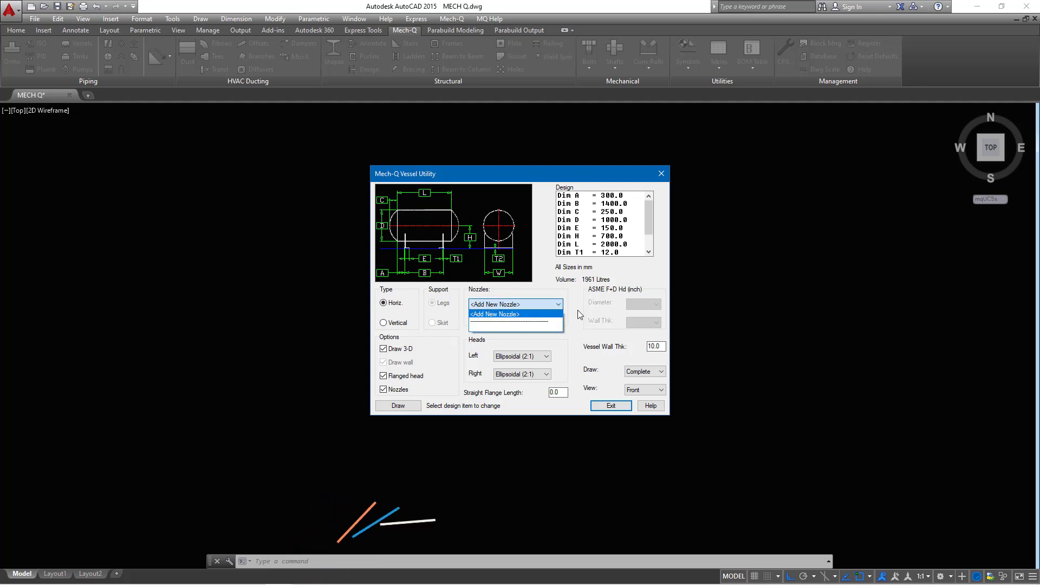
click(577, 310)
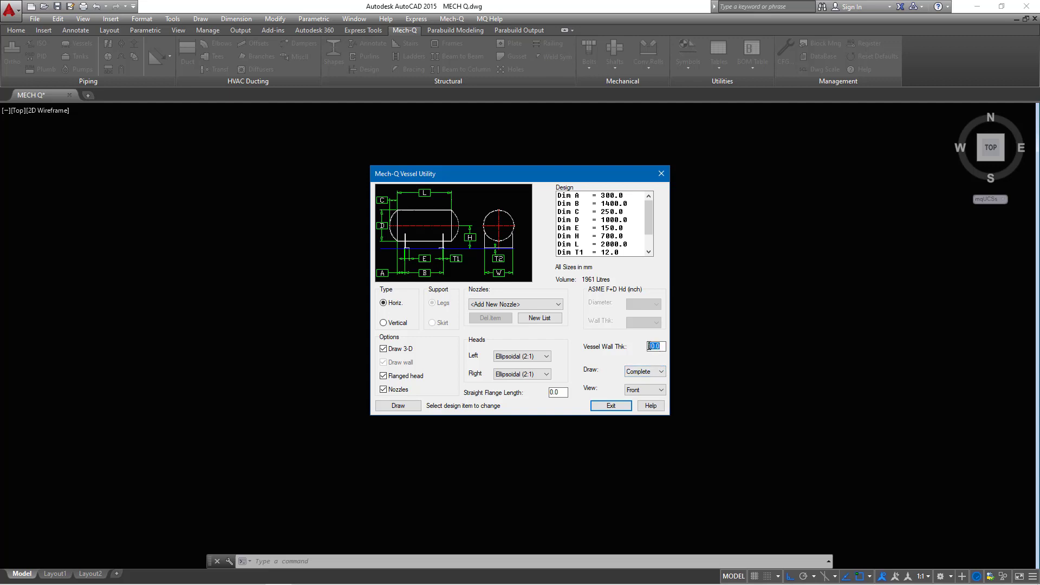
click(661, 372)
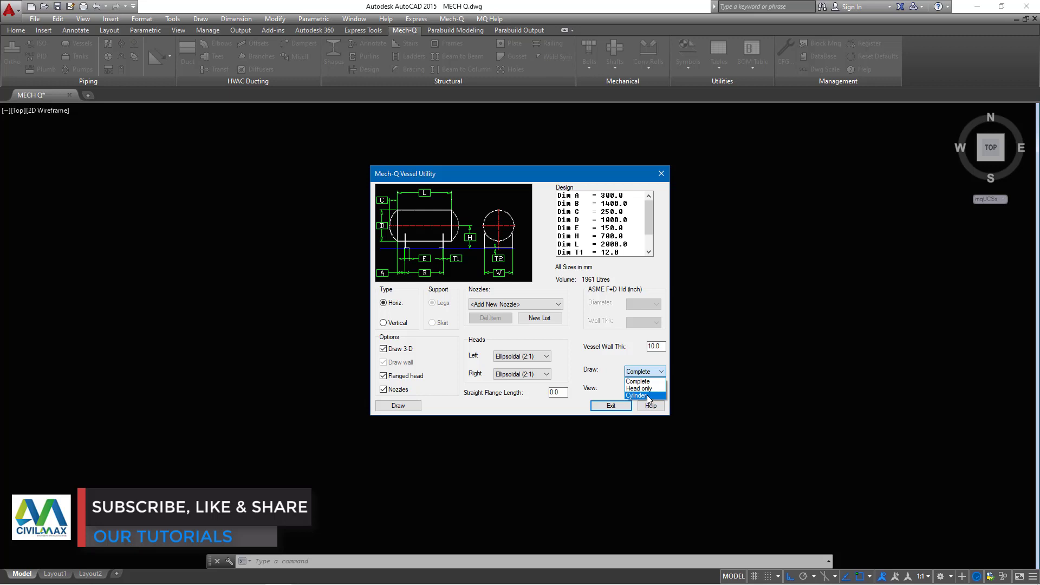
click(606, 370)
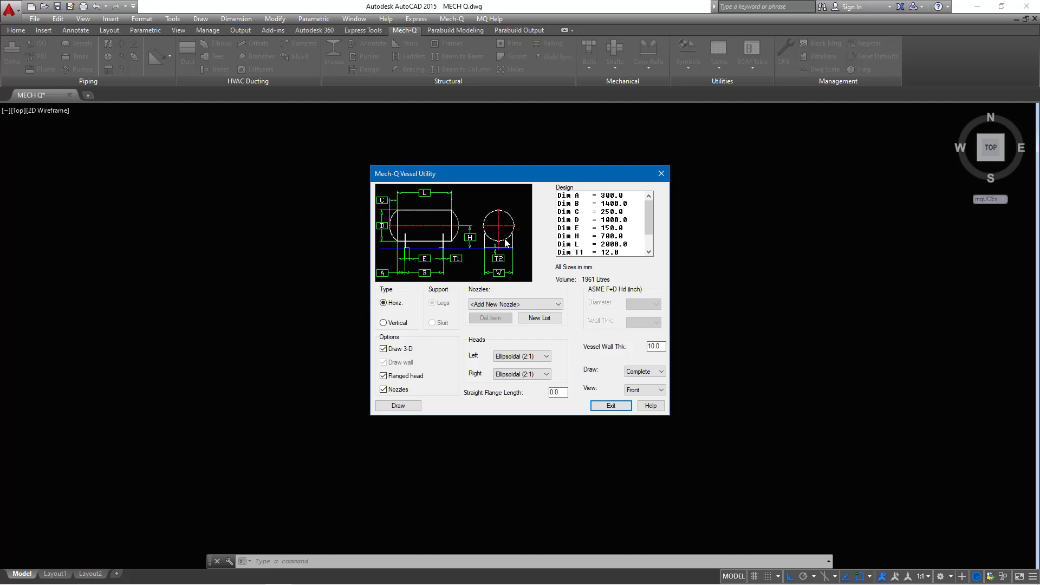
Draw the horizontal 3D vessel in the SW isometric view, pointing it from the insertion point along the negative Y direction.
click(399, 406)
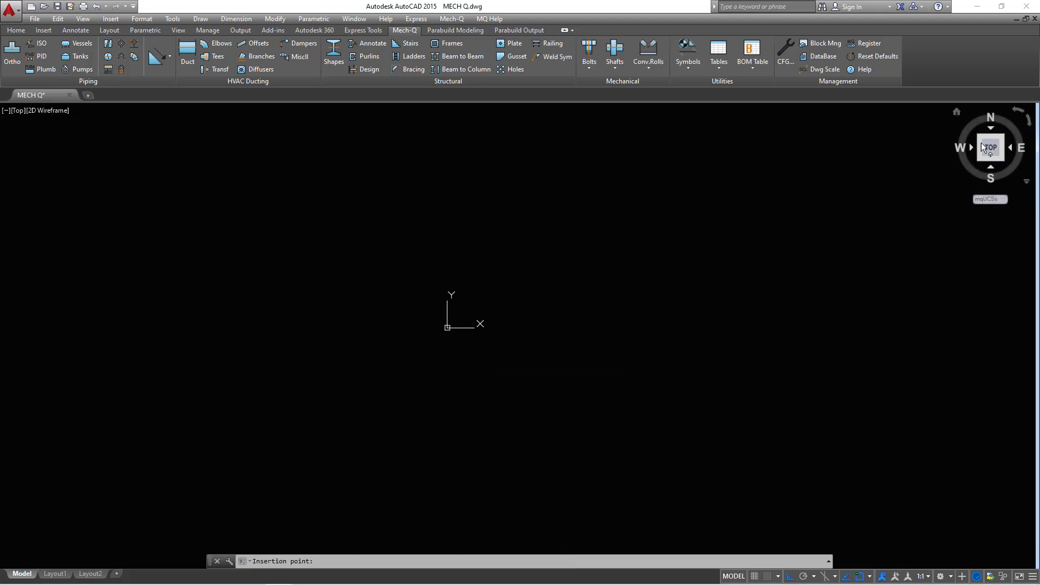
click(957, 112)
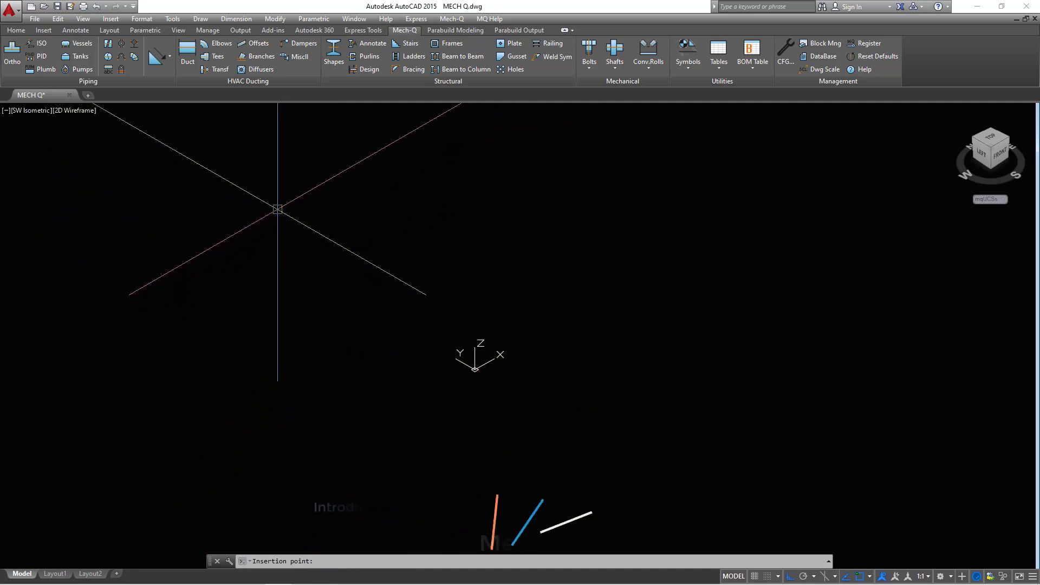
click(265, 198)
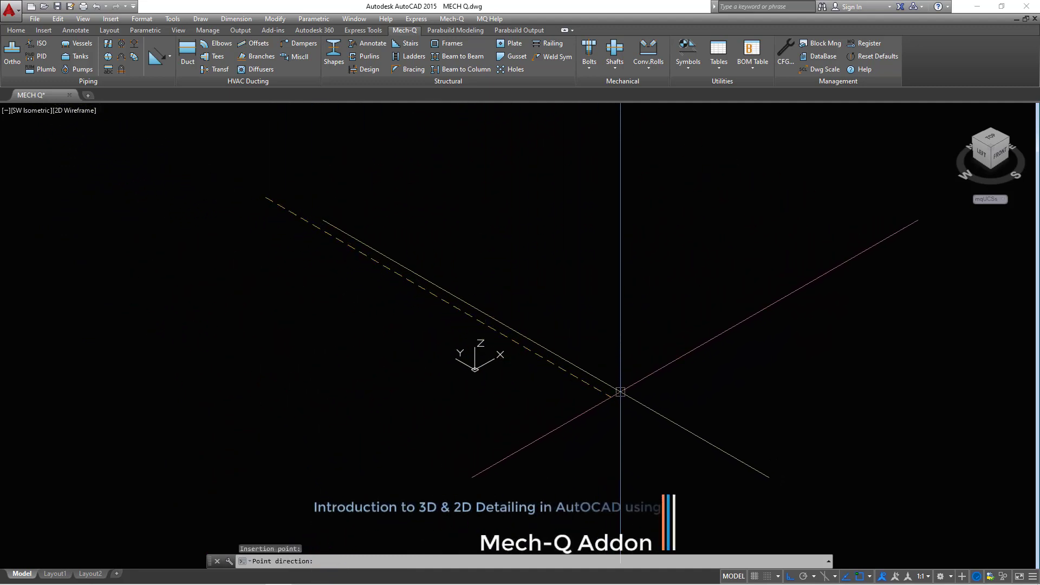
click(728, 460)
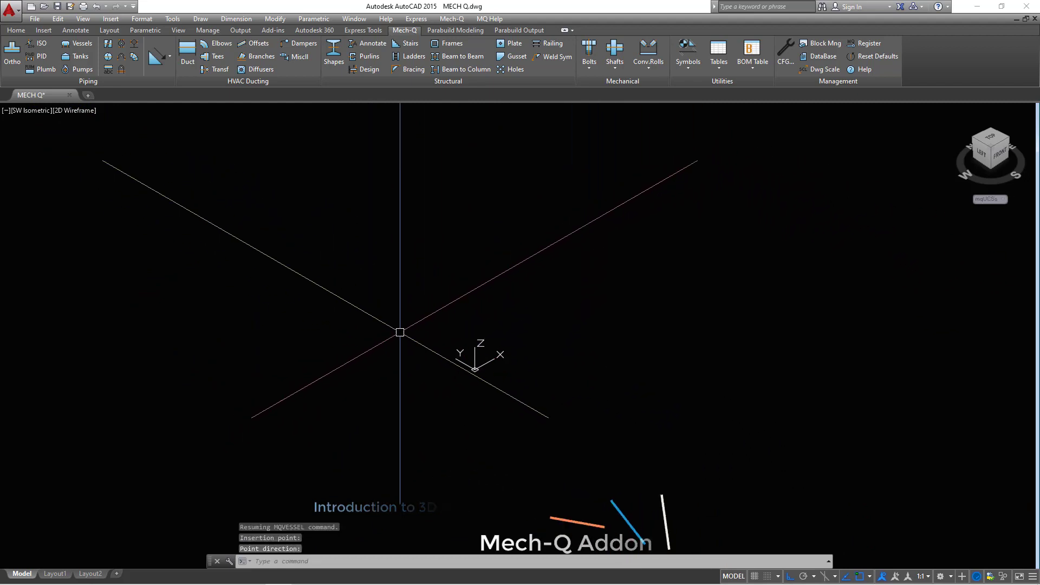
right_click(411, 268)
click(478, 238)
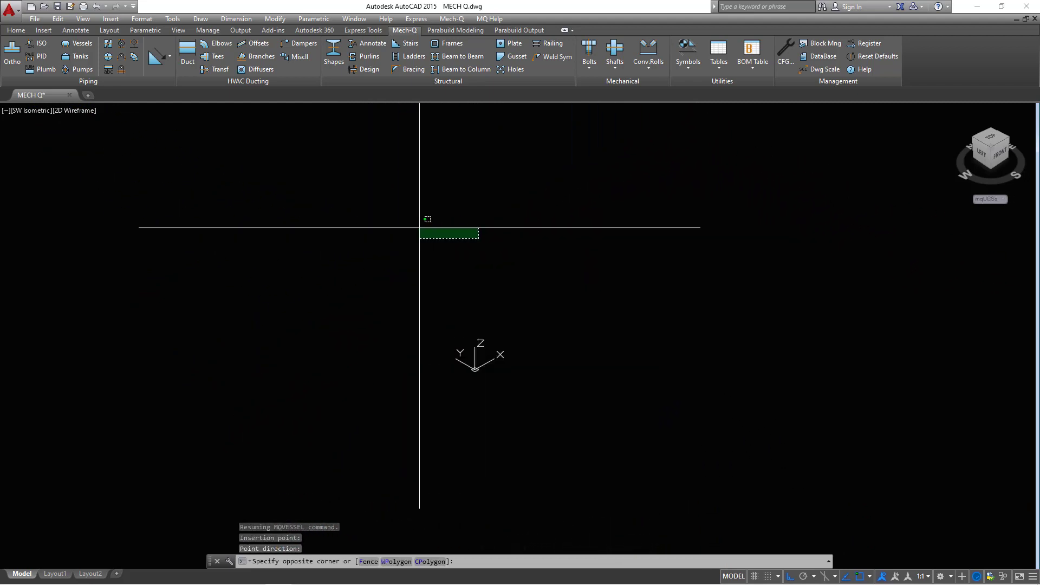
key(Escape)
Examine the vessel's shell, heads and supports up close, orbiting the model slightly to a custom 3D view.
scroll(428, 227, down, 15)
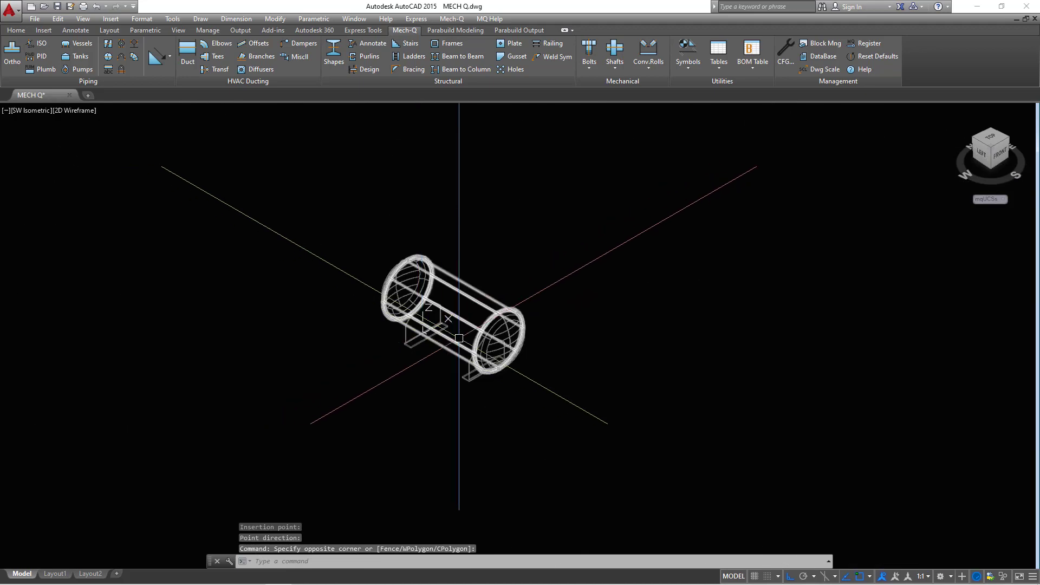
scroll(515, 330, up, 4)
middle_drag(432, 352, 481, 360)
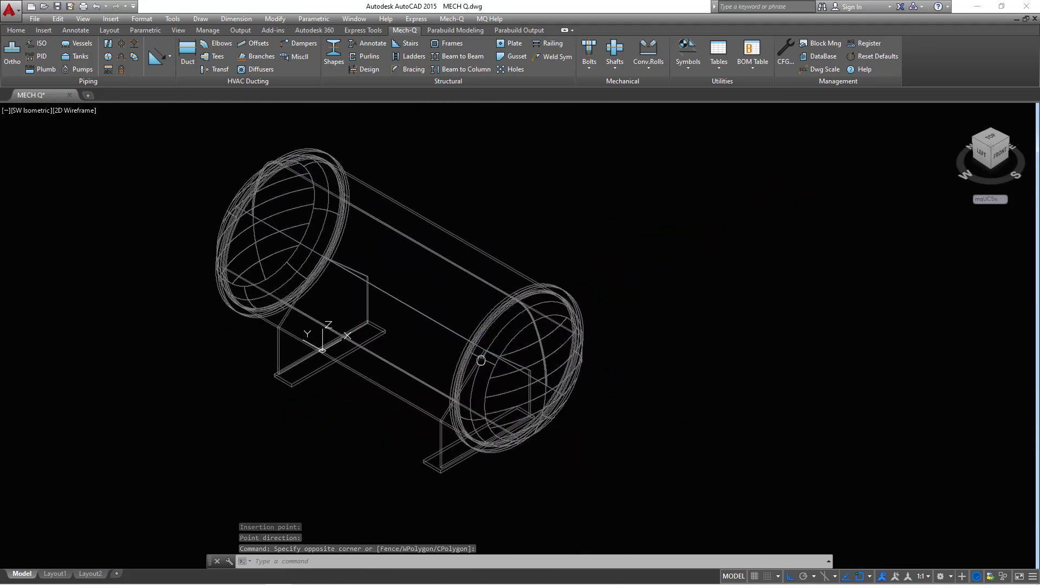
scroll(487, 353, up, 2)
scroll(558, 356, up, 3)
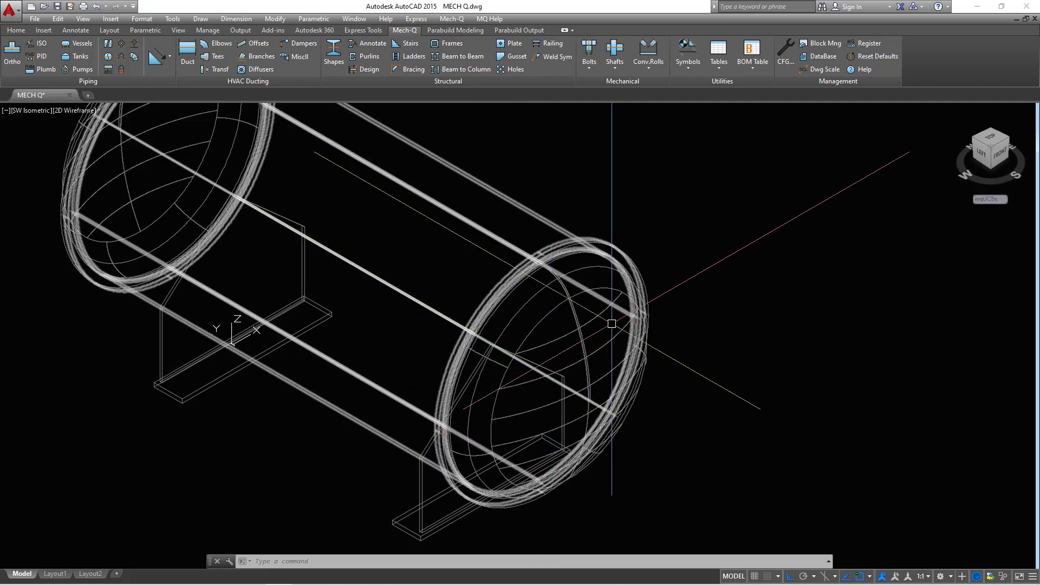
right_click(657, 242)
click(704, 343)
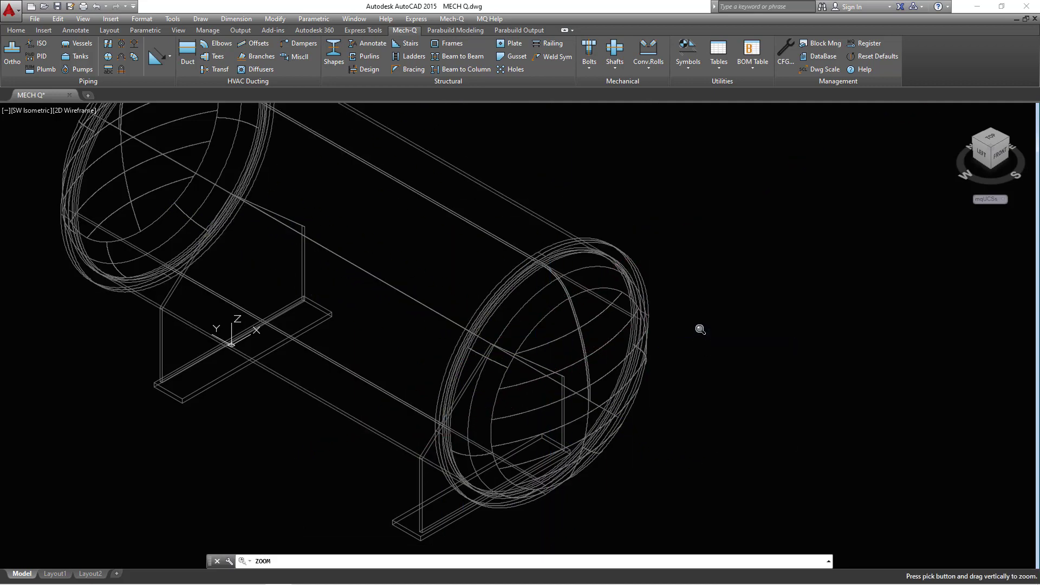
right_click(706, 293)
click(759, 339)
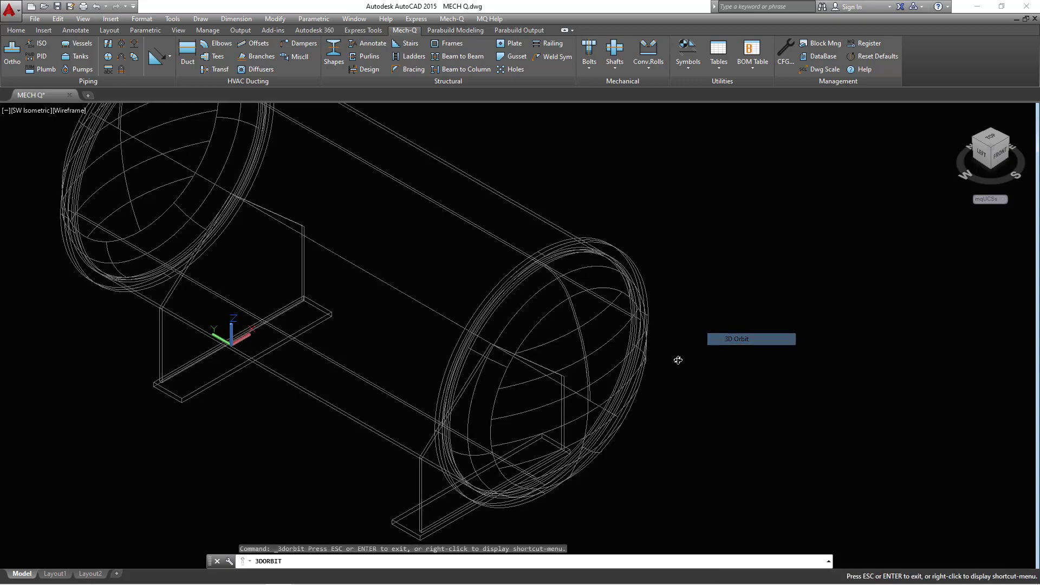
drag(610, 369, 635, 363)
right_click(692, 190)
click(733, 197)
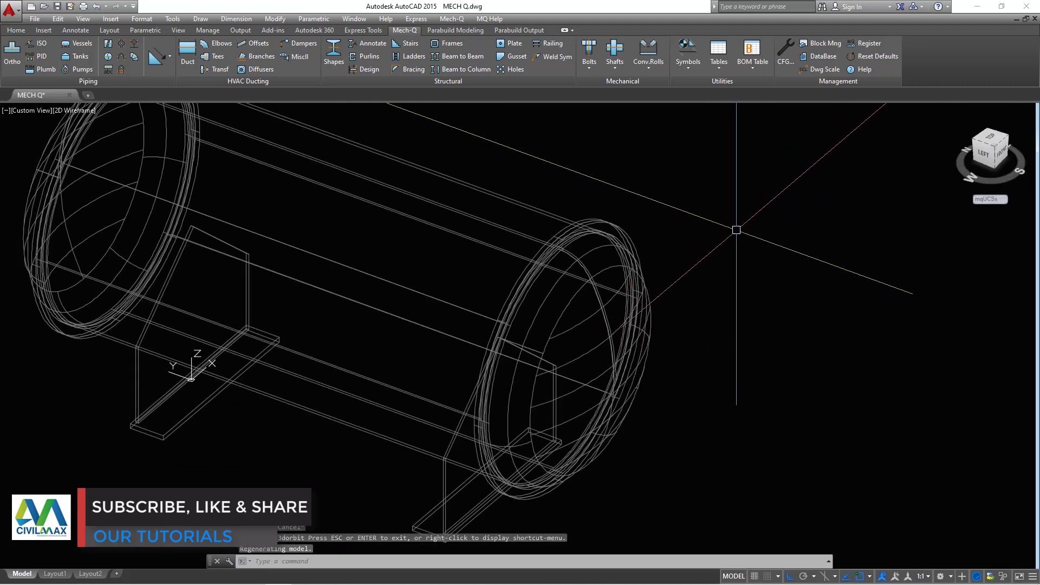
Apply the Realistic visual style to the 3D vessel.
click(179, 30)
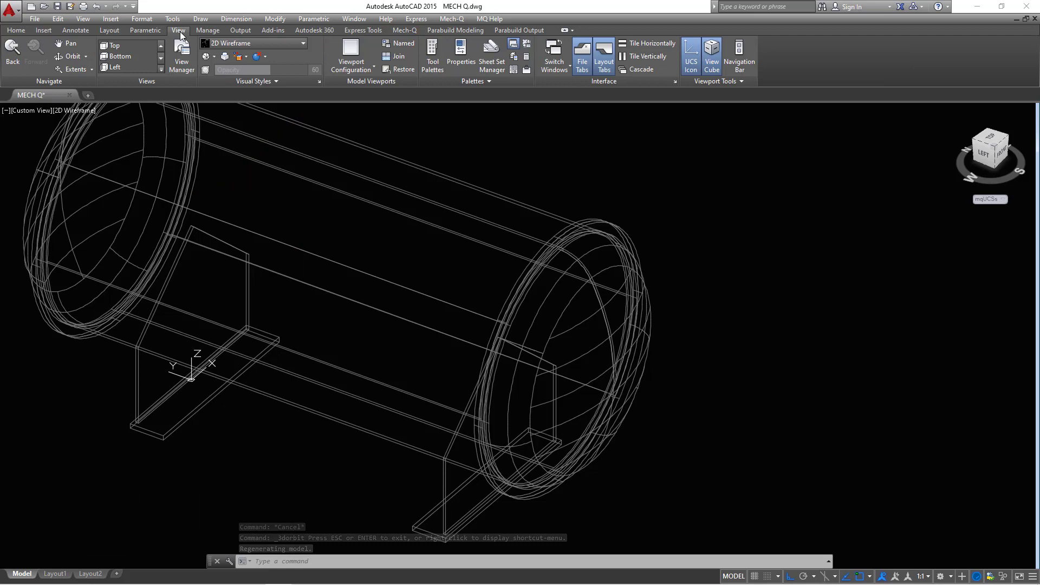
click(300, 45)
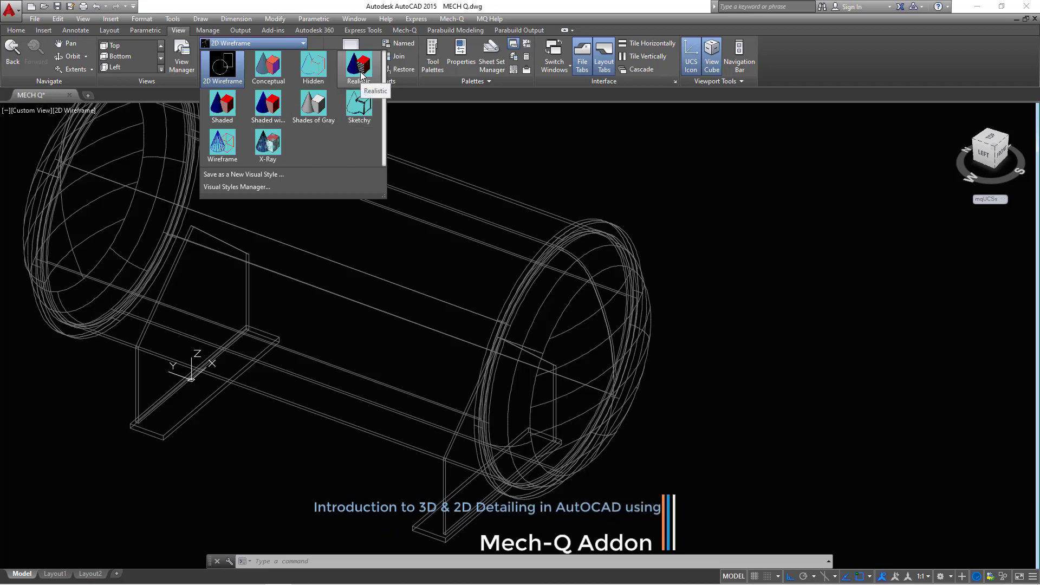
click(359, 65)
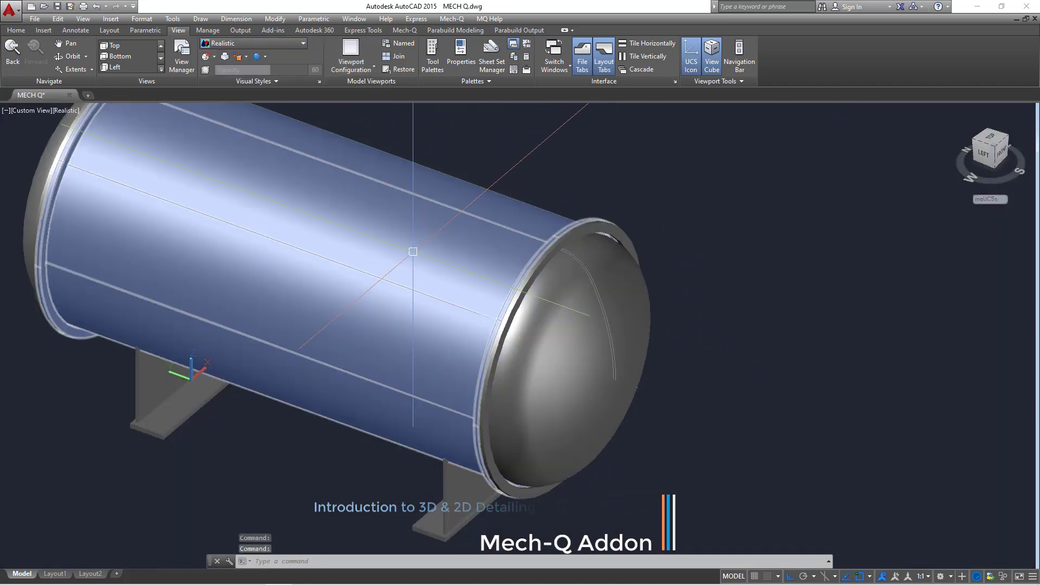
Rotate the shaded vessel with Constrained Orbit to view it from its opposite end, and leave the orbit mode.
right_click(732, 205)
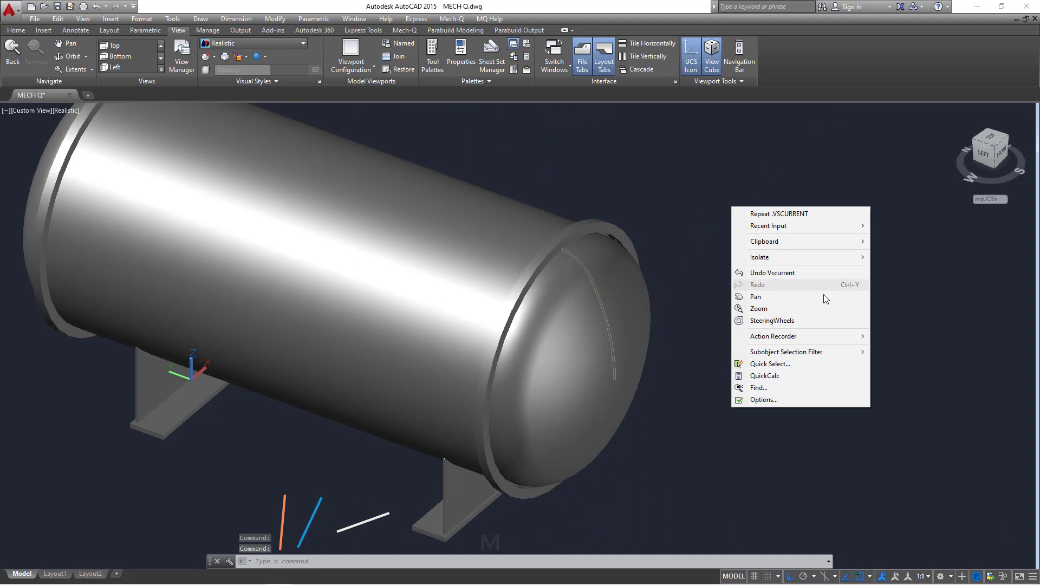
click(775, 308)
right_click(694, 211)
mouse_move(769, 245)
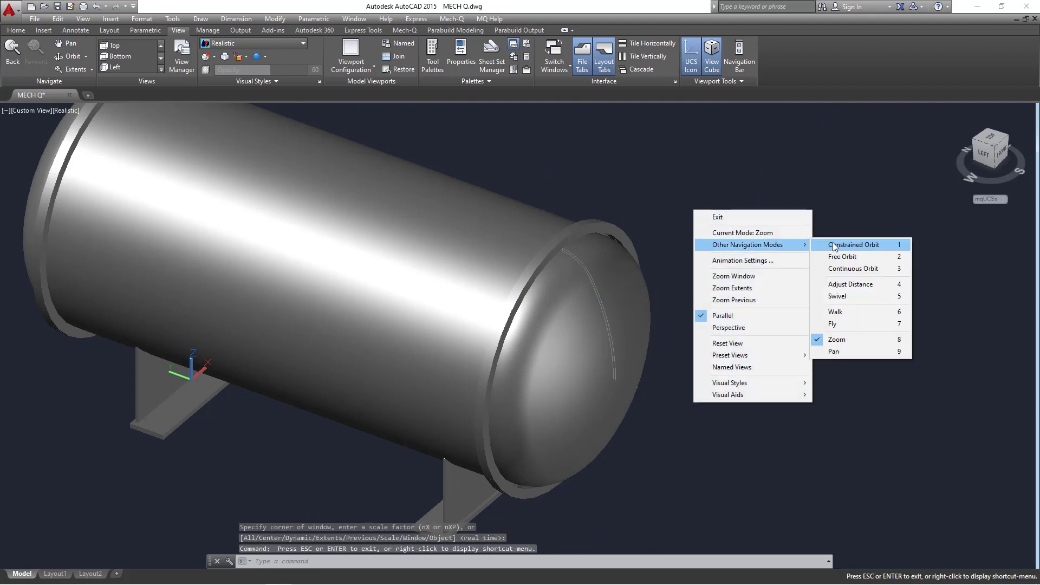
click(854, 245)
drag(572, 288, 637, 290)
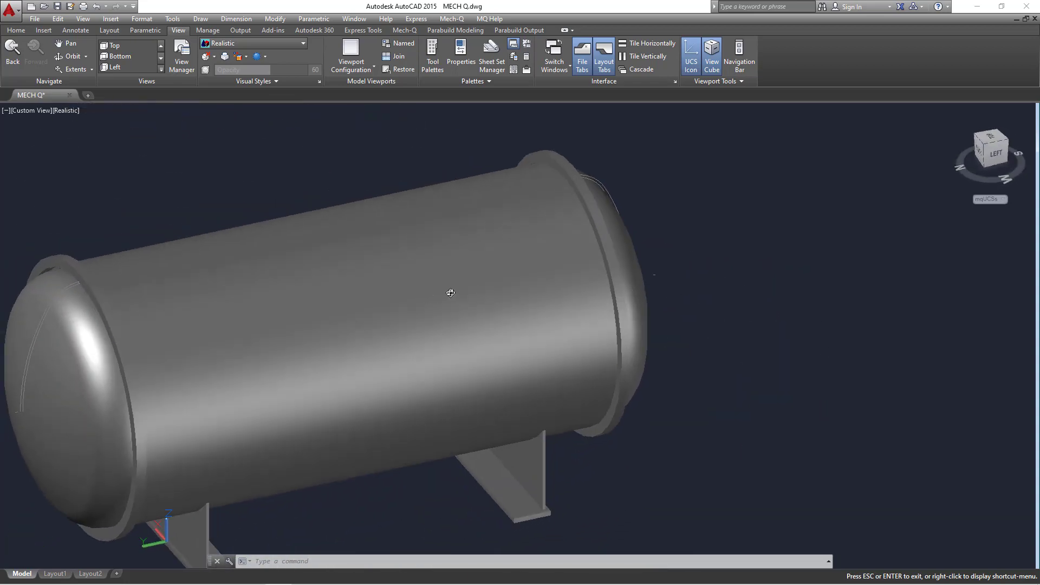
mouse_move(450, 293)
mouse_down()
mouse_move(529, 291)
mouse_move(462, 308)
mouse_up()
right_click(323, 183)
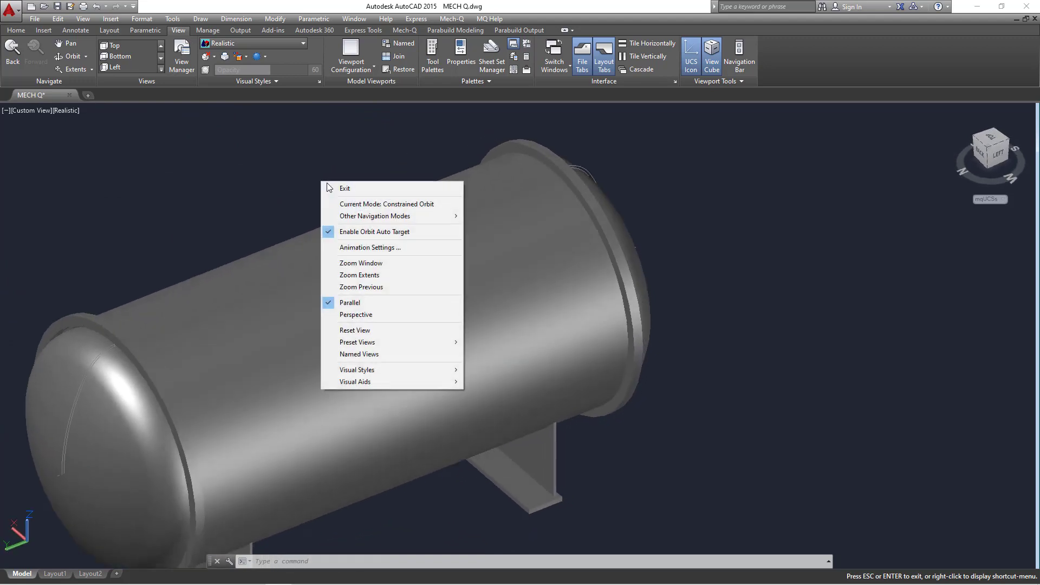
click(337, 188)
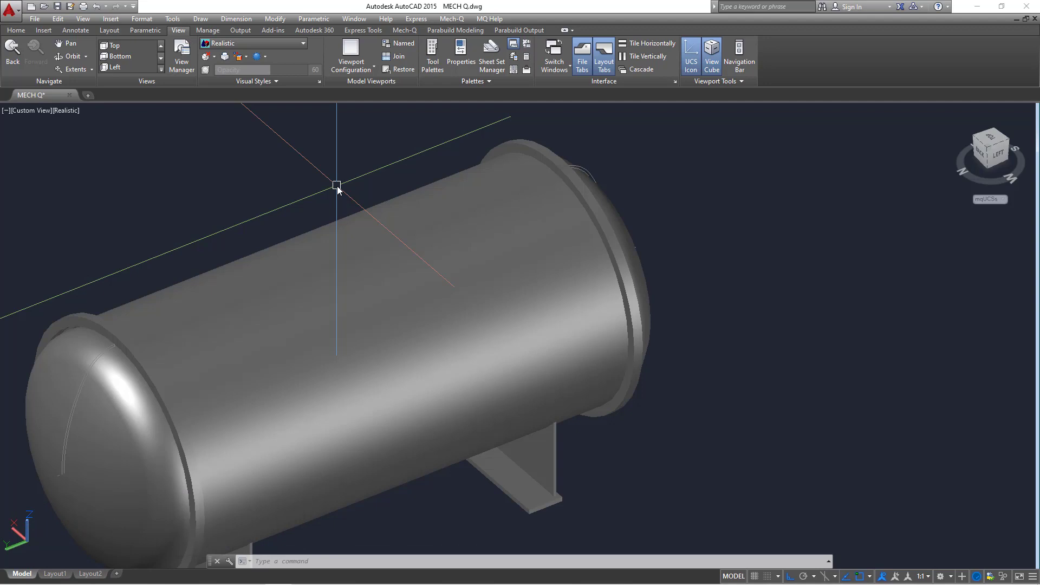
Examine the whole shaded vessel and its domed head up close.
middle_drag(419, 350, 586, 304)
scroll(424, 371, down, 8)
scroll(464, 339, up, 4)
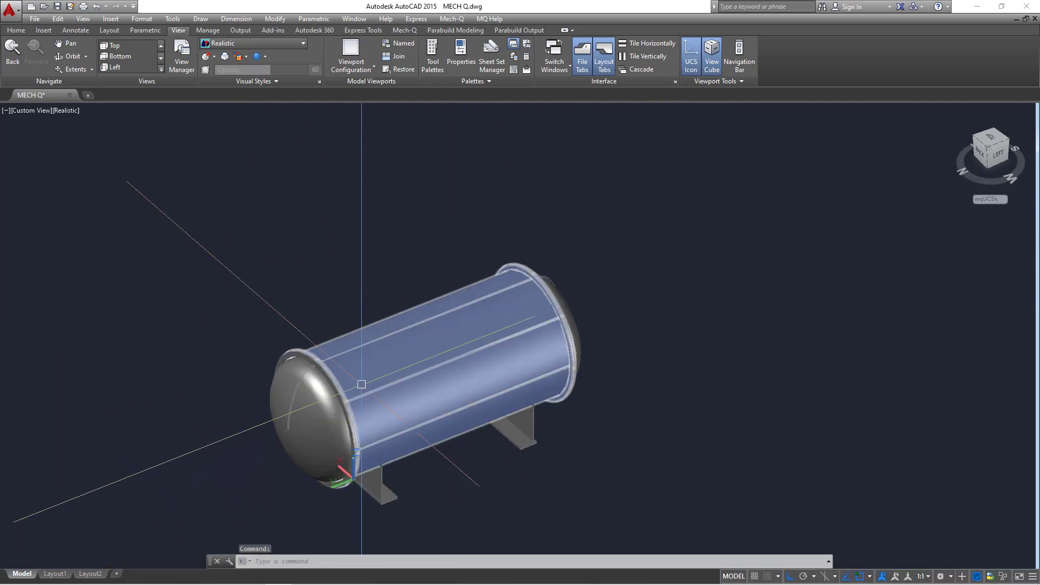
scroll(362, 384, up, 3)
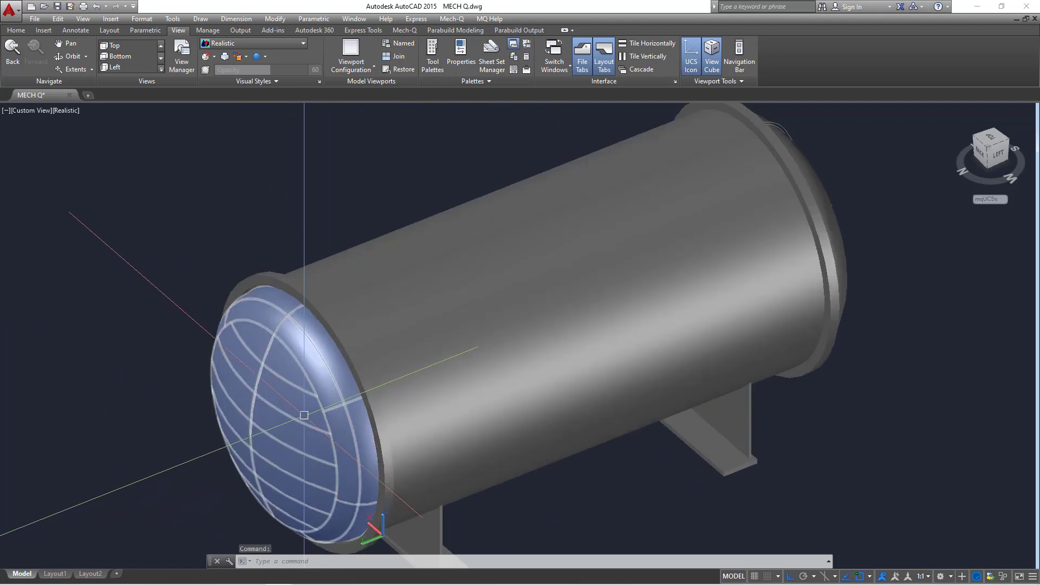
scroll(304, 415, down, 2)
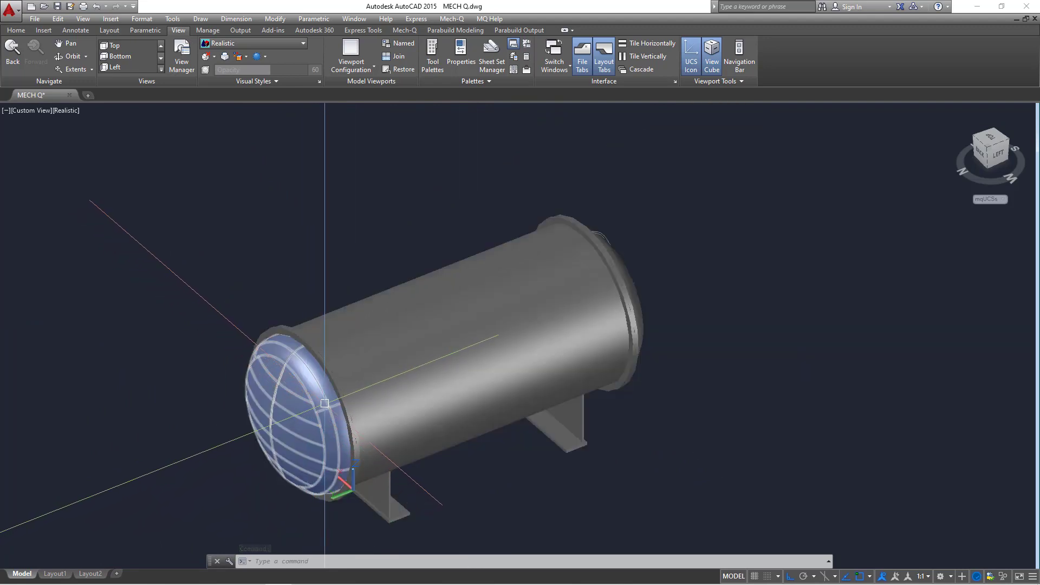
scroll(345, 418, up, 3)
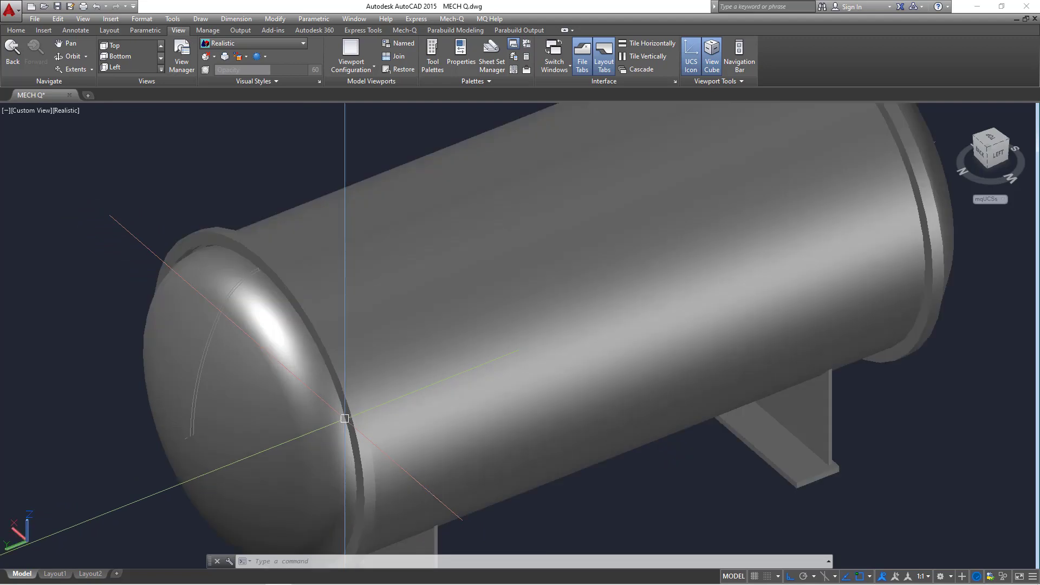
Open the Mech-Q centrifugal pumps utility, preview the Warner AHP design and return to KSB Ajax M32-160 with Draw 3-D kept on.
scroll(345, 418, down, 4)
middle_drag(511, 365, 255, 314)
click(407, 32)
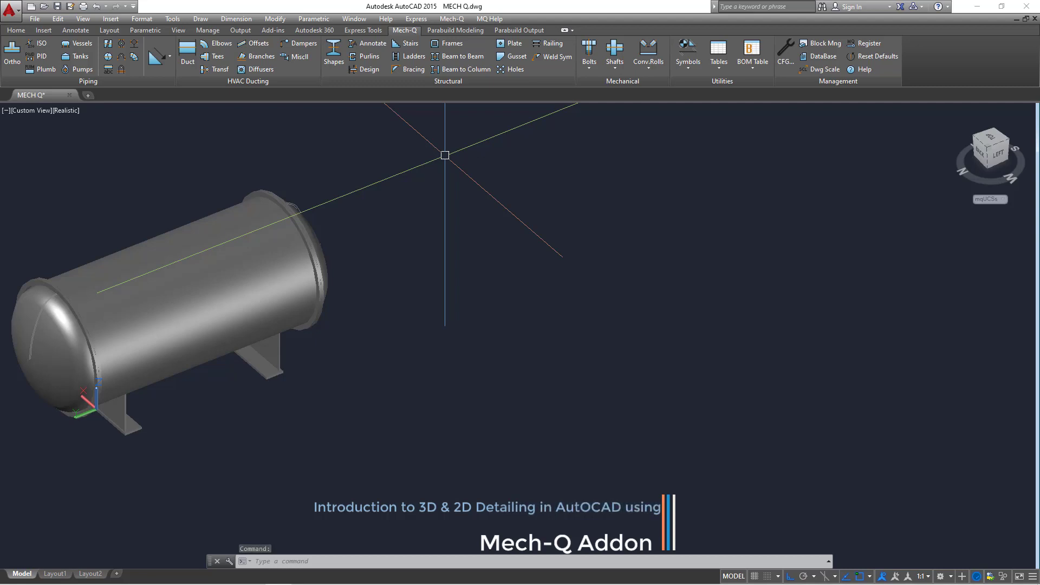
click(79, 69)
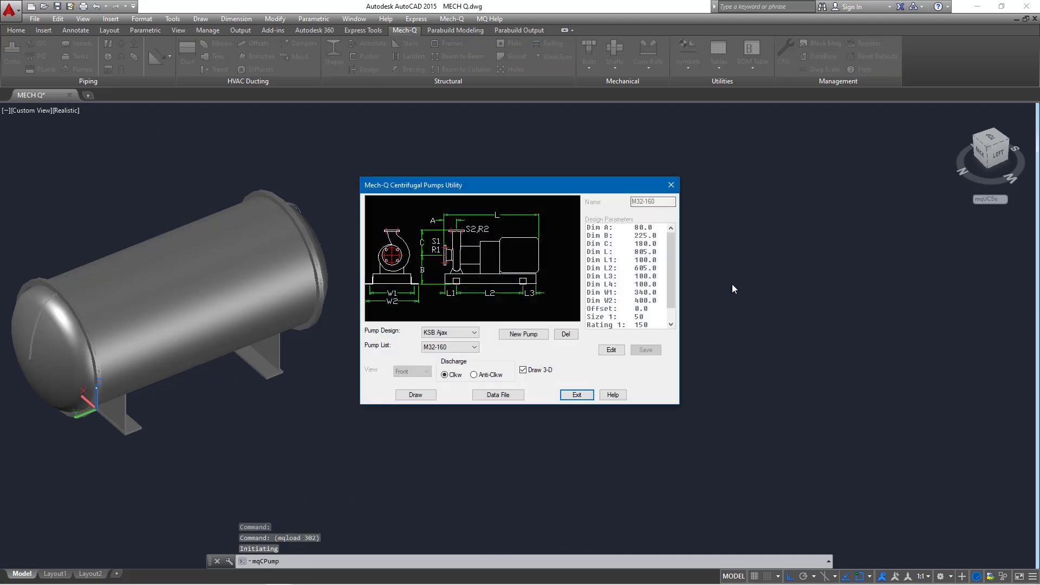
click(473, 333)
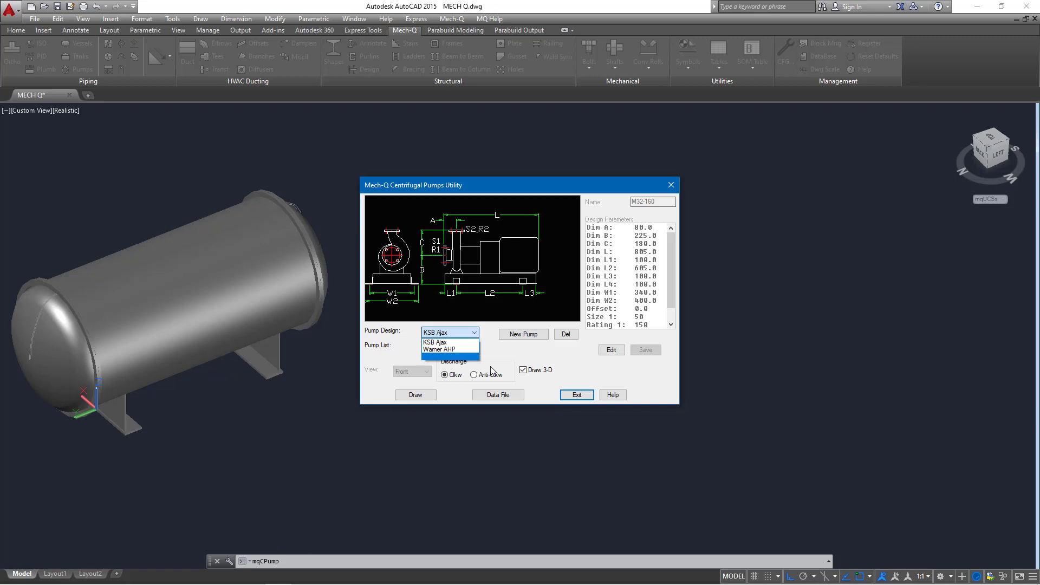
click(448, 349)
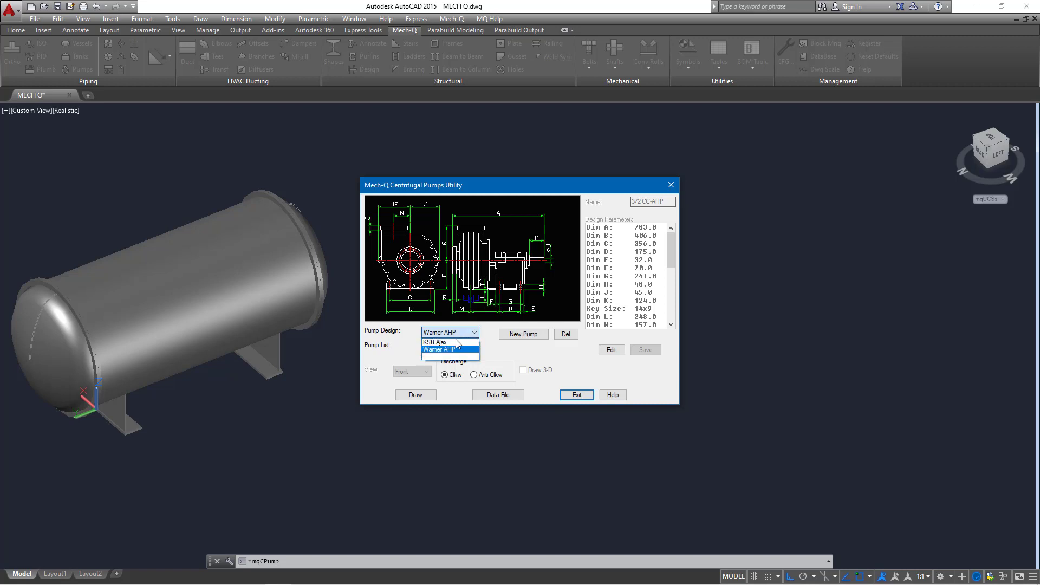
click(457, 343)
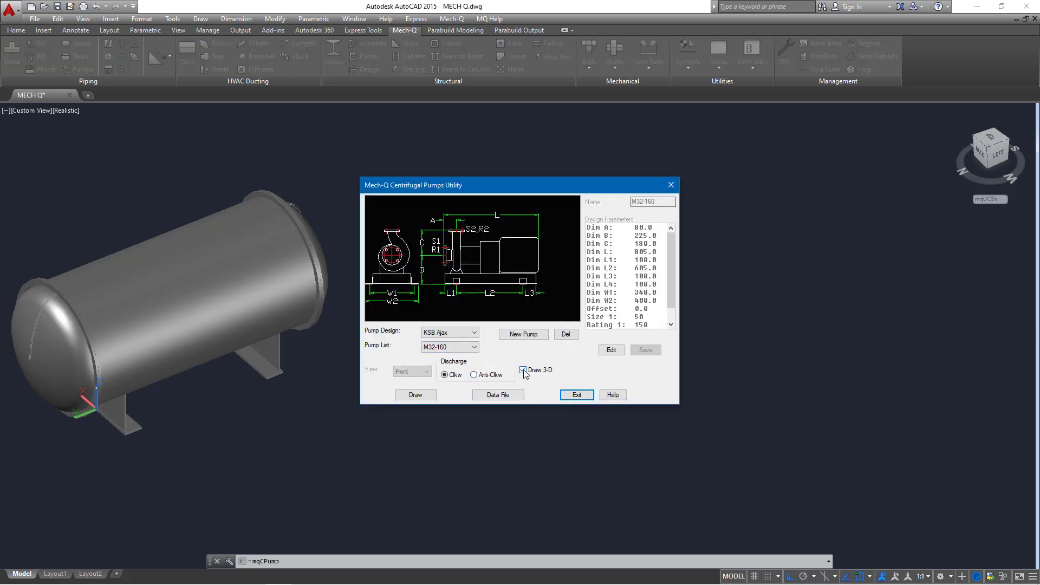
Place the 3D pump in the empty space beside the vessel, picking its insertion point and direction.
click(416, 395)
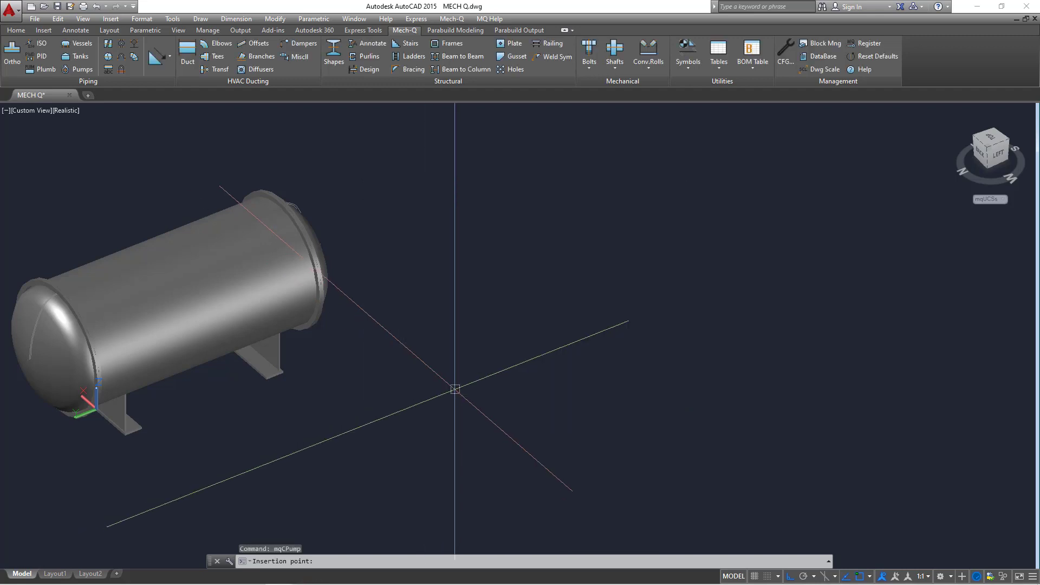
scroll(383, 314, down, 3)
click(477, 271)
click(821, 471)
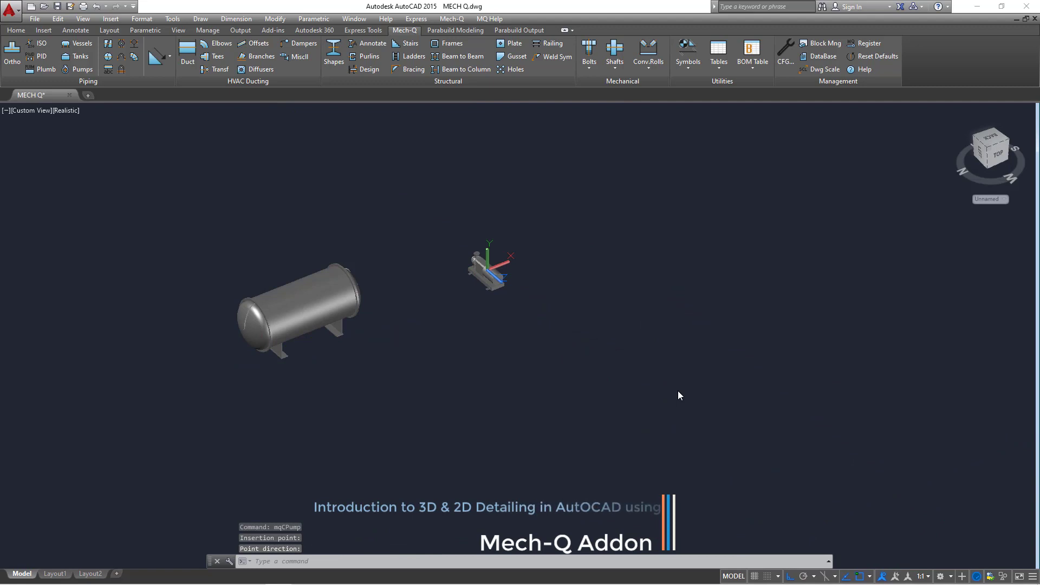
Examine the pump's motor, base and flanges from several sides with Constrained Orbit.
scroll(488, 258, up, 5)
scroll(469, 282, up, 5)
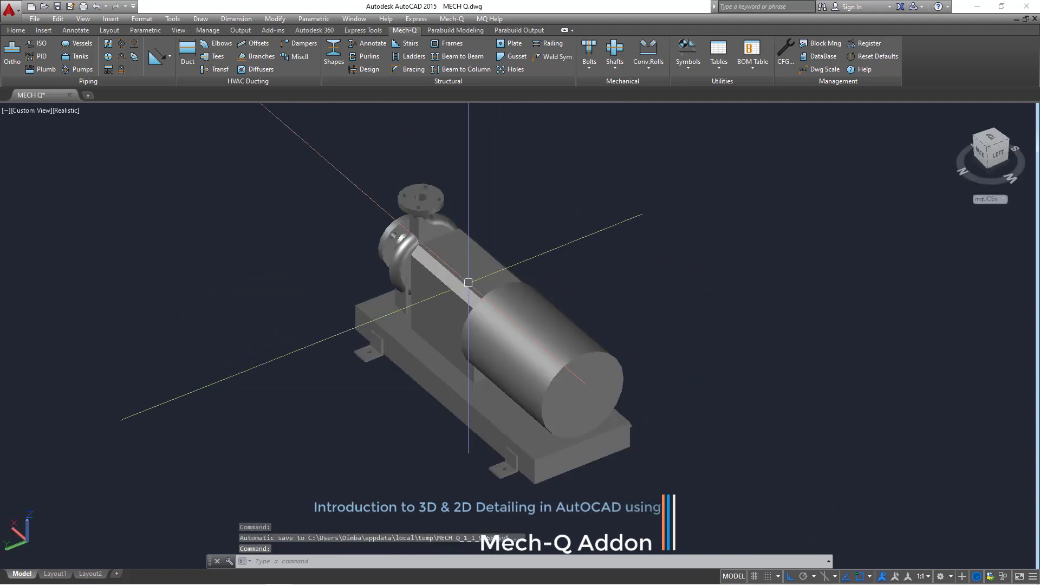
right_click(677, 221)
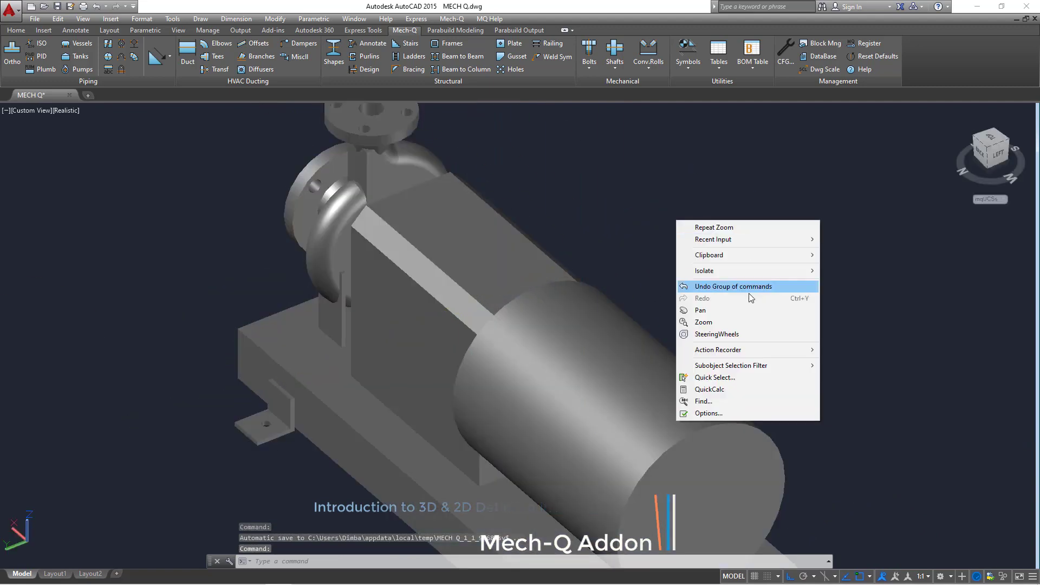
click(715, 321)
right_click(564, 216)
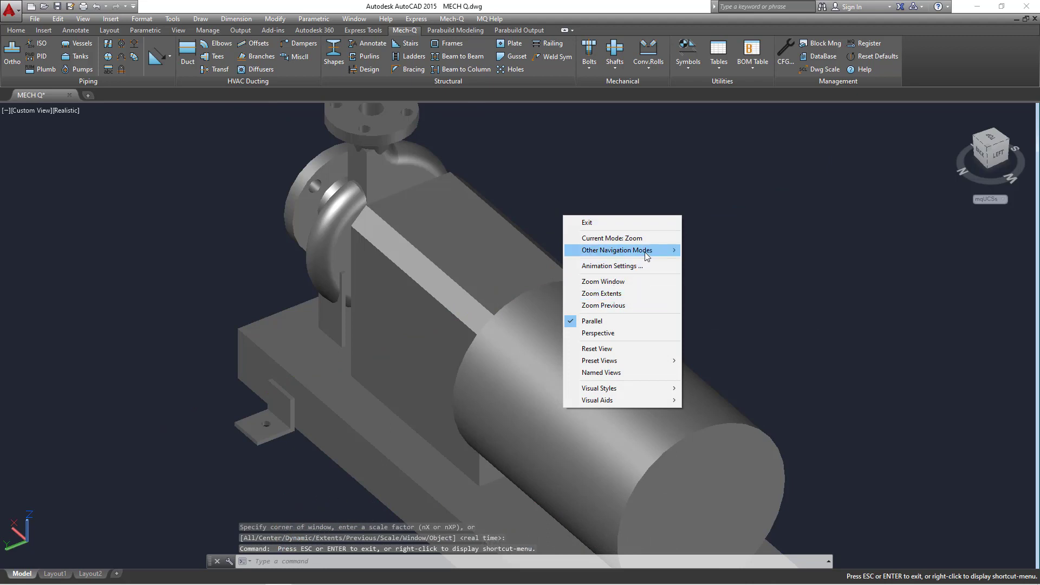
mouse_move(646, 256)
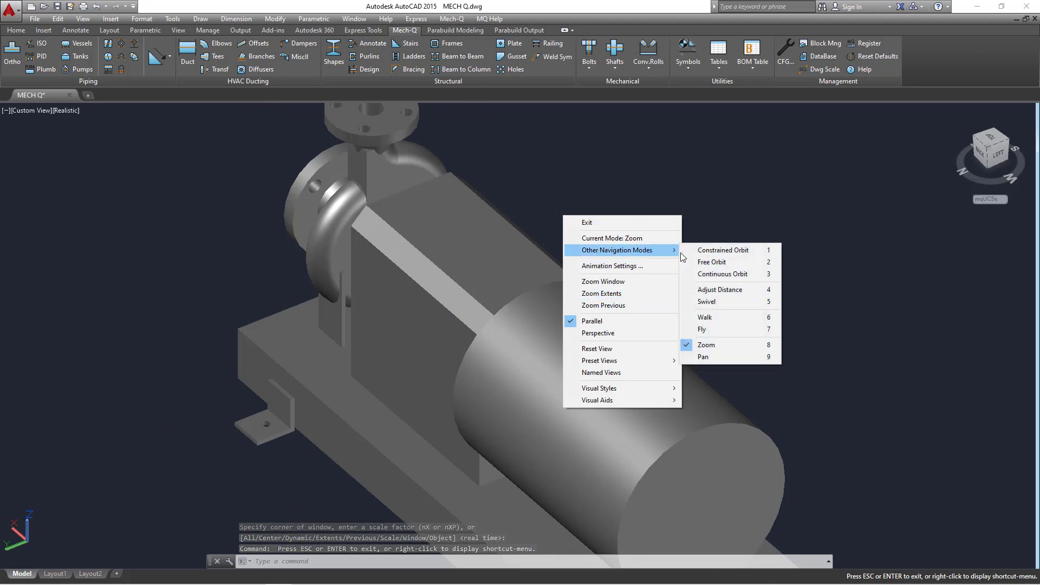
click(723, 250)
drag(520, 293, 729, 355)
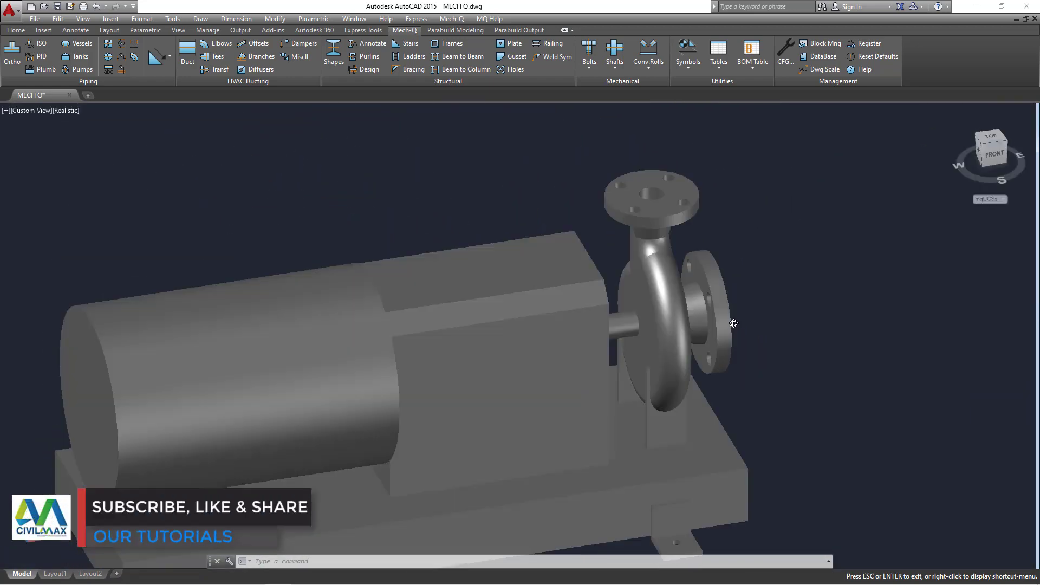
drag(732, 315, 681, 317)
scroll(715, 367, up, 2)
drag(714, 366, 476, 369)
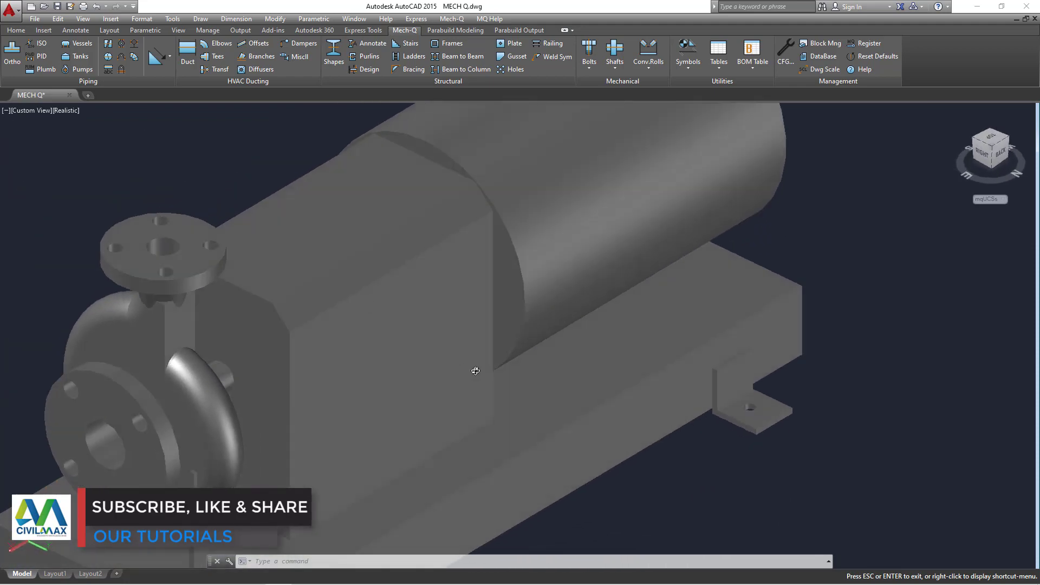
scroll(597, 388, down, 2)
drag(597, 387, 735, 382)
Inspect the pump casing and both flanges up close, ending on a view facing the suction flange, and leave the orbit mode.
scroll(726, 255, up, 4)
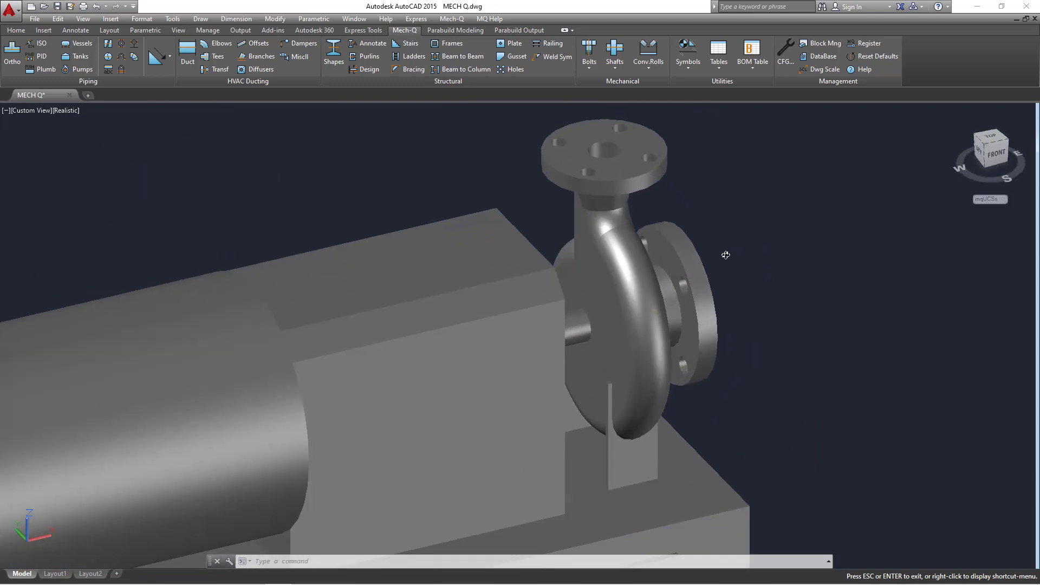
scroll(673, 275, up, 1)
scroll(336, 361, down, 2)
scroll(589, 295, up, 1)
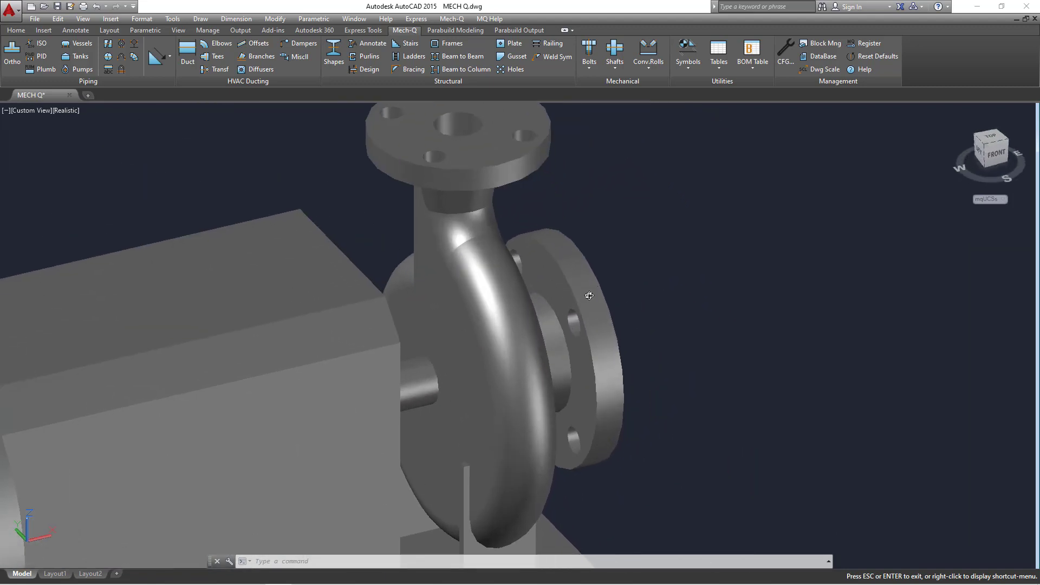
scroll(370, 388, down, 4)
scroll(487, 385, up, 3)
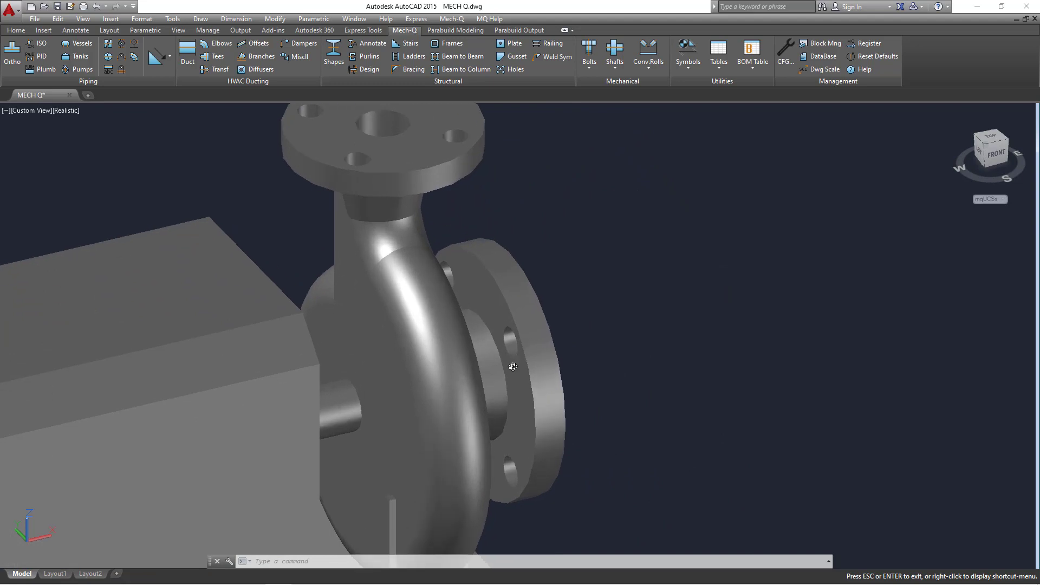
scroll(516, 386, down, 2)
drag(516, 386, 451, 426)
scroll(451, 425, up, 2)
scroll(451, 426, up, 2)
right_click(575, 265)
click(591, 275)
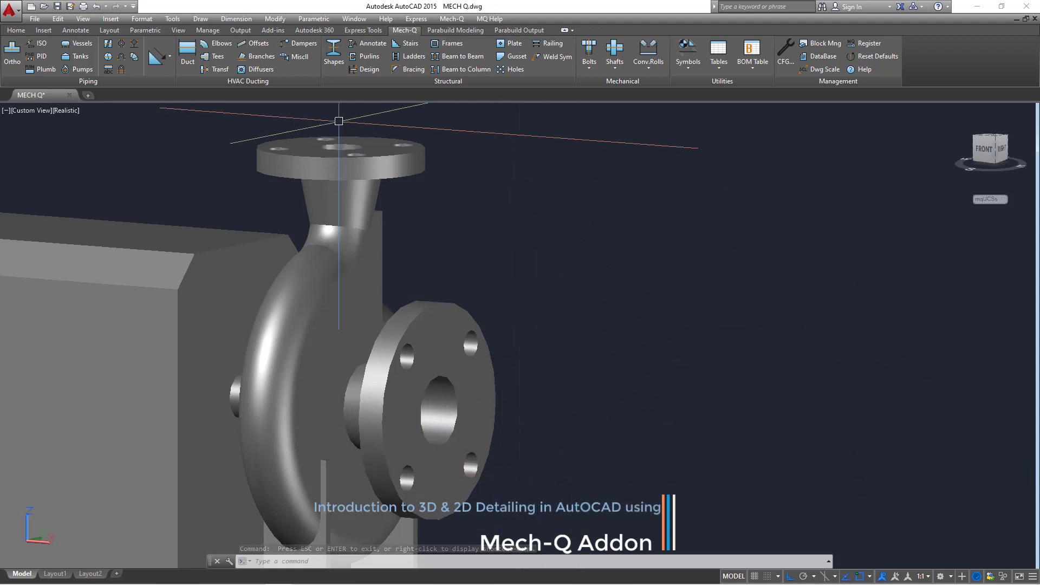
Open the Mech-Q pipe and pipe fittings utility and review the pipe types, keeping Cast Iron, Flanged at DN 40 in 3D.
click(12, 53)
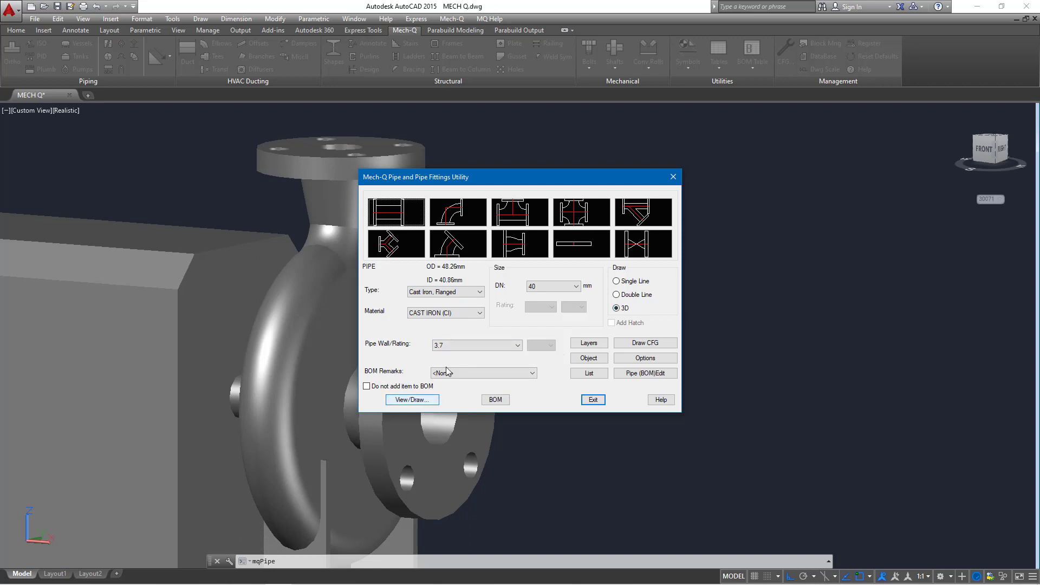
click(481, 294)
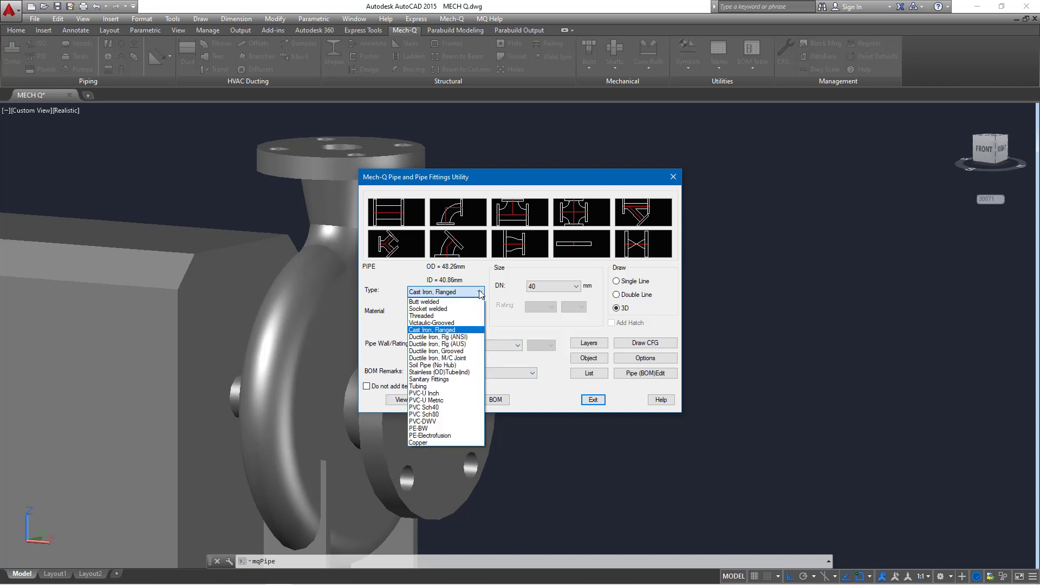
click(584, 274)
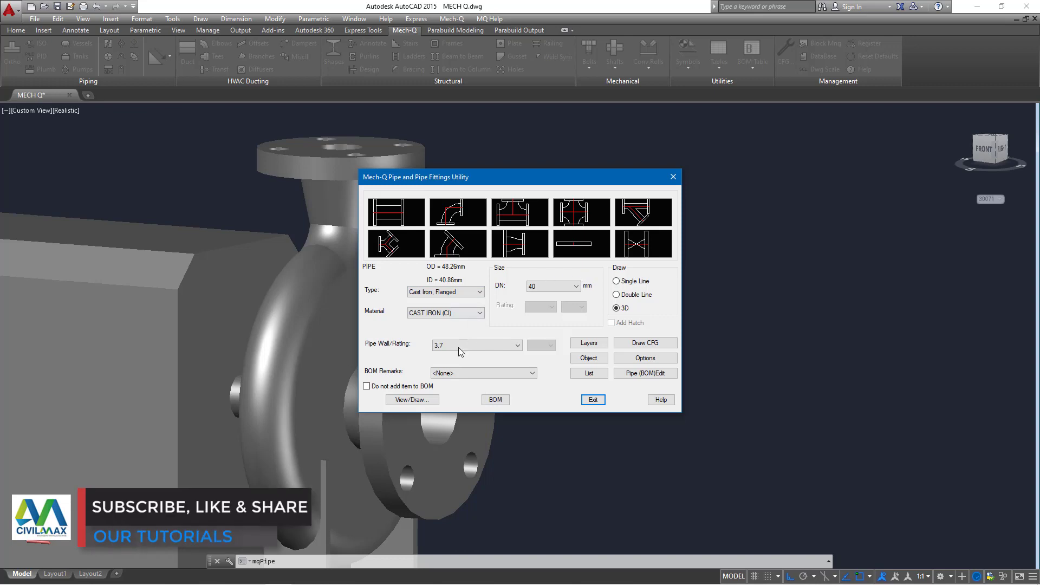
Try to draw the 3D DN 40 cast iron flanged pipe from the centre of the pump's suction flange toward the space below the vessel.
click(411, 400)
click(439, 411)
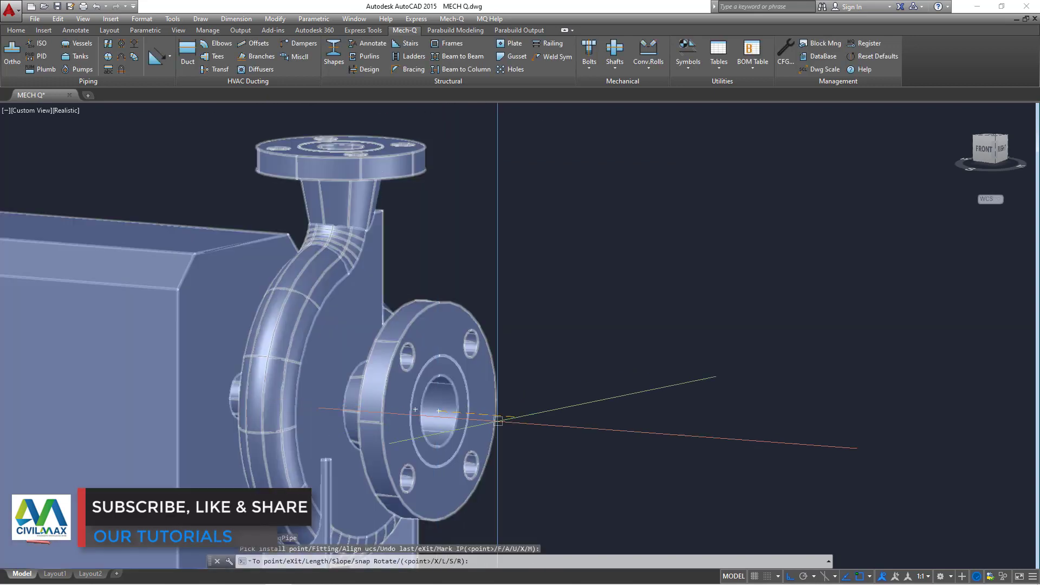
scroll(304, 341, down, 6)
scroll(337, 358, up, 4)
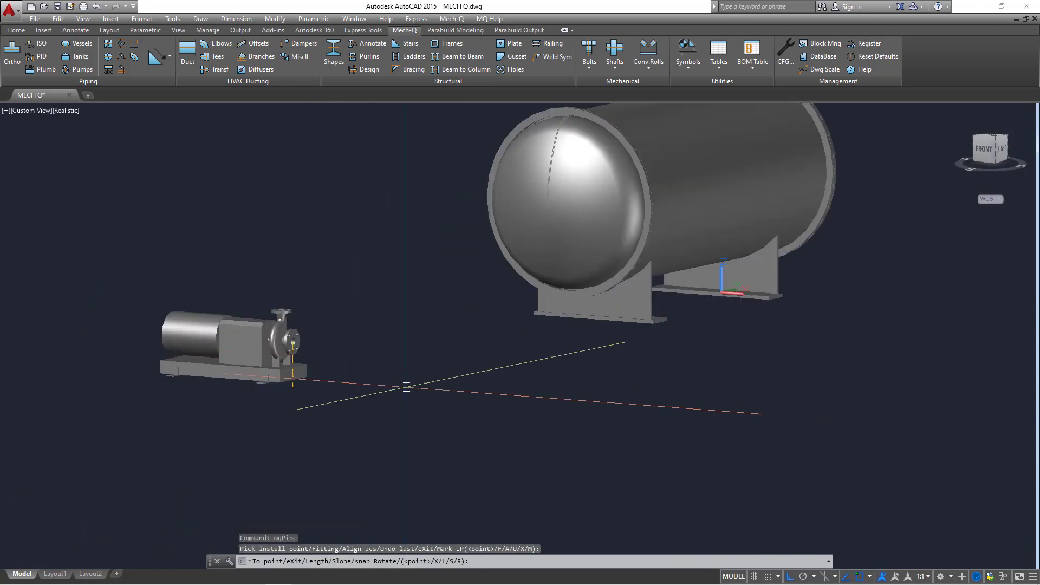
click(580, 364)
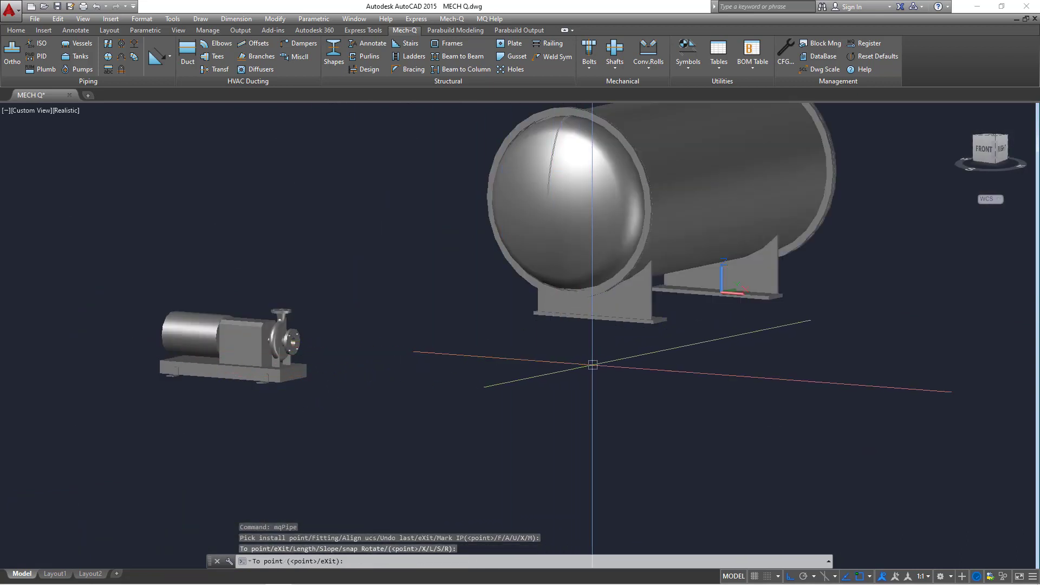
click(583, 447)
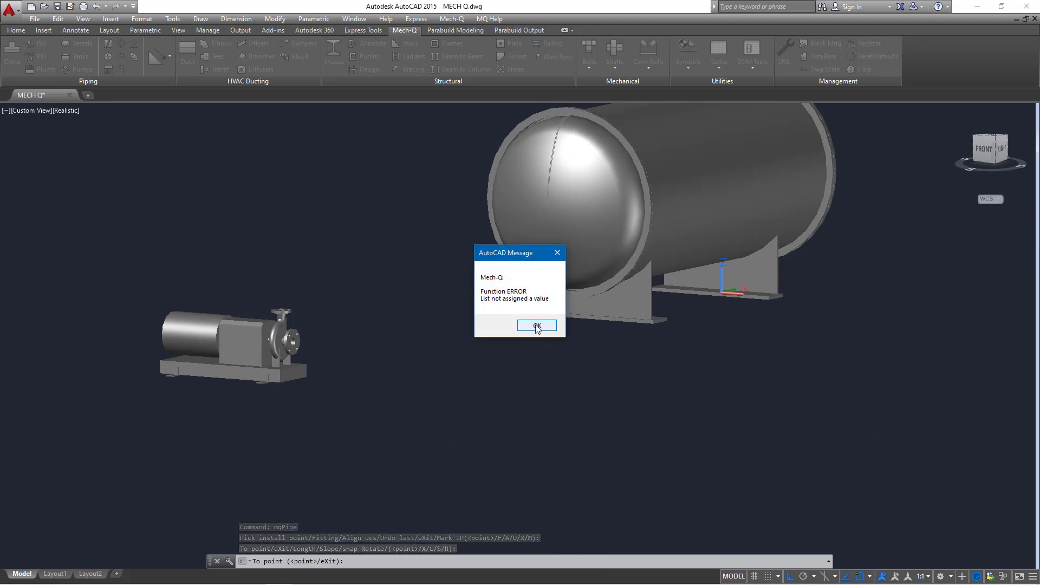
click(537, 326)
Examine the pump's flanges, casing, motor and base up close with Constrained Orbit, and leave the orbit mode.
scroll(271, 339, up, 6)
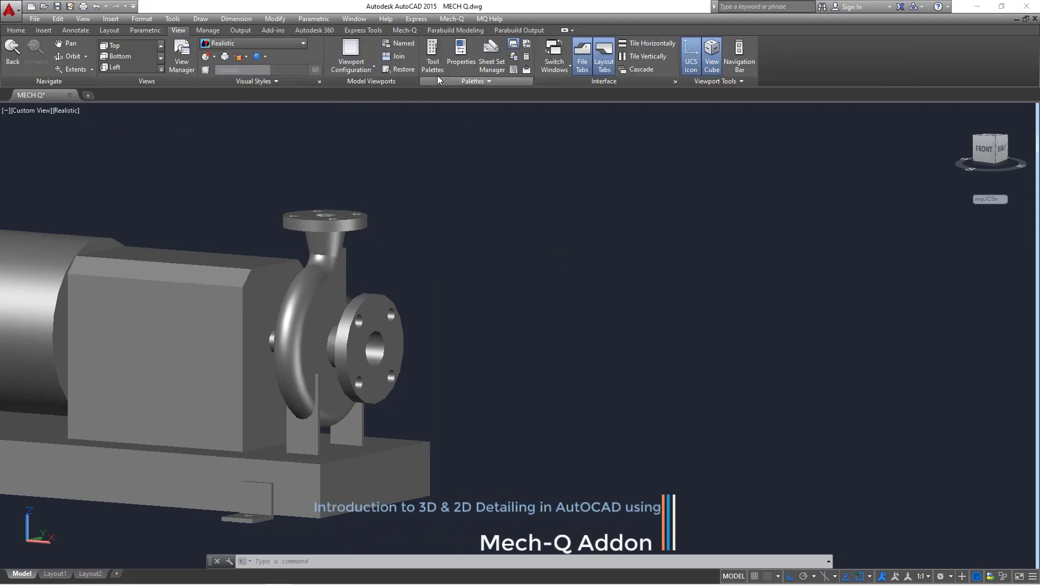
click(404, 30)
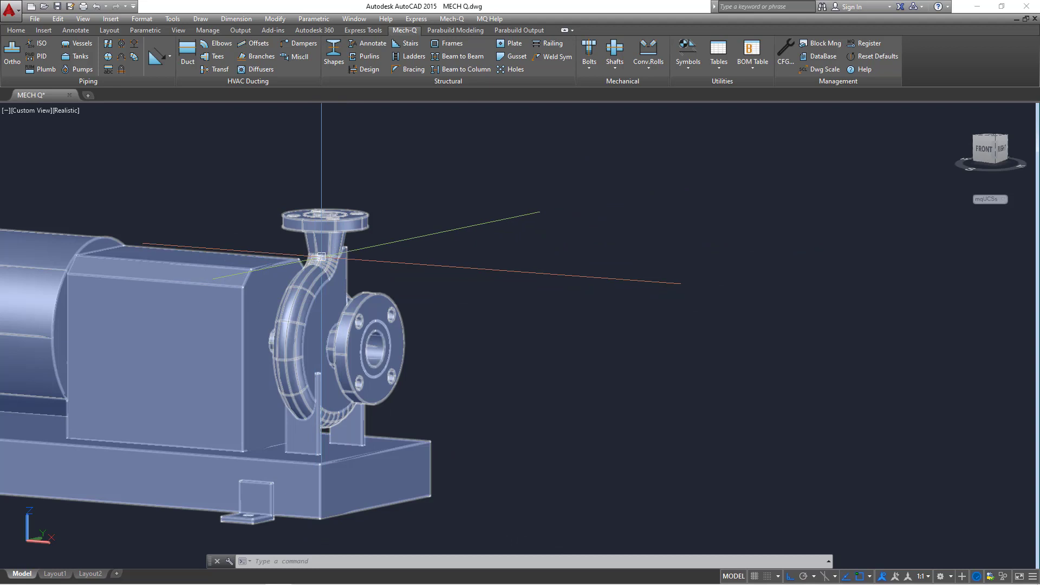
right_click(521, 220)
click(560, 322)
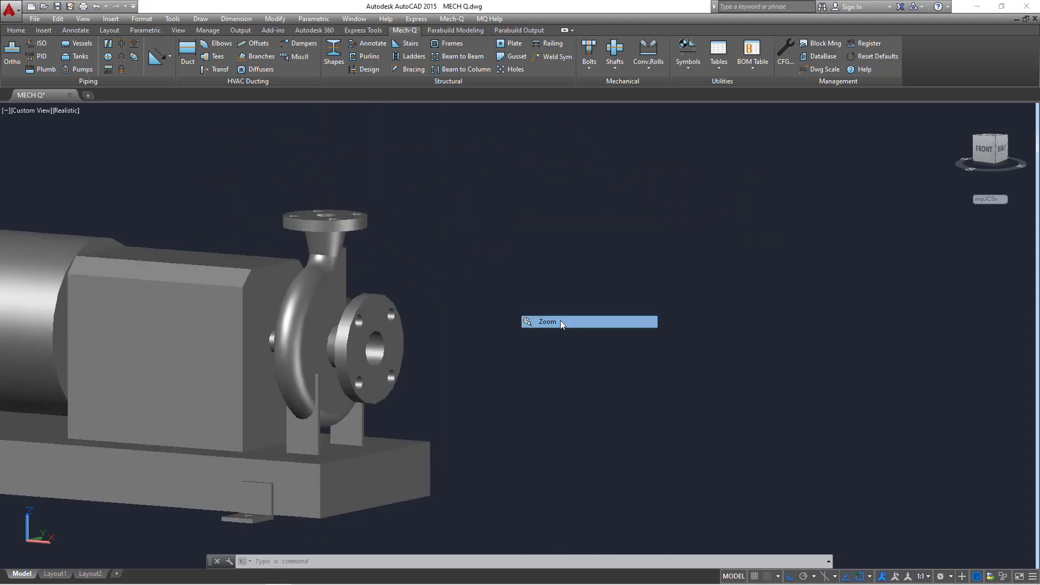
right_click(353, 259)
mouse_move(437, 292)
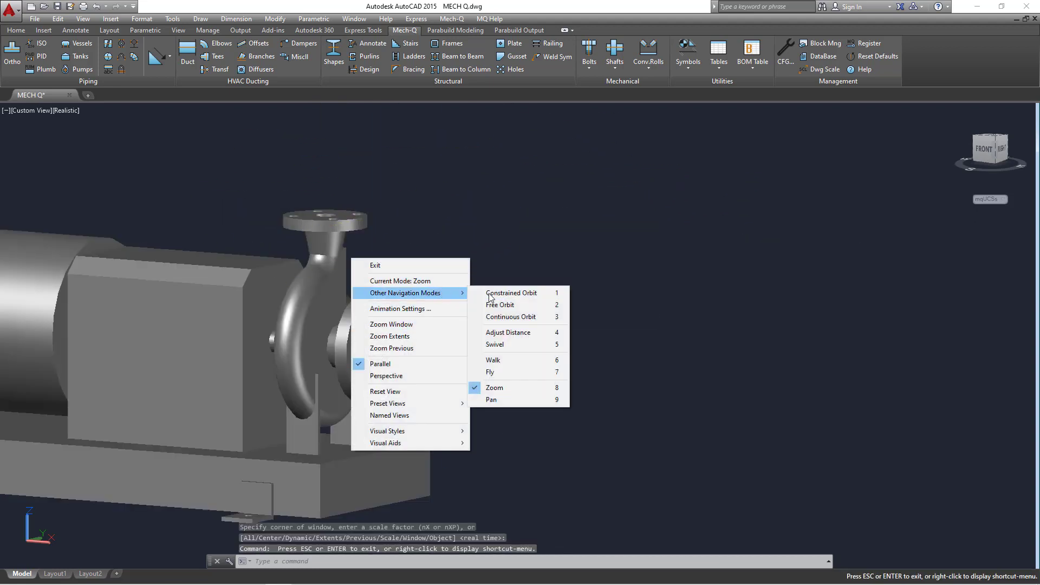
click(489, 295)
drag(379, 325, 528, 277)
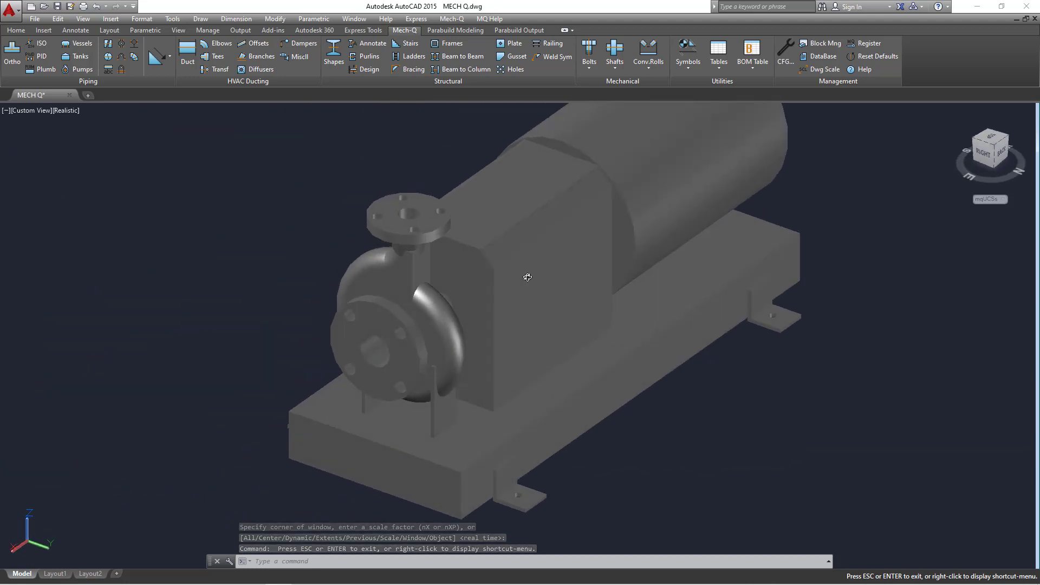
scroll(527, 278, up, 5)
right_click(595, 221)
click(622, 228)
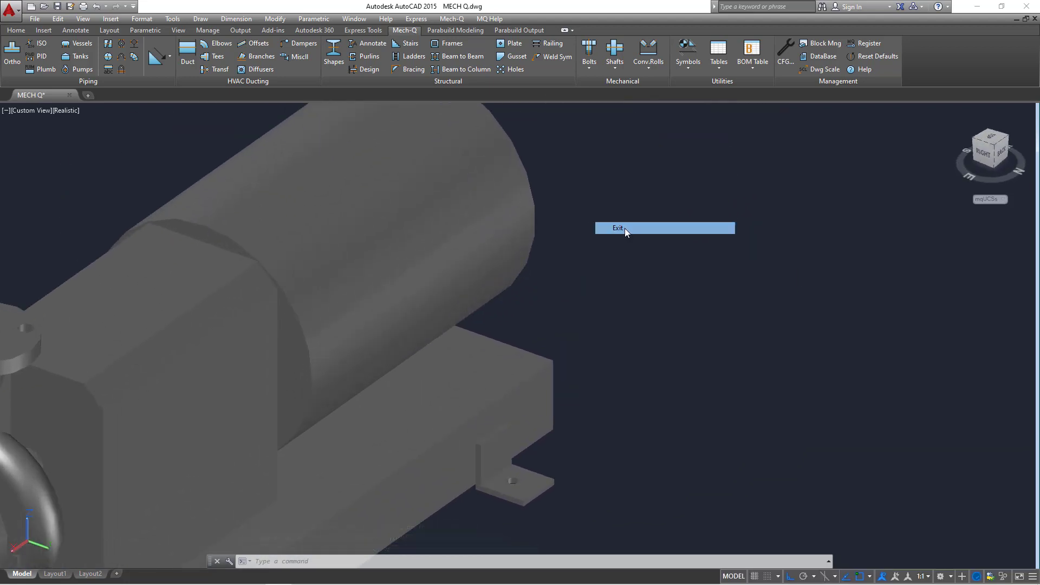
Draw a 3D pitched-top tank, diameter 20000, height 10000, pitch height 3000 and wall thickness 20 mm, placing it beyond the pump and vessel.
click(76, 57)
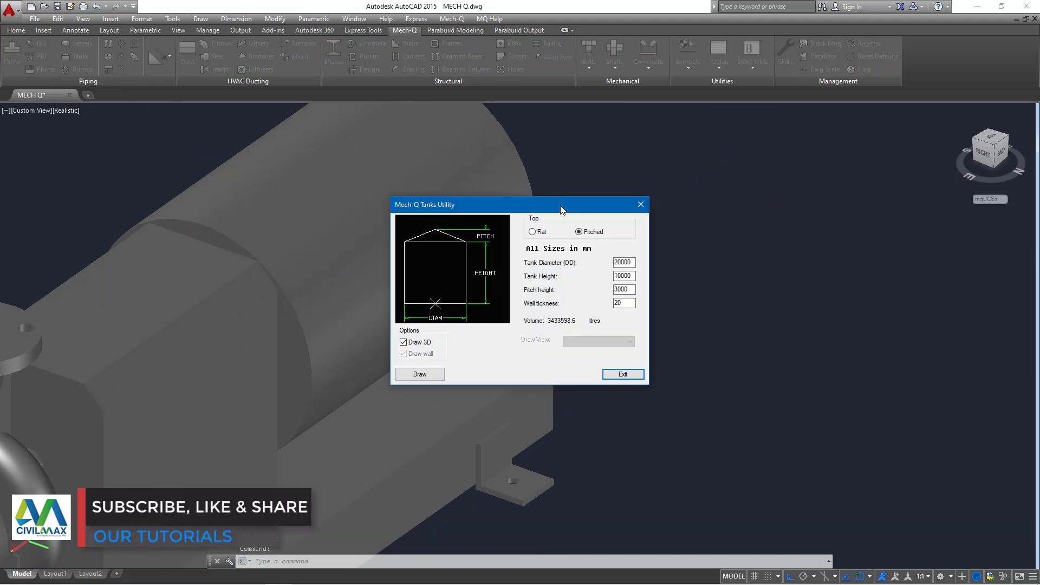
drag(561, 210, 806, 241)
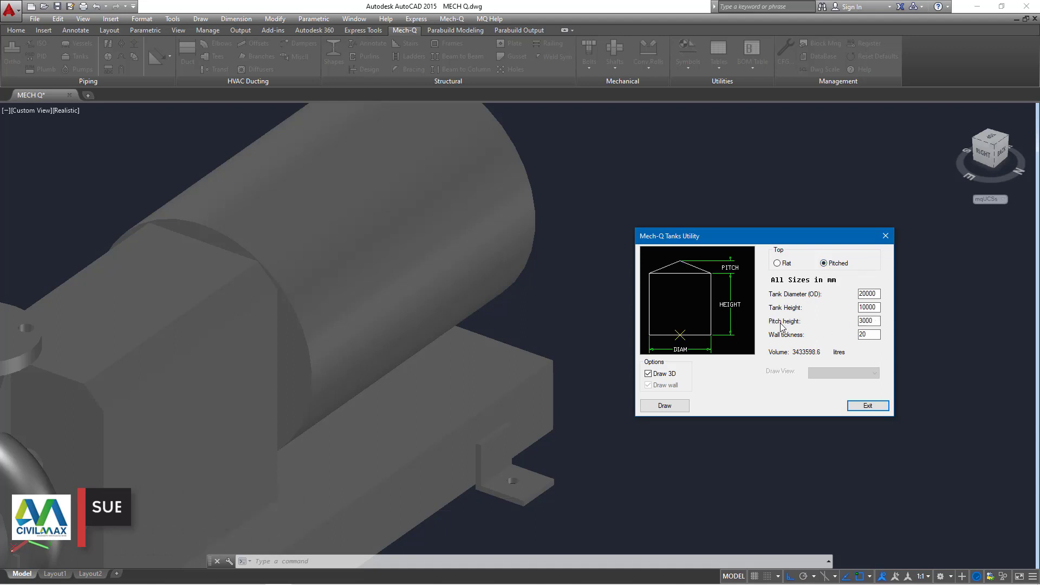
click(665, 407)
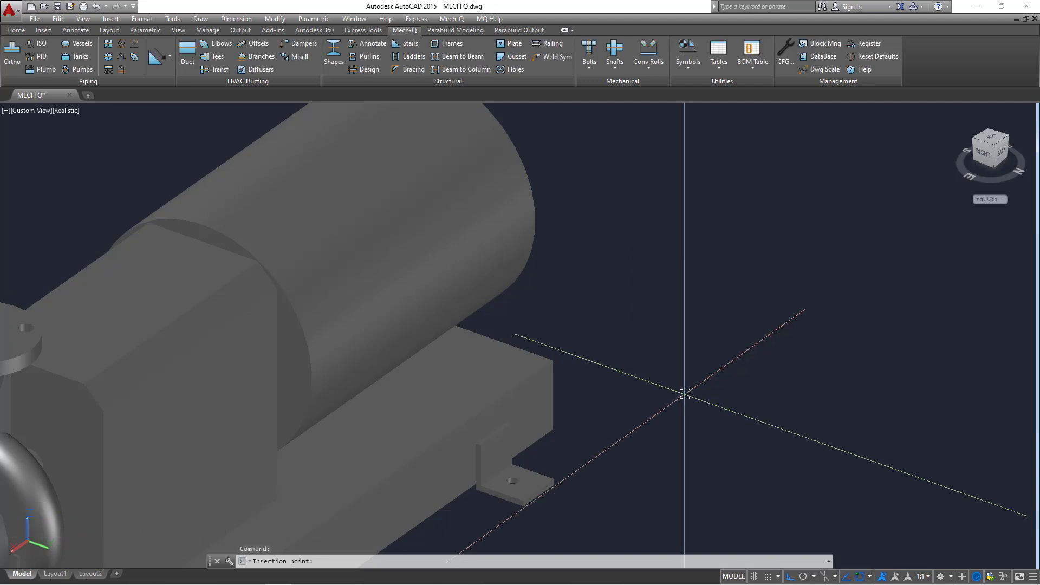
scroll(256, 428, down, 6)
scroll(320, 357, up, 2)
scroll(320, 358, up, 3)
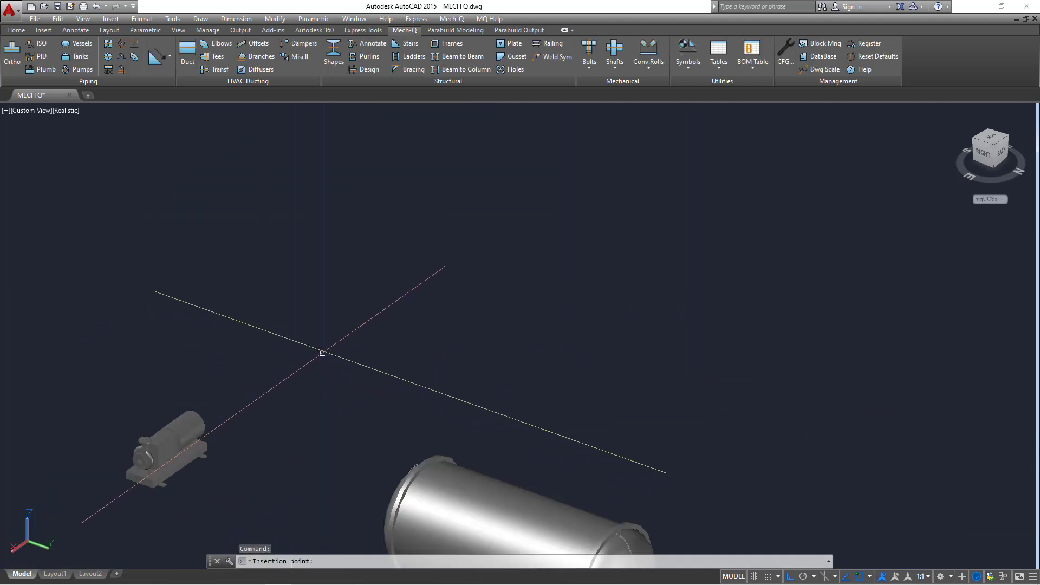
click(400, 193)
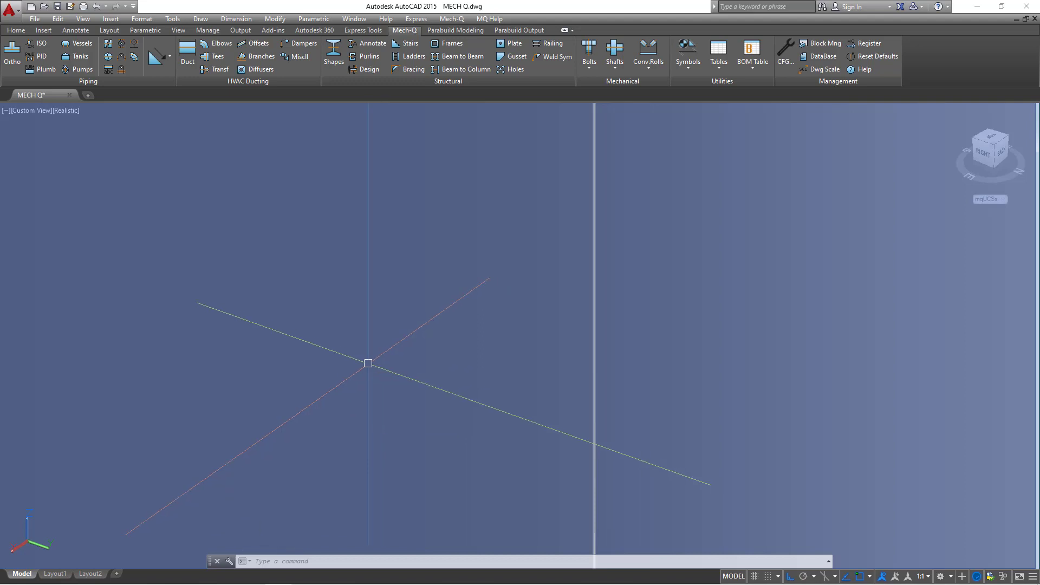
Examine the whole tank, its pitched roof and its shell from several sides with Constrained Orbit, and leave the orbit mode.
scroll(406, 344, down, 3)
scroll(406, 344, down, 10)
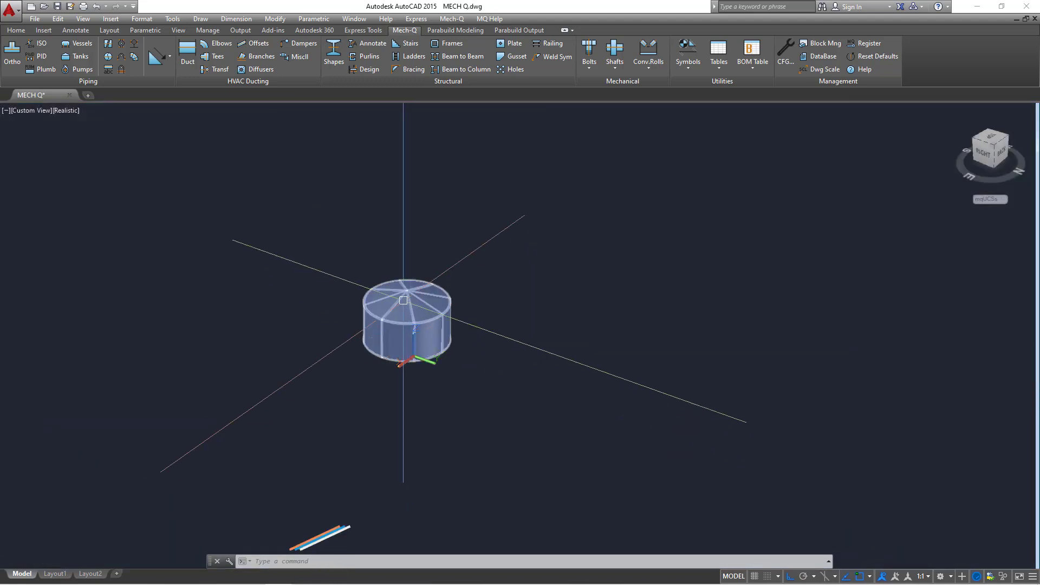
scroll(403, 300, up, 10)
scroll(435, 329, up, 2)
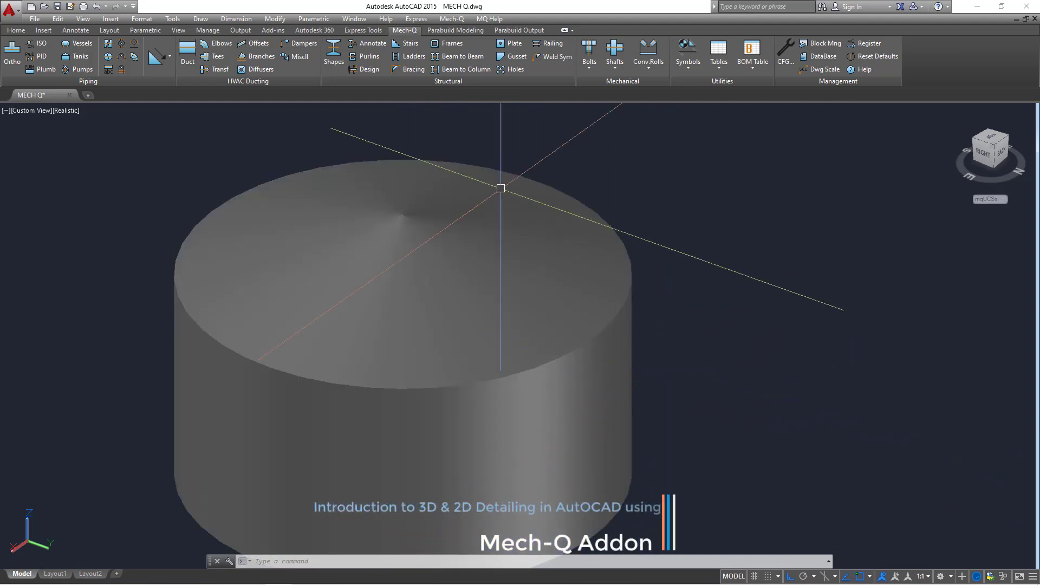
right_click(705, 239)
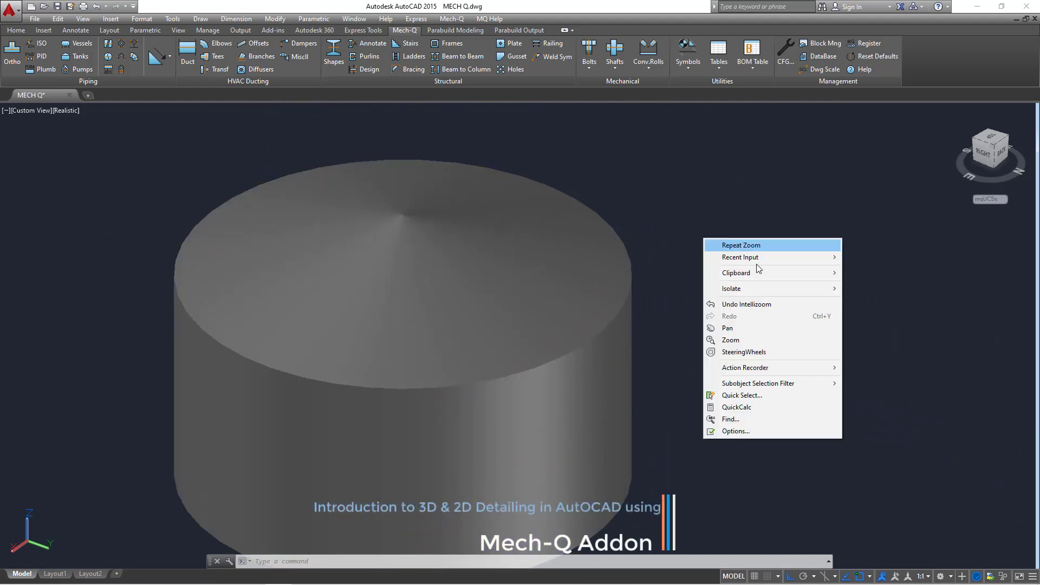
click(749, 341)
right_click(714, 272)
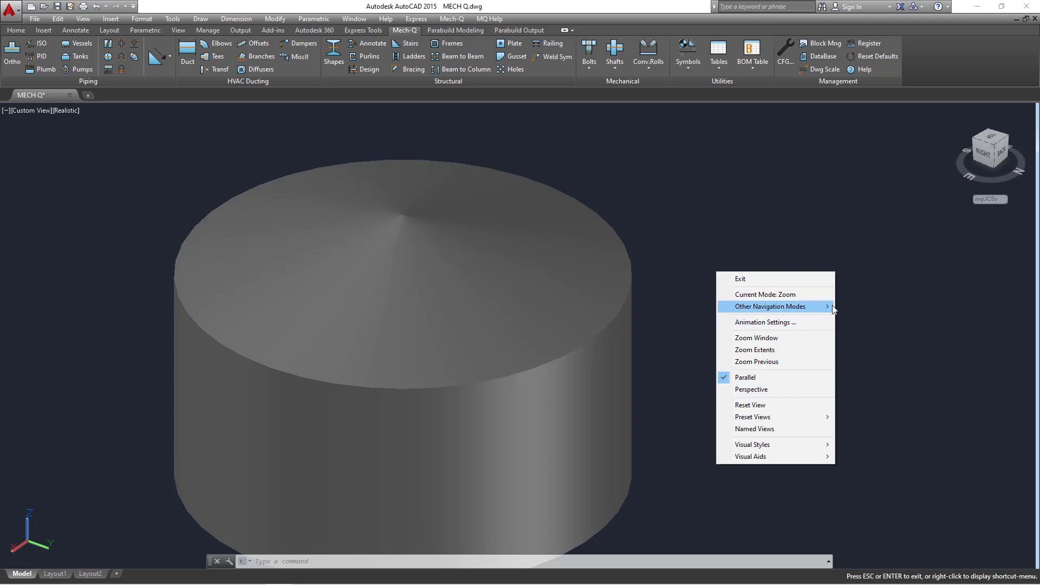
mouse_move(829, 307)
click(874, 306)
drag(557, 390, 469, 376)
scroll(612, 305, up, 5)
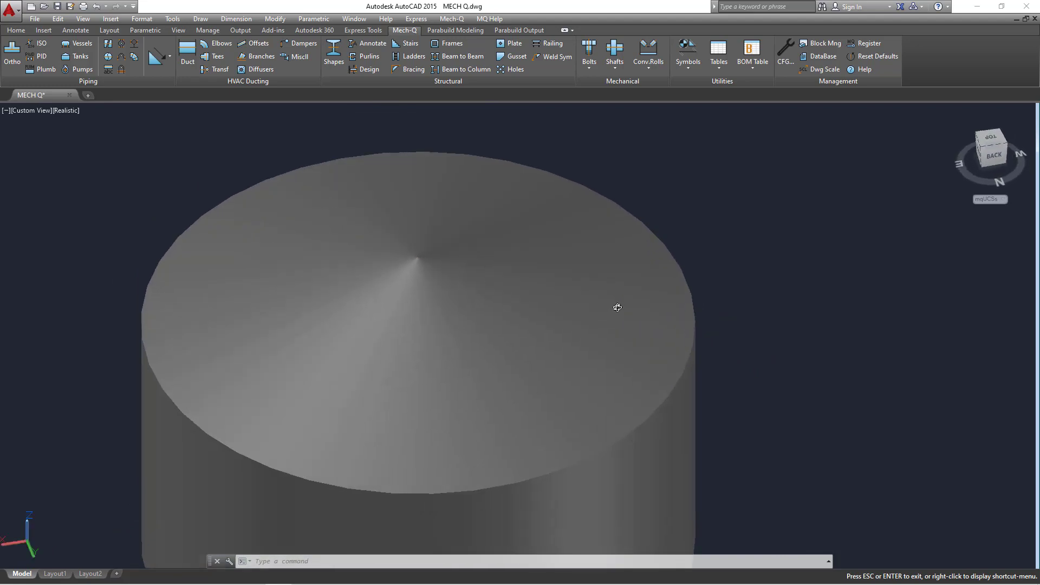
drag(490, 336, 609, 360)
right_click(773, 207)
click(783, 211)
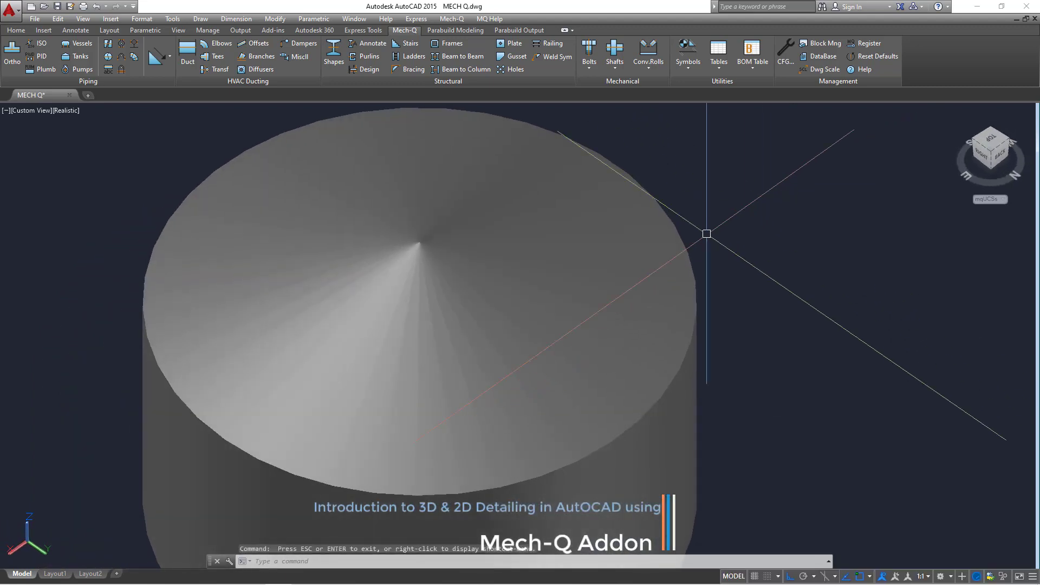
Return the tank to the home view and set the visual style to 2D Wireframe.
middle_drag(601, 246, 428, 359)
mouse_move(428, 360)
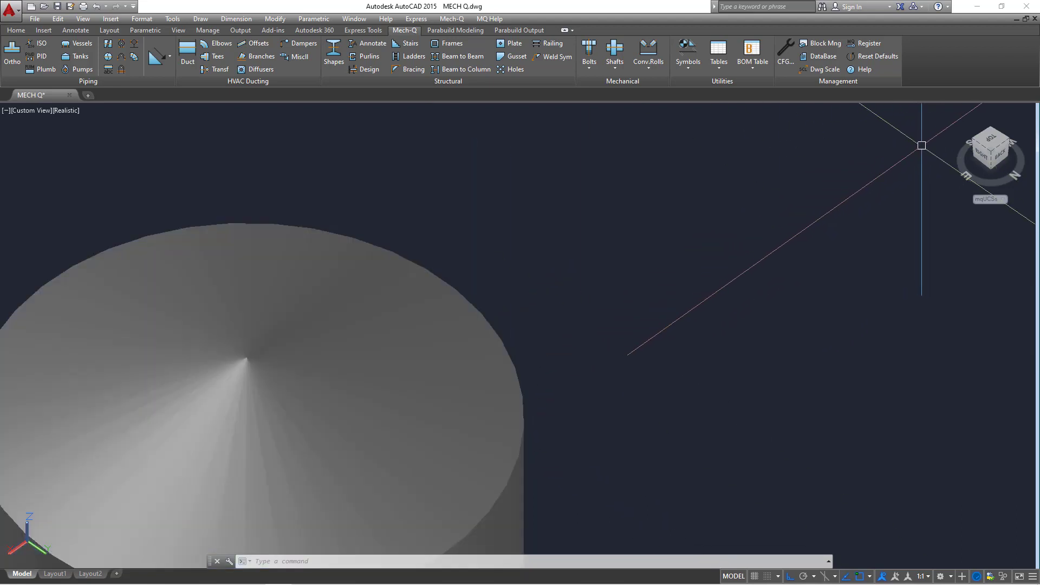
click(957, 110)
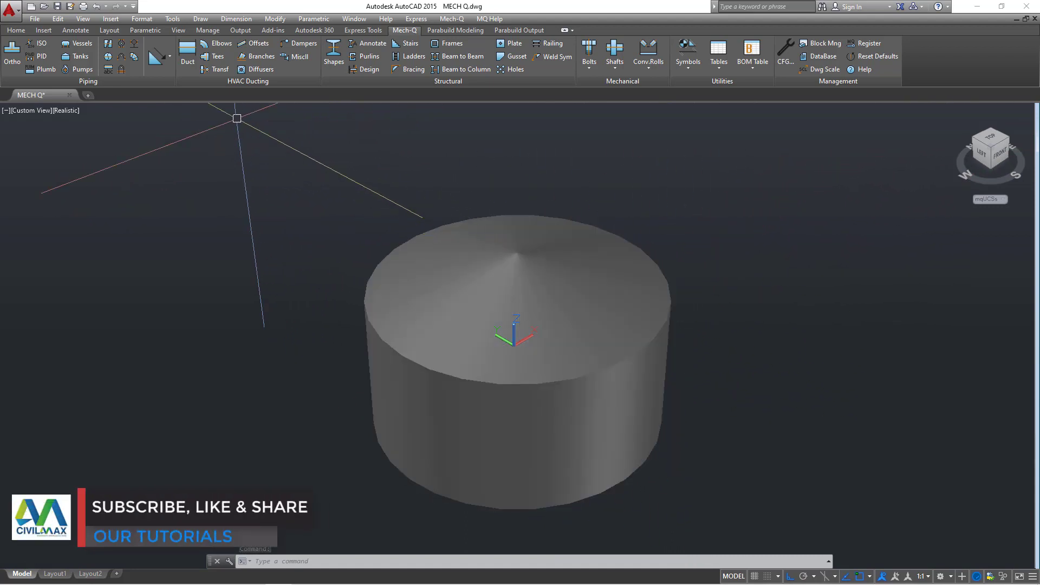
click(178, 30)
click(298, 43)
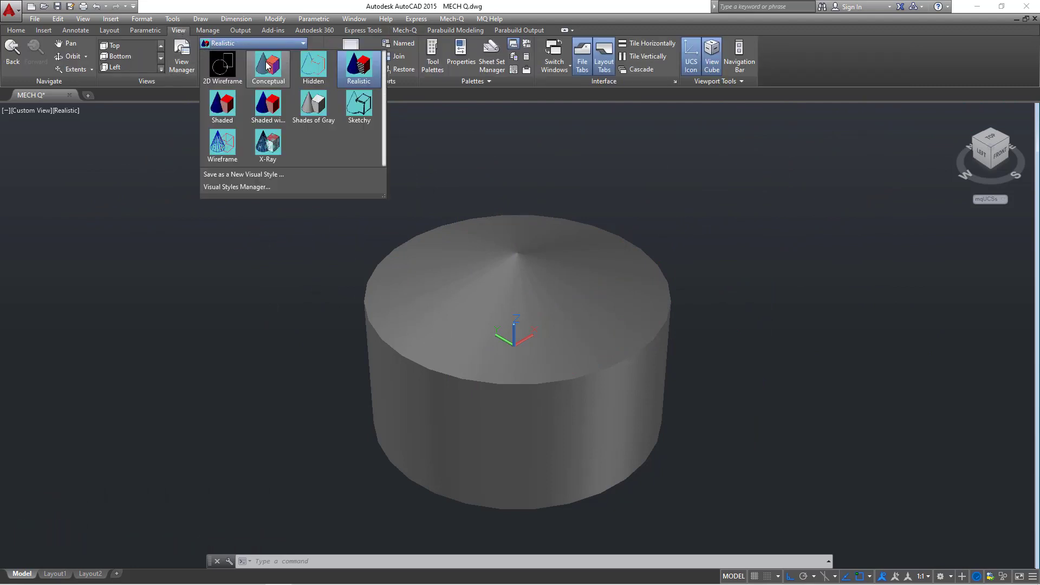
click(227, 68)
scroll(344, 249, down, 3)
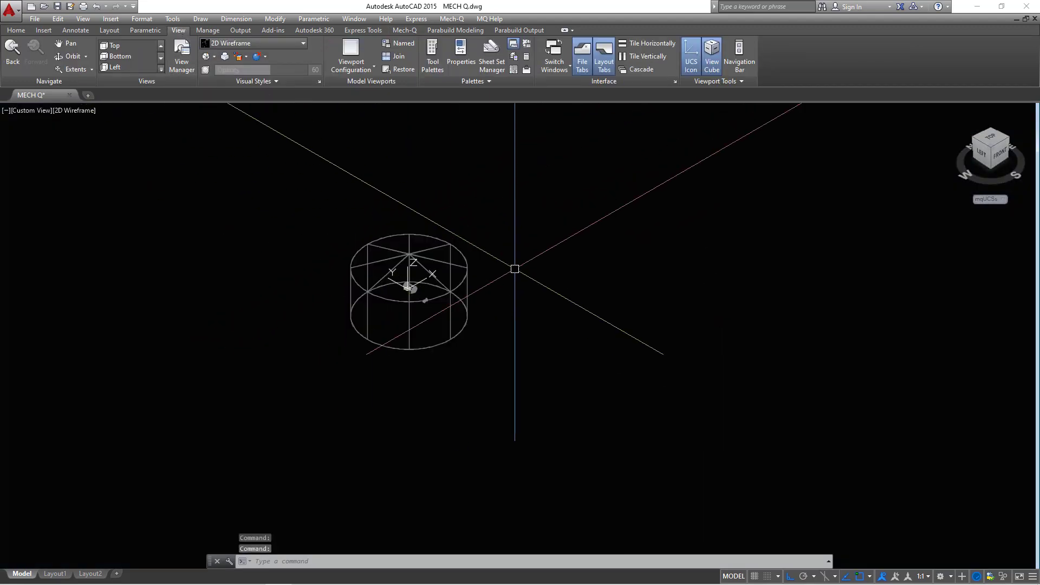
Erase the tank together with all the other equipment drawn, and switch to the Top view.
click(622, 207)
click(274, 397)
key(Delete)
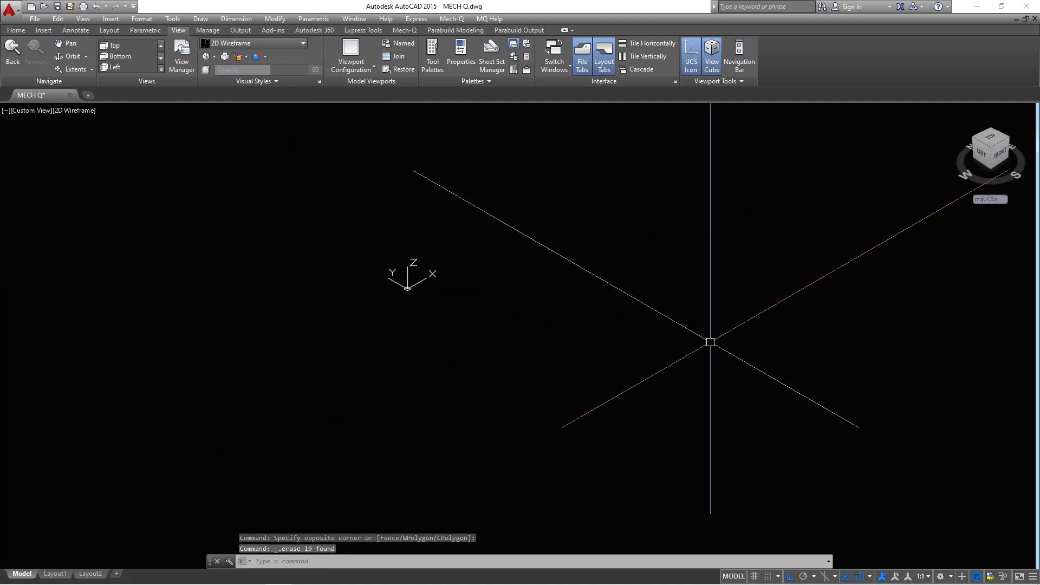
click(992, 138)
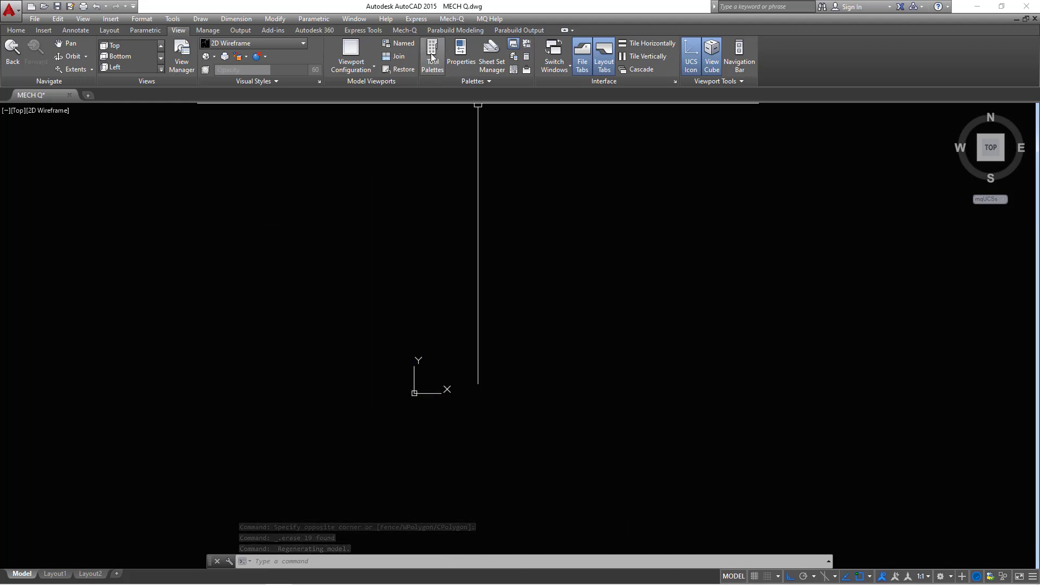
Choose the British Standard (BS) parallel-flange channel in size 200x75x23 in Mech-Q's structural sections utility.
click(408, 30)
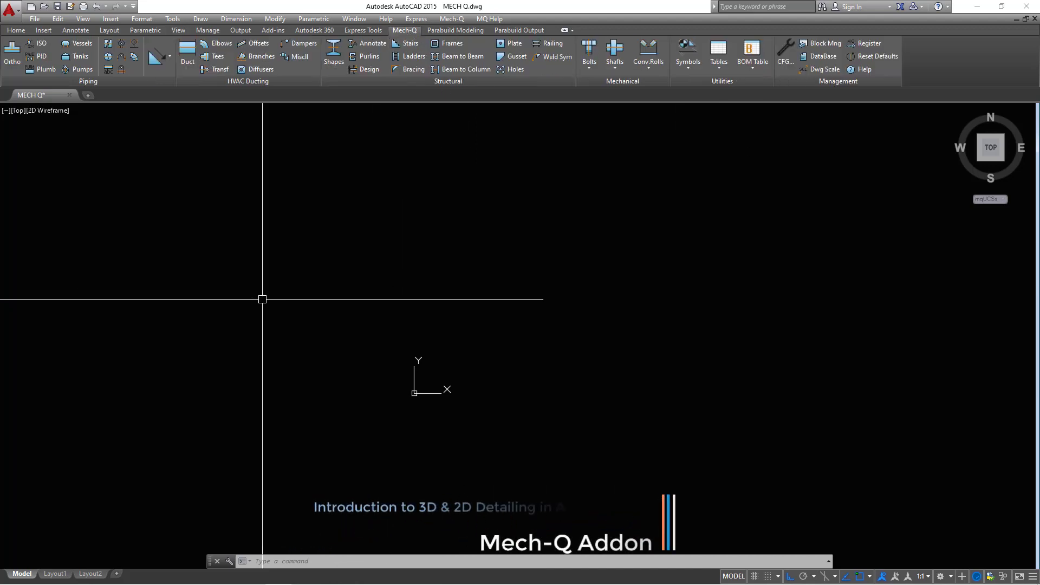
scroll(264, 361, down, 5)
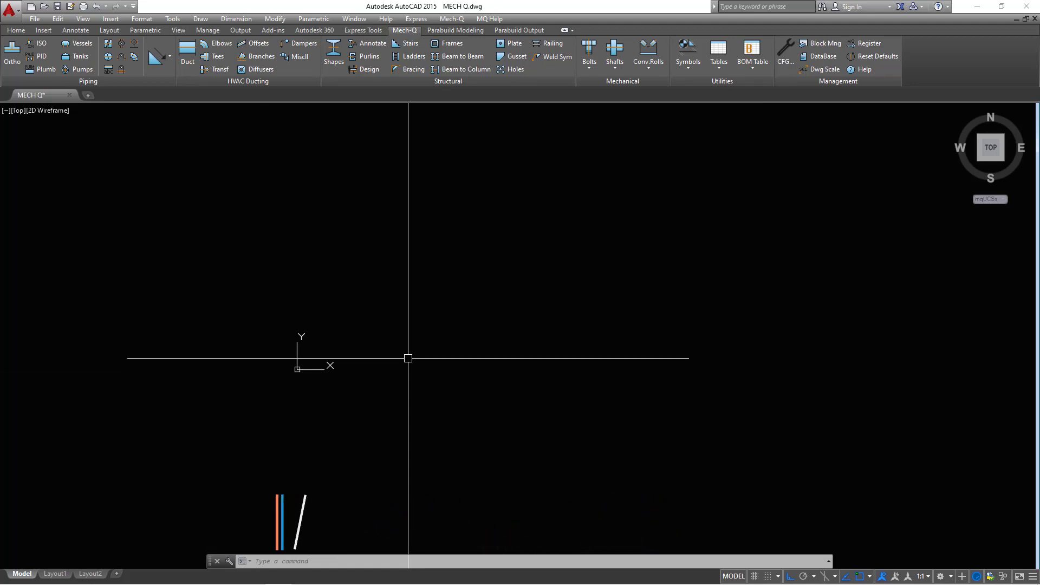
click(339, 50)
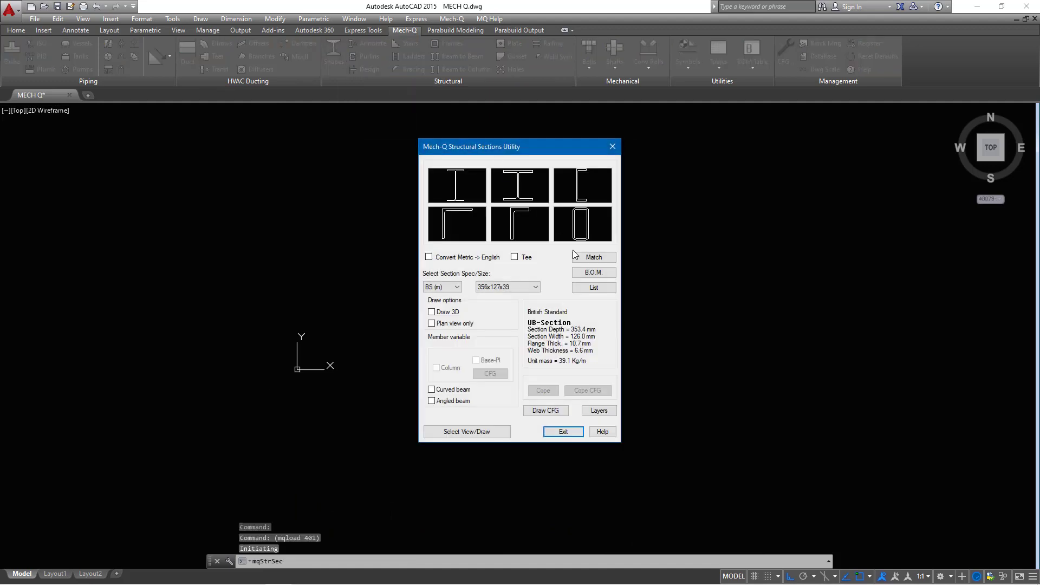
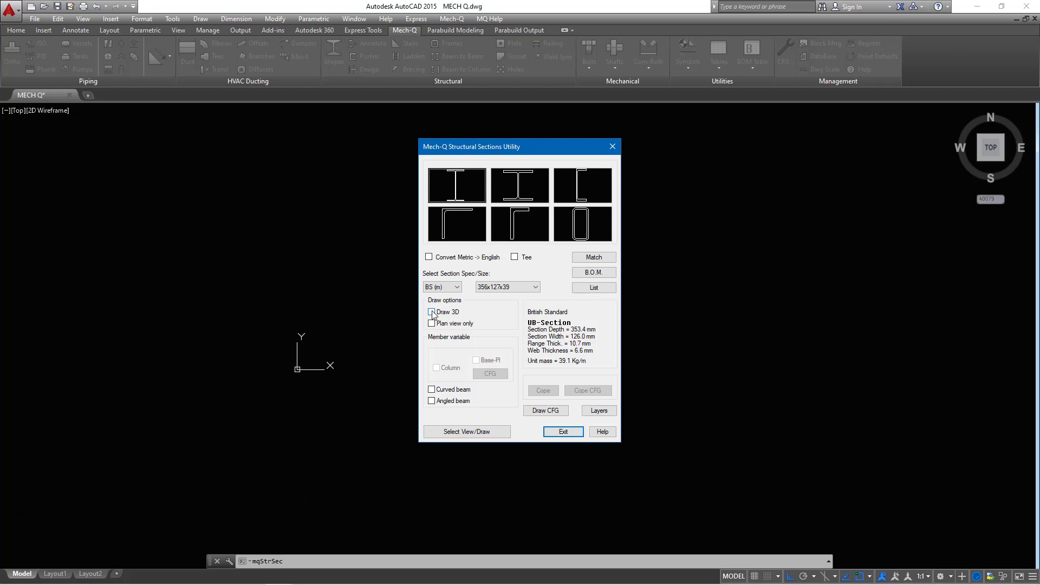
click(535, 287)
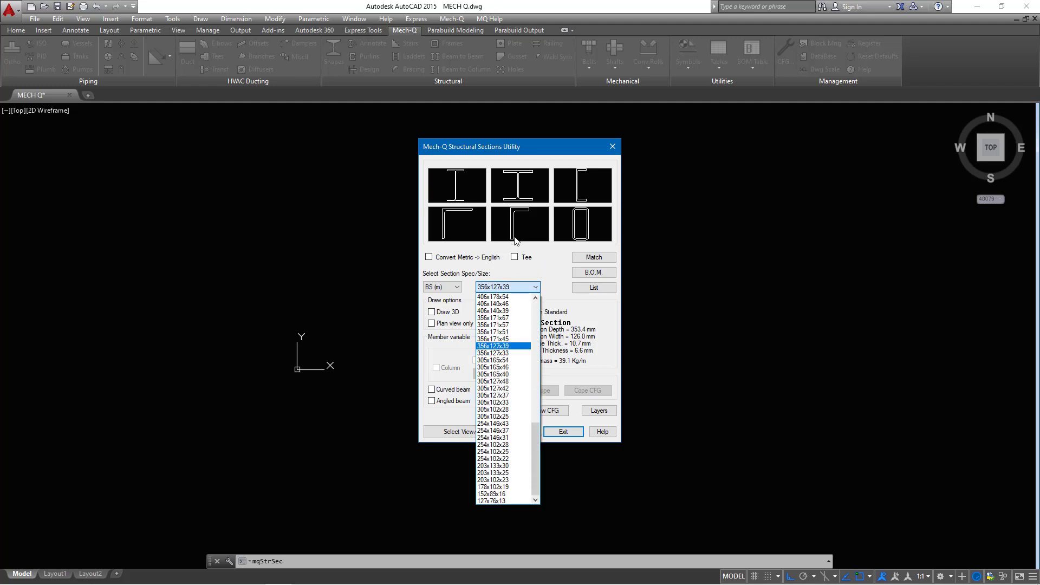
click(584, 177)
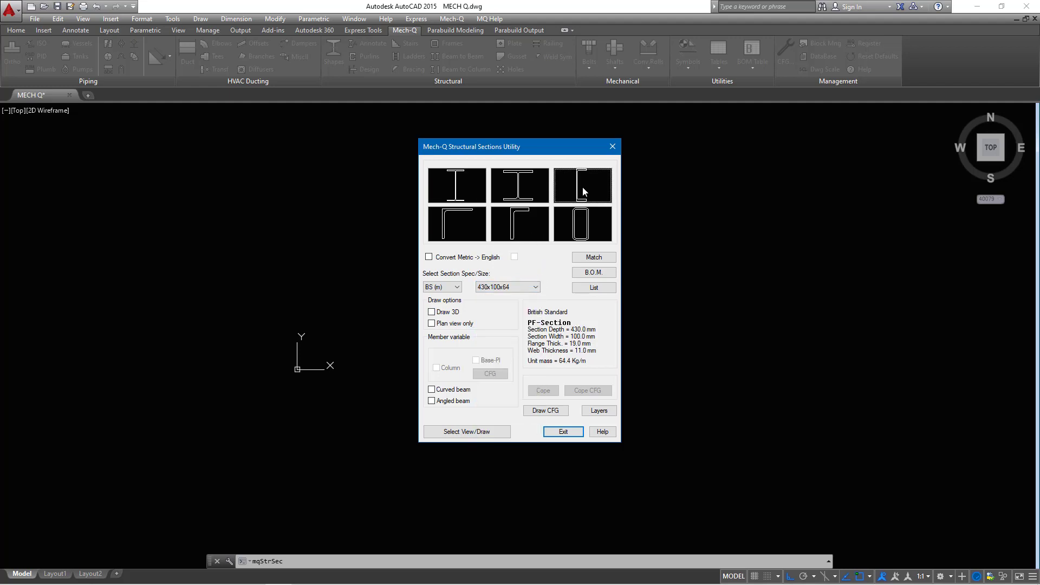
click(538, 285)
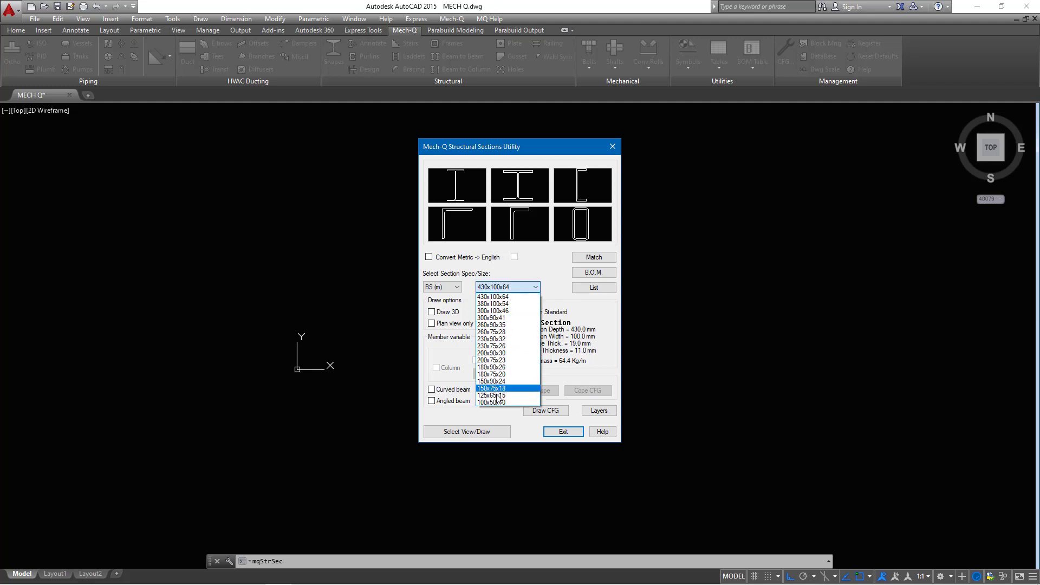
click(503, 361)
Draw the 200x75x23 channel's elevation view with the flange lines, sloping upward between two free points with Ortho off.
click(461, 433)
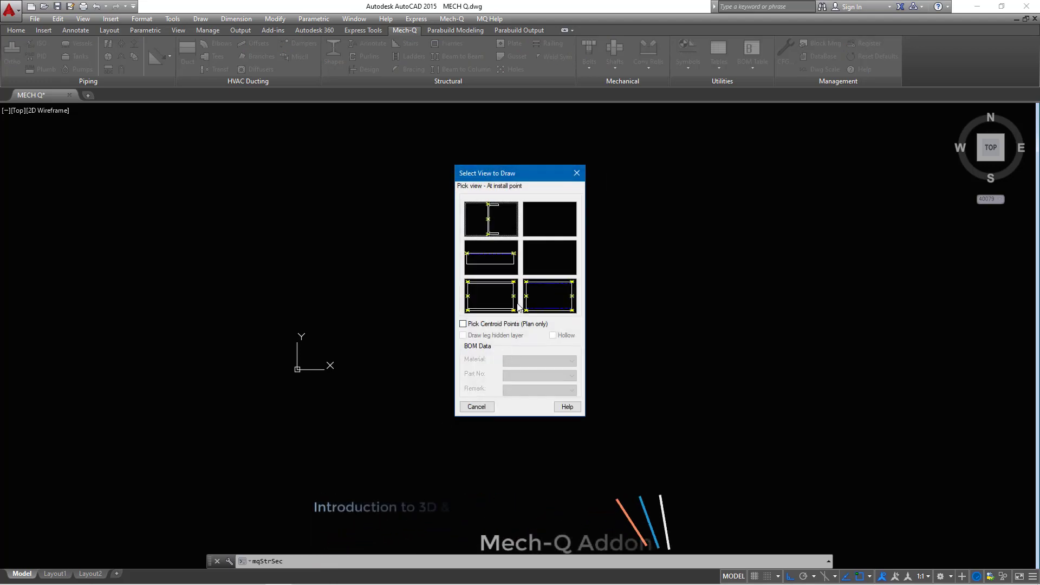
click(488, 301)
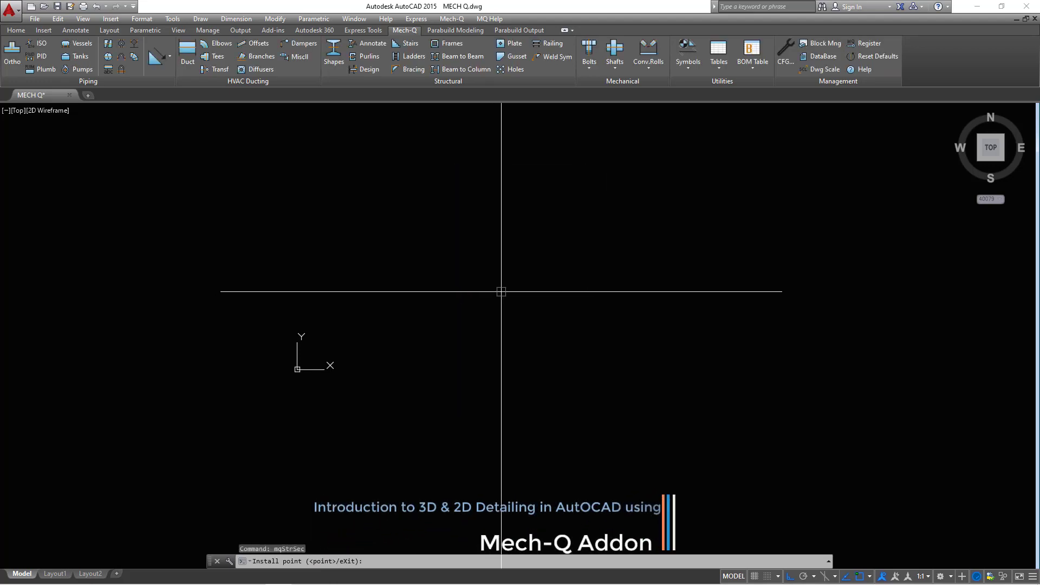
click(287, 506)
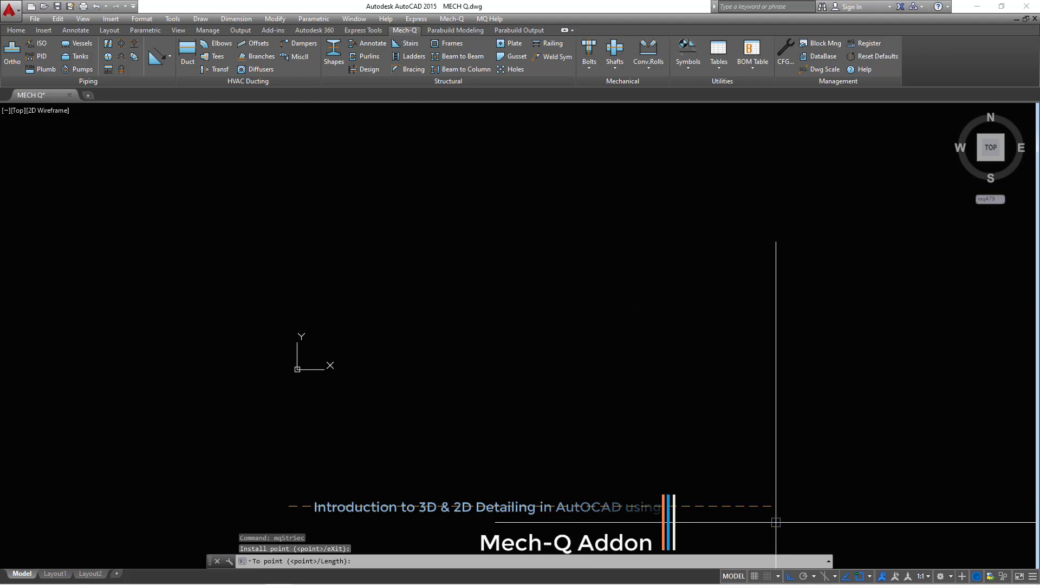
click(790, 576)
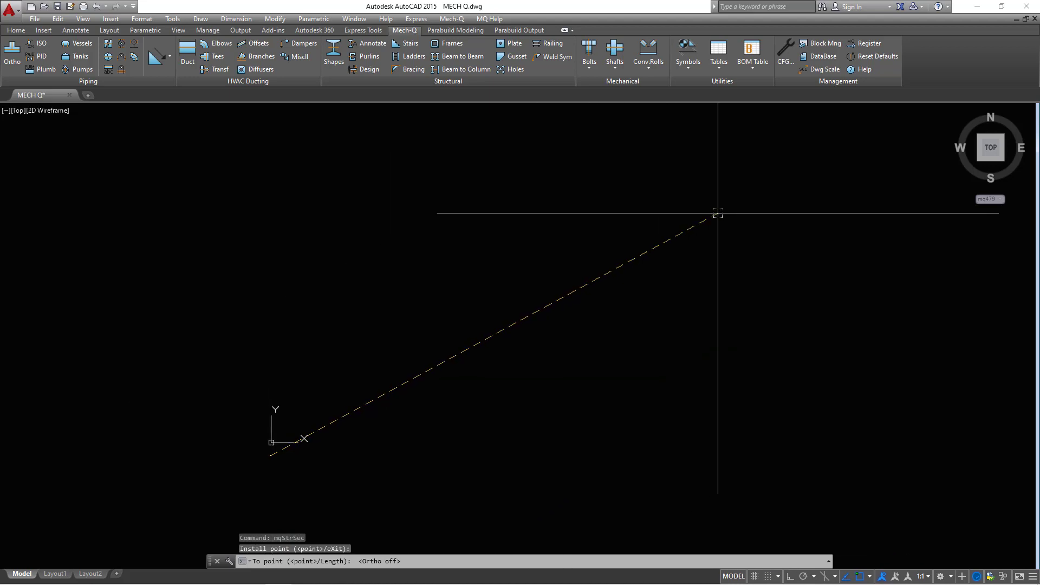
click(857, 126)
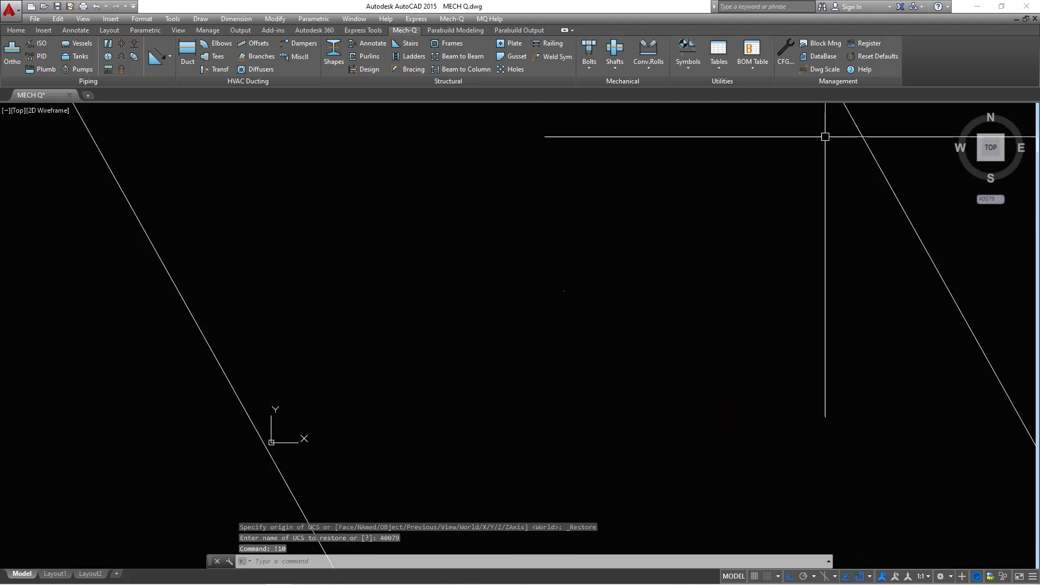
Erase the short sloping channel member just drawn.
right_click(587, 210)
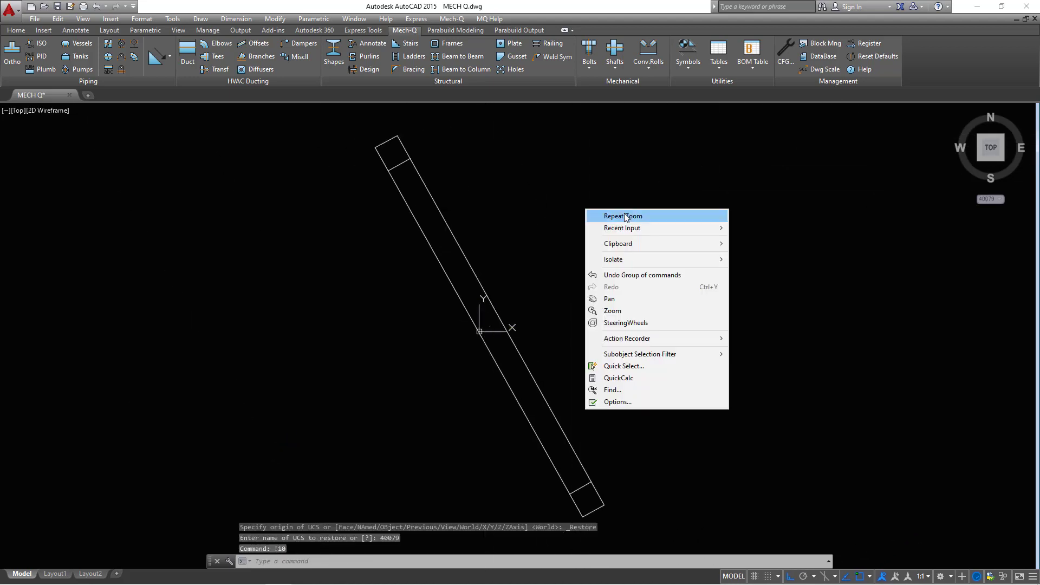
click(591, 216)
right_click(573, 205)
click(608, 211)
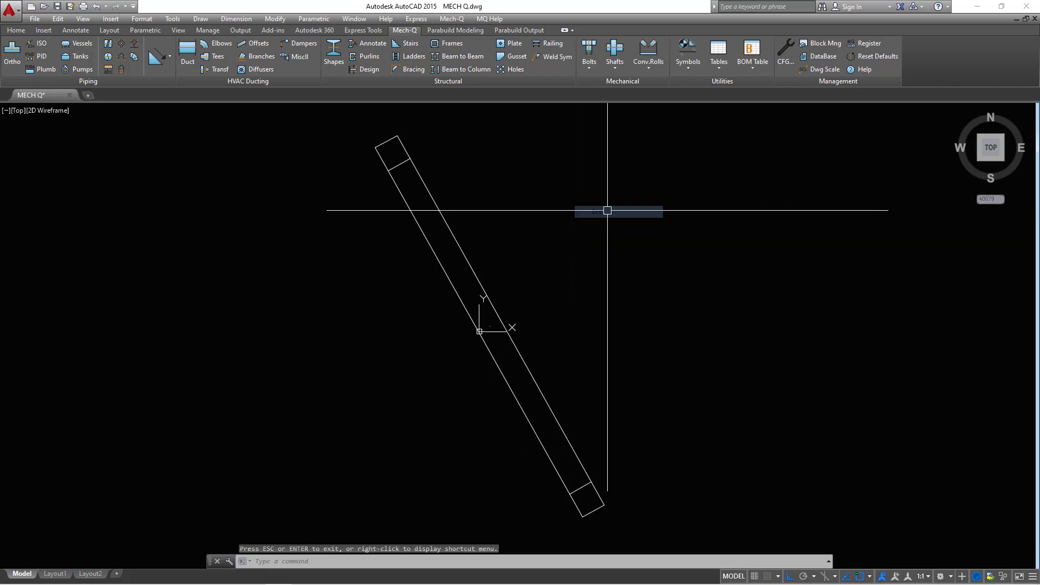
click(750, 126)
click(189, 528)
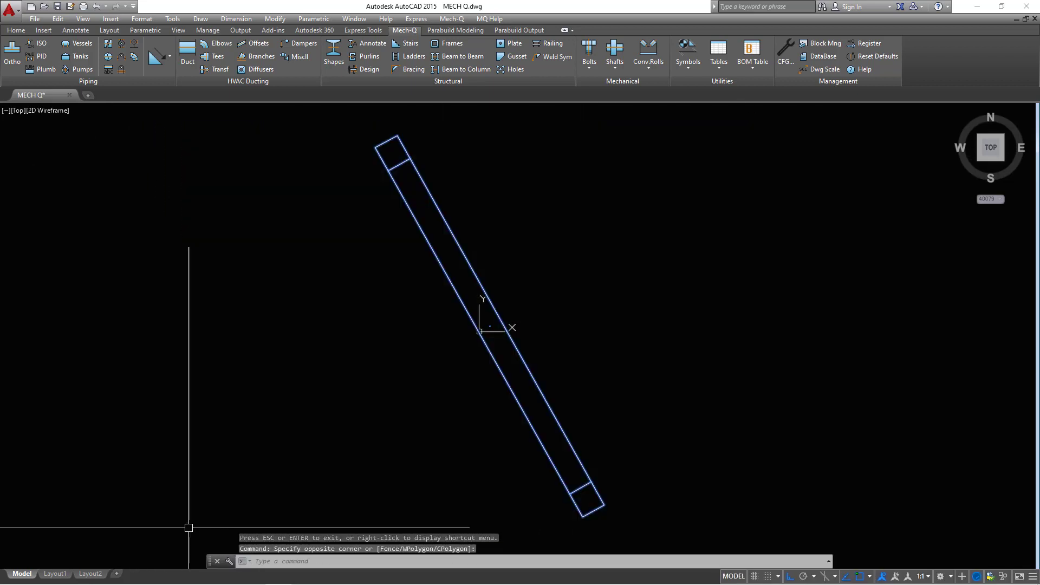
key(Delete)
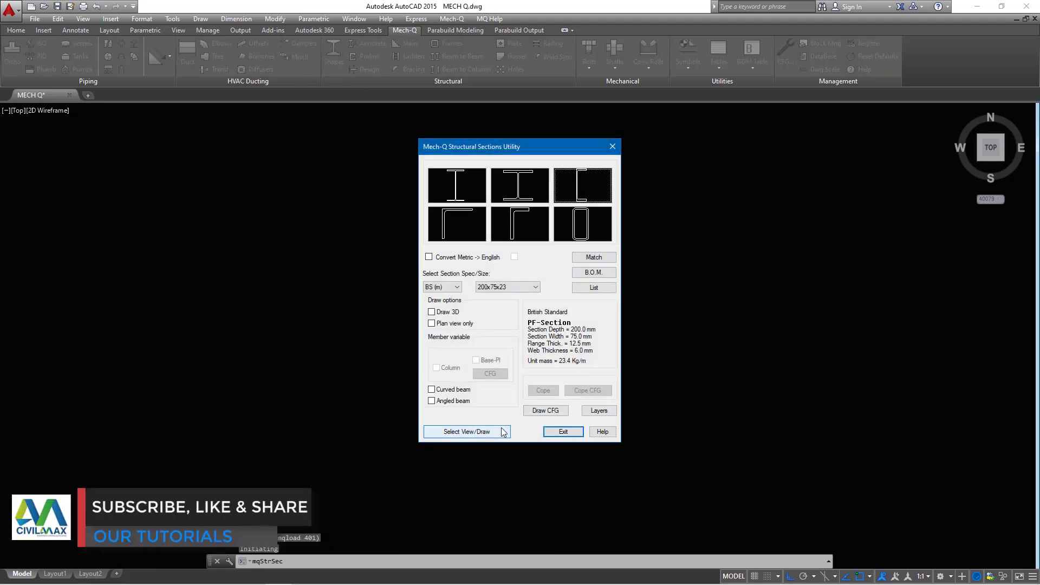
Draw the 200x75x23 channel's flange-line elevation again as a longer member, sloping upward across the drawing area with Ortho off.
click(475, 435)
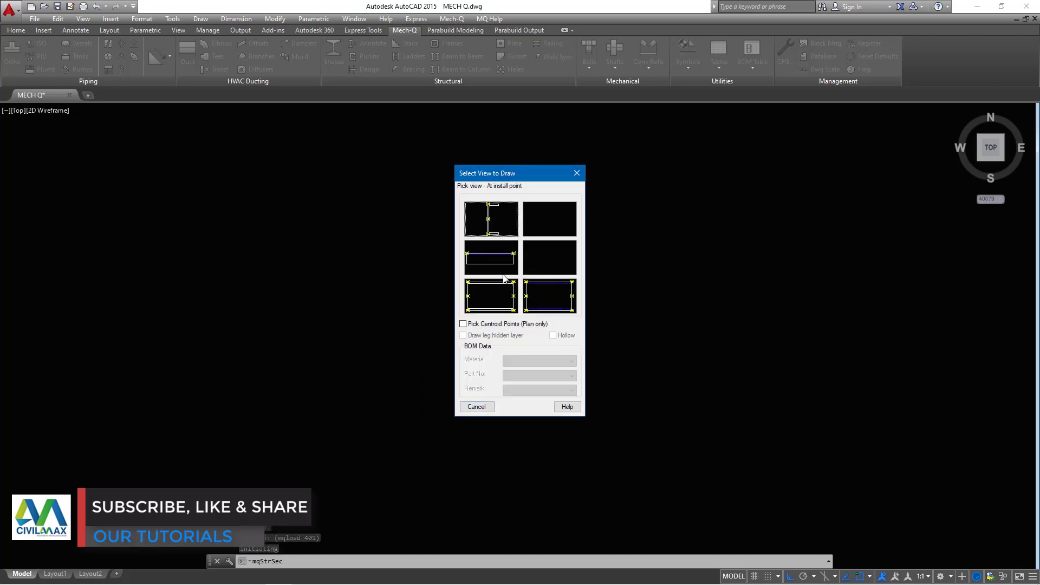
click(498, 293)
click(83, 527)
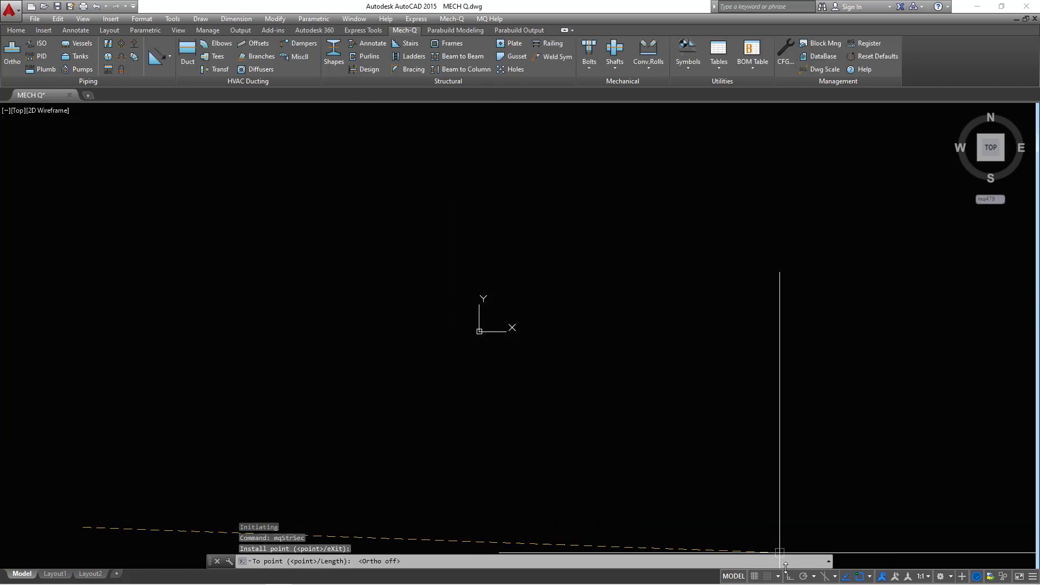
scroll(128, 438, down, 6)
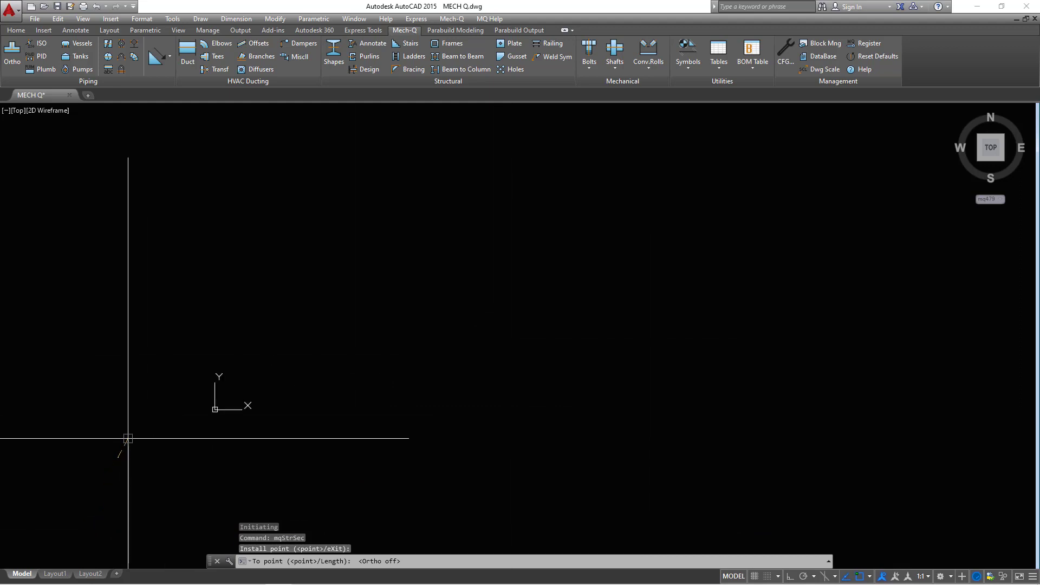
click(854, 139)
Erase the long sloping channel member from the drawing.
right_click(592, 247)
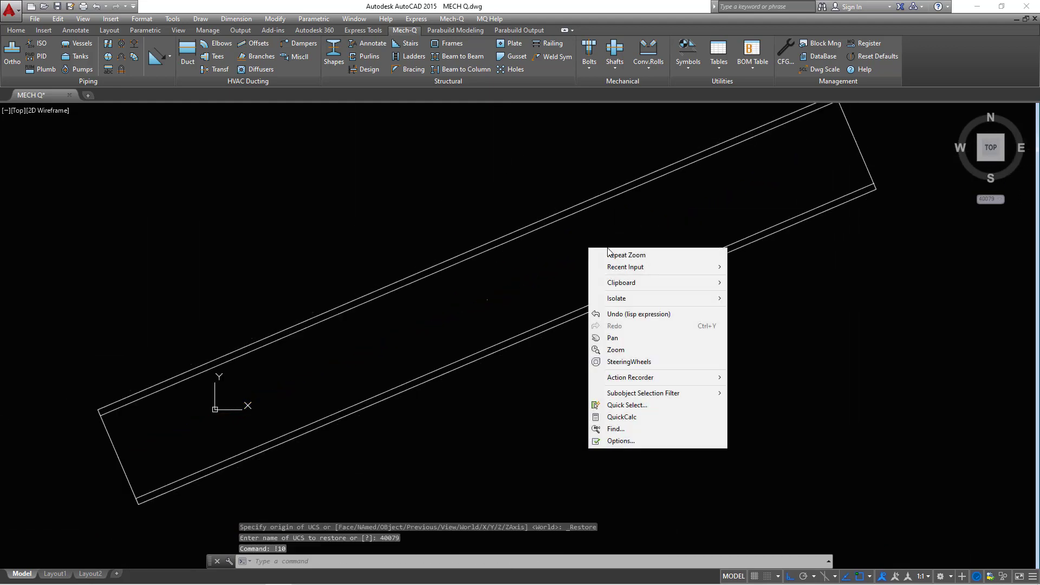
click(550, 257)
scroll(410, 369, down, 3)
click(411, 370)
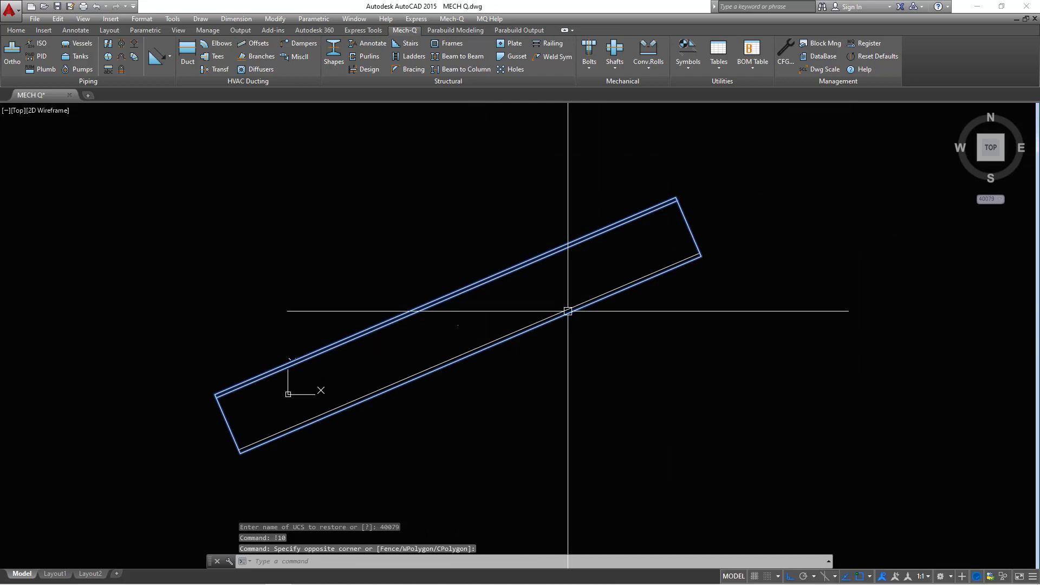
key(Escape)
key(Escape)
key(Escape)
scroll(251, 360, down, 2)
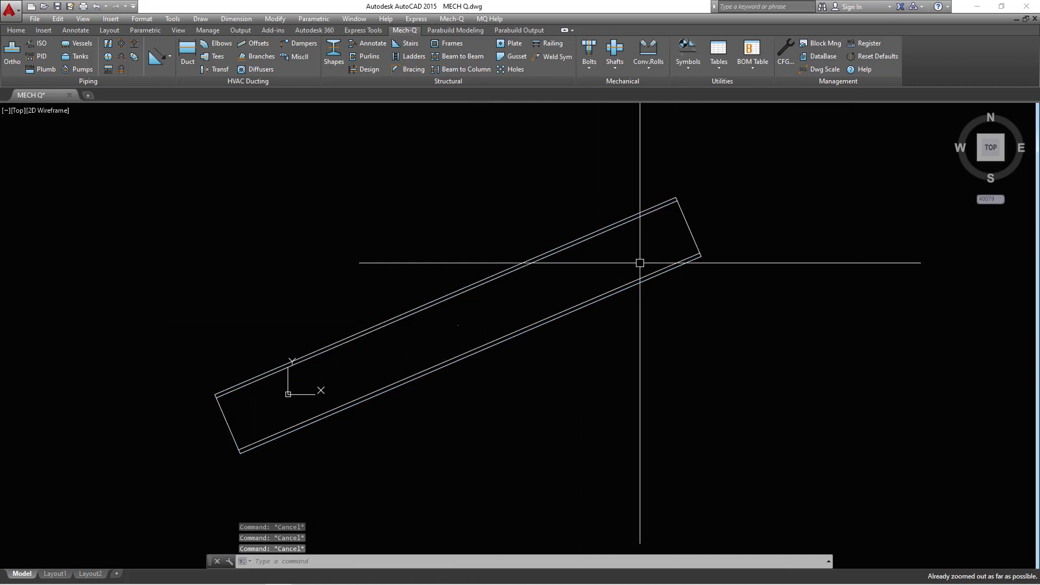
click(747, 169)
click(274, 460)
key(Delete)
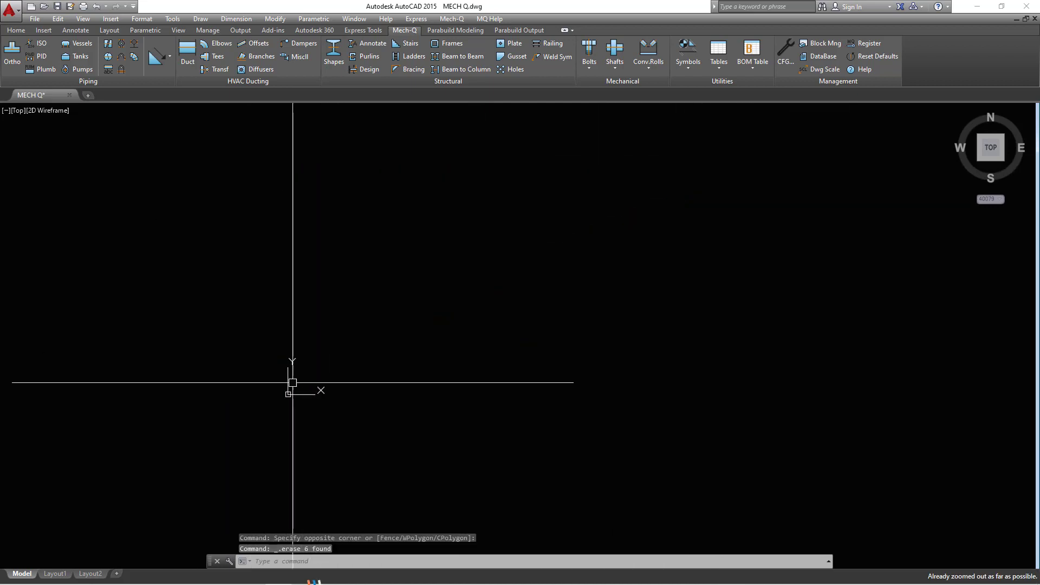
Draw a 200x75x23 channel in flange-line elevation near the origin, sloping upward to a second free point with Ortho off.
right_click(420, 249)
click(433, 349)
right_click(414, 262)
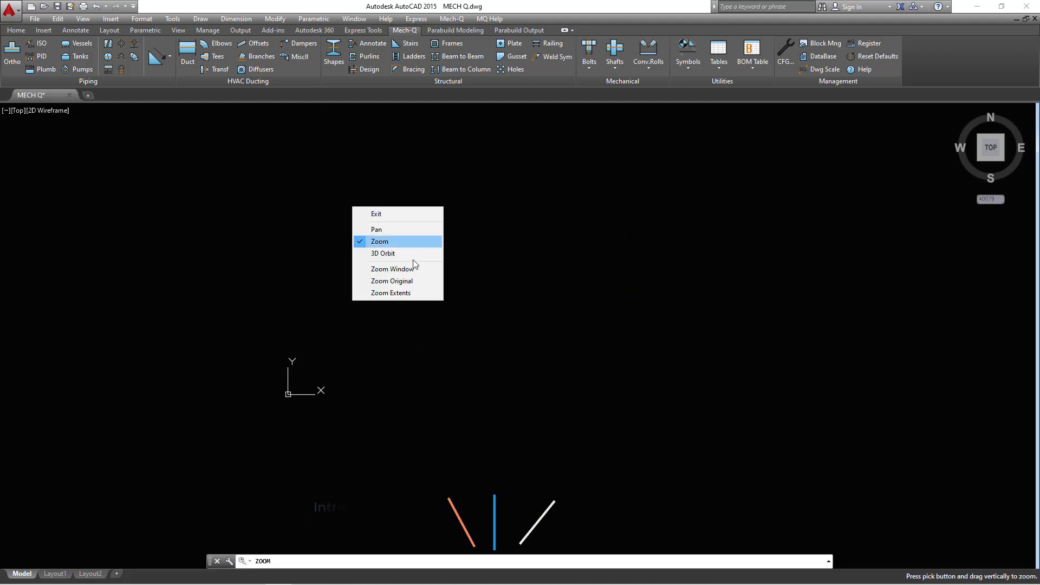
click(397, 294)
right_click(371, 259)
click(393, 267)
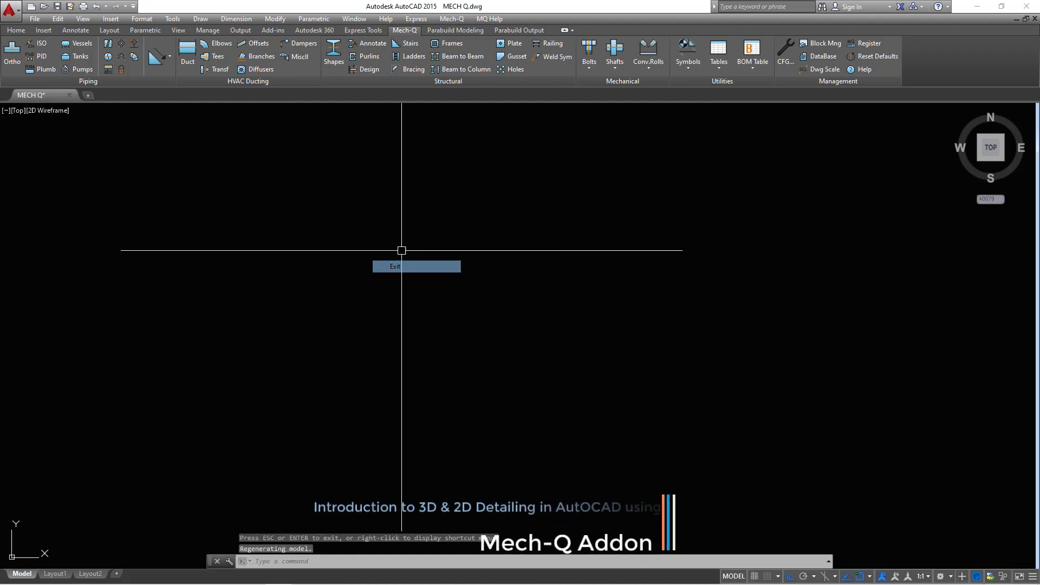
click(333, 52)
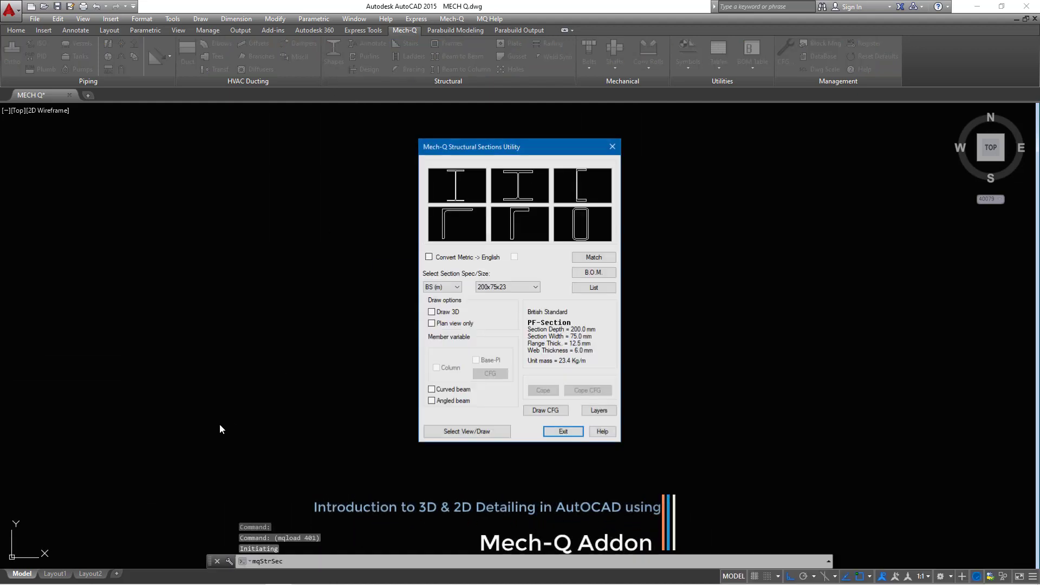
click(467, 432)
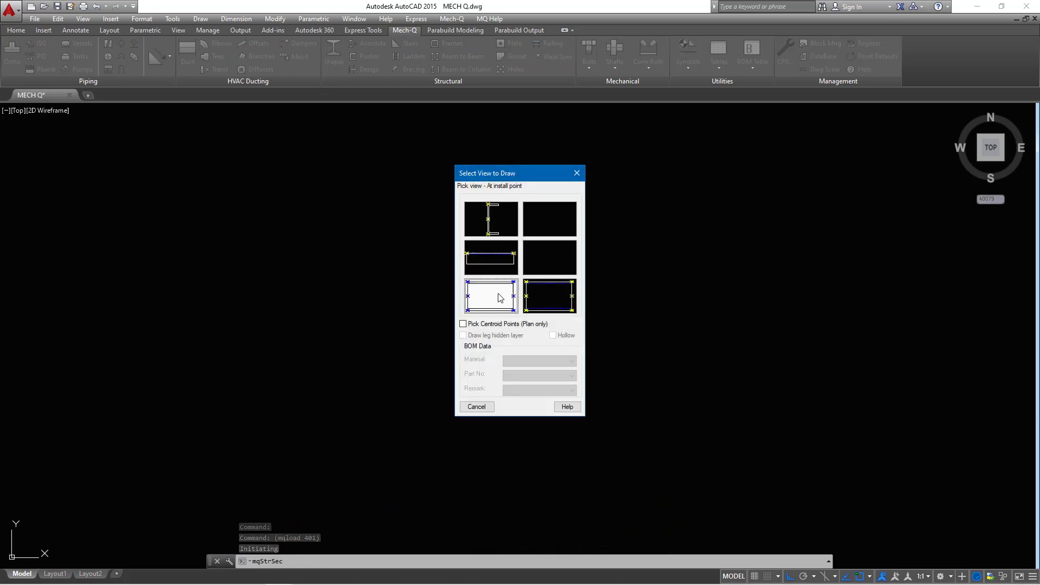
click(499, 297)
click(48, 534)
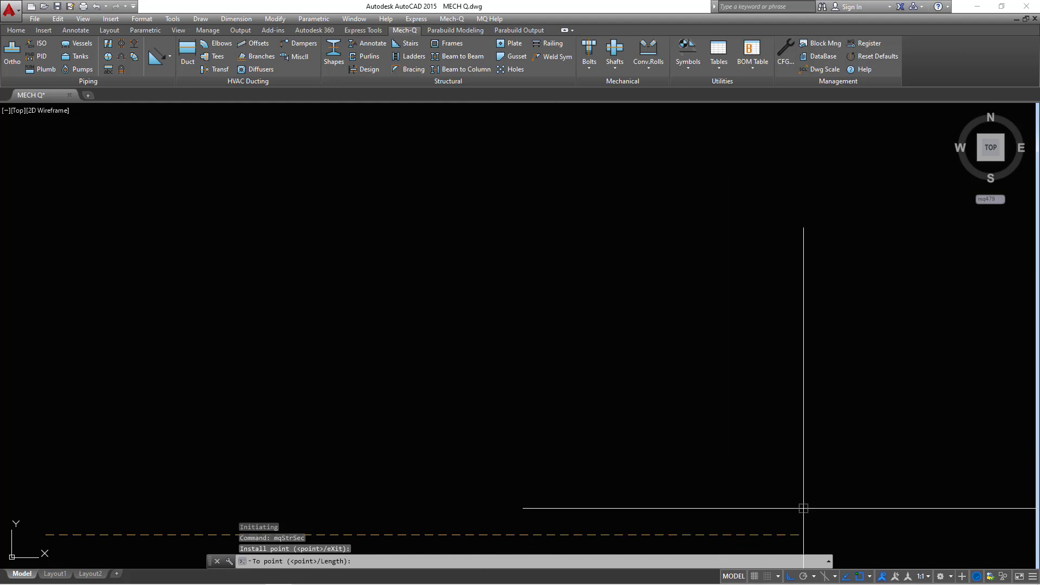
click(791, 576)
scroll(327, 435, down, 2)
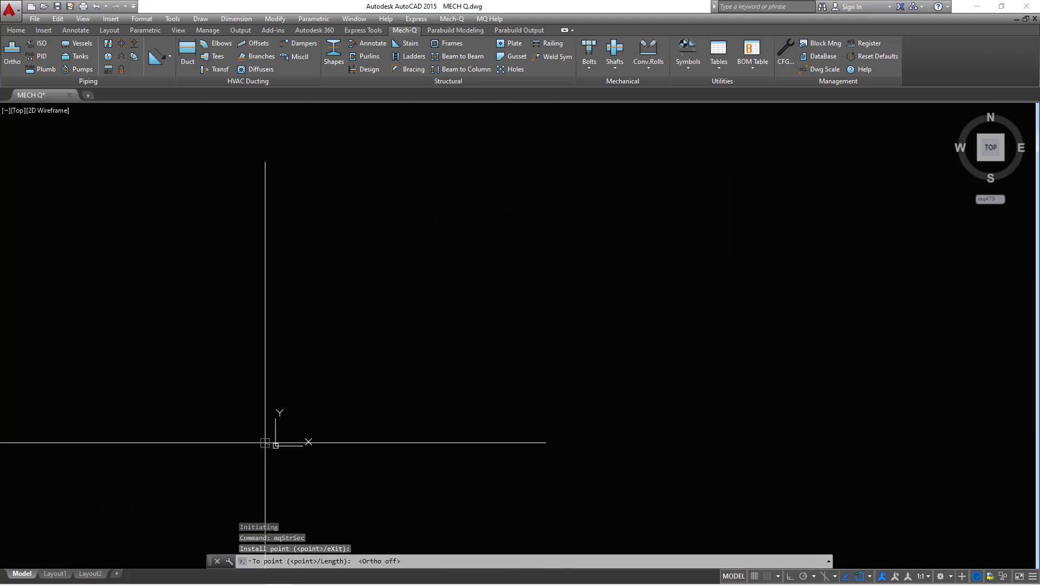
click(934, 116)
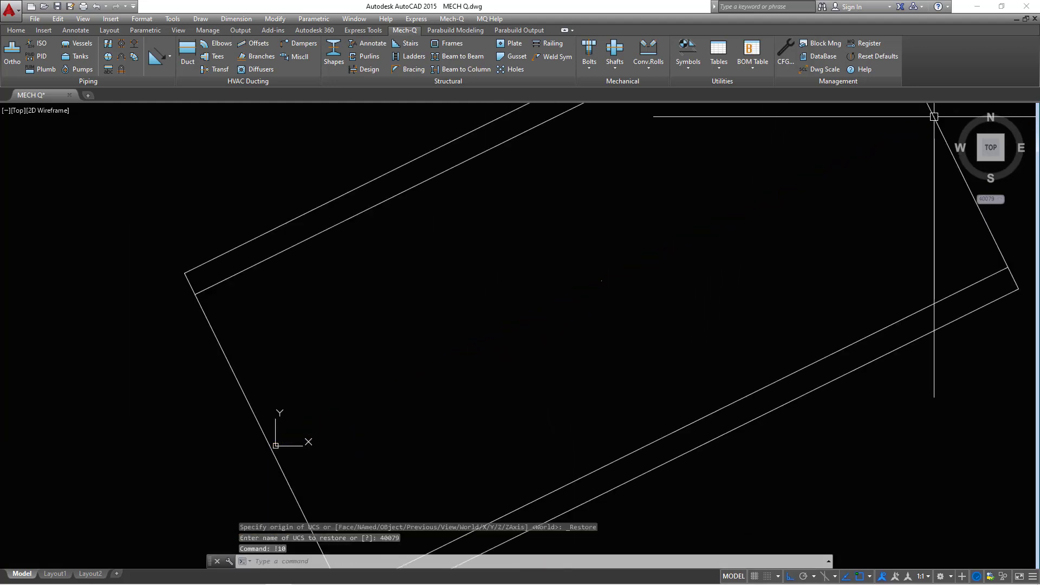
scroll(249, 418, down, 4)
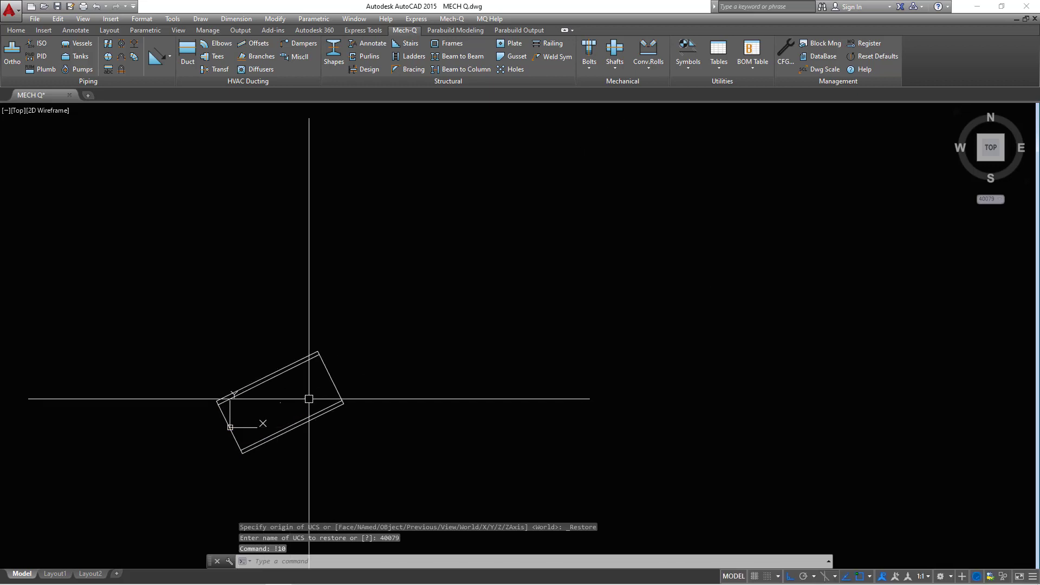
scroll(96, 392, down, 2)
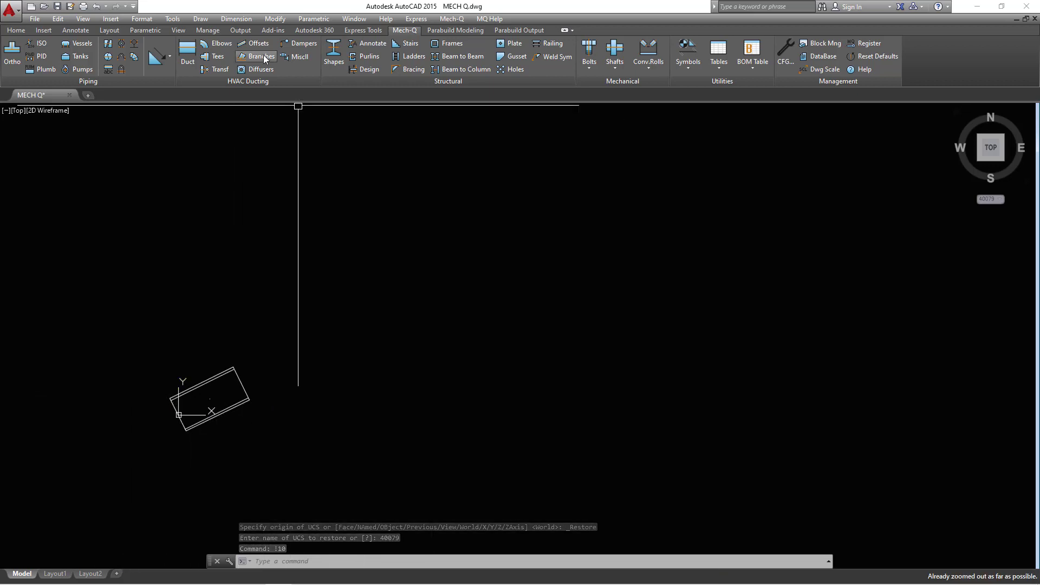
Draw a 200x75x23 channel in flange-line elevation as a long member sloping upward across the drawing area with Ortho off.
click(334, 55)
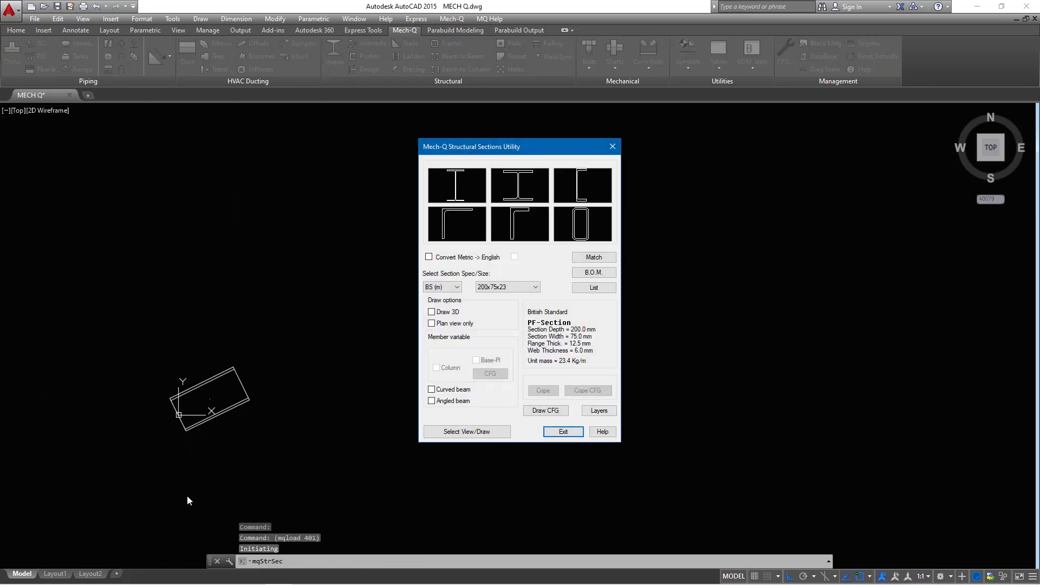
click(572, 190)
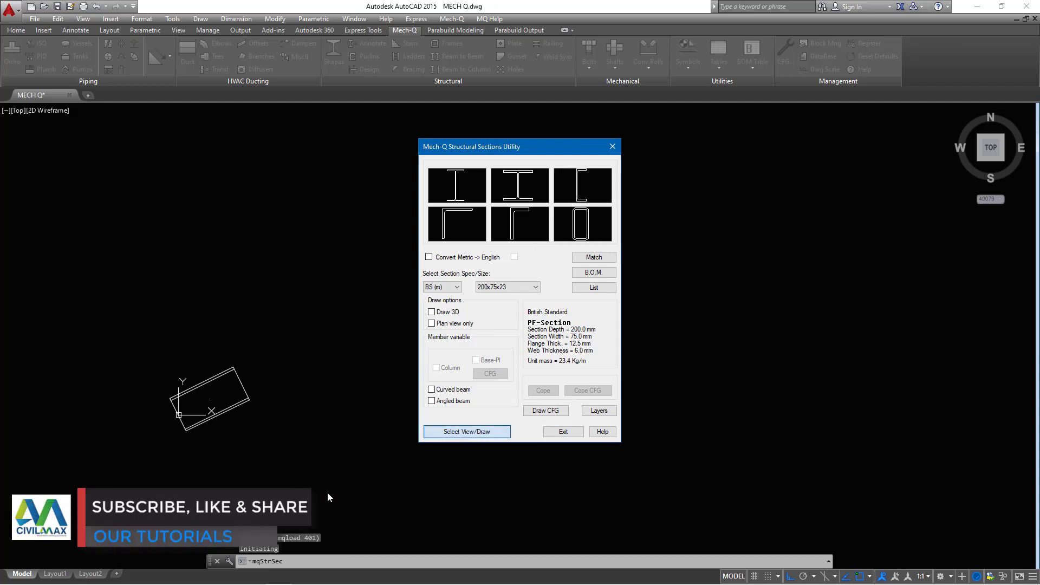
click(466, 432)
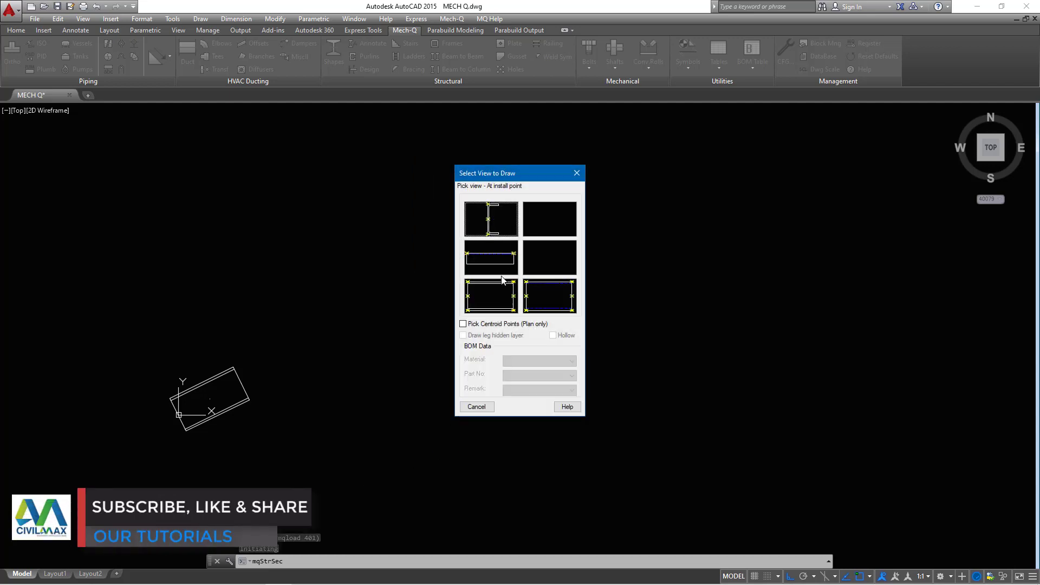
click(498, 295)
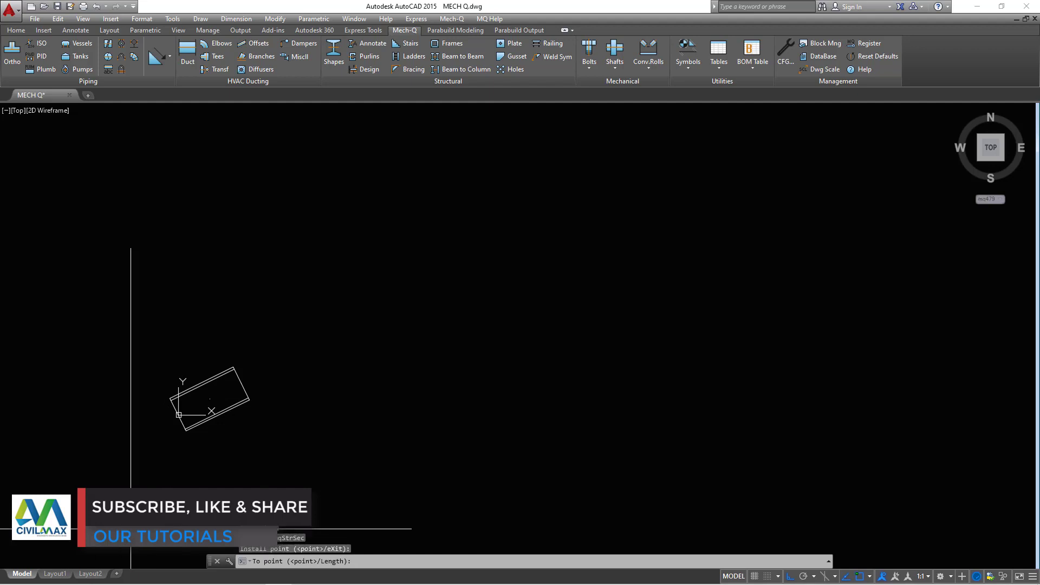
key(F8)
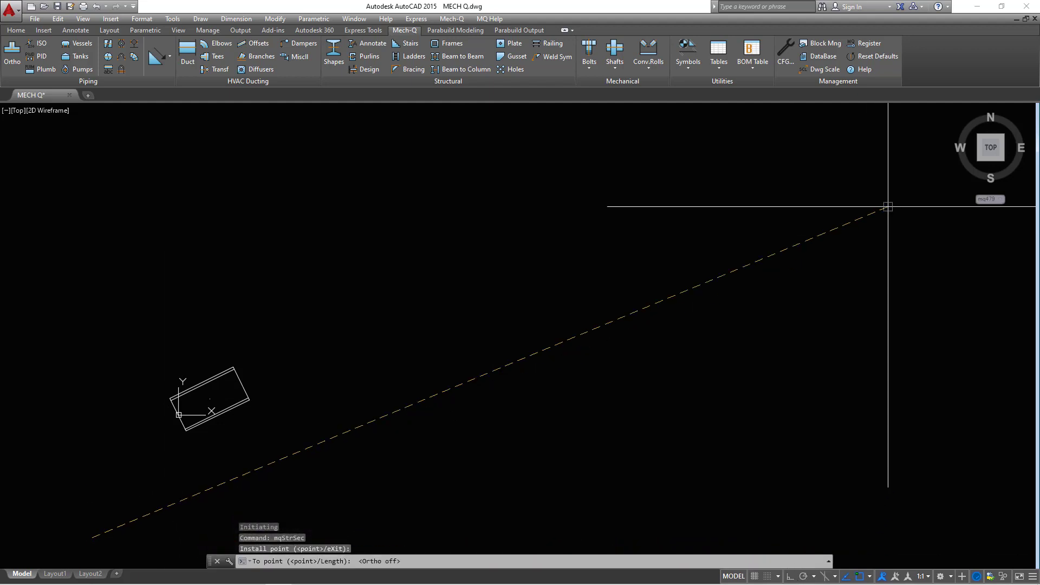
click(928, 137)
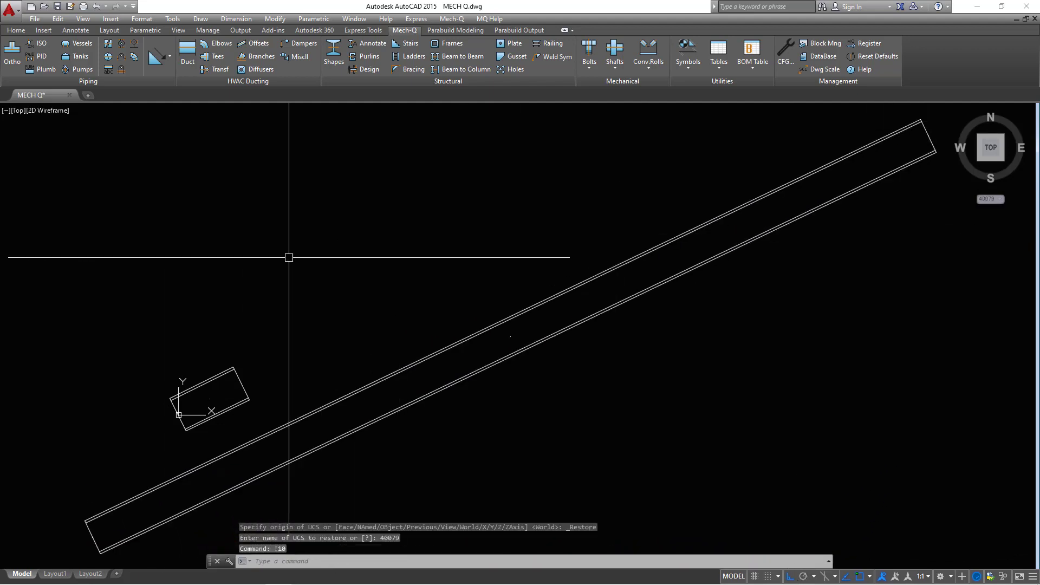
Erase the short sloping channel member near the origin.
scroll(198, 423, up, 2)
click(296, 300)
click(92, 437)
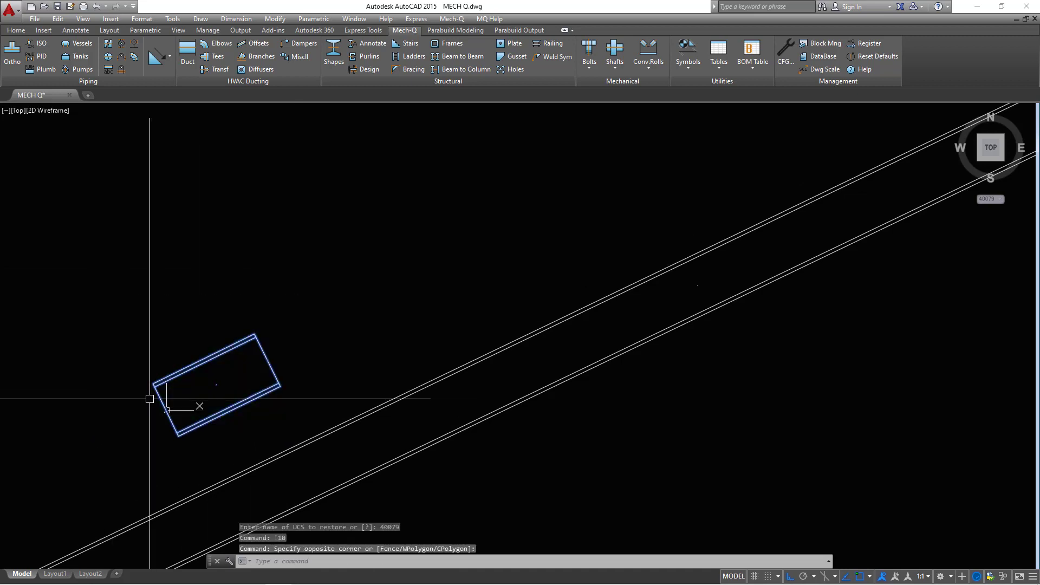
key(Delete)
scroll(348, 332, down, 2)
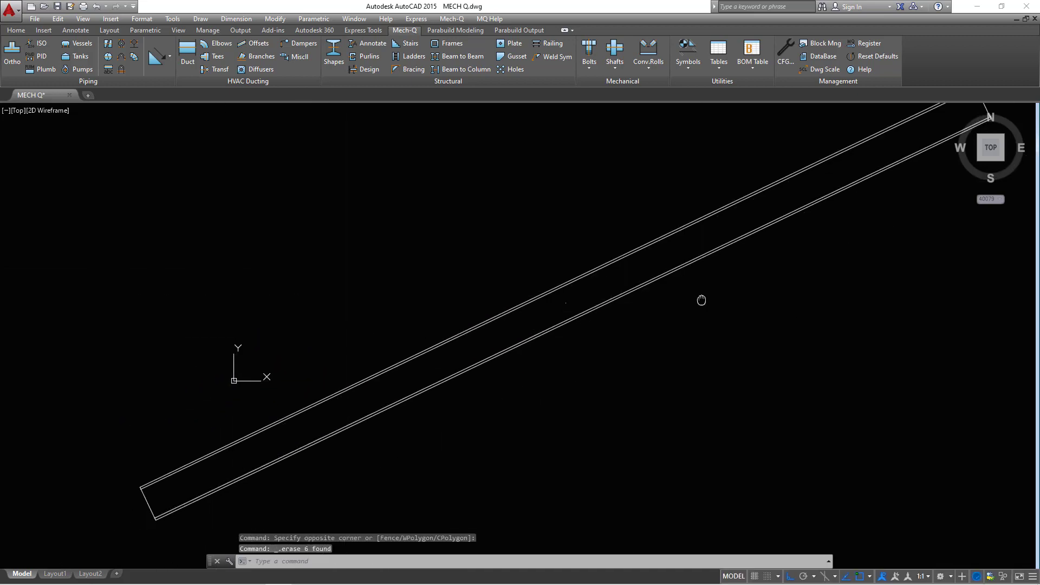
Examine the long sloping channel member along its length and at its upper end.
middle_drag(701, 300, 420, 420)
scroll(880, 225, up, 2)
scroll(653, 213, down, 1)
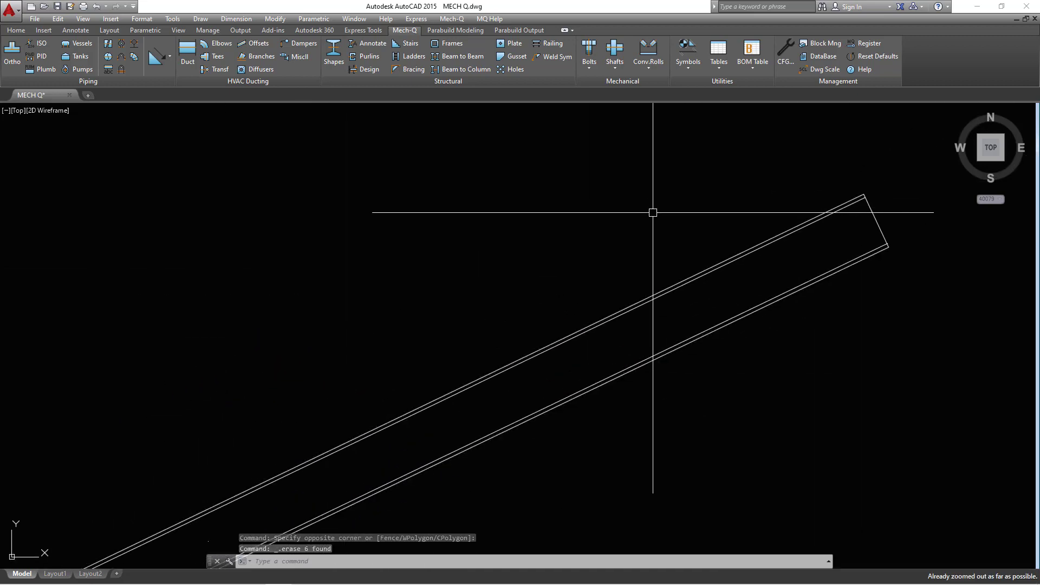
middle_drag(476, 390, 644, 267)
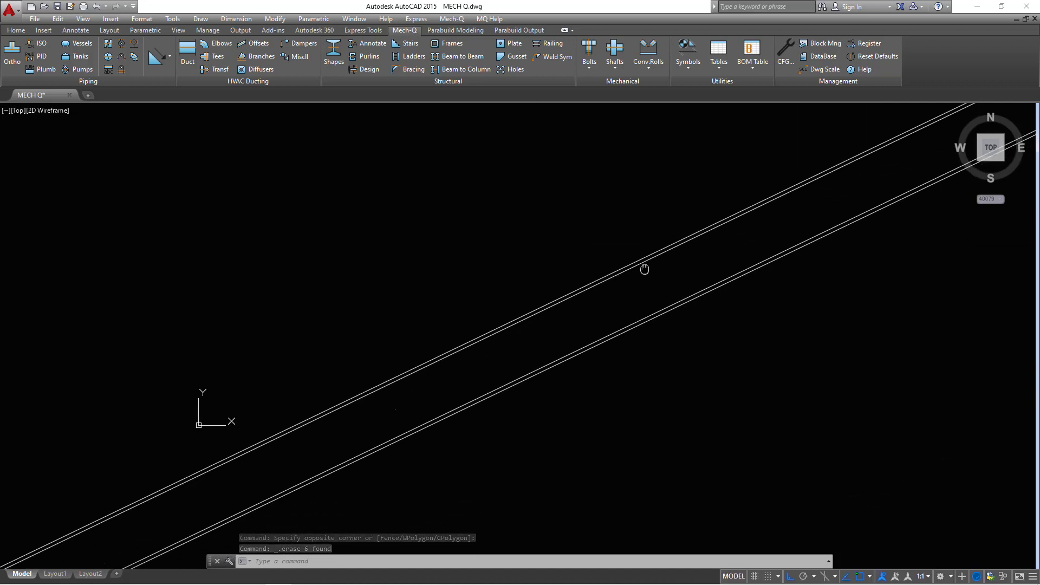
right_click(440, 217)
click(488, 328)
right_click(486, 235)
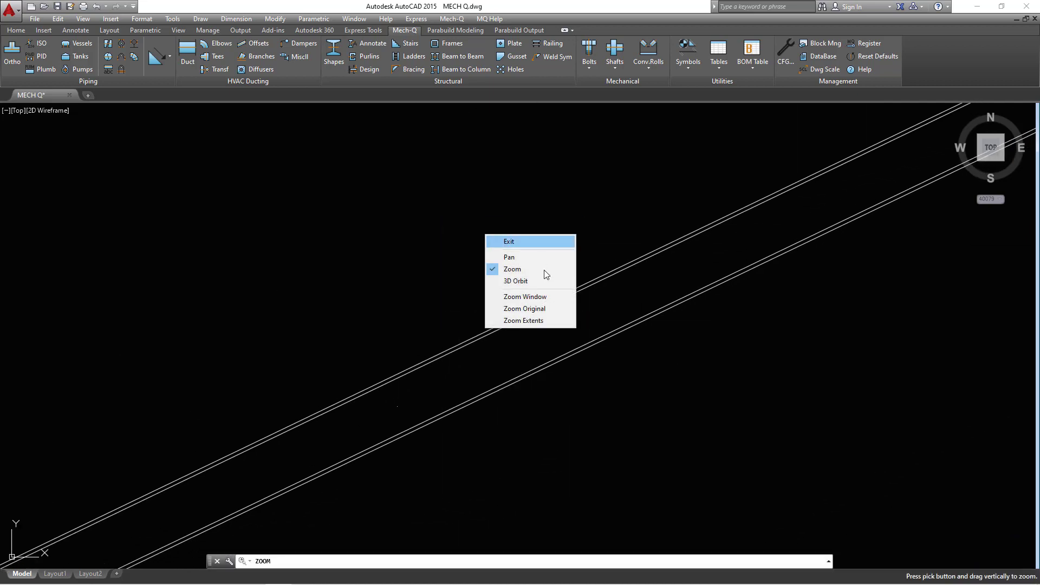
click(520, 320)
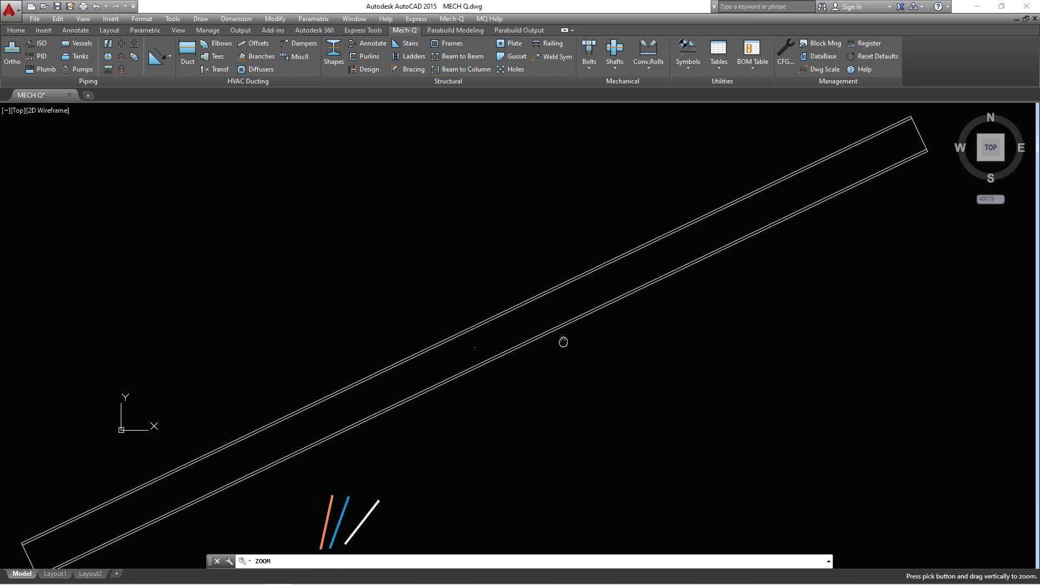
right_click(323, 256)
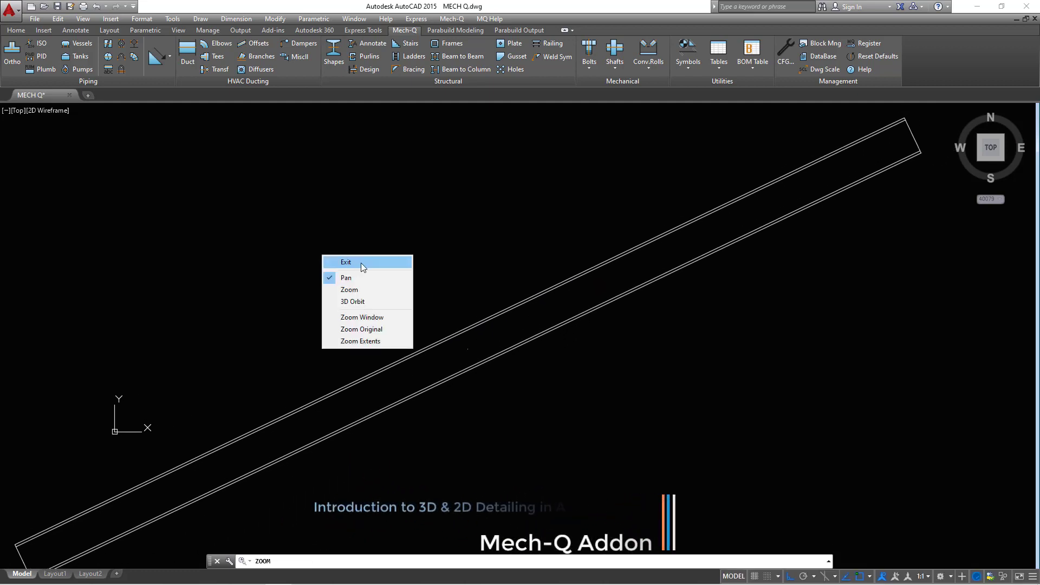
click(361, 264)
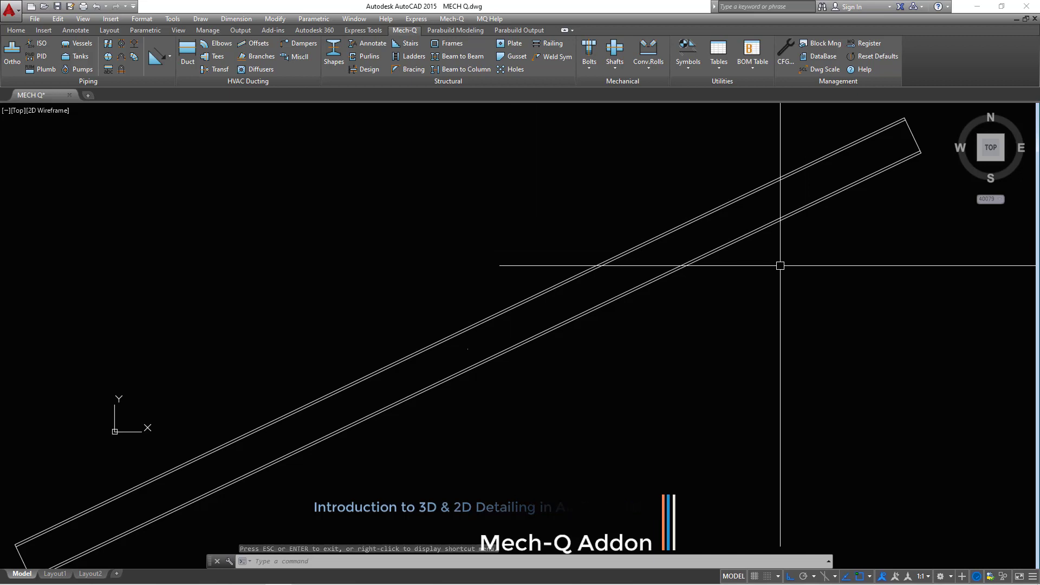
Open the Tubular Railing Utility and preview the Cored, Welded, Side Conveyor and Side Offset stanchion types.
click(552, 47)
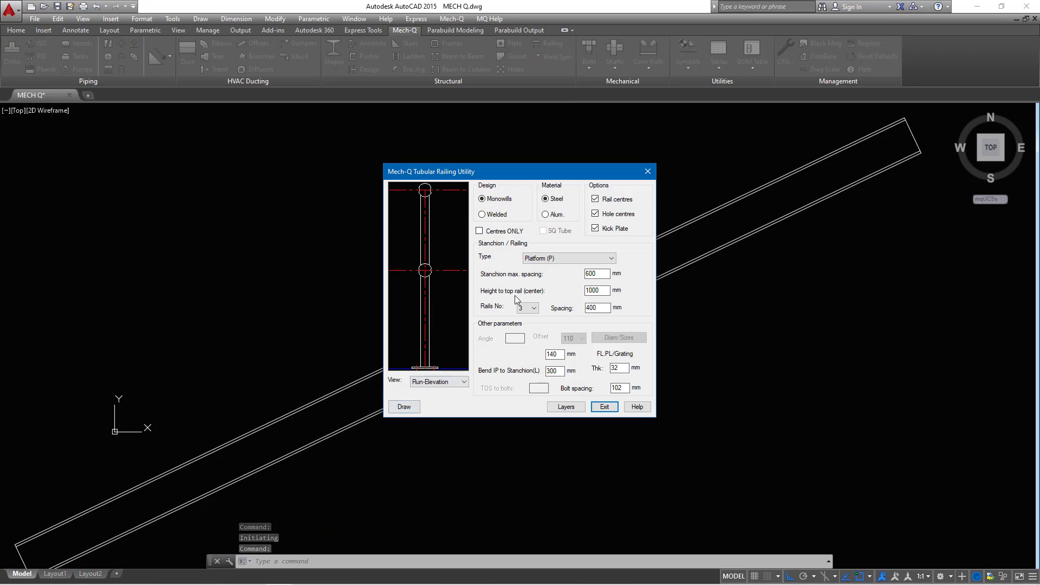
click(592, 259)
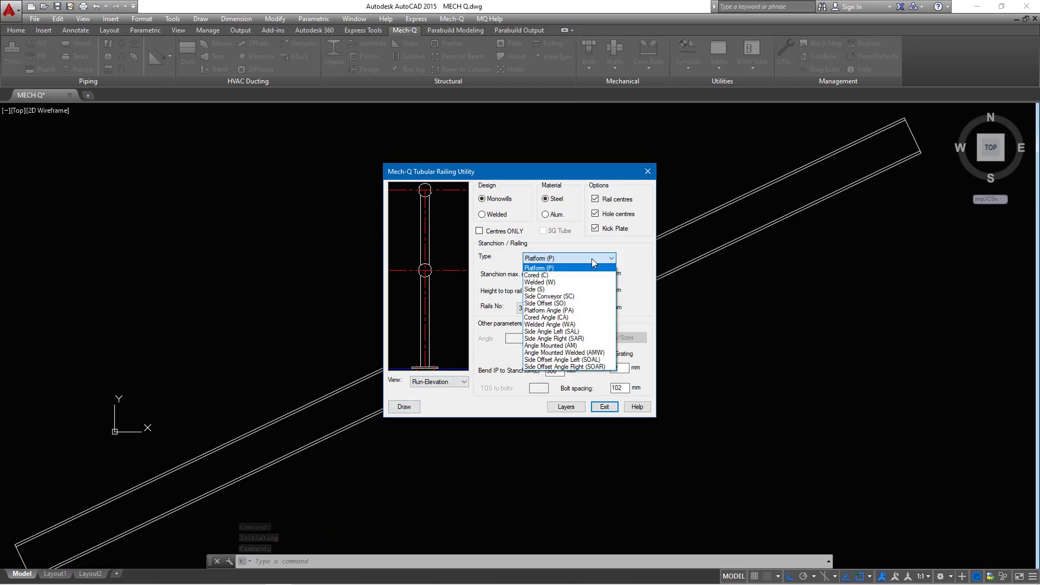
click(541, 276)
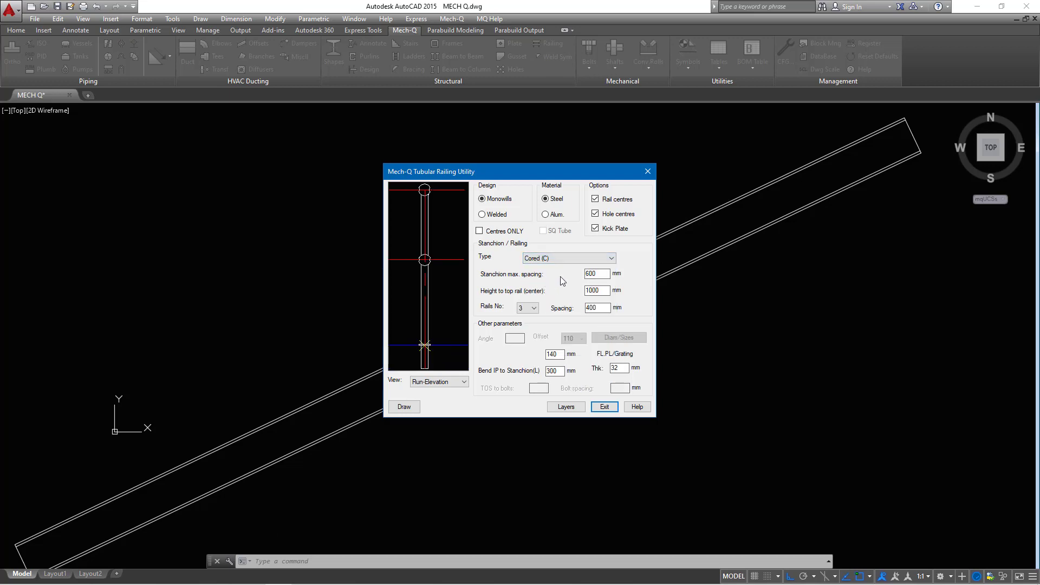
click(611, 260)
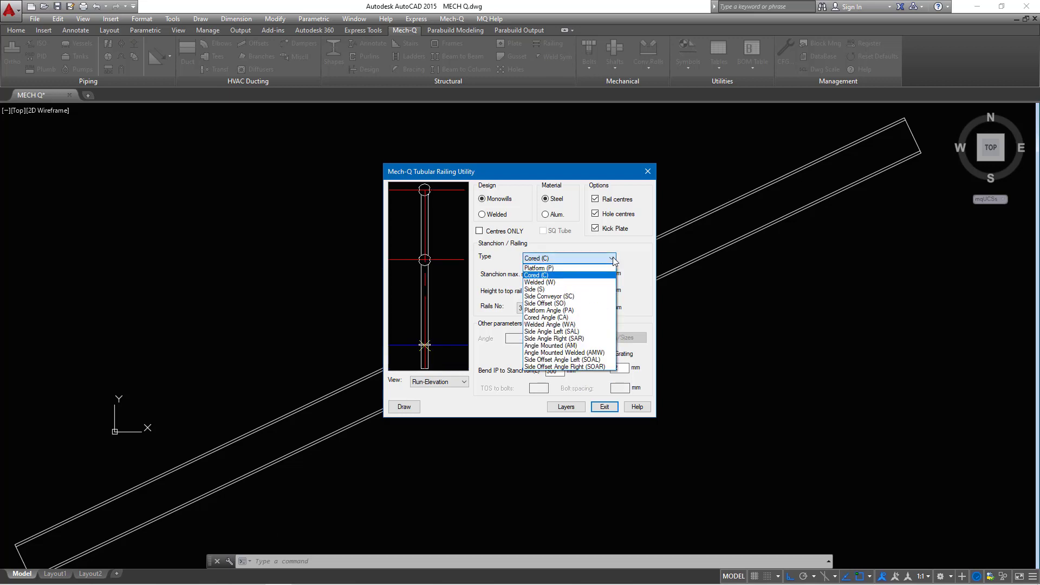
click(552, 282)
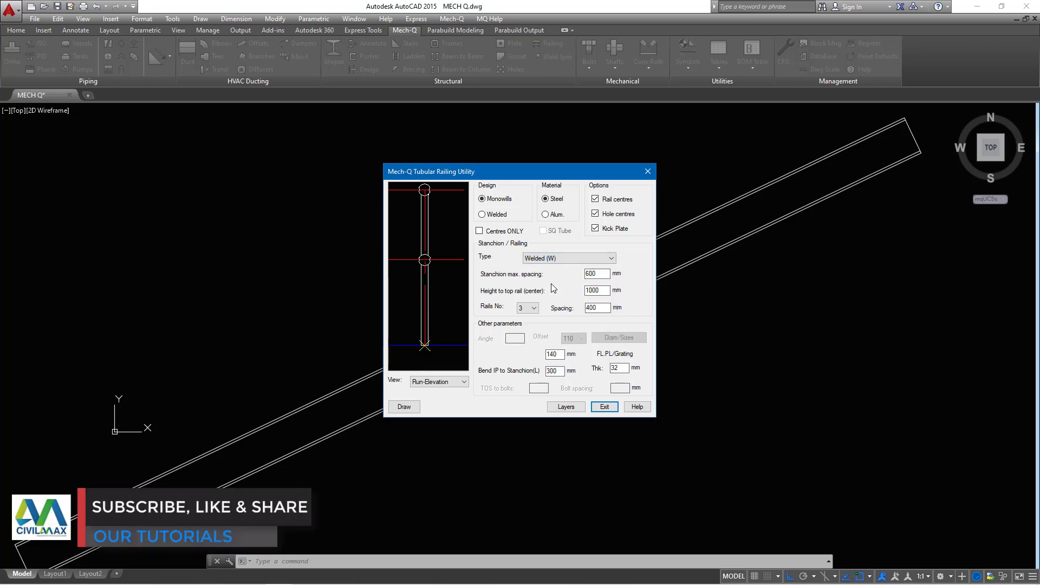
click(607, 263)
click(545, 297)
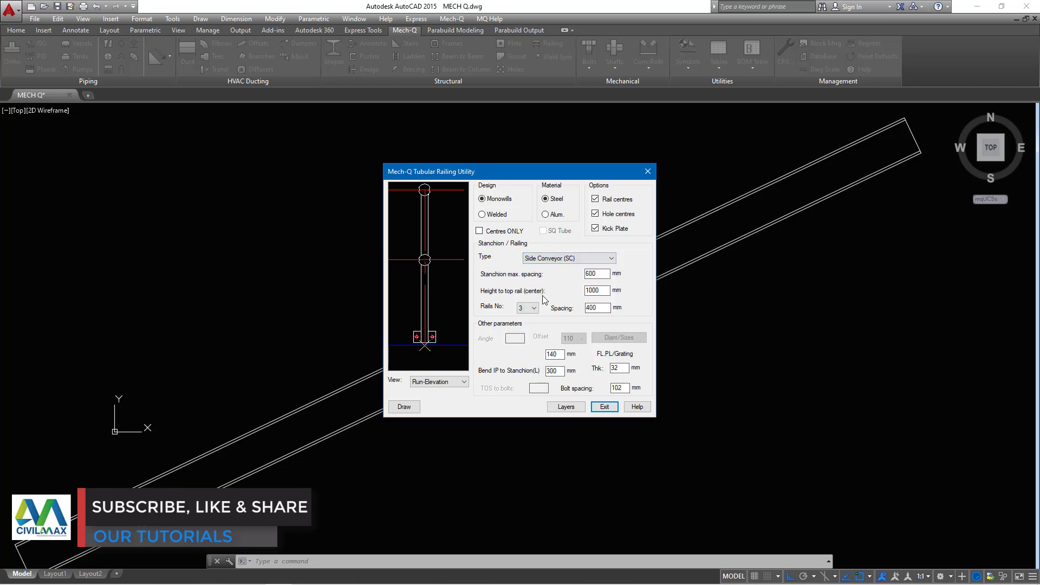
click(607, 259)
click(574, 302)
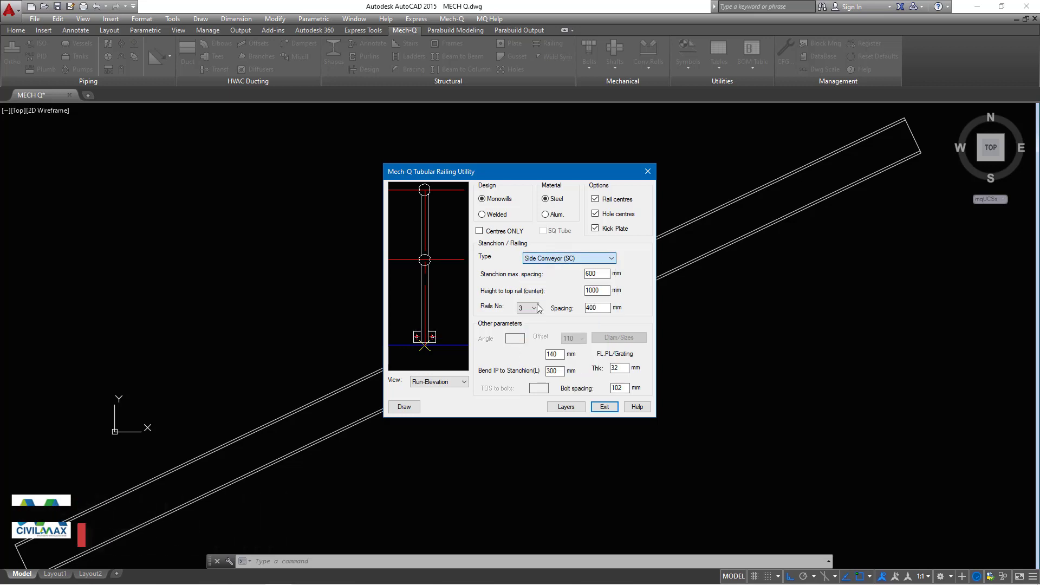
Try the Cored Angle, Side Offset Angle Right and Platform Angle stanchion types for the run elevation.
click(612, 259)
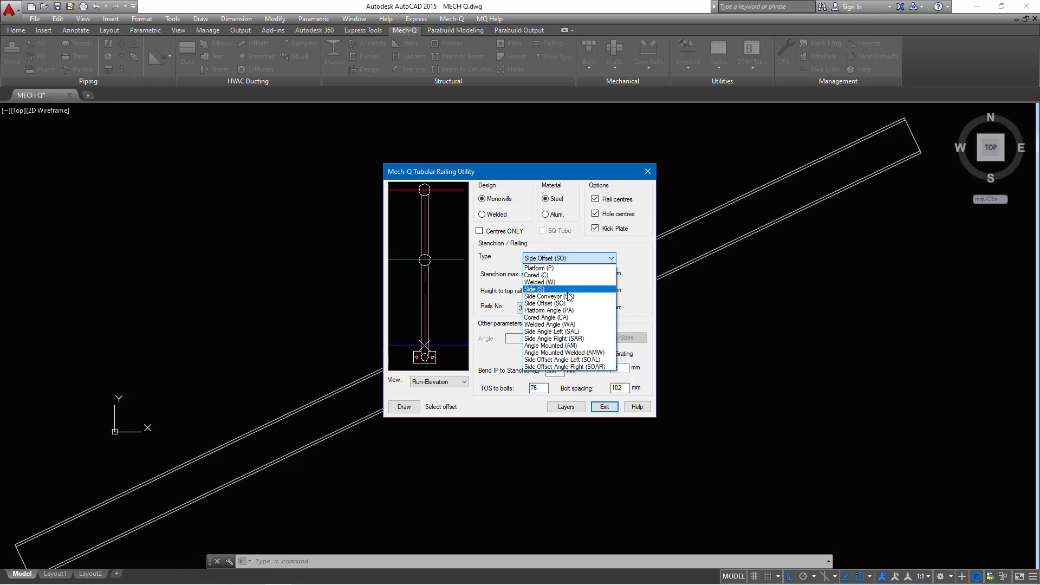
click(540, 318)
click(577, 320)
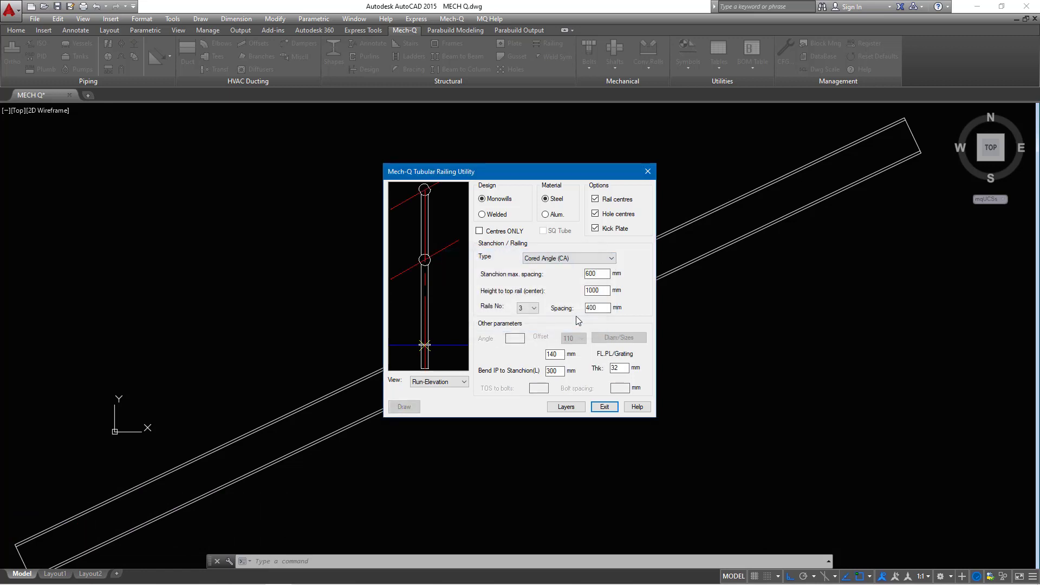
click(616, 260)
click(550, 368)
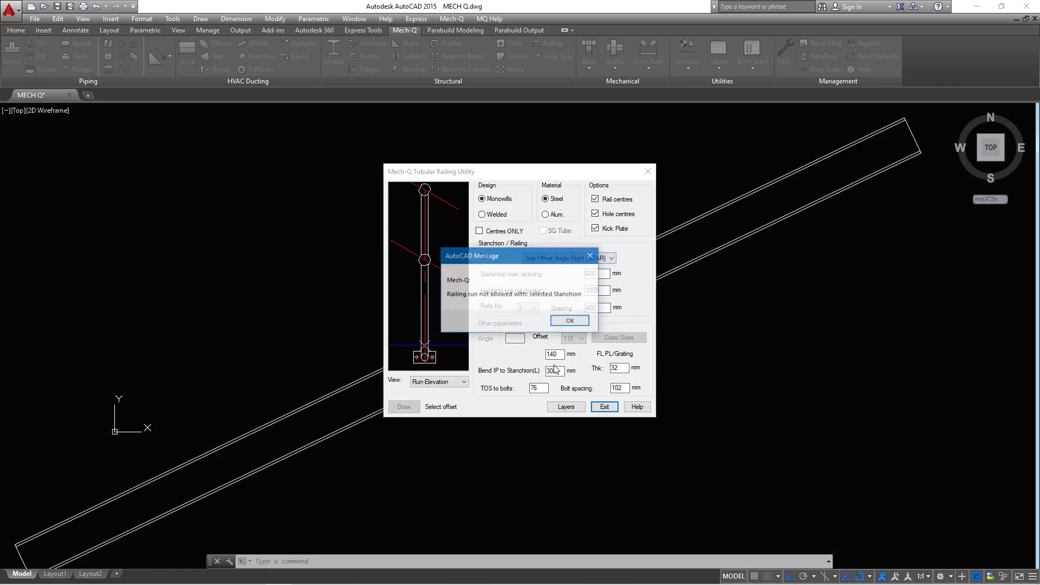
click(576, 322)
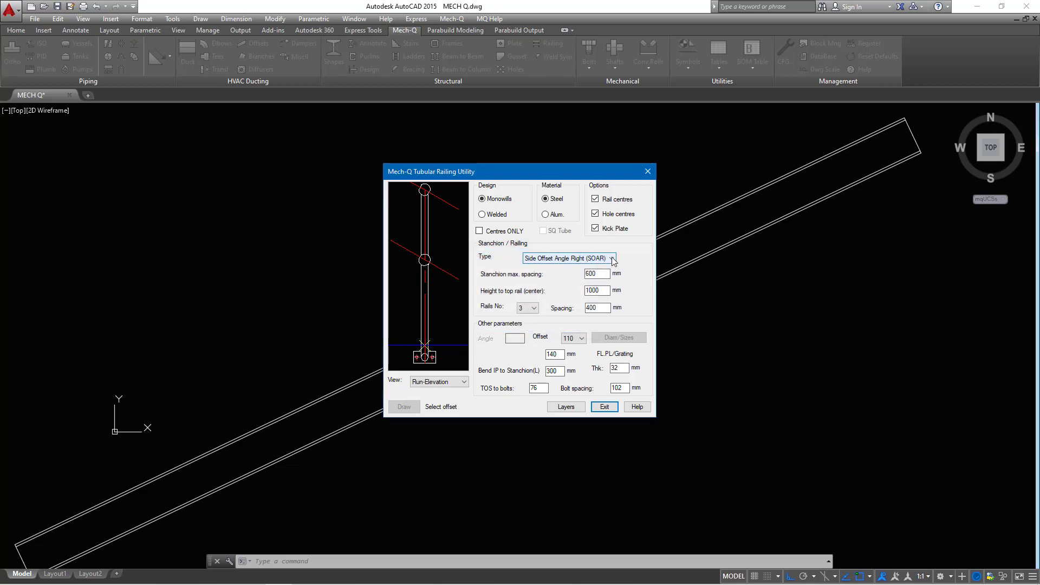
click(613, 259)
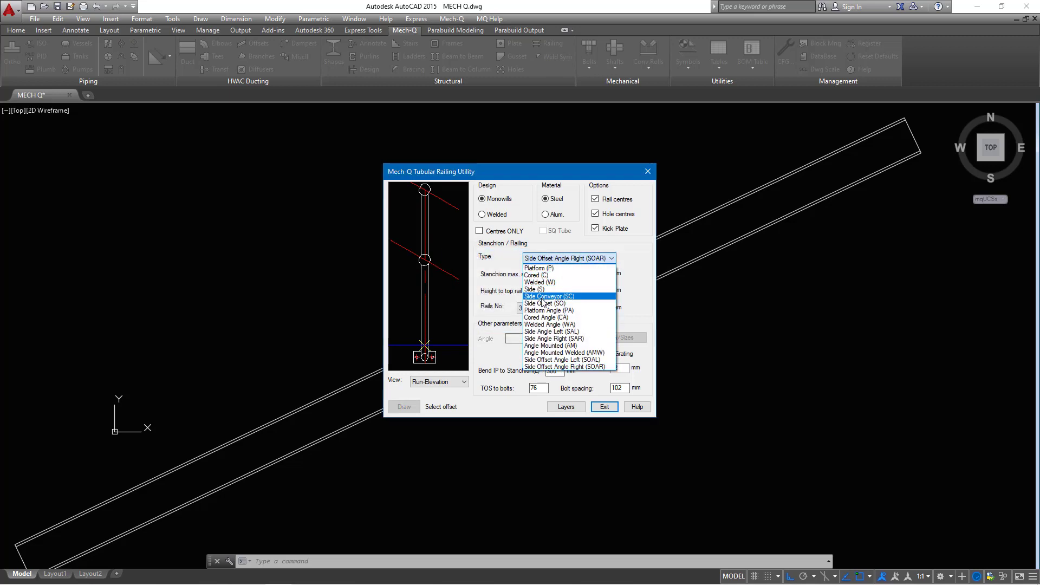
click(553, 311)
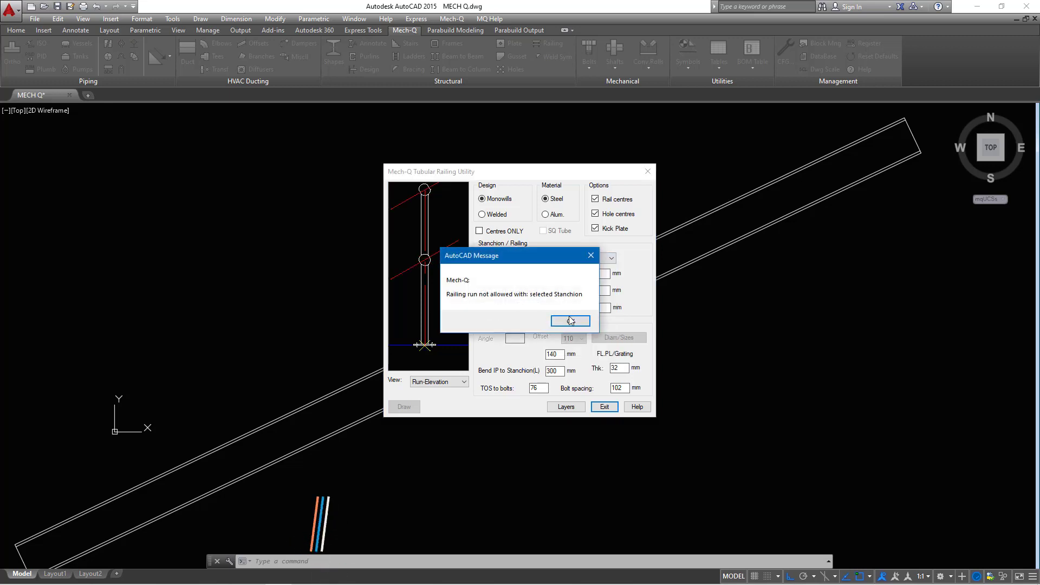
click(571, 324)
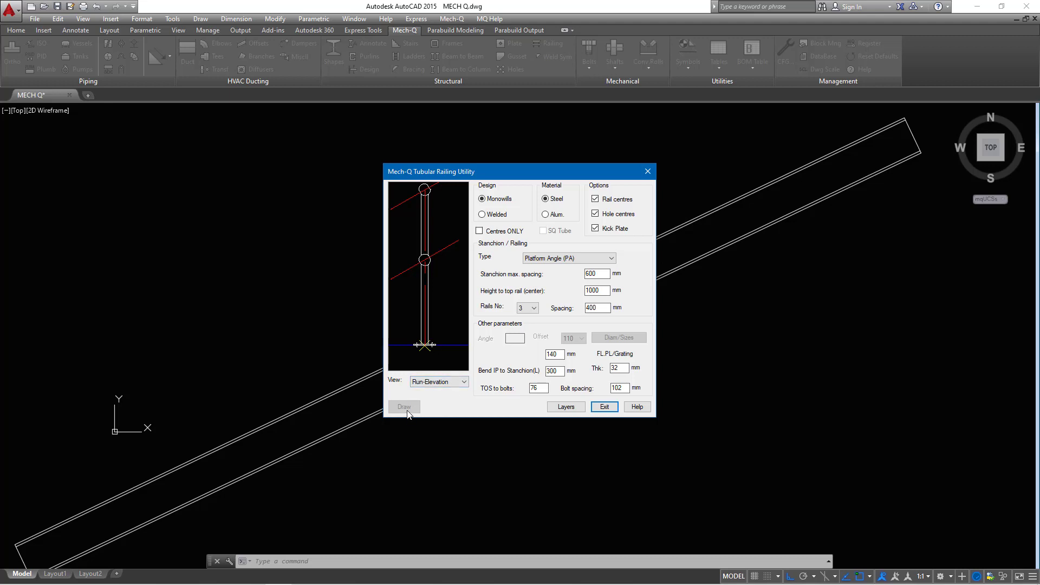
Set the stanchion type to Platform (P) and place the railing run between the two upper-edge corners of the sloping channel.
click(612, 259)
click(543, 268)
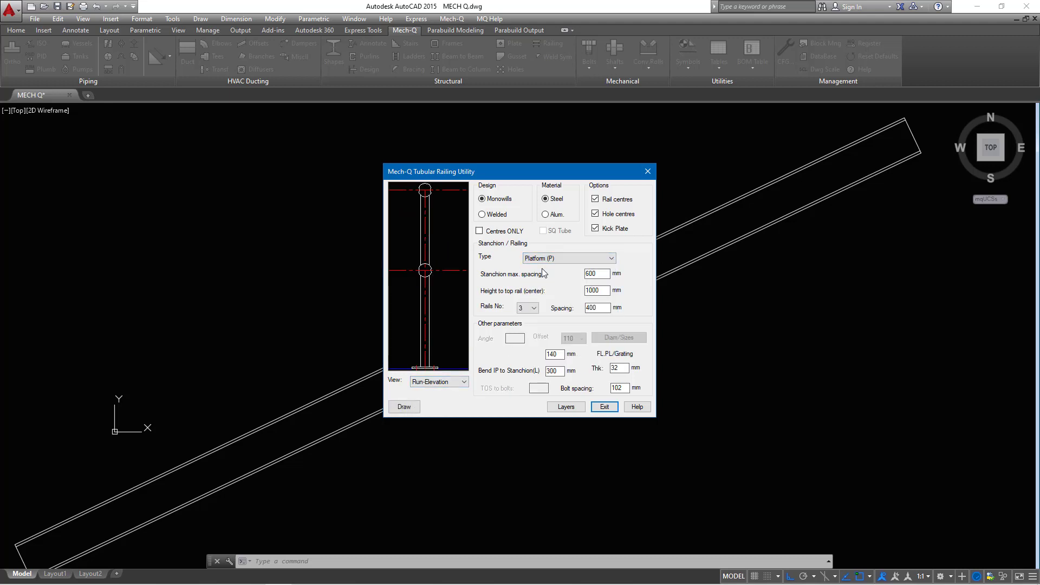
click(411, 412)
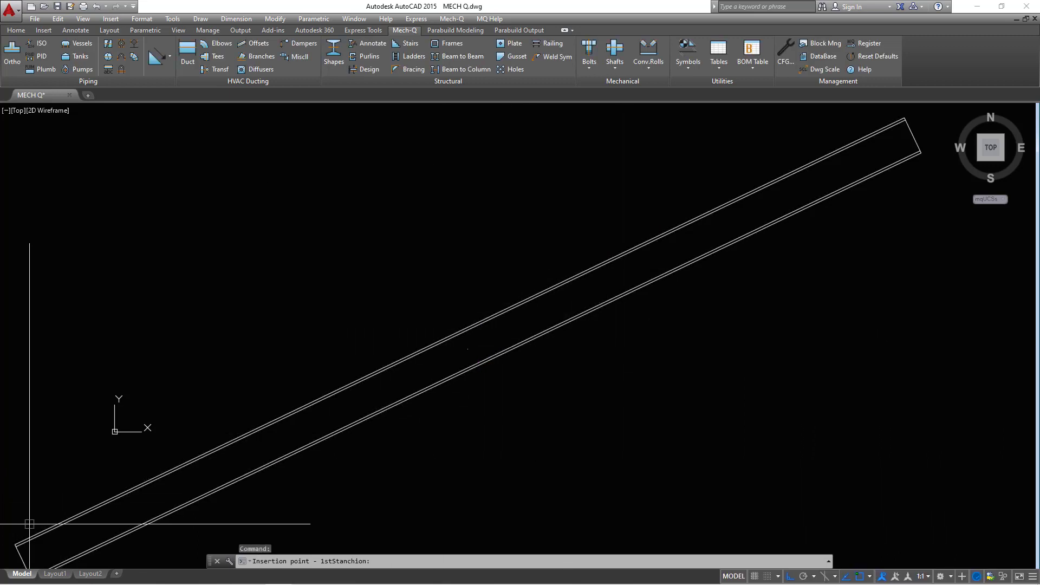
scroll(14, 545, up, 3)
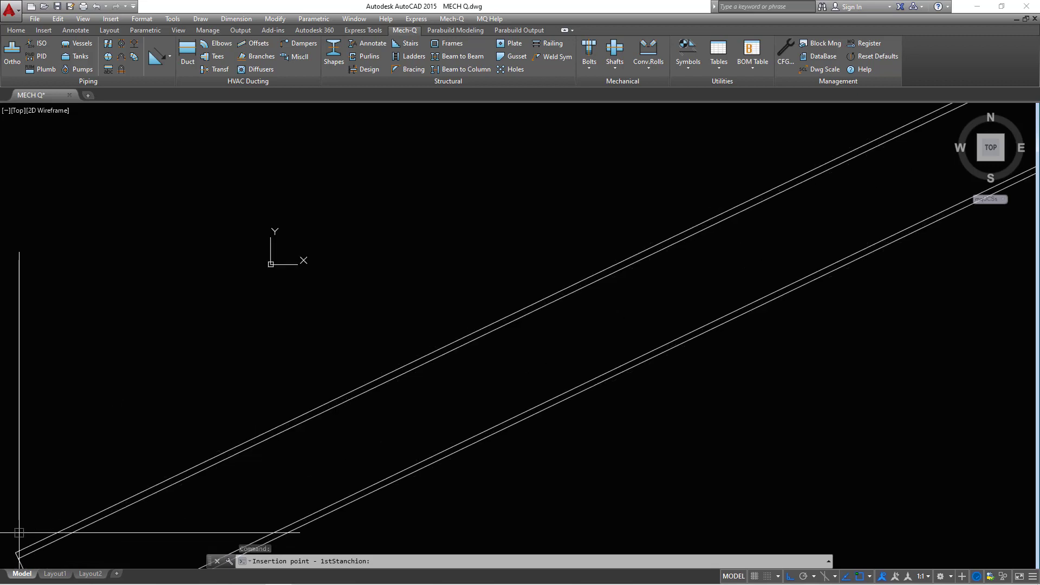
click(15, 552)
scroll(108, 493, down, 3)
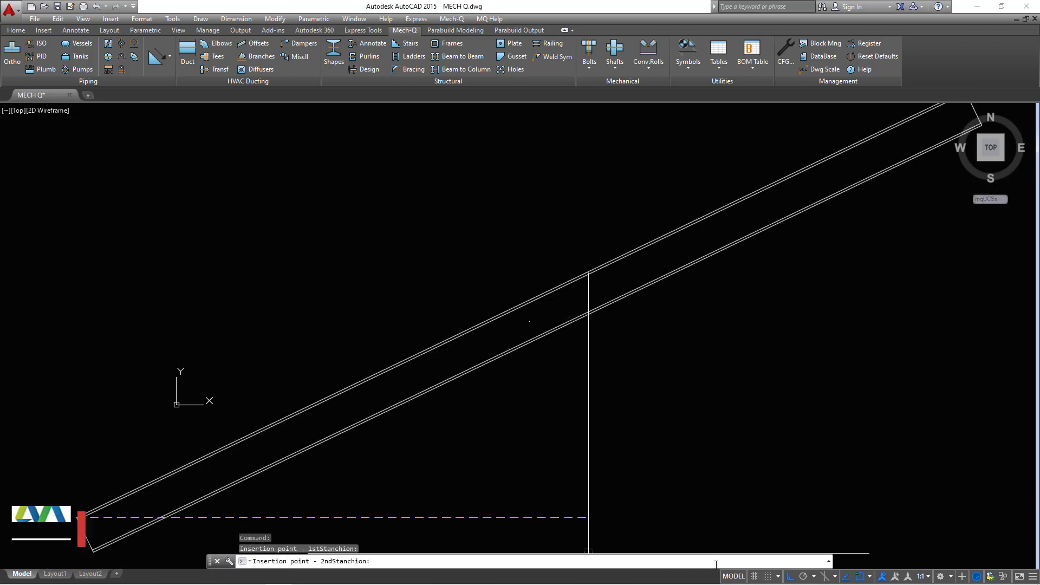
key(F8)
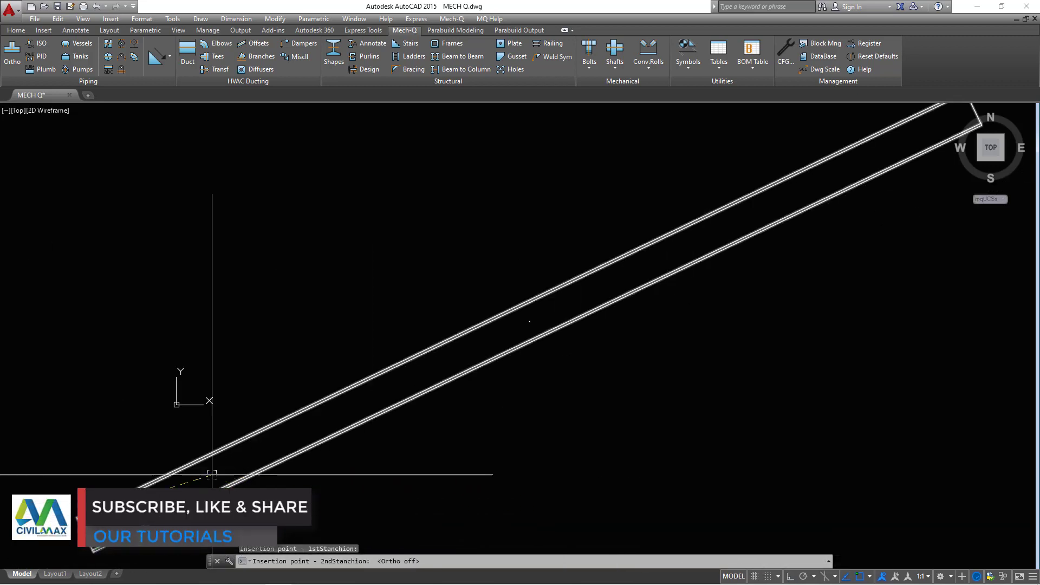
scroll(127, 478, down, 2)
middle_drag(596, 305, 490, 432)
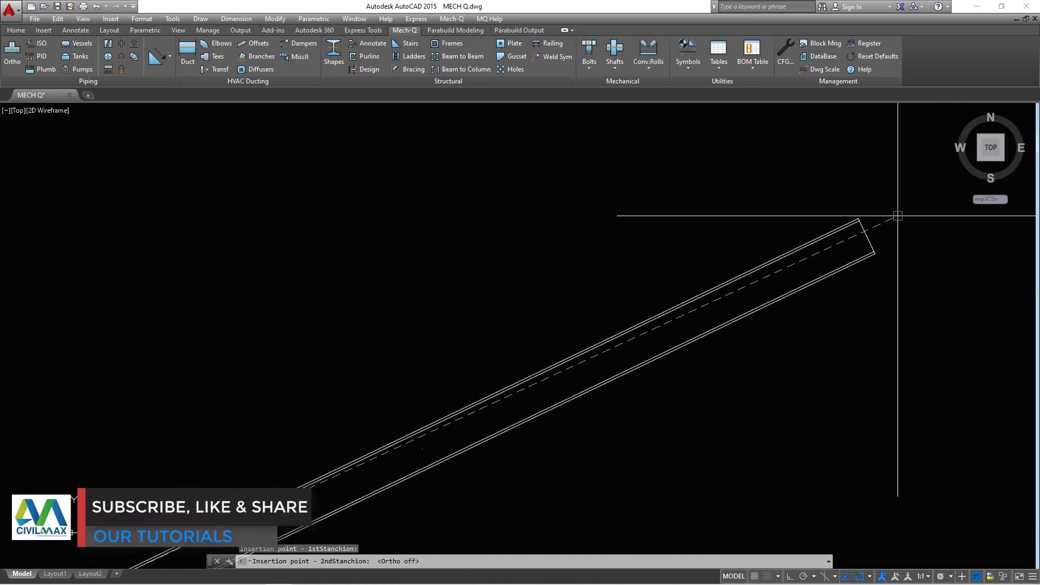
click(858, 219)
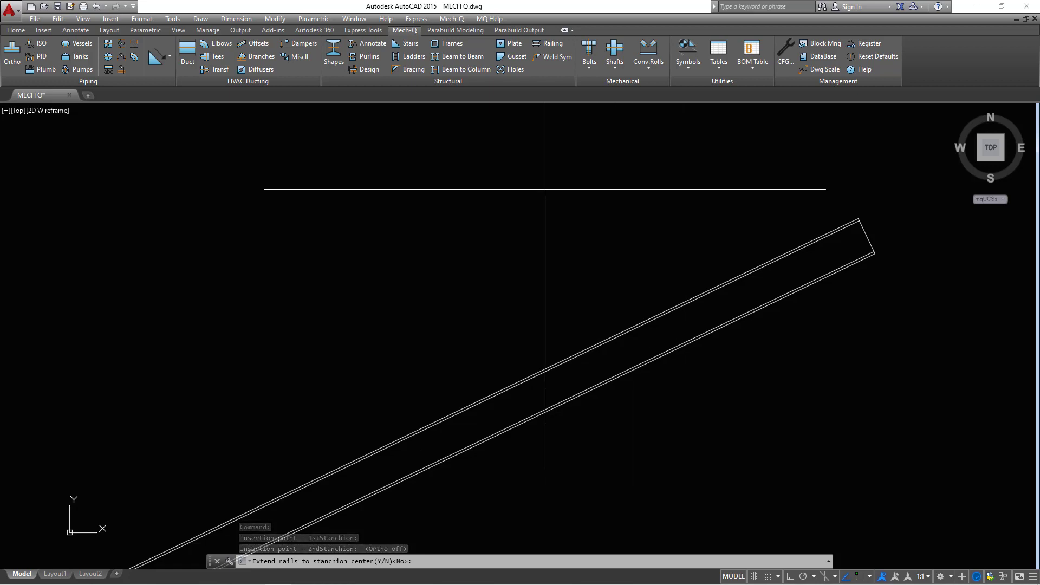
Keep the rails from extending to the stanchion centres and add closure bends at the first and second stanchions.
key(Return)
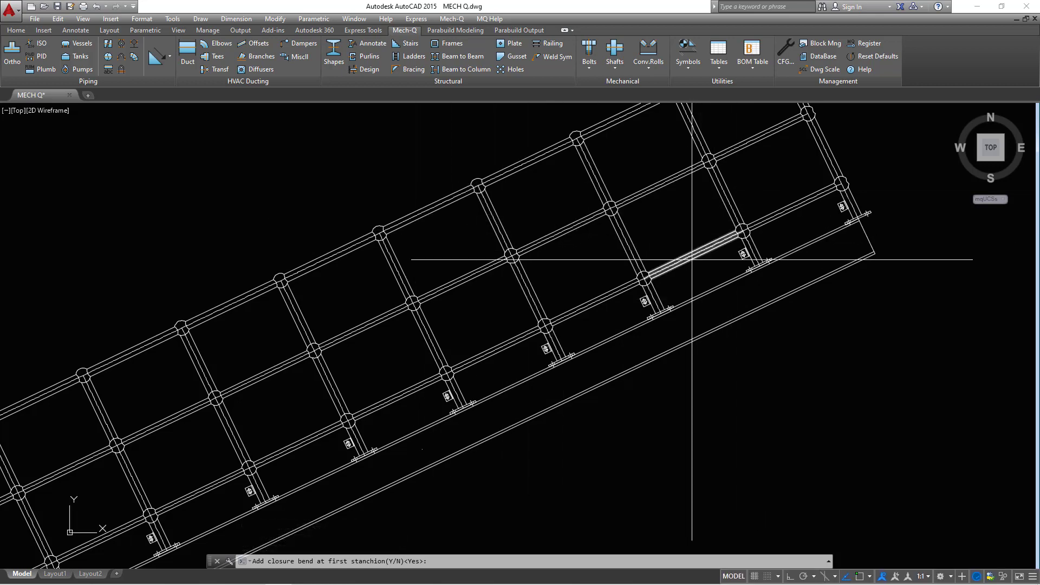
scroll(690, 321, up, 2)
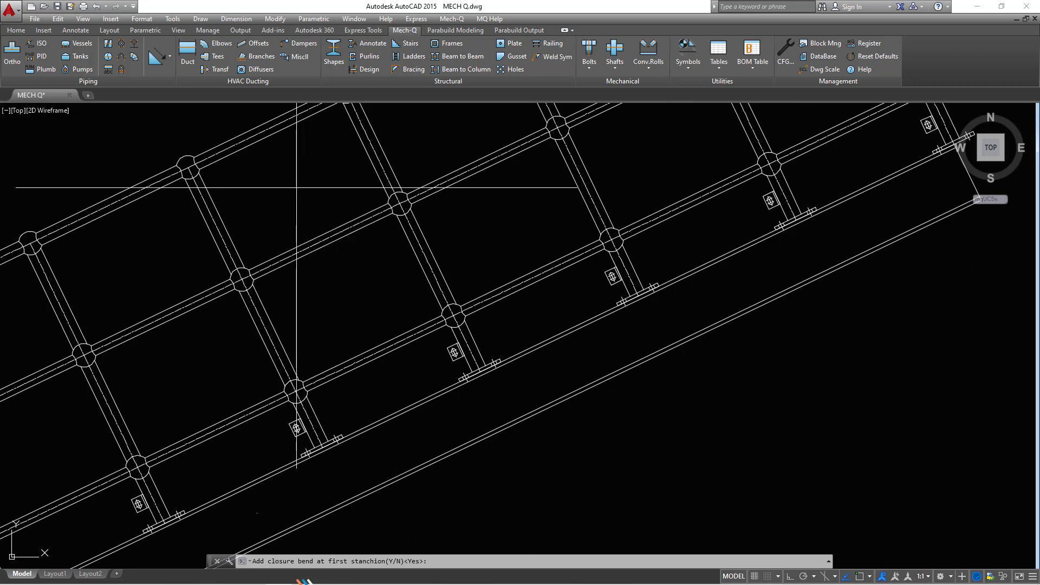
key(Return)
key(Return)
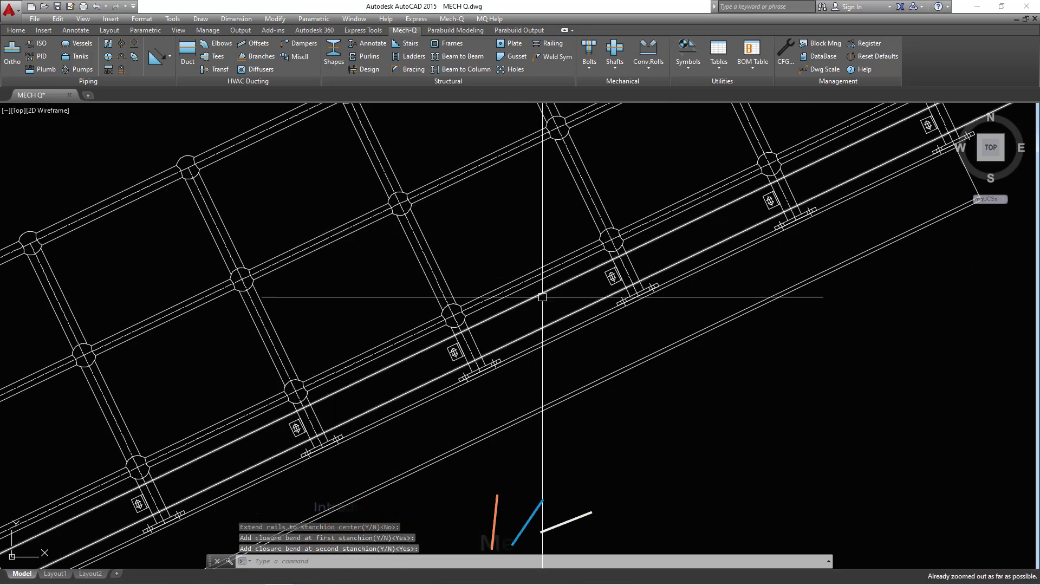
Examine the full railing run along the sloping channel, including its rails, stanchions, kick plate and closure bends.
middle_drag(527, 255, 526, 348)
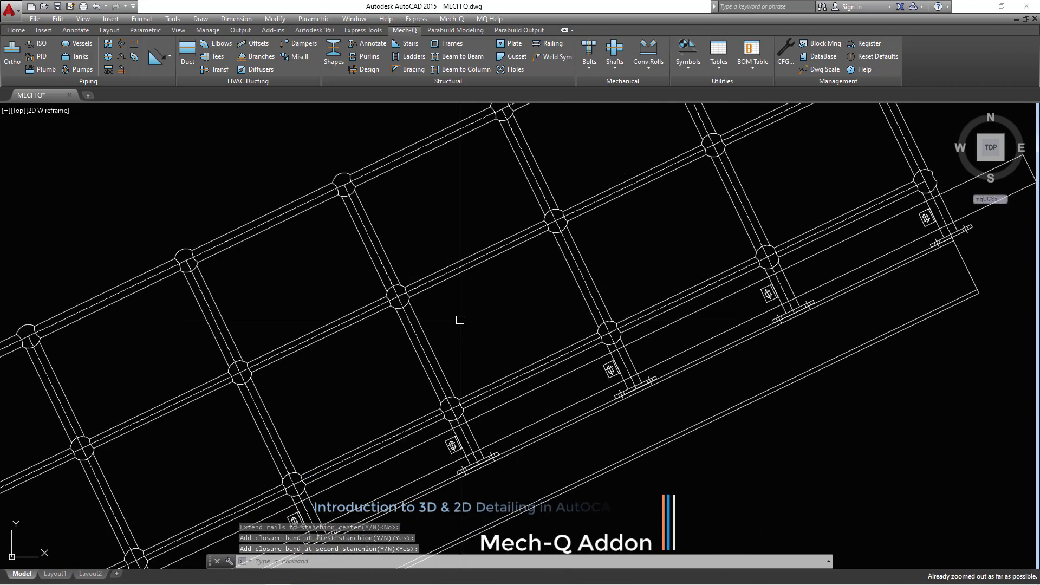
right_click(472, 225)
click(531, 327)
right_click(473, 208)
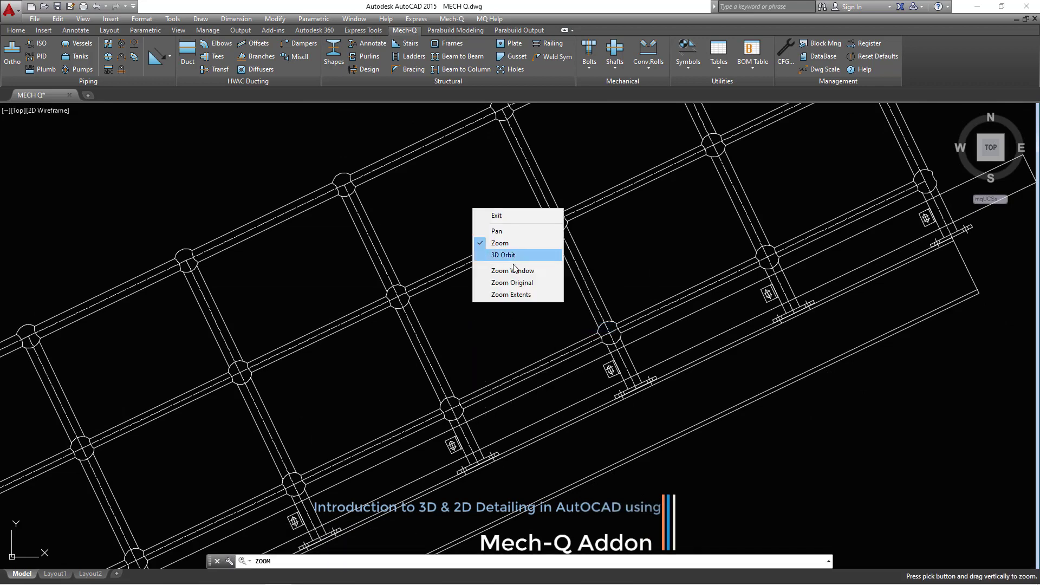
click(512, 296)
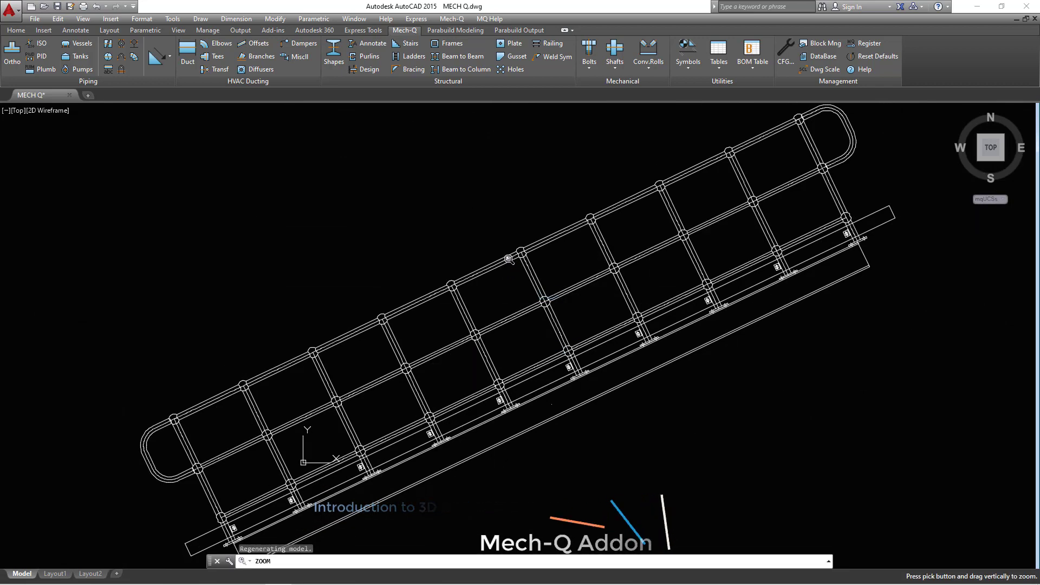
mouse_move(829, 314)
middle_down()
mouse_move(732, 291)
mouse_move(729, 278)
middle_up()
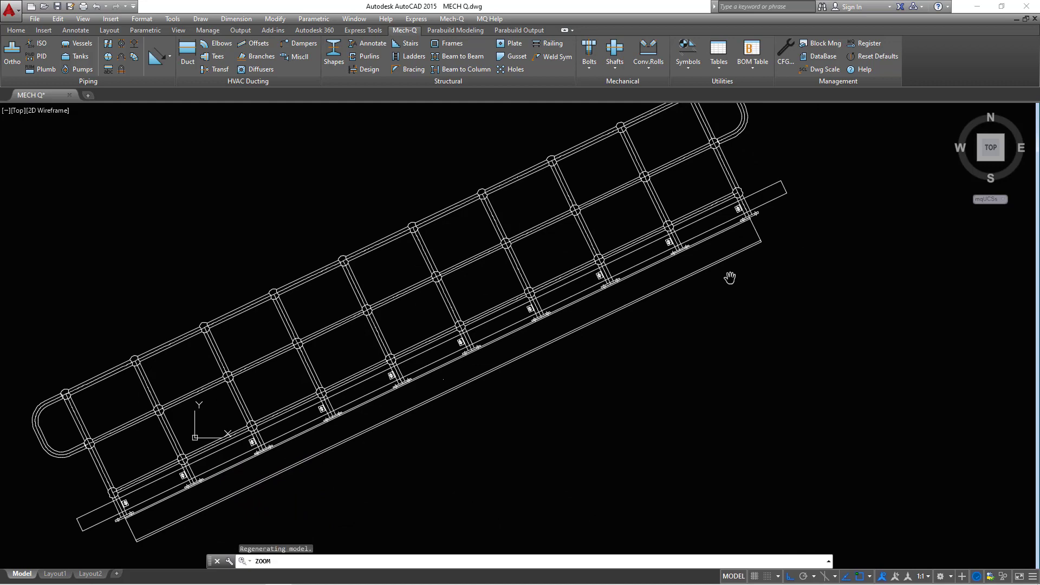
scroll(730, 278, down, 6)
right_click(693, 239)
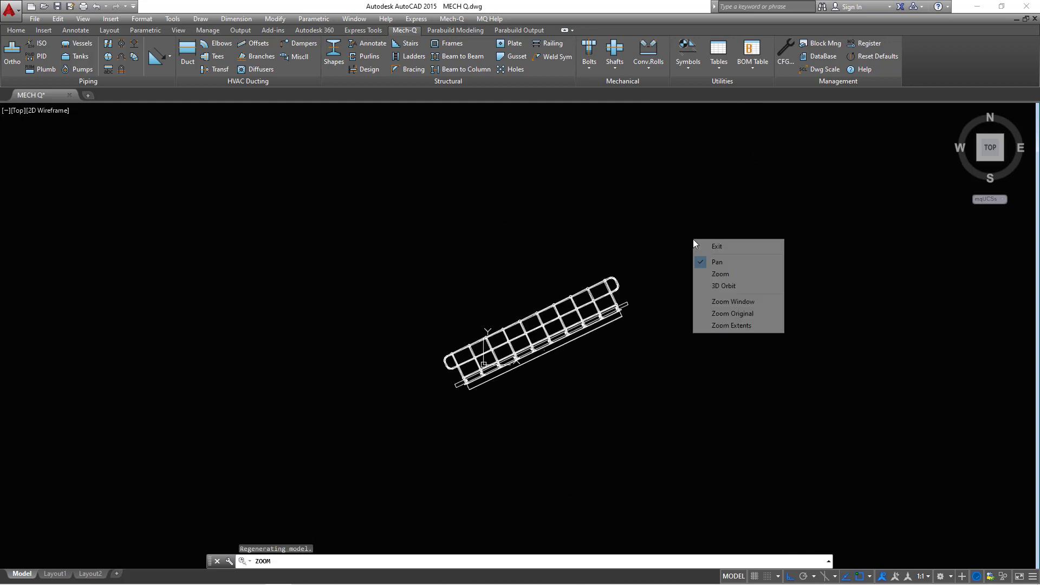
click(733, 247)
scroll(594, 335, up, 6)
middle_drag(595, 334, 600, 333)
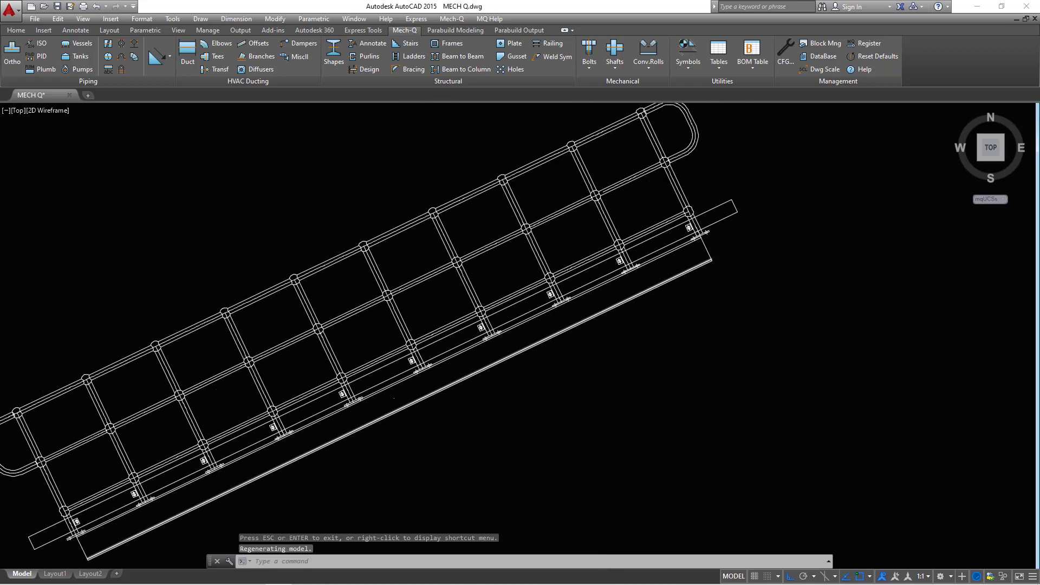
Erase the railing run together with the sloping channel member.
scroll(604, 312, down, 4)
click(715, 179)
click(314, 472)
key(Delete)
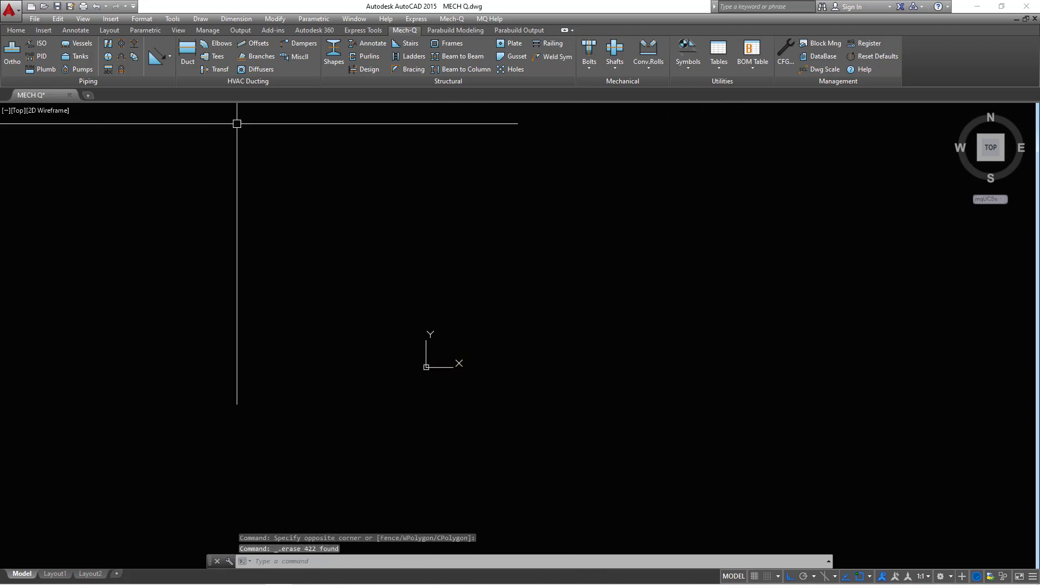
Draw a longer sloping 200x75x23 channel member in side view, rising across the drawing area.
click(334, 59)
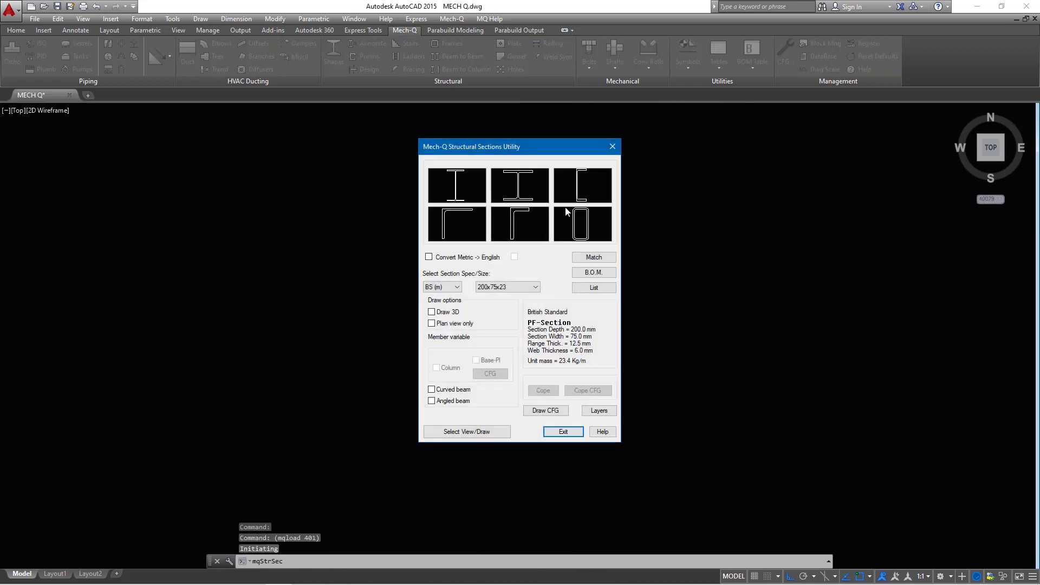
click(457, 431)
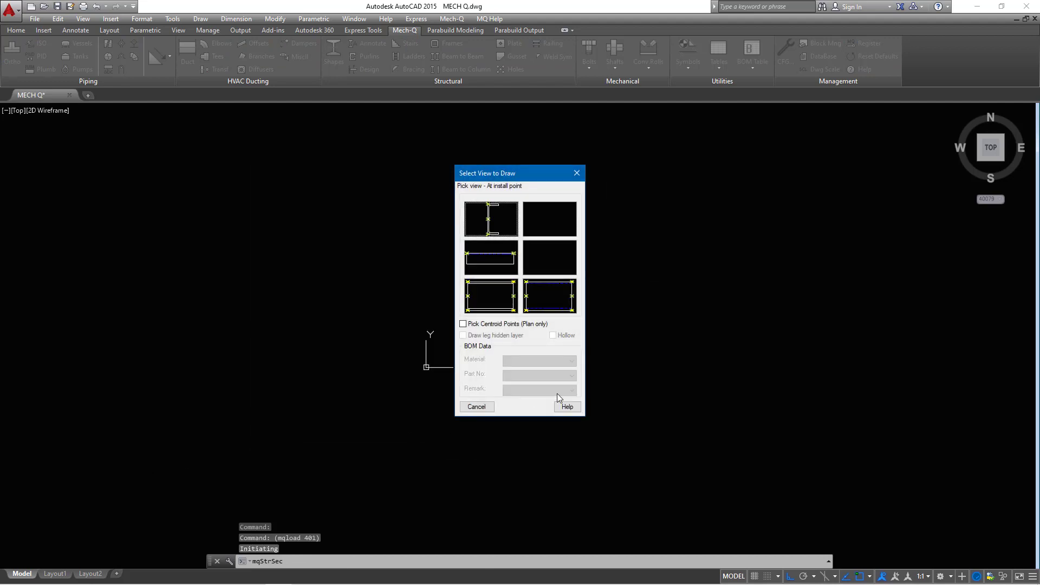
click(500, 293)
click(48, 526)
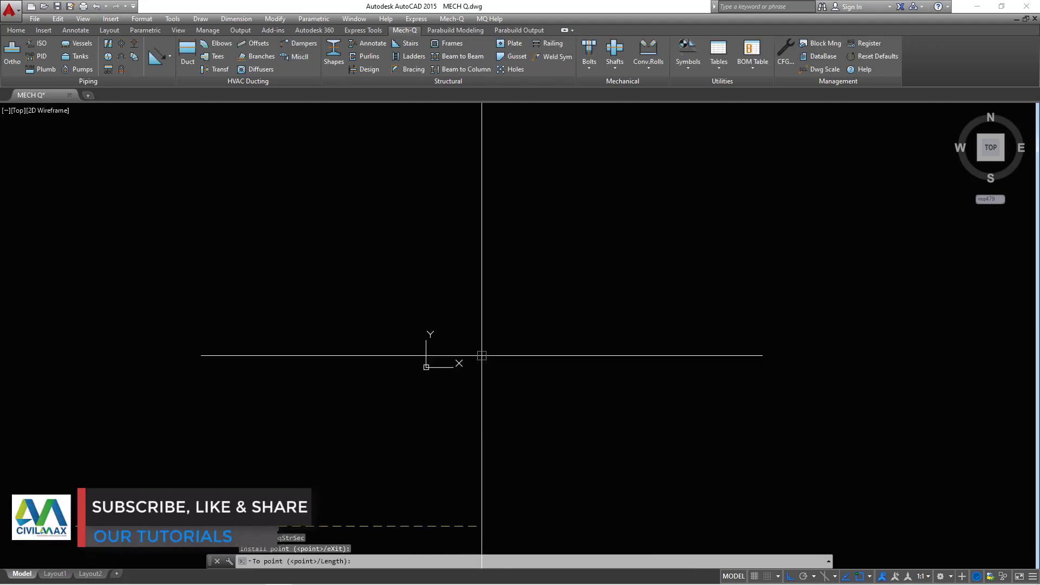
click(921, 139)
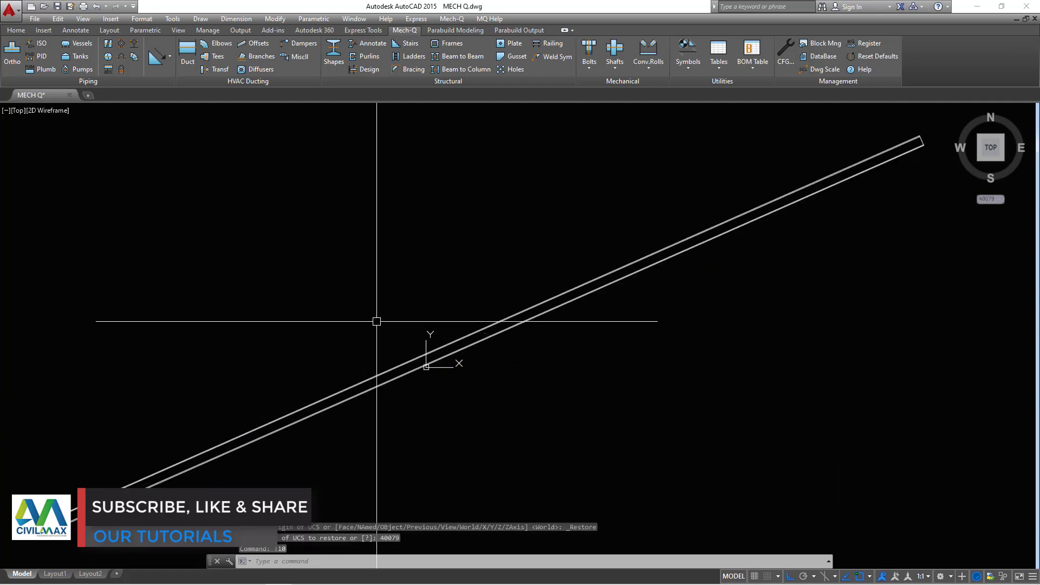
Open the Tubular Railing Utility and compare the Welded design with Monowills, leaving Monowills selected.
click(554, 43)
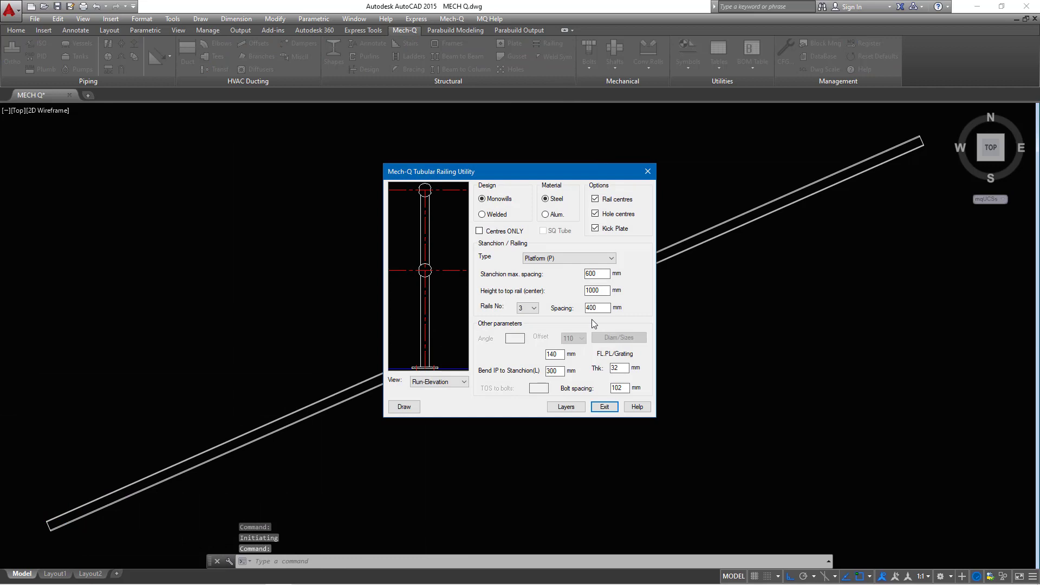
click(482, 214)
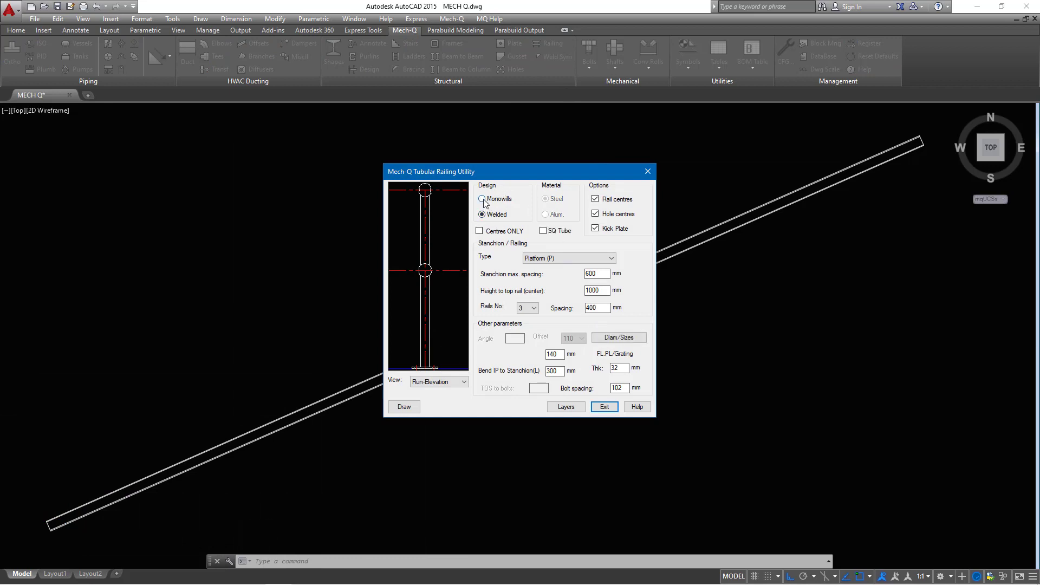
click(483, 199)
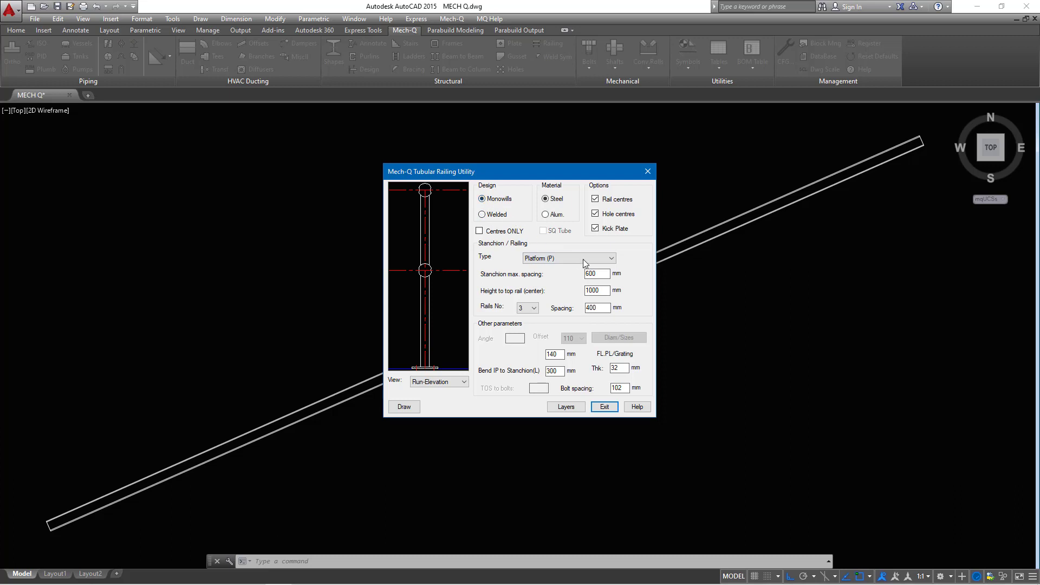
Preview the Cored, Welded, Side, Side Conveyor and Side Offset stanchion types in run elevation.
click(611, 260)
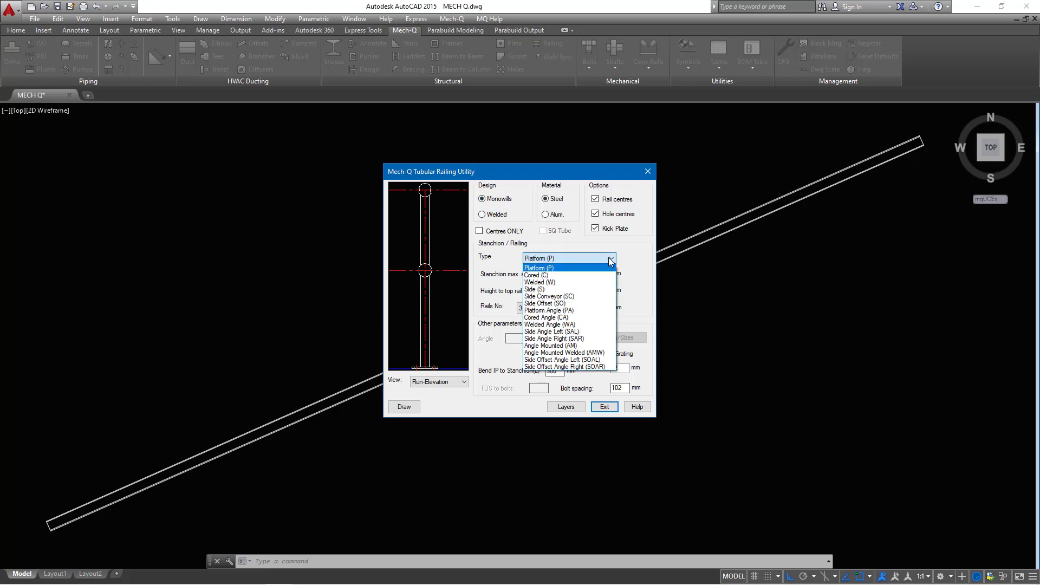
click(548, 276)
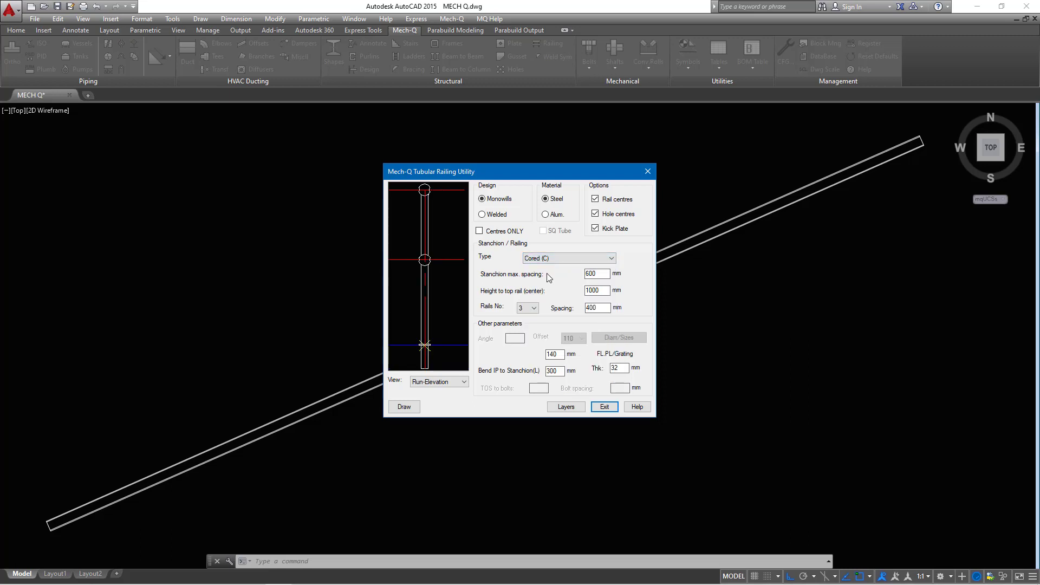
click(611, 258)
click(609, 271)
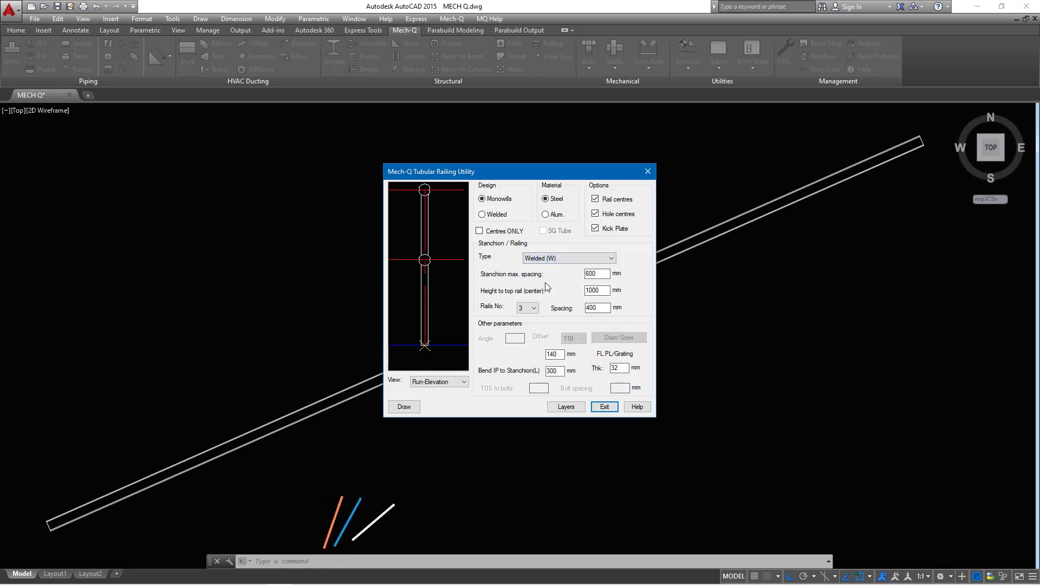
click(611, 258)
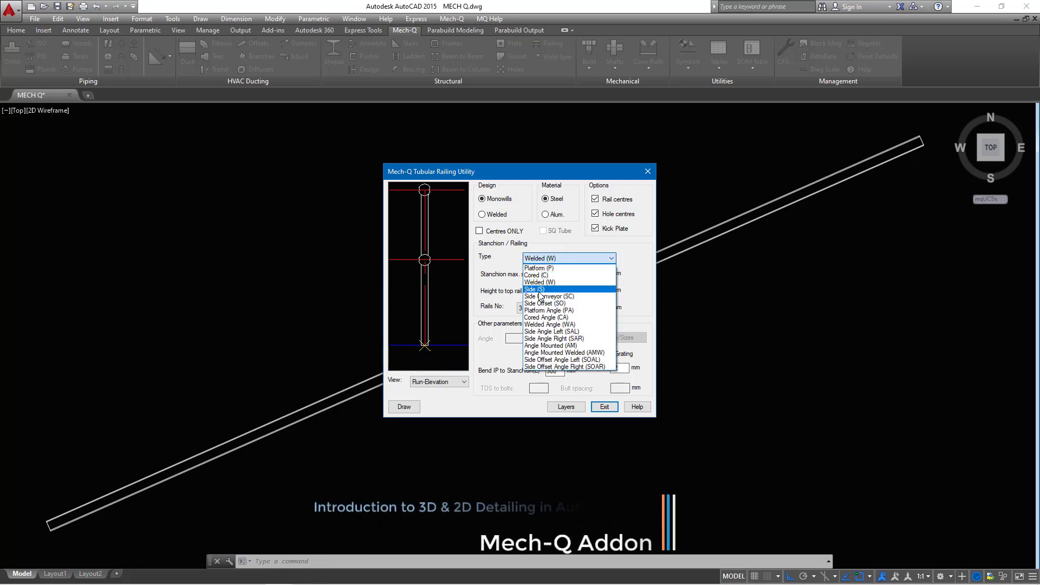
click(581, 287)
click(612, 259)
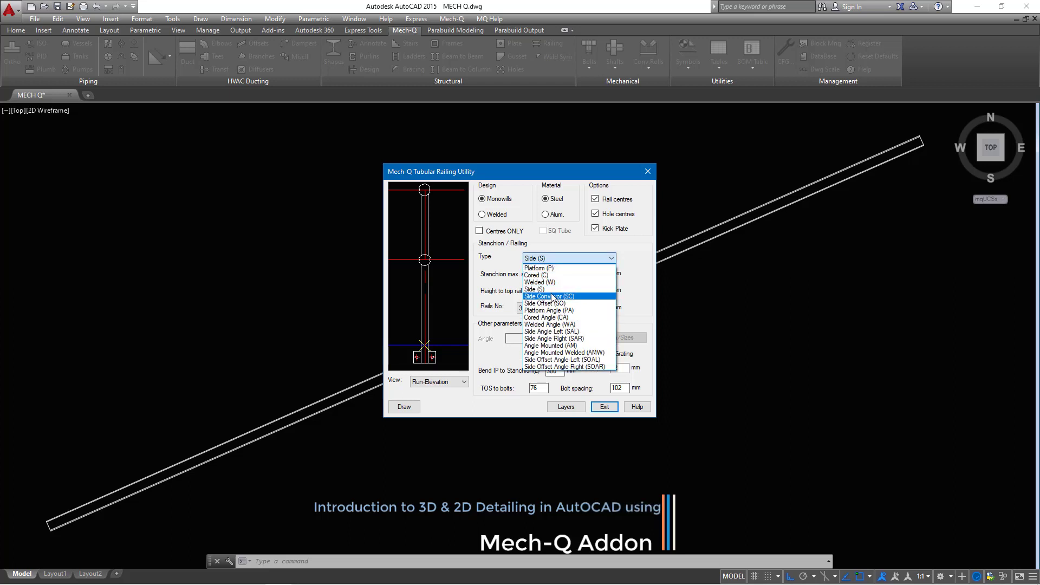
click(562, 293)
click(611, 258)
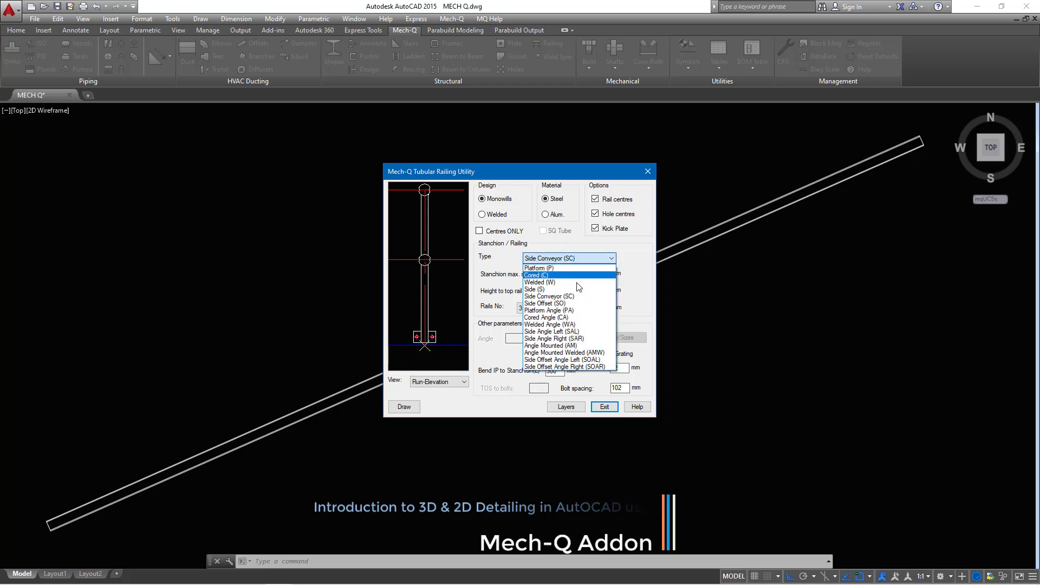
click(549, 306)
Preview the Platform Angle, Welded Angle and Side Angle Right stanchion types in run elevation.
click(611, 259)
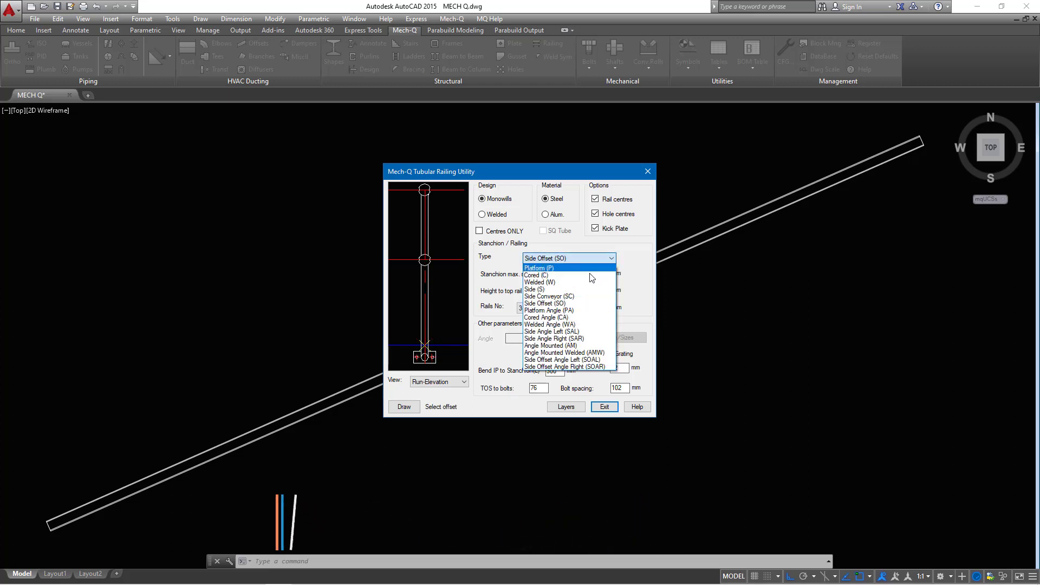
click(554, 309)
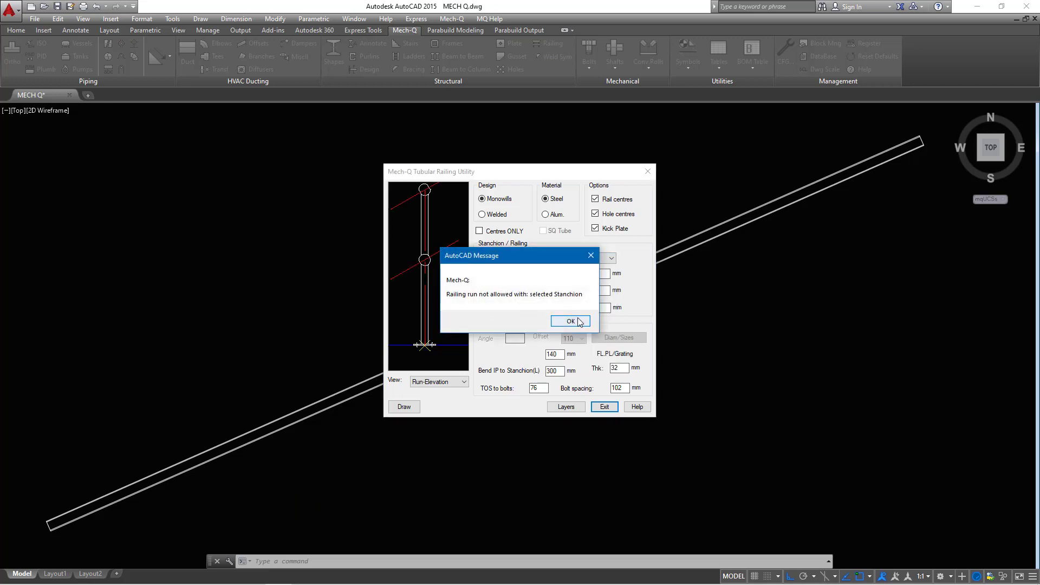
click(572, 322)
click(611, 259)
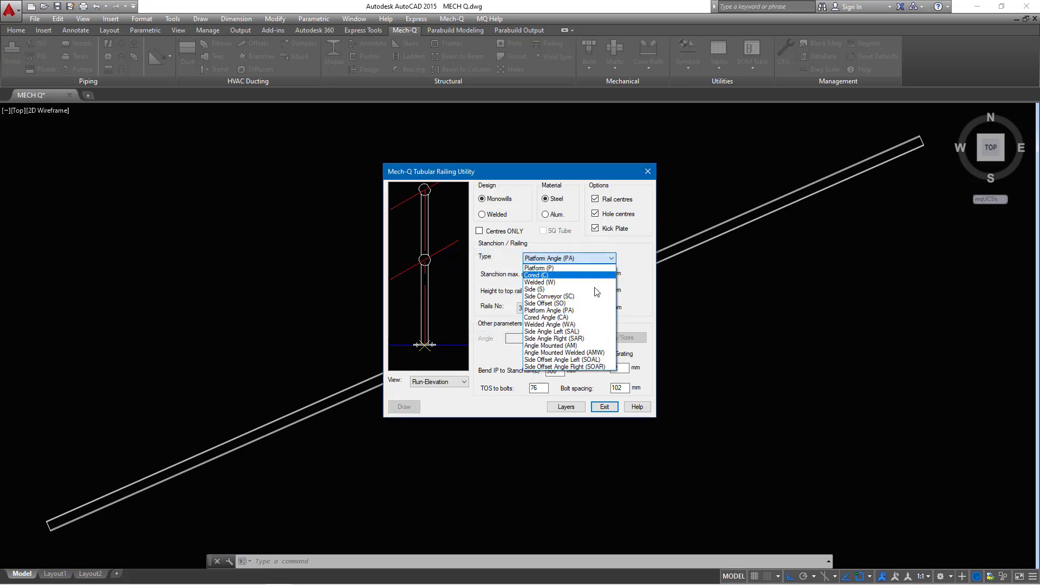
click(551, 320)
click(576, 321)
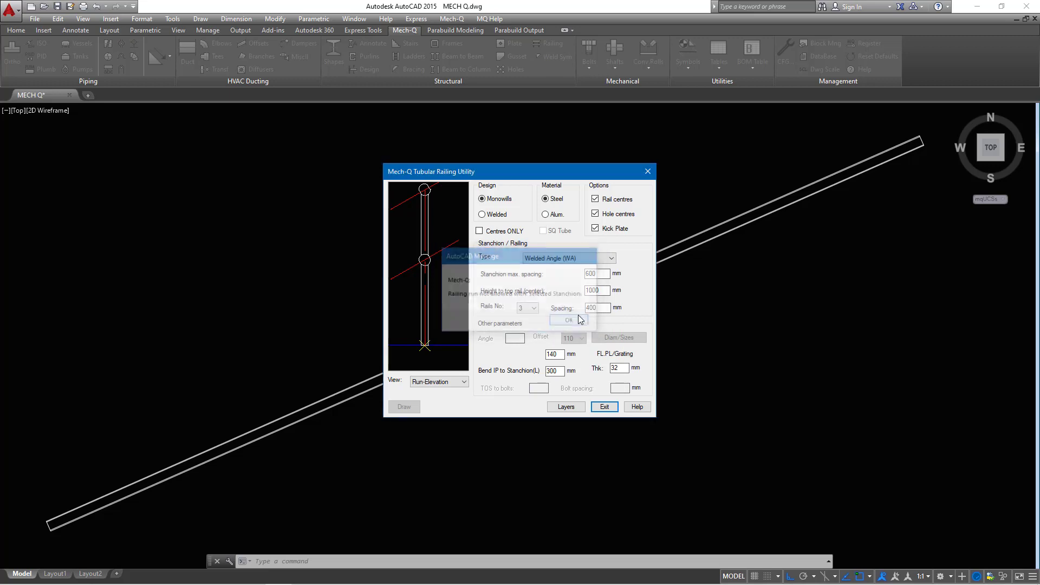
click(611, 258)
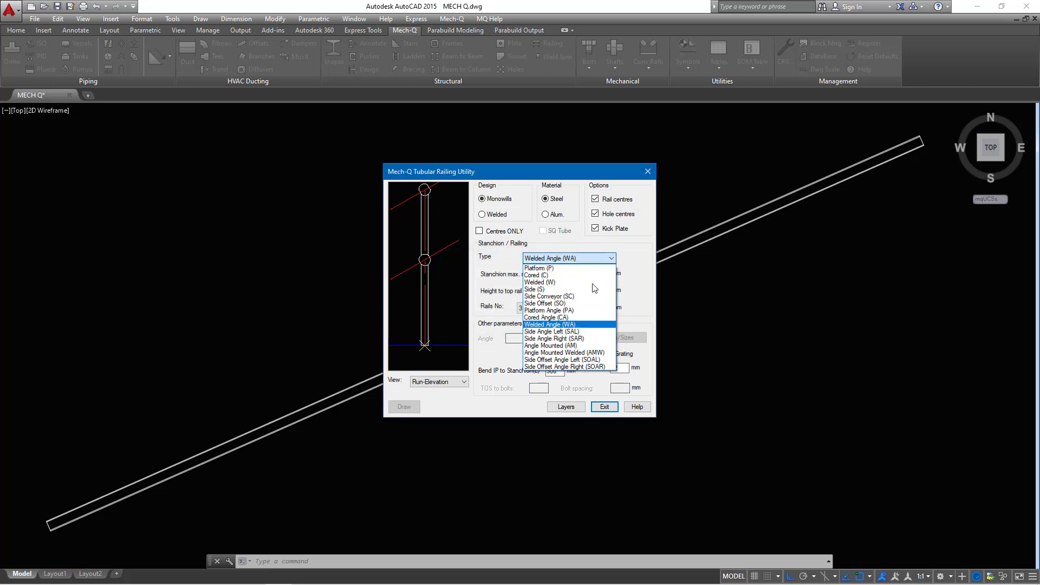
click(555, 336)
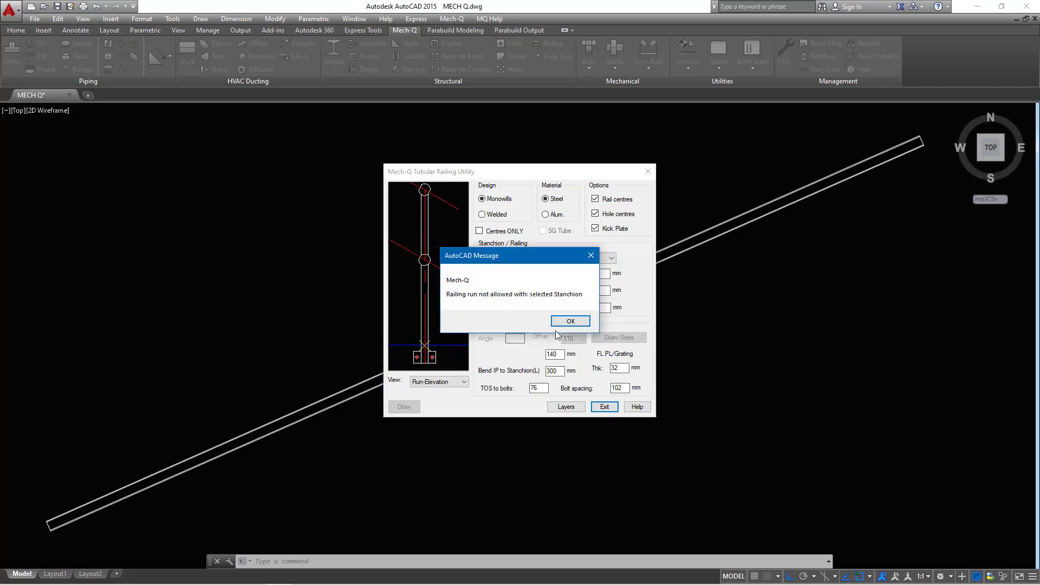
click(570, 321)
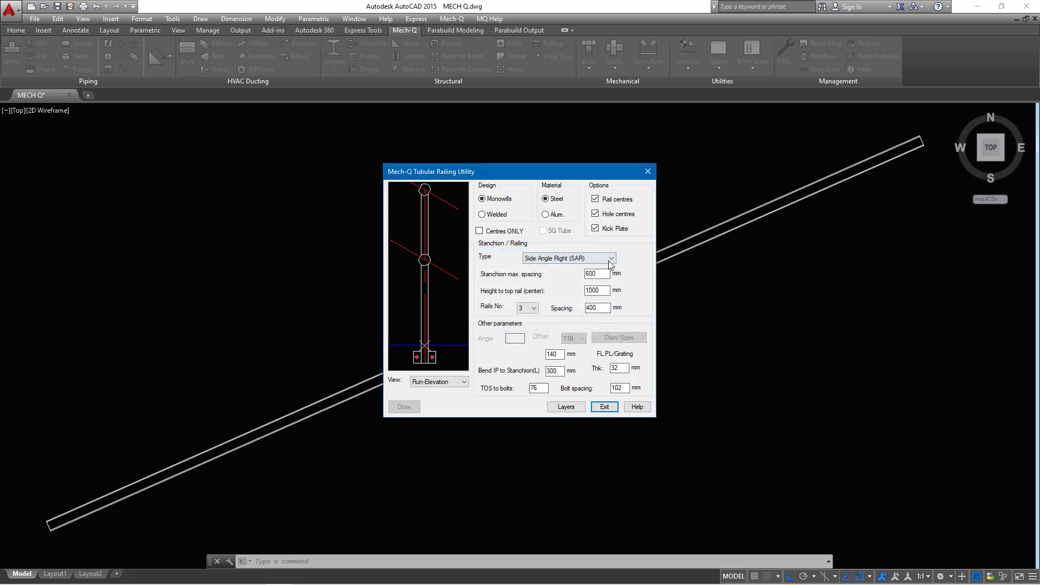
Preview the Side Offset Angle Left and Side Offset Angle Right stanchion types.
click(610, 259)
click(562, 360)
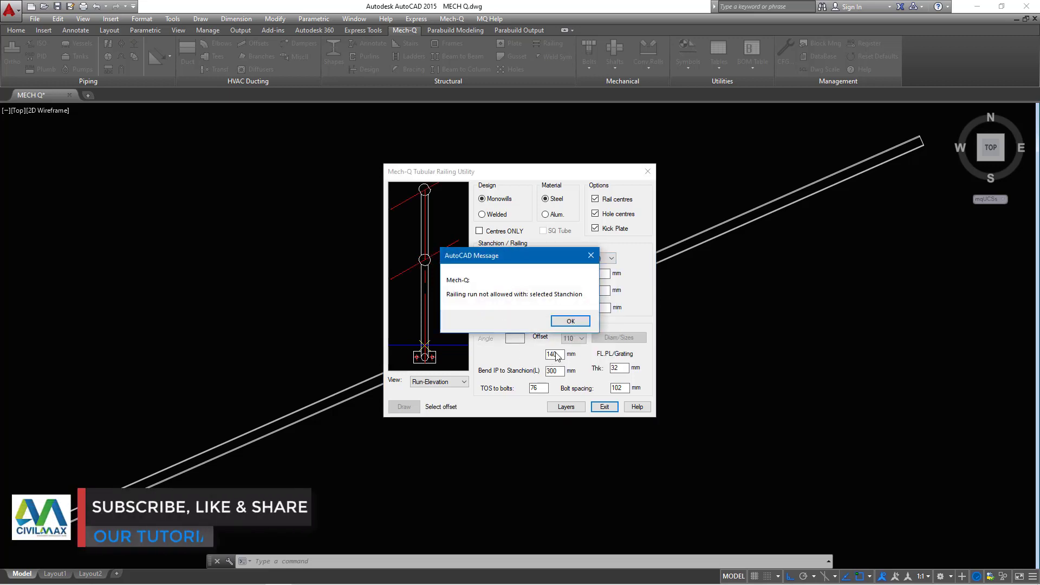
click(573, 321)
click(611, 259)
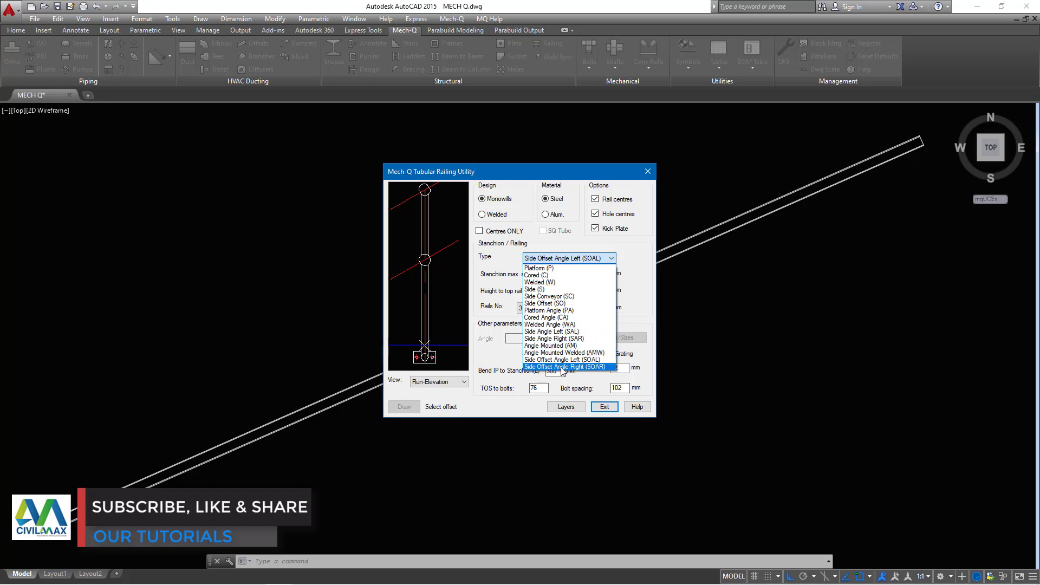
click(562, 368)
click(575, 322)
Compare the Cored and Side stanchion types with Platform Angle in the run elevation preview.
click(610, 258)
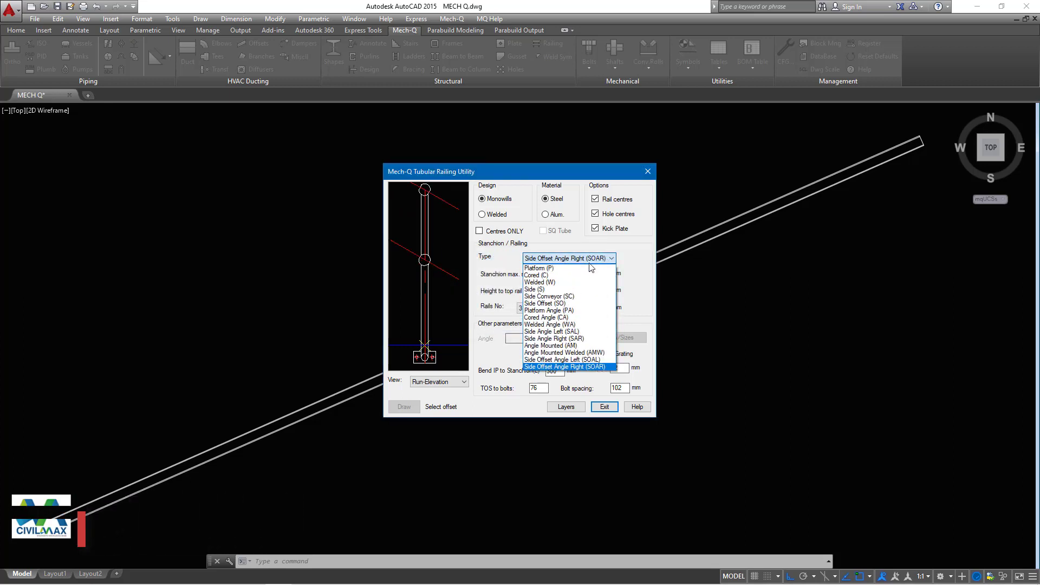
click(546, 280)
click(603, 260)
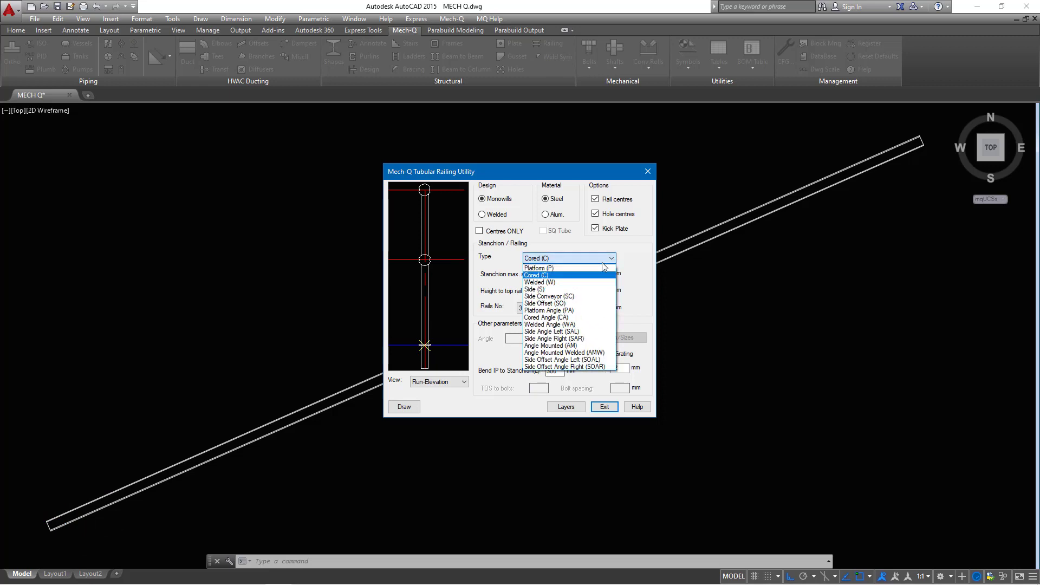
click(544, 289)
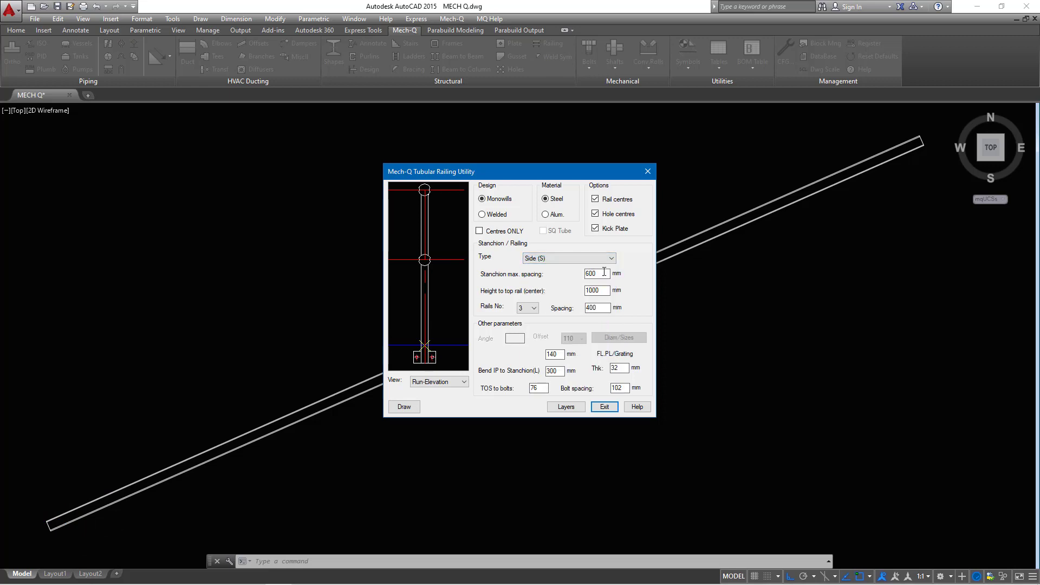
click(601, 258)
click(542, 308)
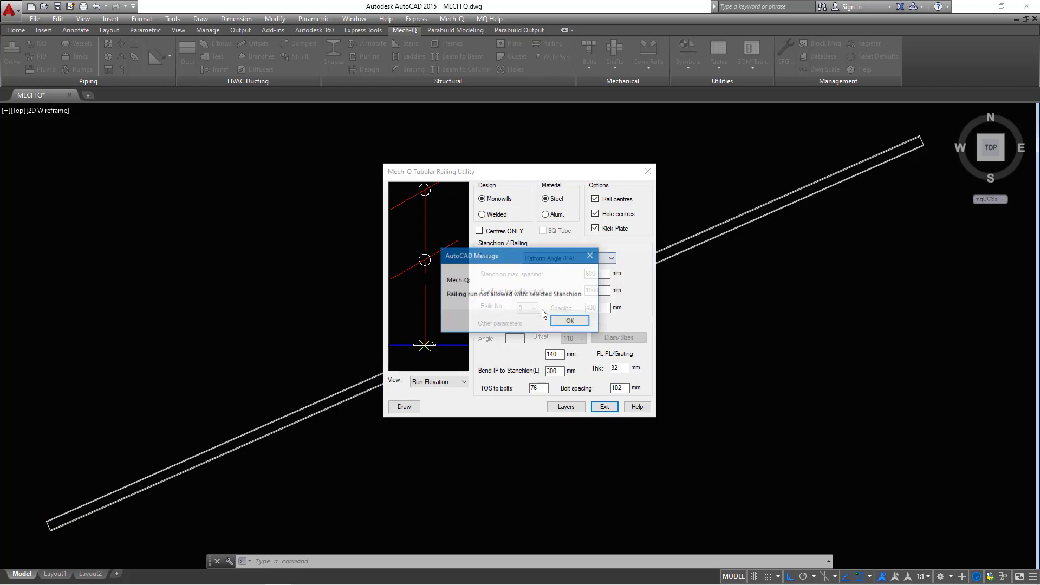
click(572, 322)
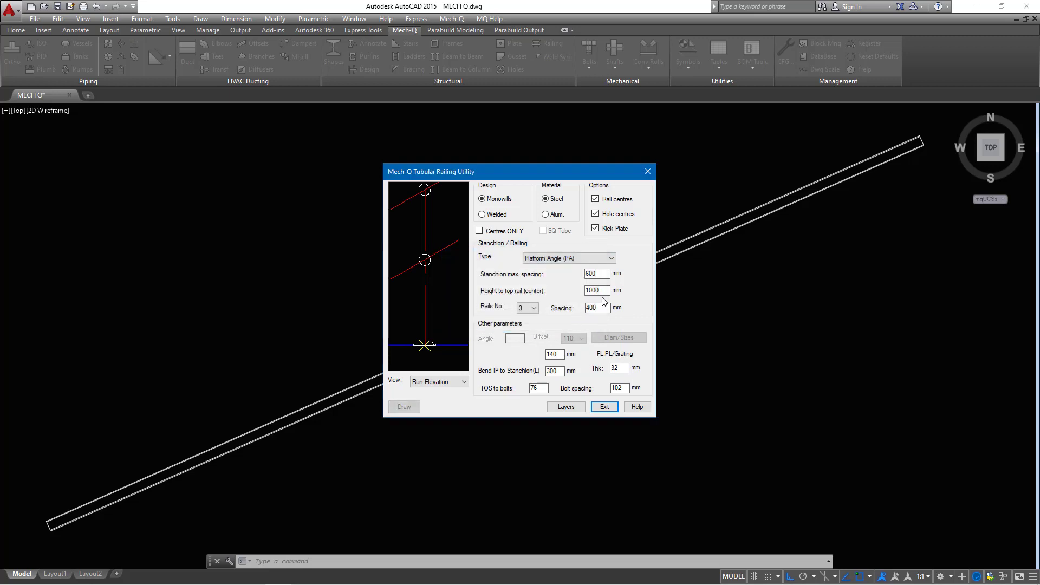
Preview the Side Angle Left, Side Offset Angle Left and Side Offset Angle Right stanchion types for the railing run.
click(613, 259)
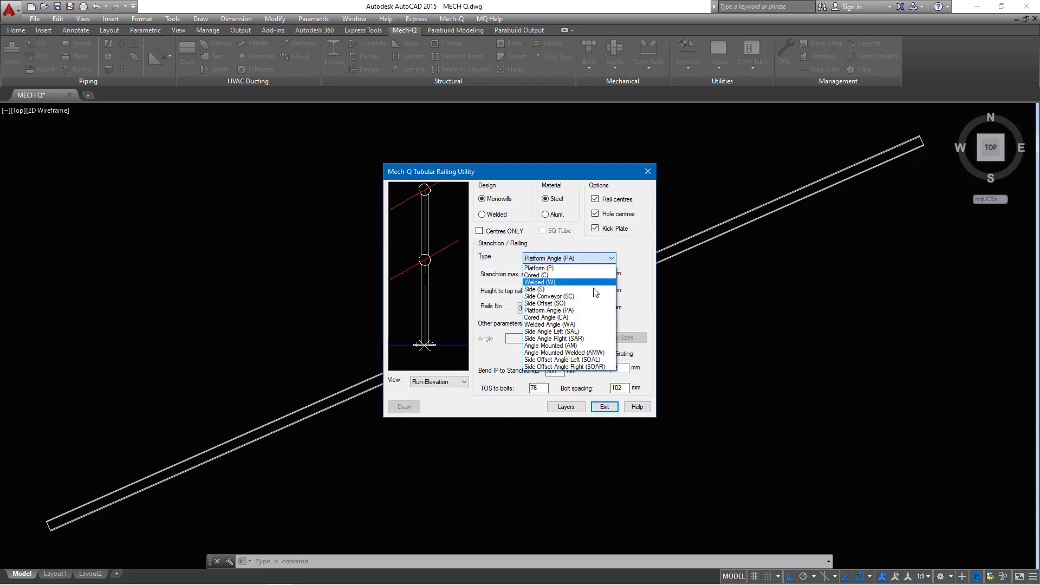
click(560, 331)
click(571, 322)
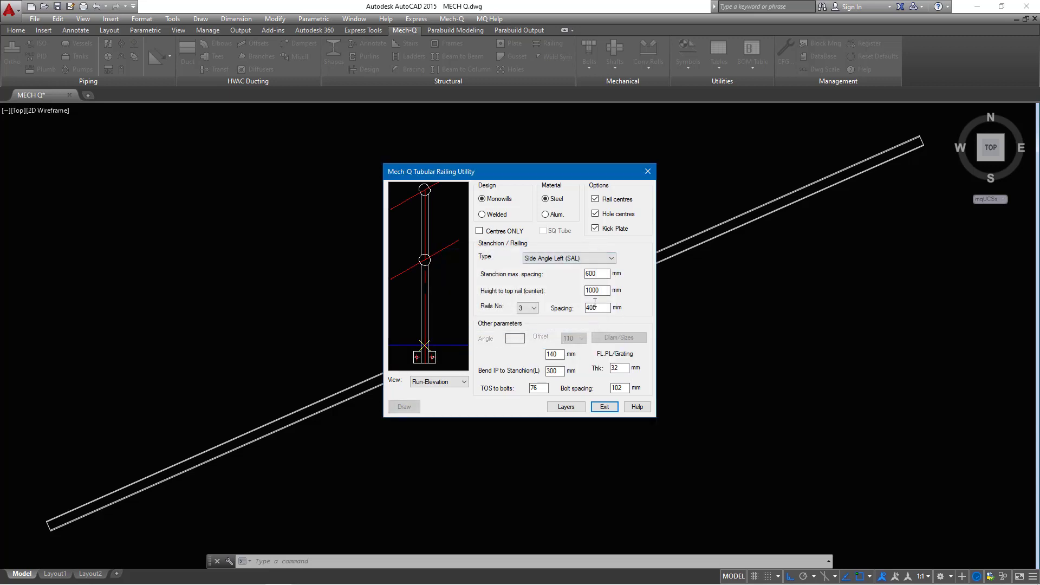
click(613, 259)
click(558, 360)
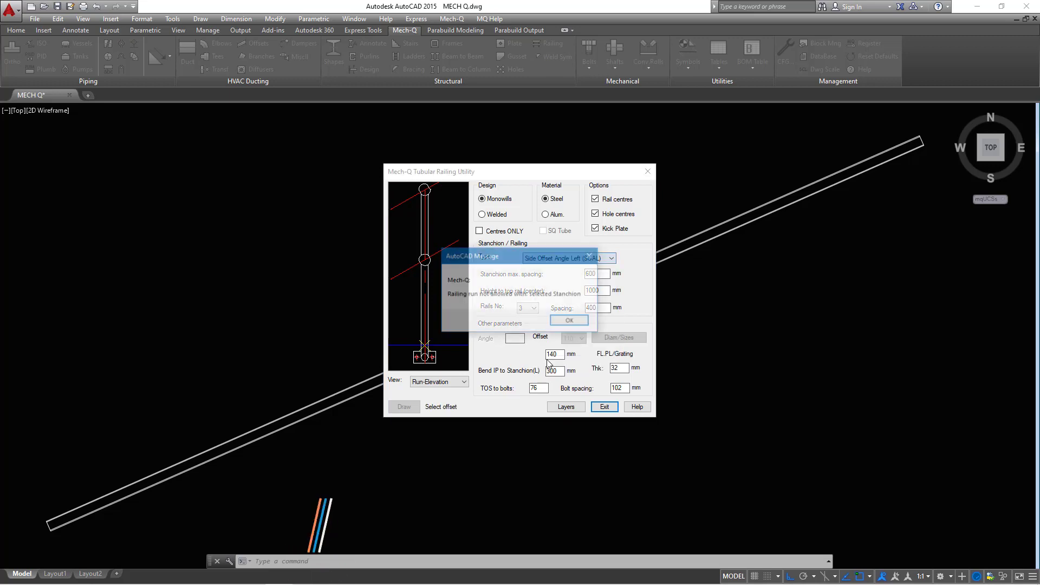
click(572, 322)
click(611, 259)
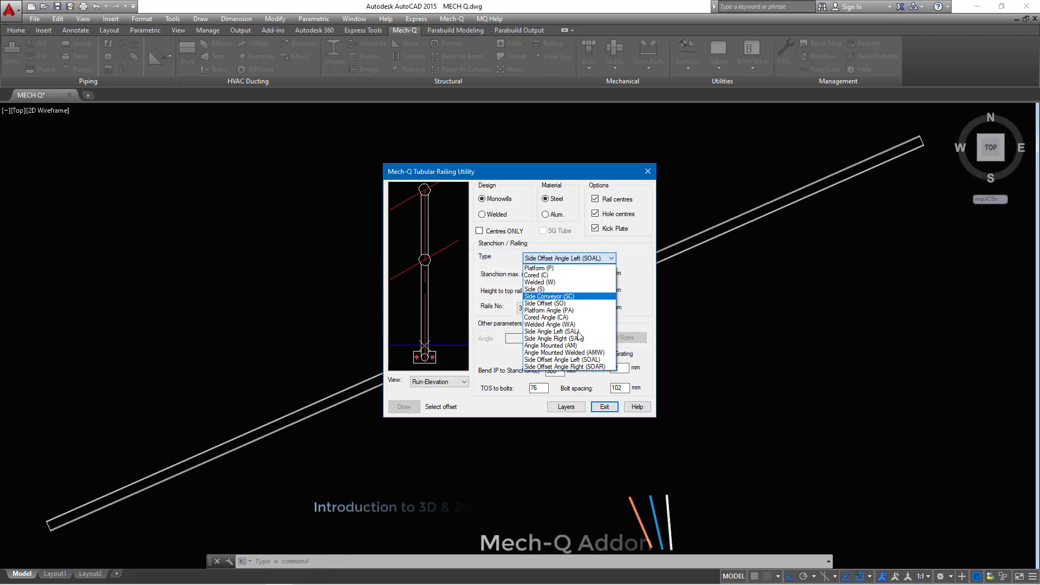
click(566, 367)
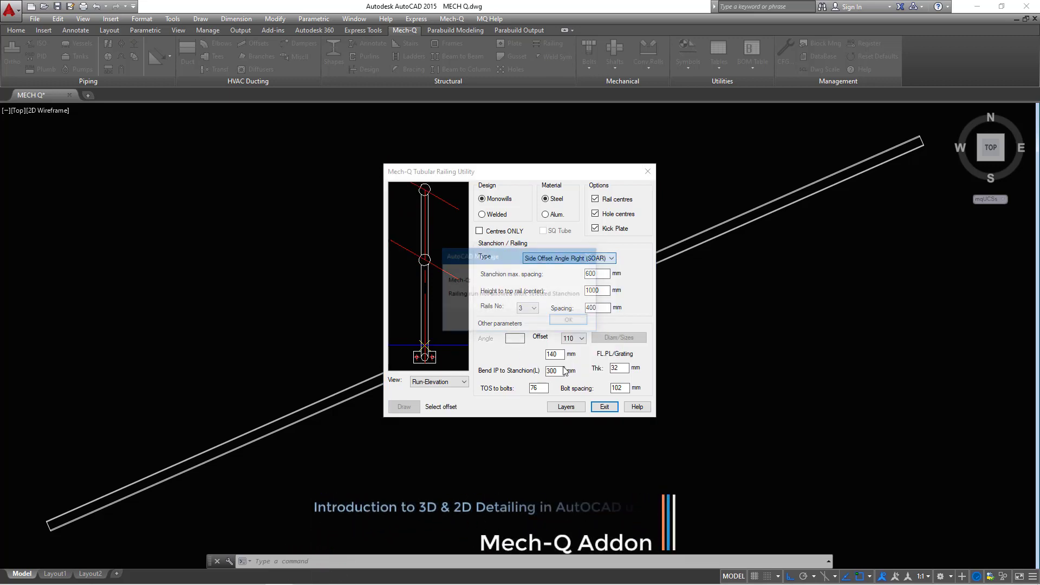
click(570, 321)
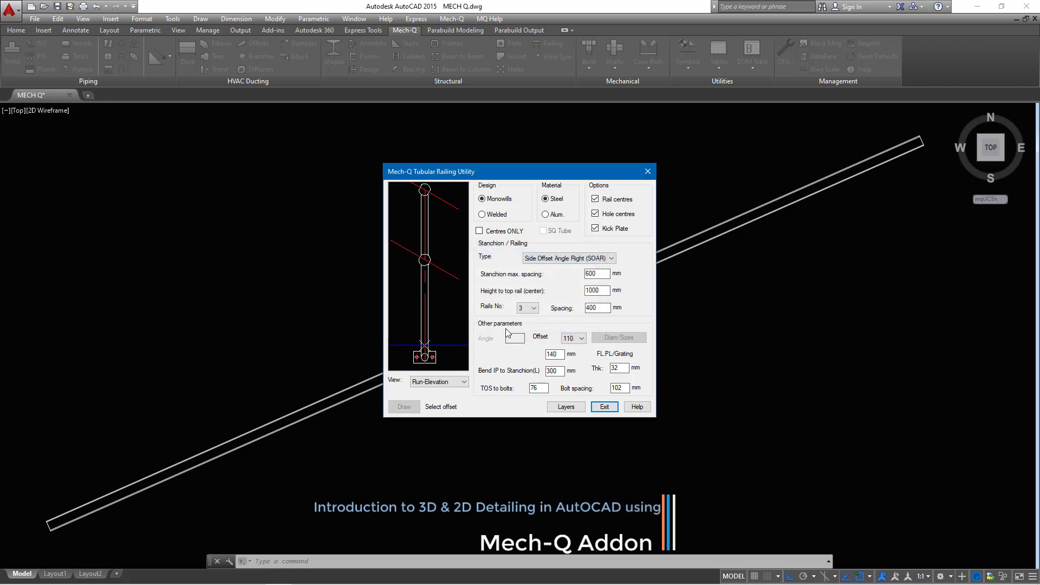
Review the Platform, Cored, Welded and Side stanchion types again, finishing with Platform Angle selected.
click(611, 260)
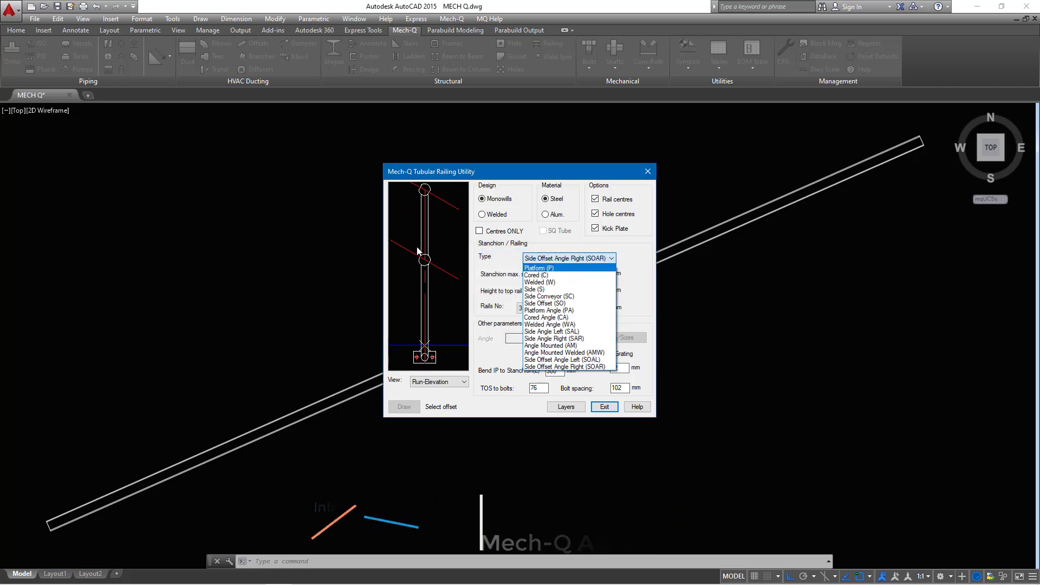
click(541, 269)
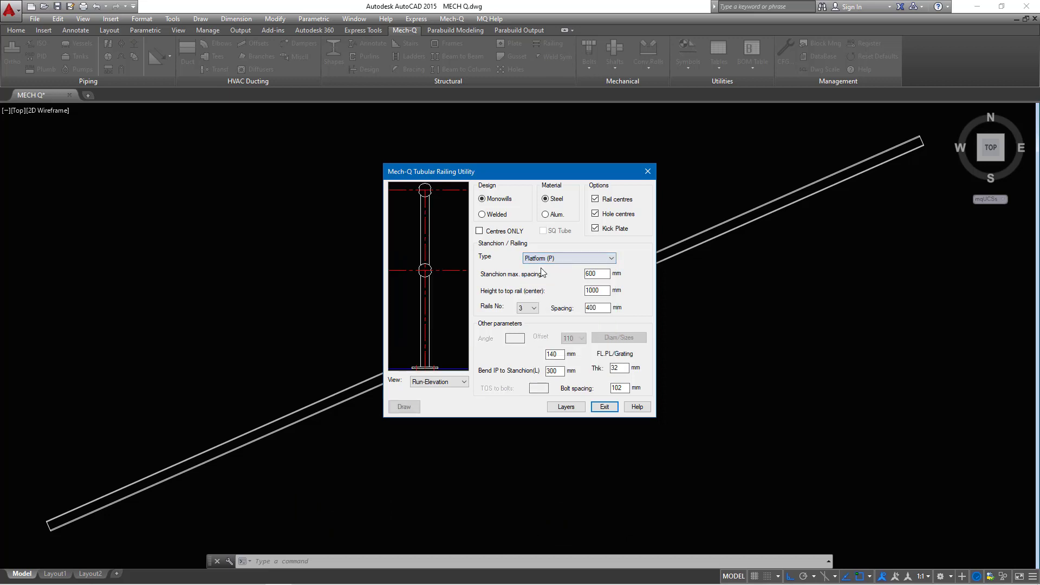
click(614, 261)
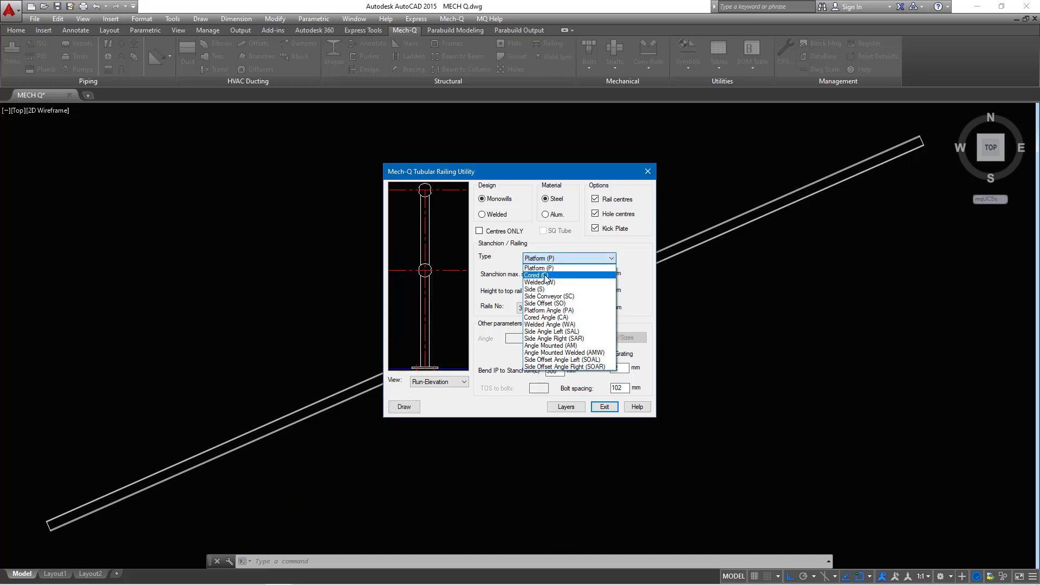
click(580, 278)
click(611, 260)
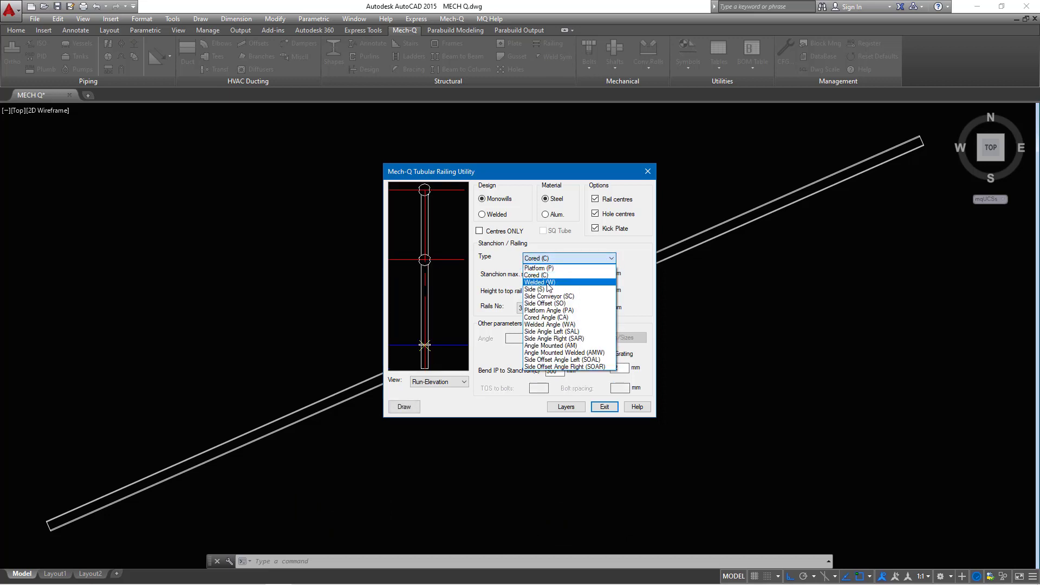
click(547, 282)
click(601, 258)
click(547, 289)
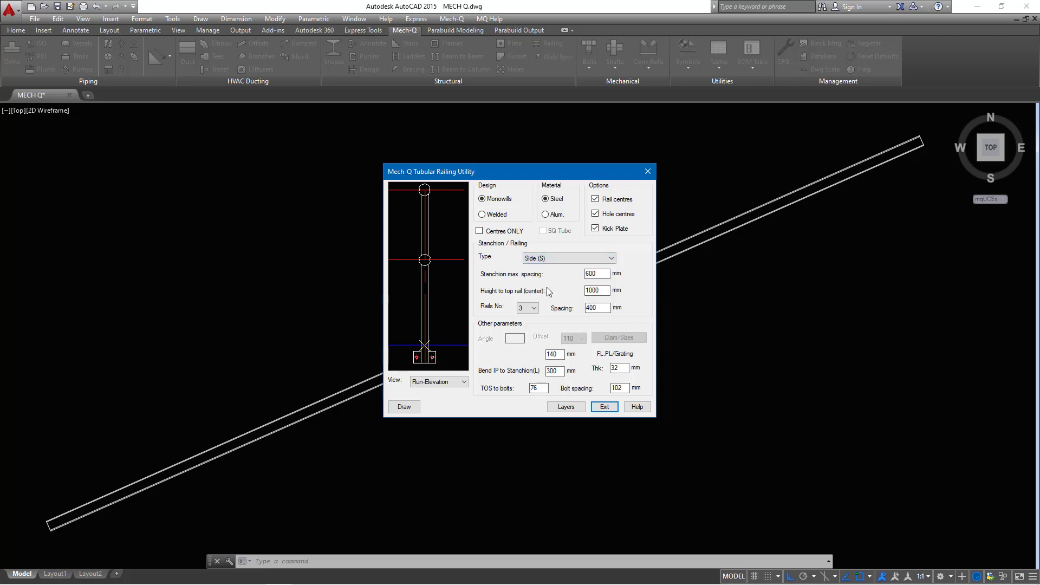
click(612, 258)
click(548, 311)
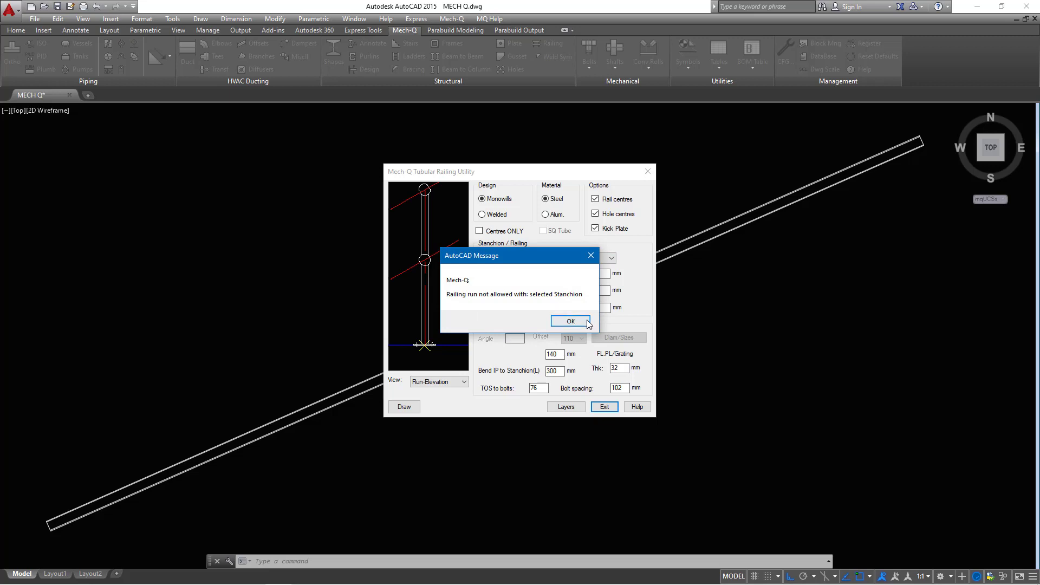
click(571, 321)
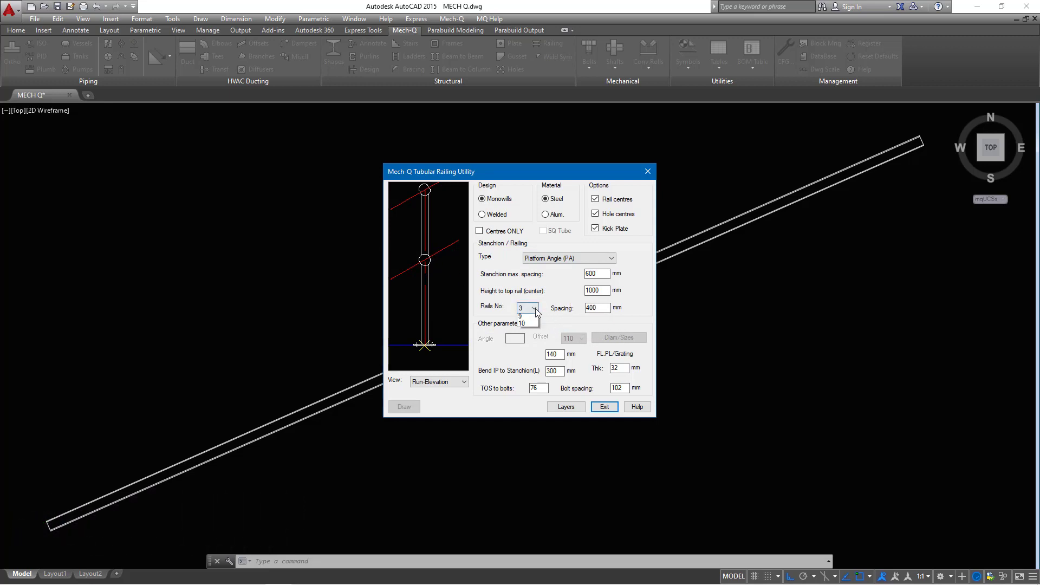
Try two rails and the Run-Plan view with the Platform Angle stanchion, returning to Run-Elevation and three rails.
click(528, 325)
click(464, 384)
click(430, 398)
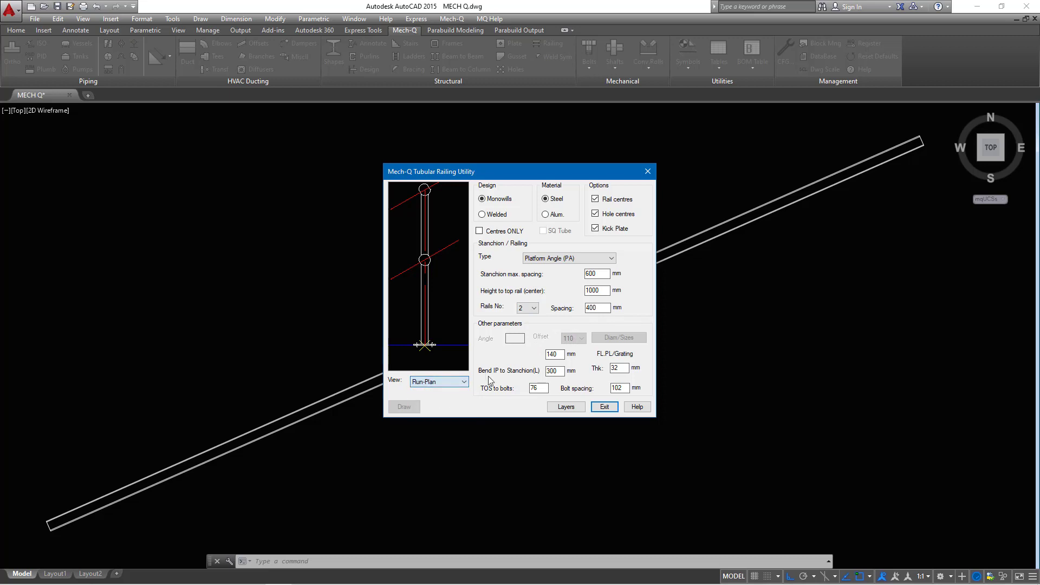
click(464, 382)
click(449, 391)
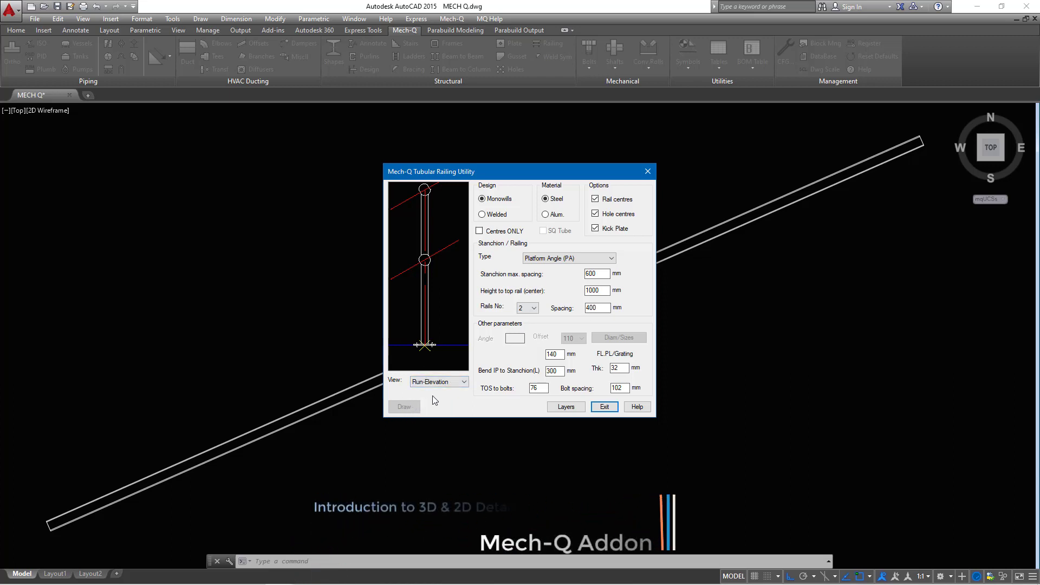
click(534, 308)
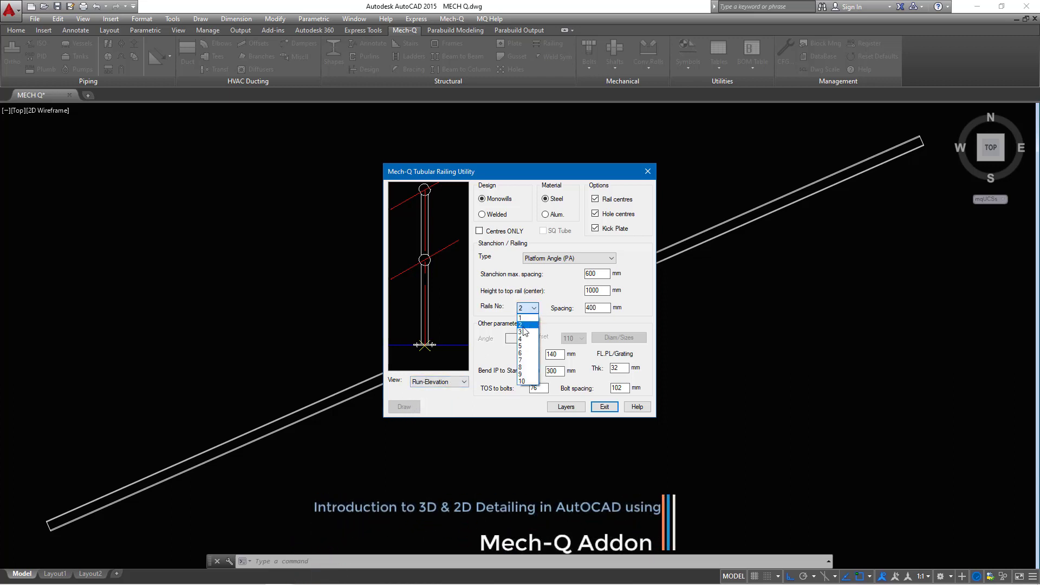
click(521, 332)
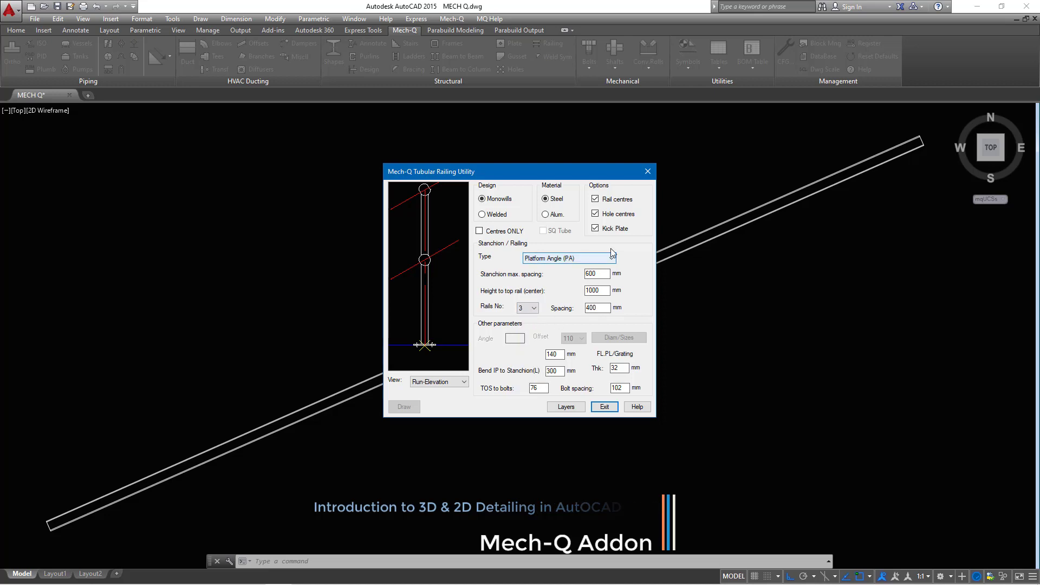
Restart the Tubular Railing Utility and preview the Cored and Welded stanchion types.
click(605, 407)
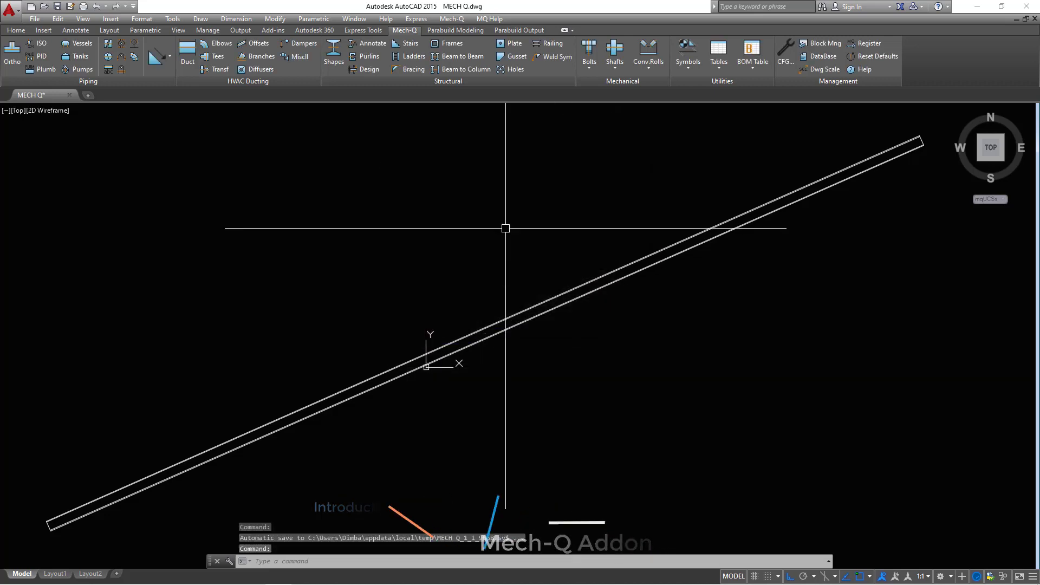
click(546, 46)
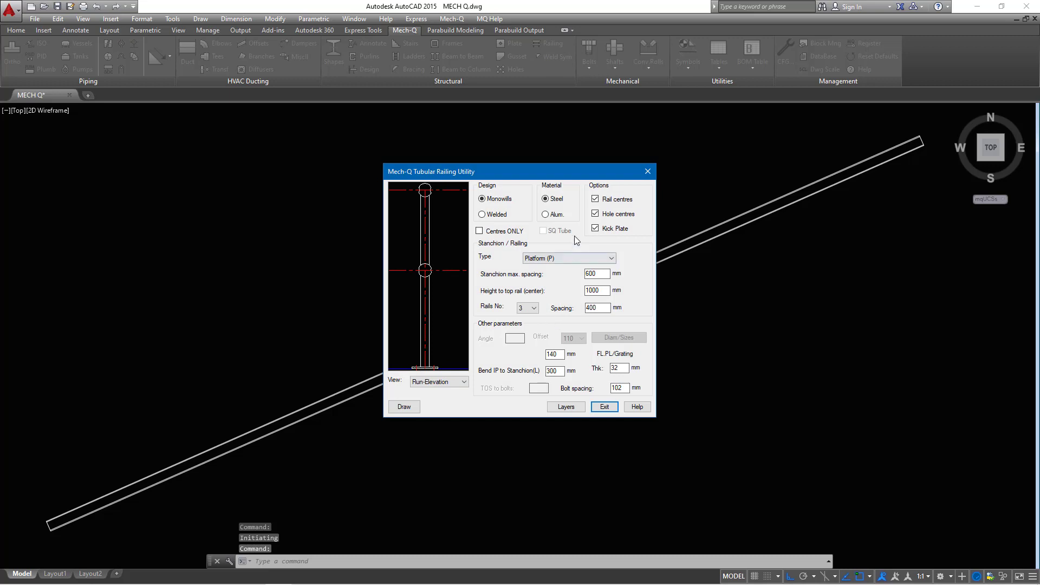
click(585, 259)
click(551, 275)
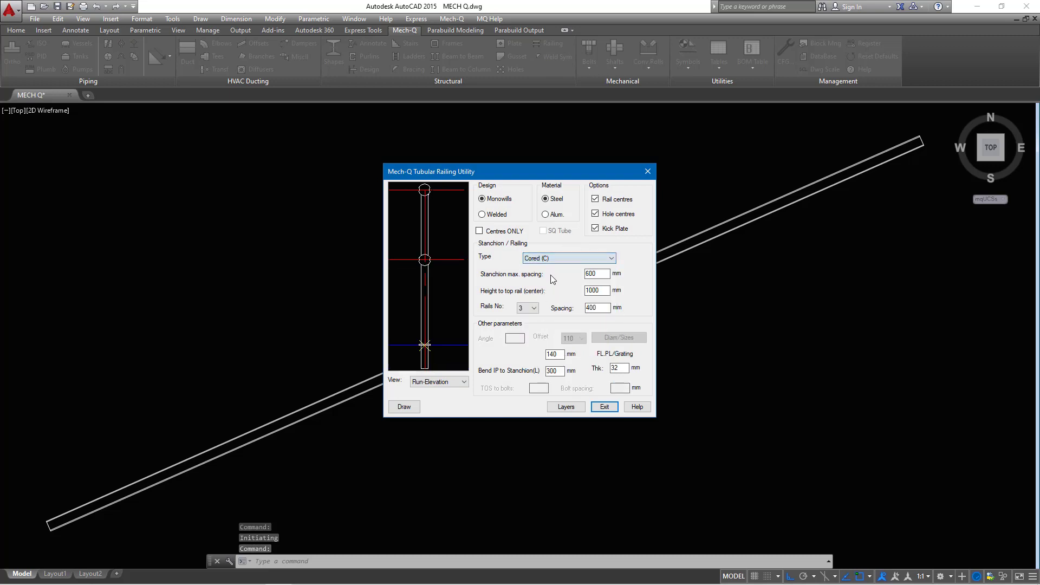
click(587, 259)
click(551, 281)
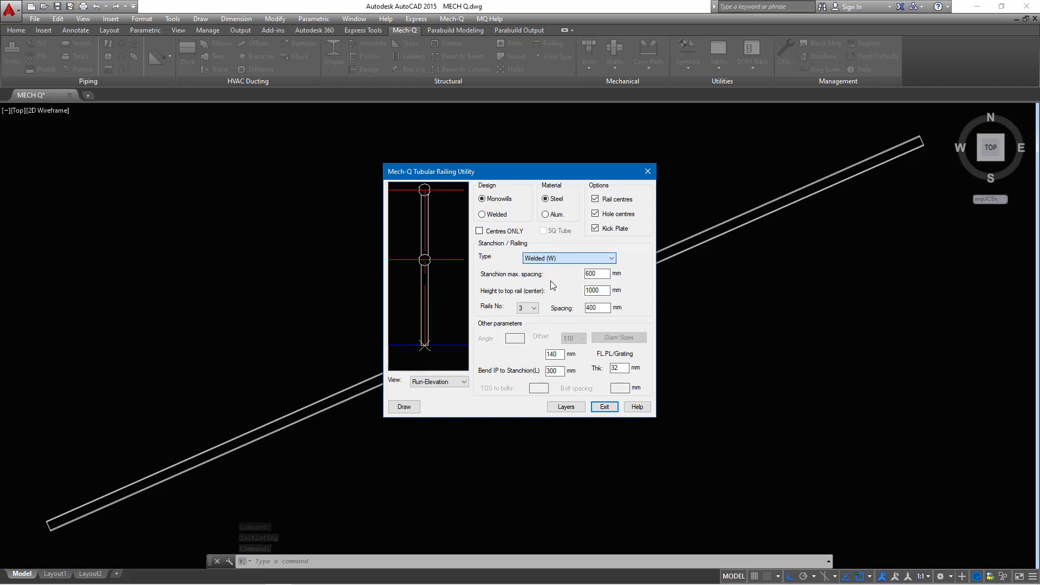
Preview the Side, Side Offset and Cored Angle stanchion types for the railing run.
click(607, 259)
click(542, 293)
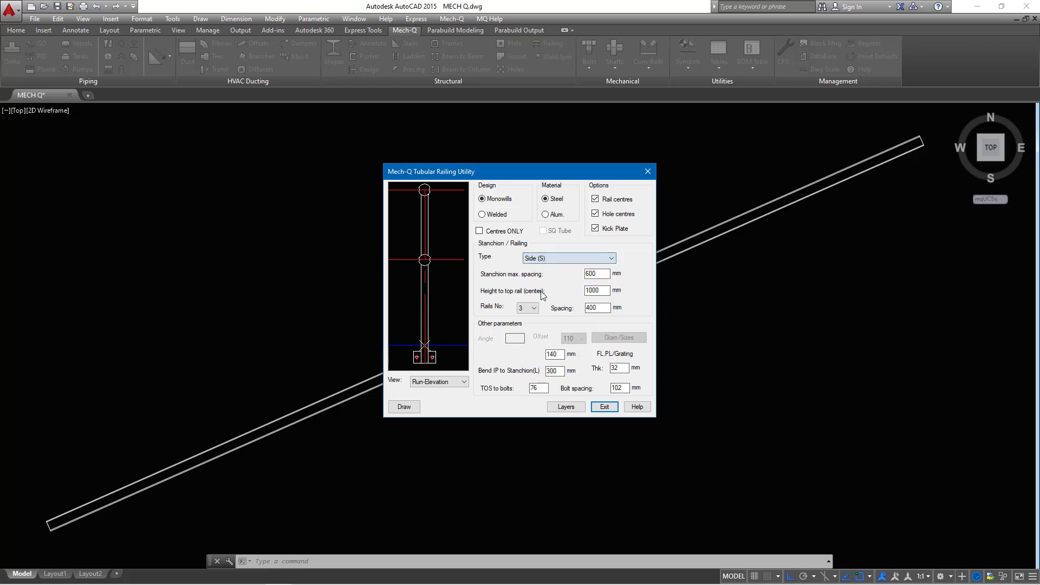
click(606, 262)
click(556, 299)
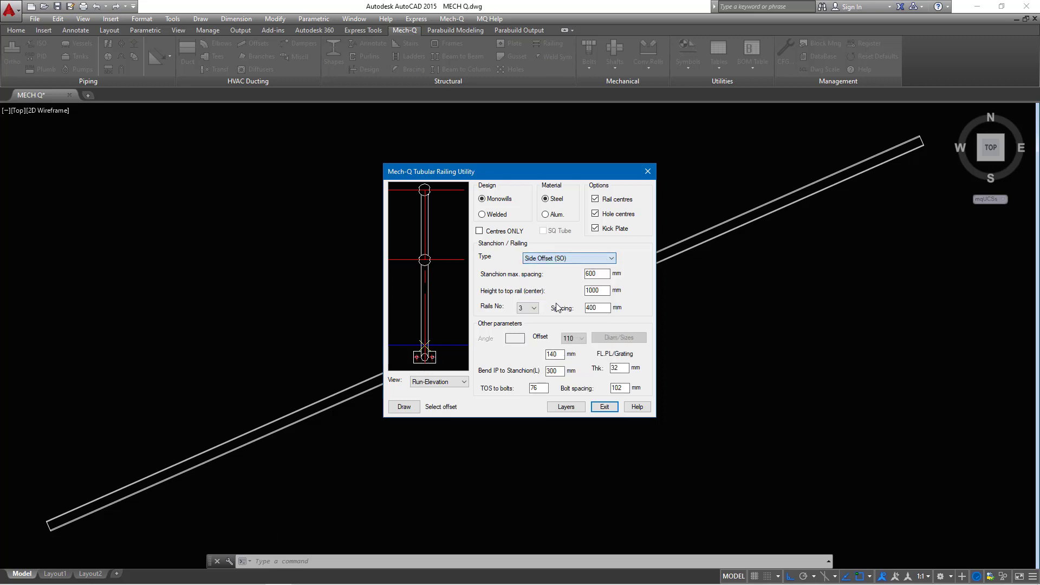
click(606, 267)
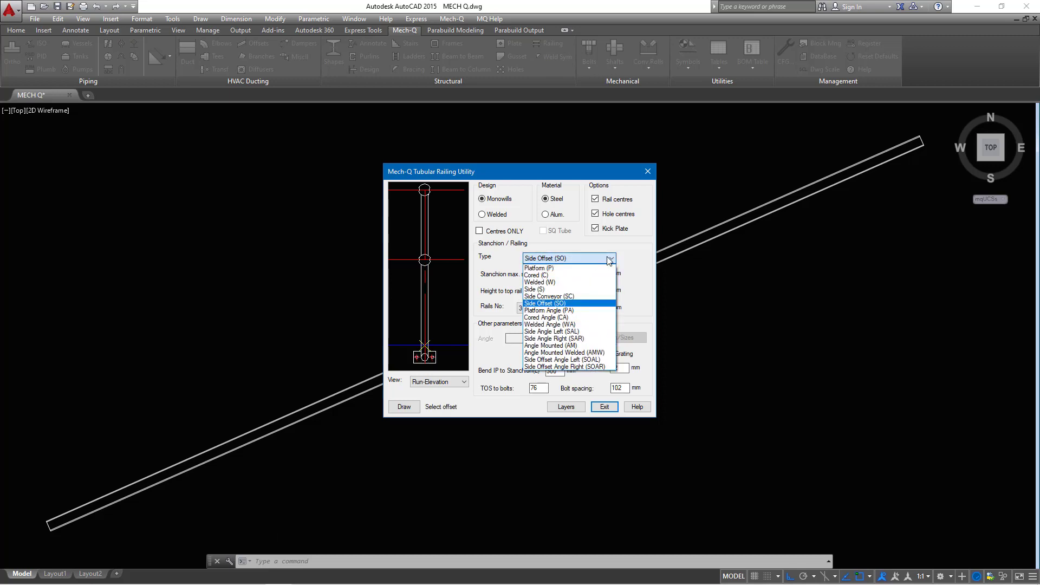
click(566, 313)
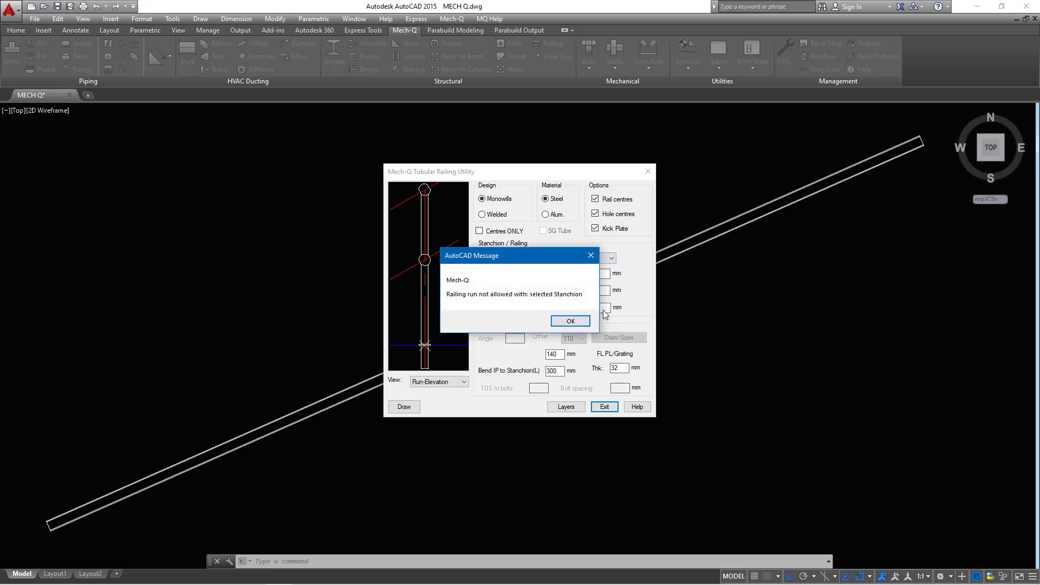
click(571, 320)
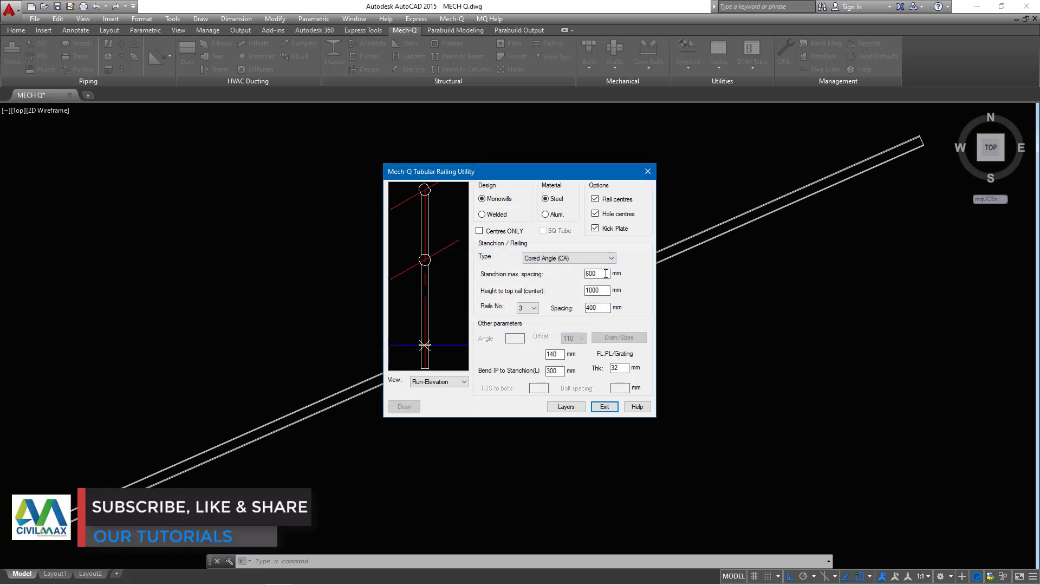
Preview the Cored, Side Conveyor and Platform Angle stanchion types in the Run-Elevation view.
click(606, 260)
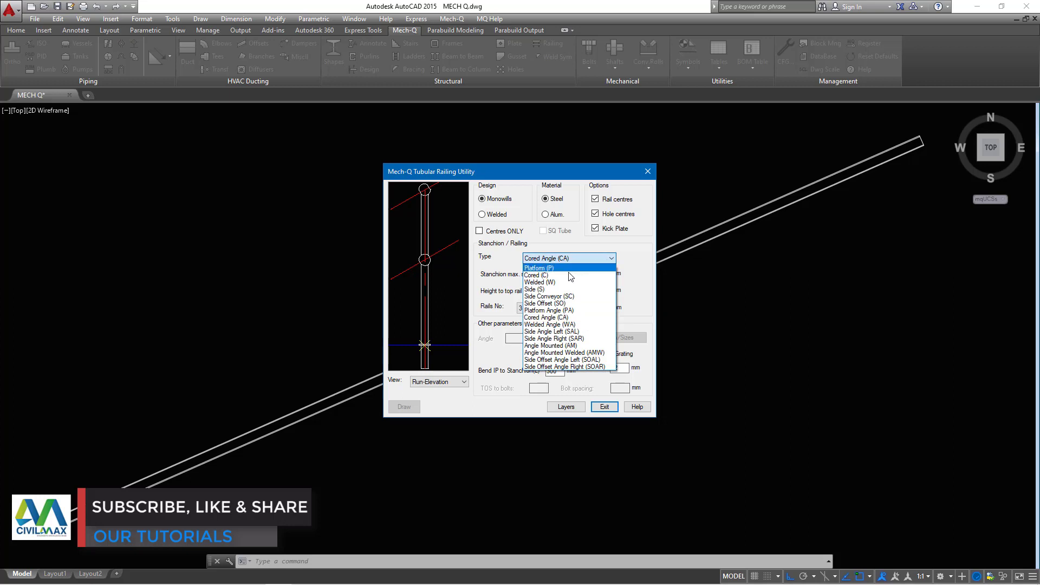
click(552, 280)
click(603, 262)
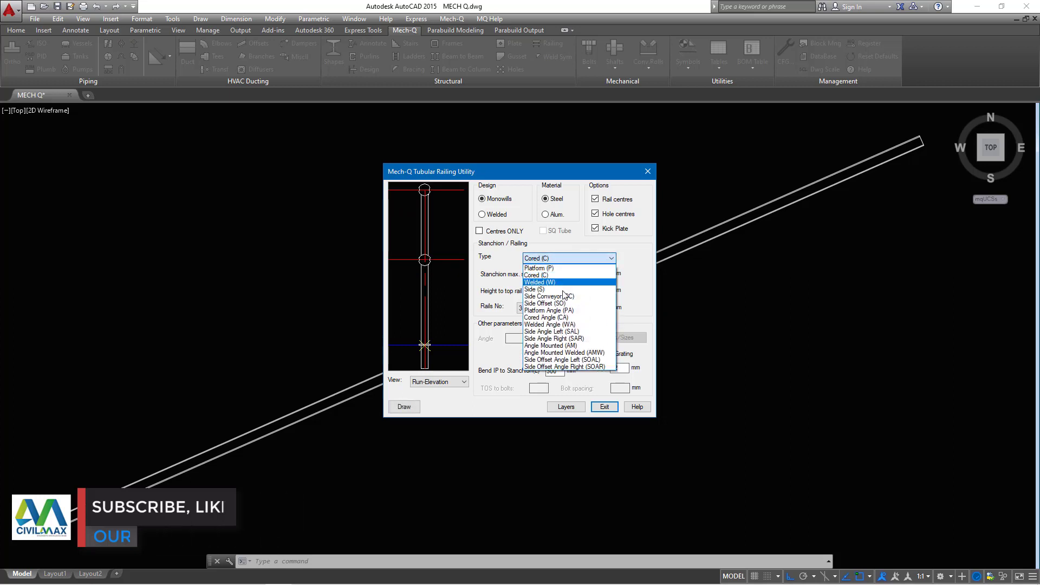
click(588, 288)
click(606, 260)
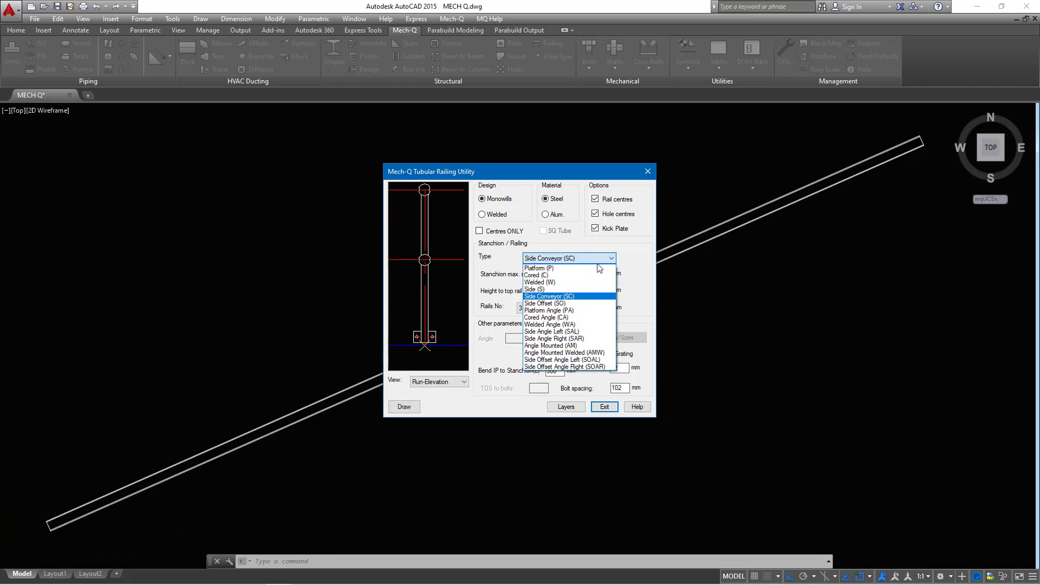
click(576, 309)
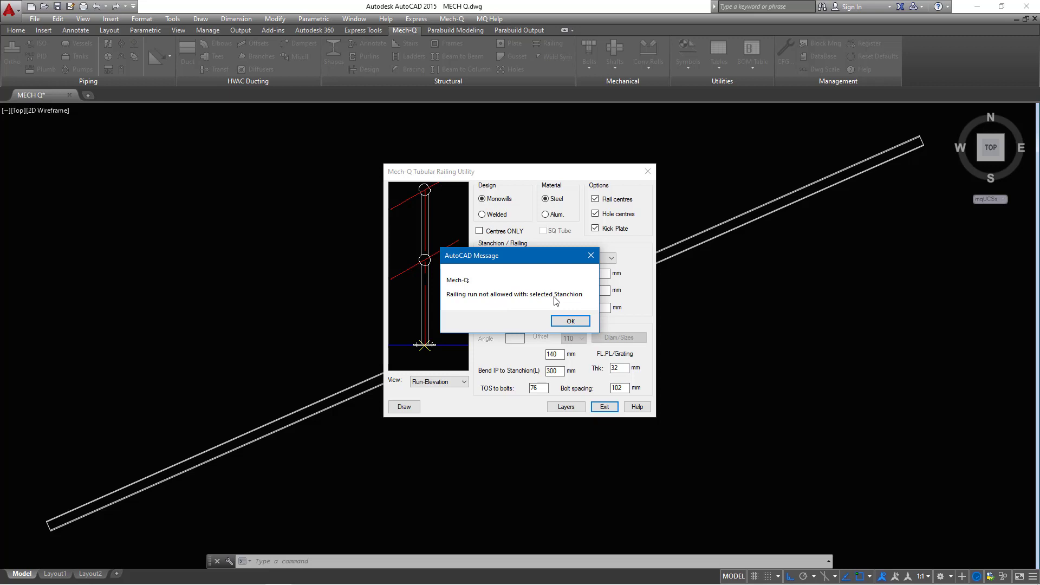
click(570, 321)
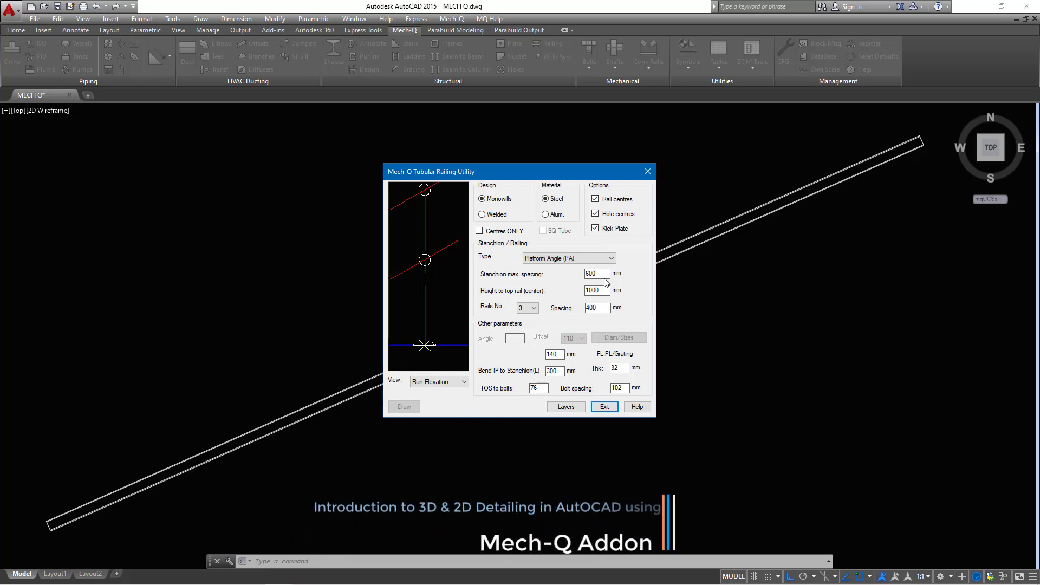
Preview the Welded Angle stanchion, select Angle Mounted (AM) as the type, and accept the adjusted top rail height.
click(569, 259)
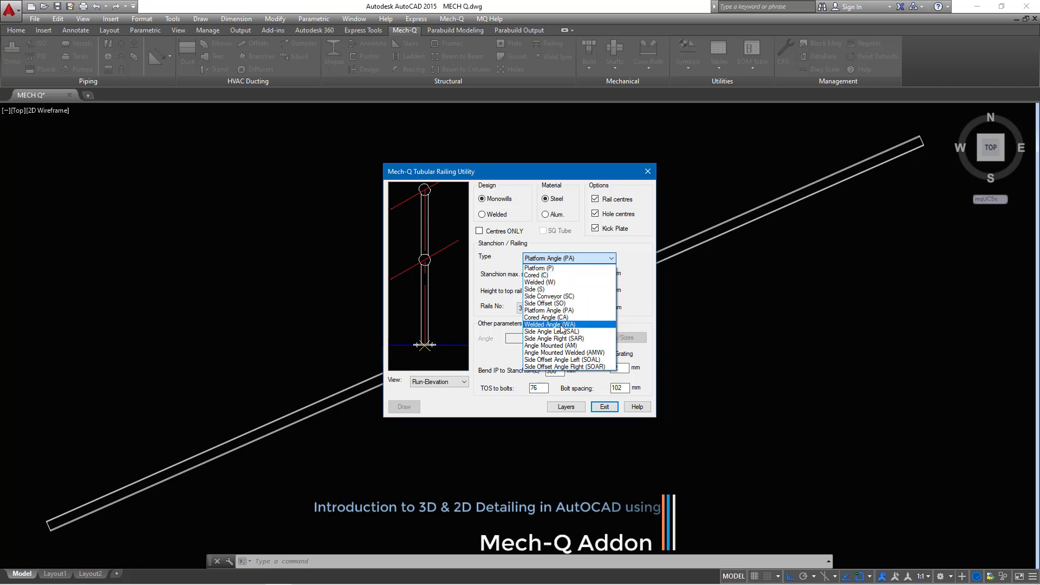
click(562, 325)
click(564, 318)
click(595, 265)
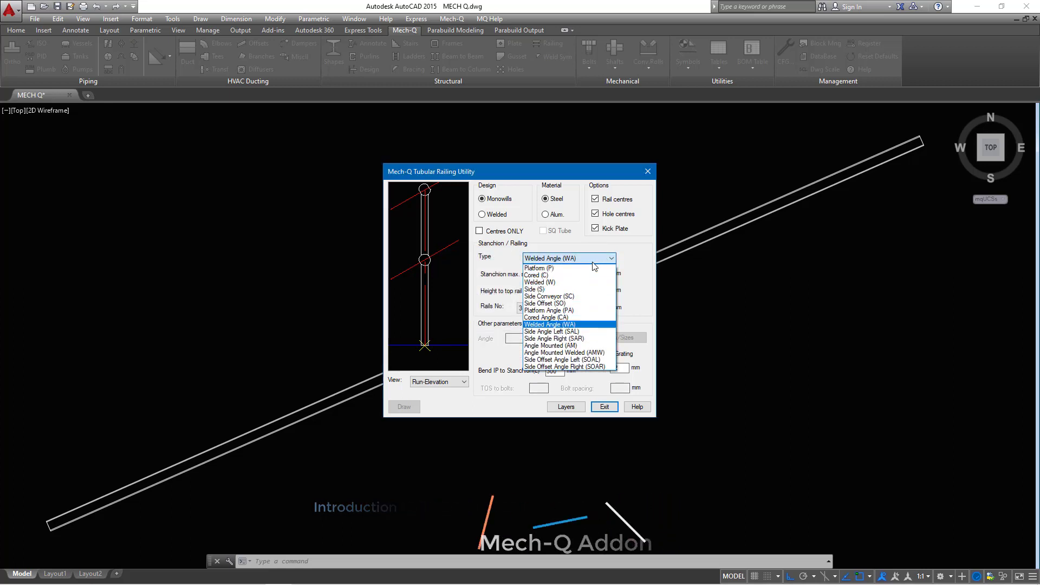
click(532, 346)
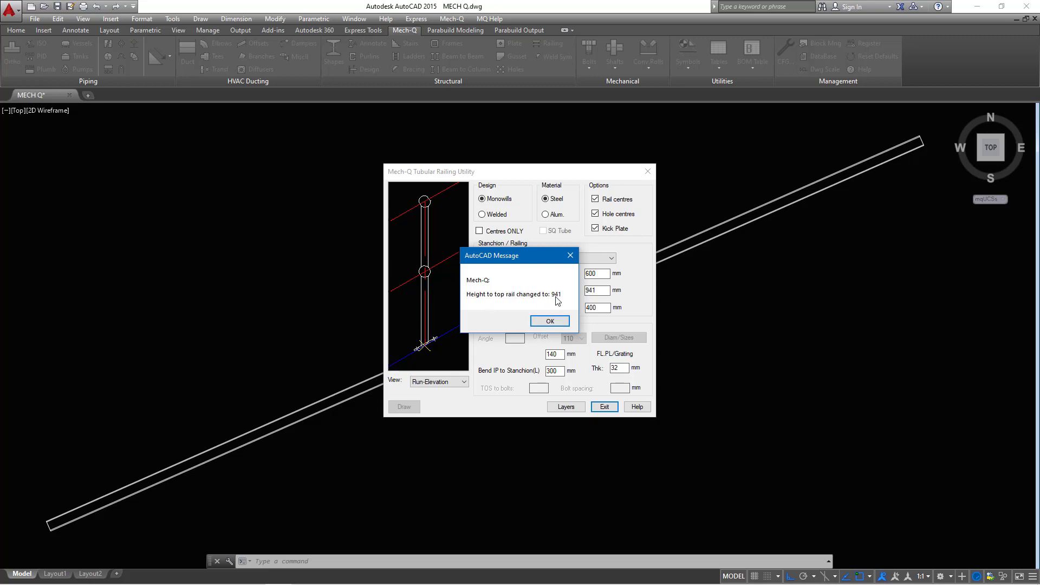
click(551, 322)
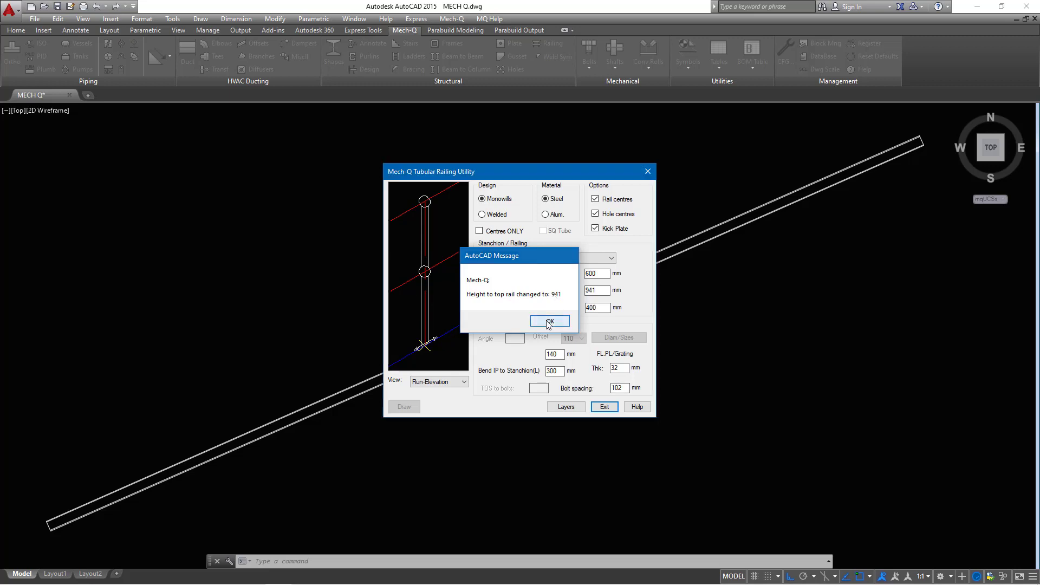
Draw the railing run along the sloping channel's upper edge, from its lower end corner to its upper end corner, without extending the rails.
click(403, 407)
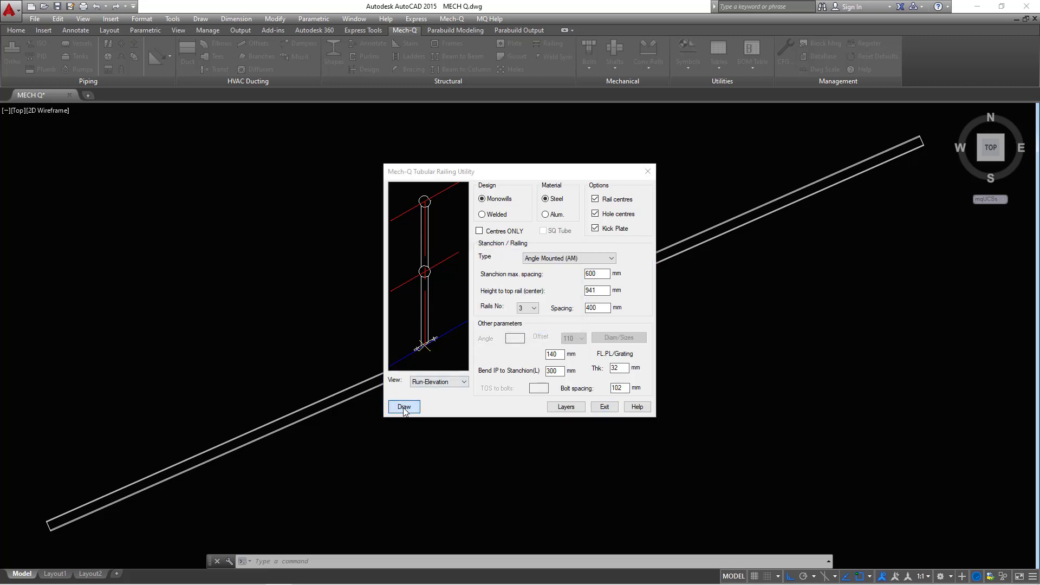
scroll(33, 520, up, 8)
scroll(163, 420, up, 4)
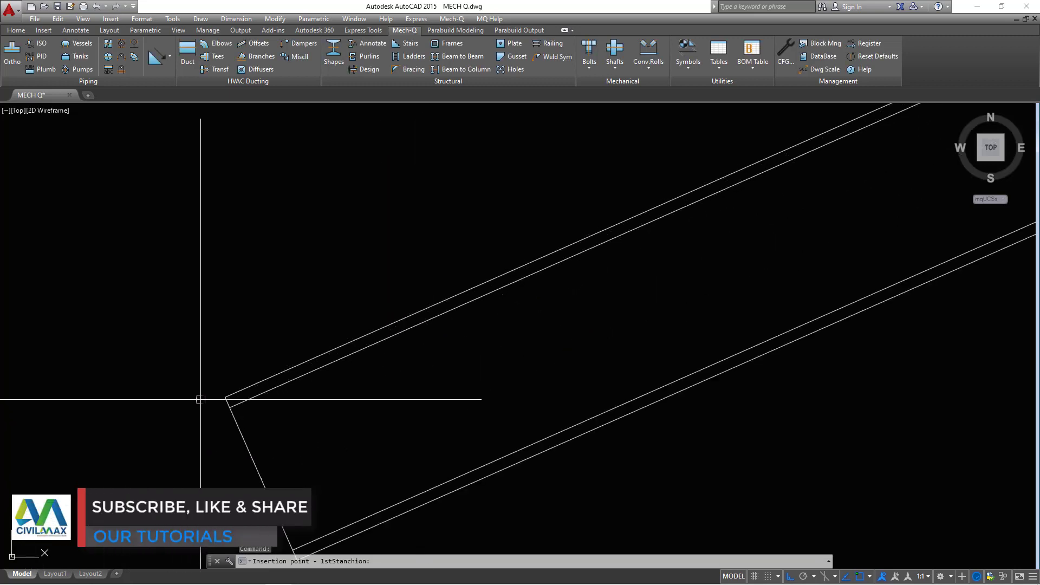
click(237, 397)
scroll(131, 498, down, 7)
scroll(140, 490, down, 3)
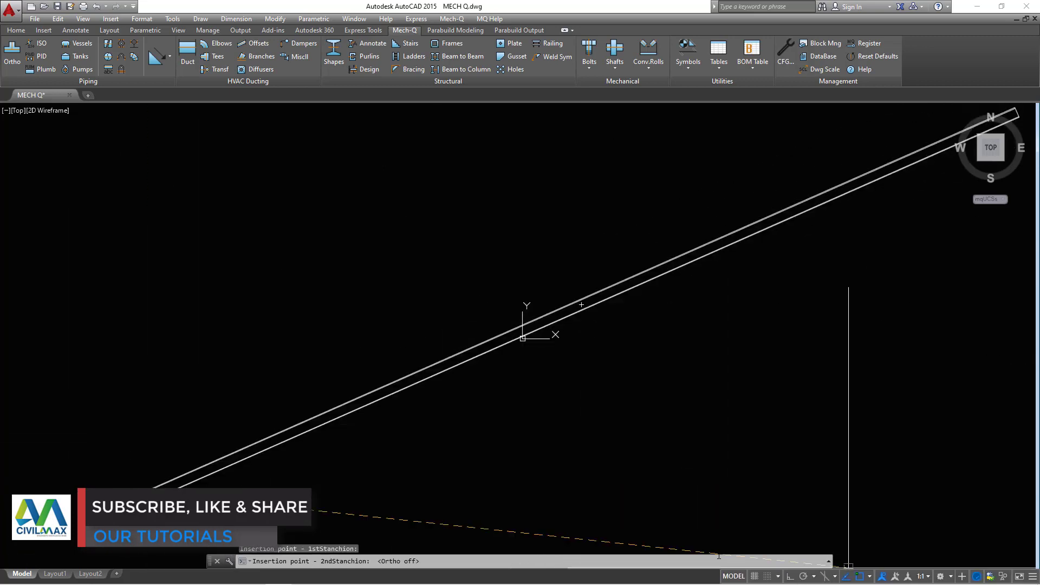
middle_drag(646, 325, 202, 473)
scroll(565, 268, up, 3)
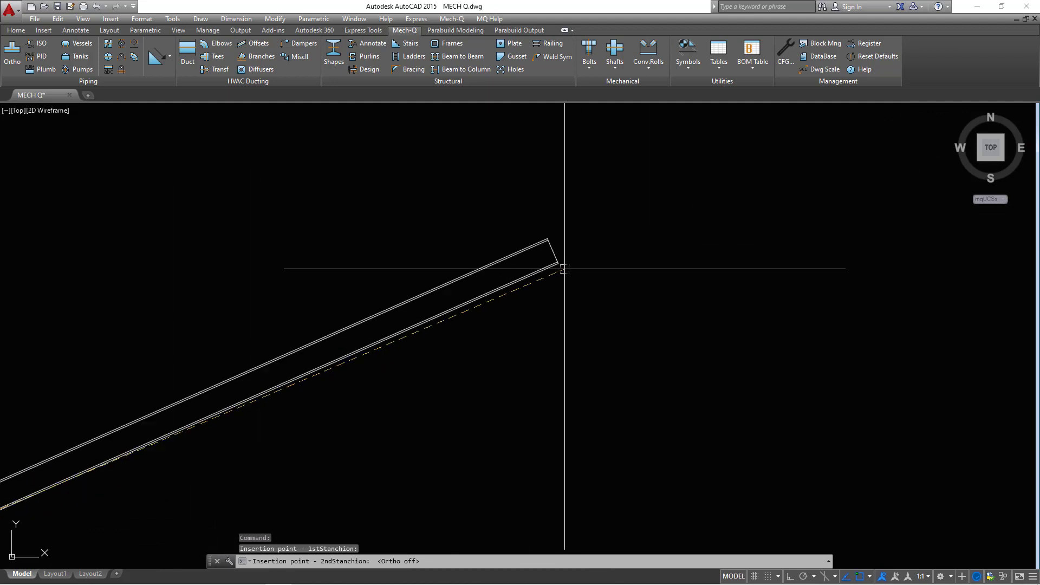
scroll(564, 268, up, 4)
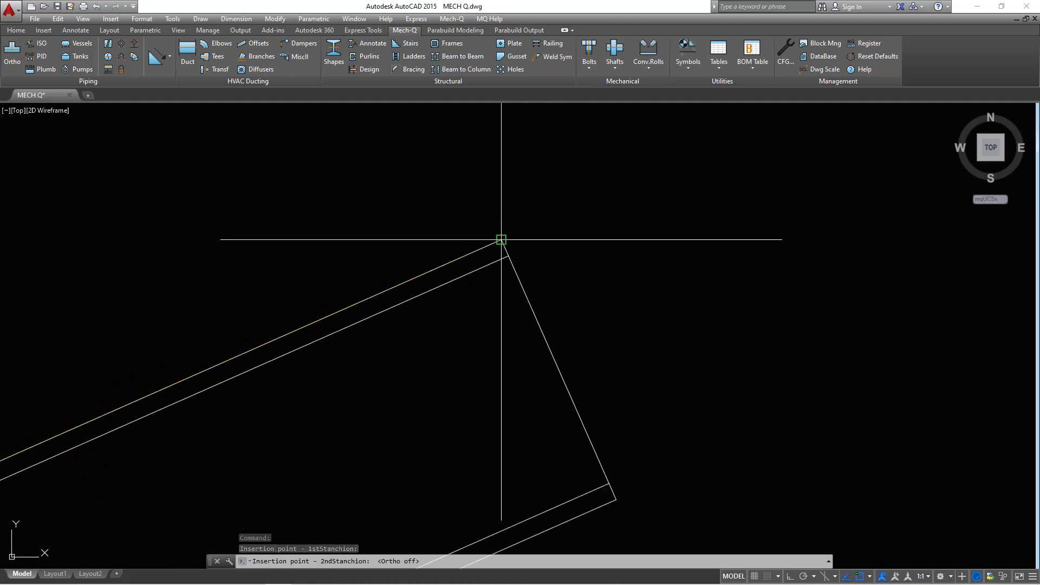
click(502, 239)
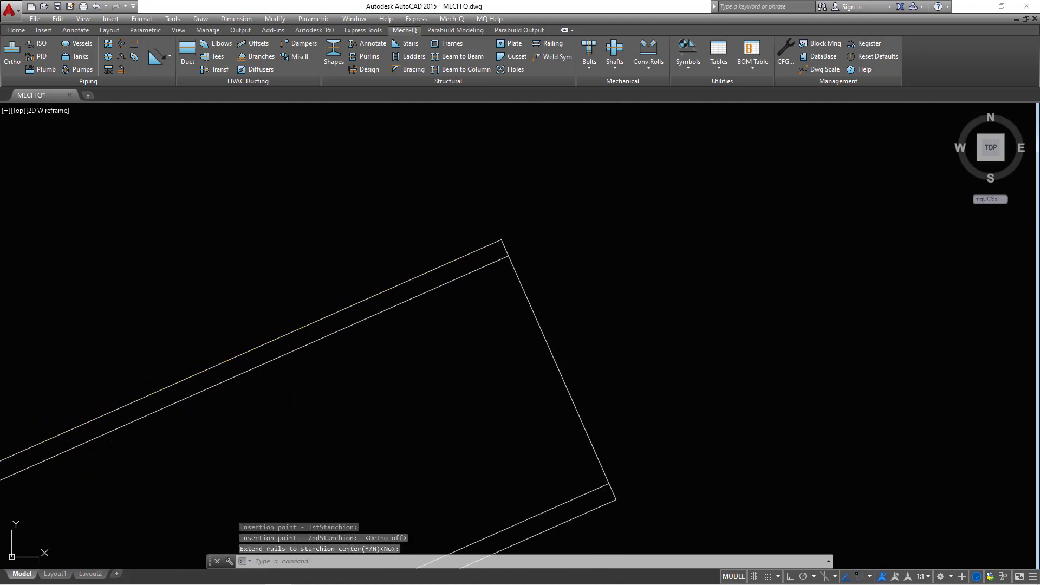
Add closure bends to the railing at both the first and second stanchions.
scroll(737, 292, down, 10)
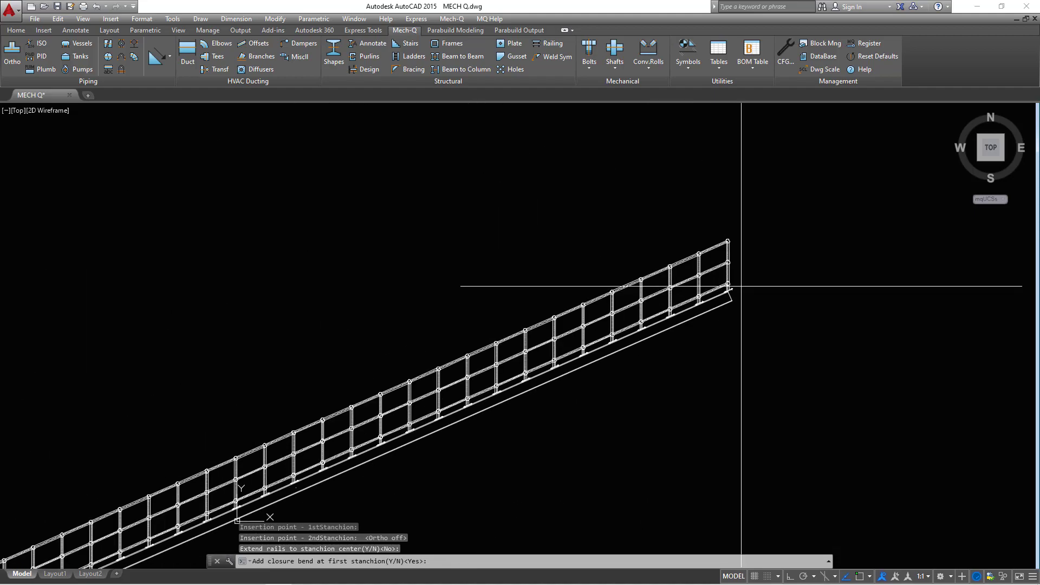
scroll(420, 413, up, 8)
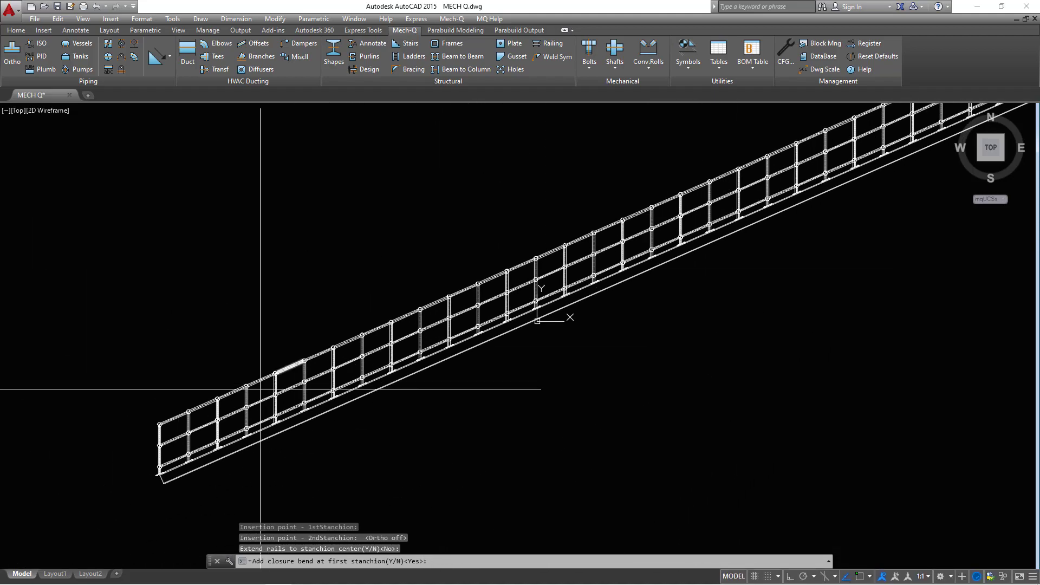
key(Return)
scroll(457, 291, down, 10)
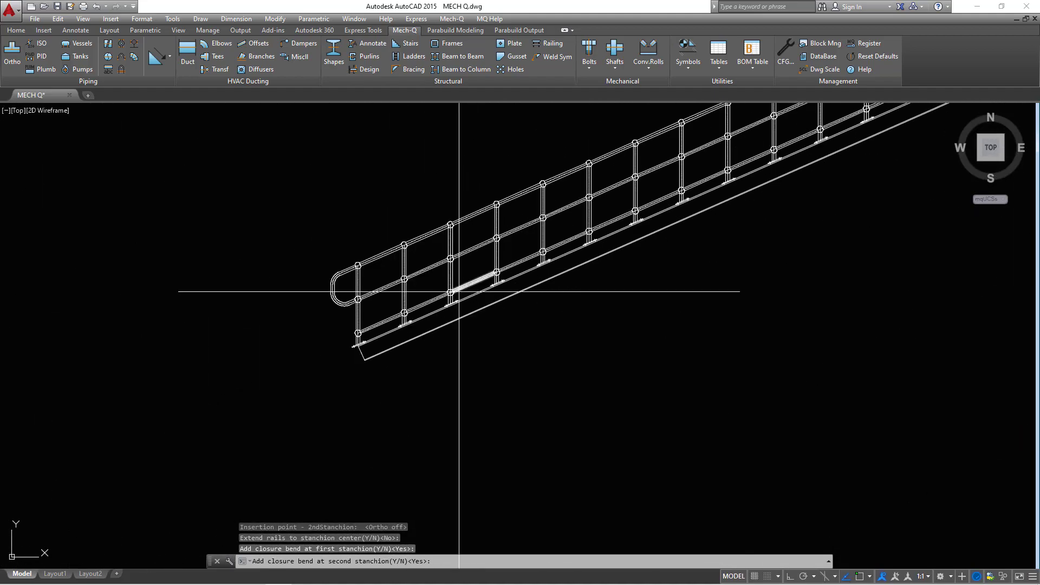
scroll(506, 349, up, 10)
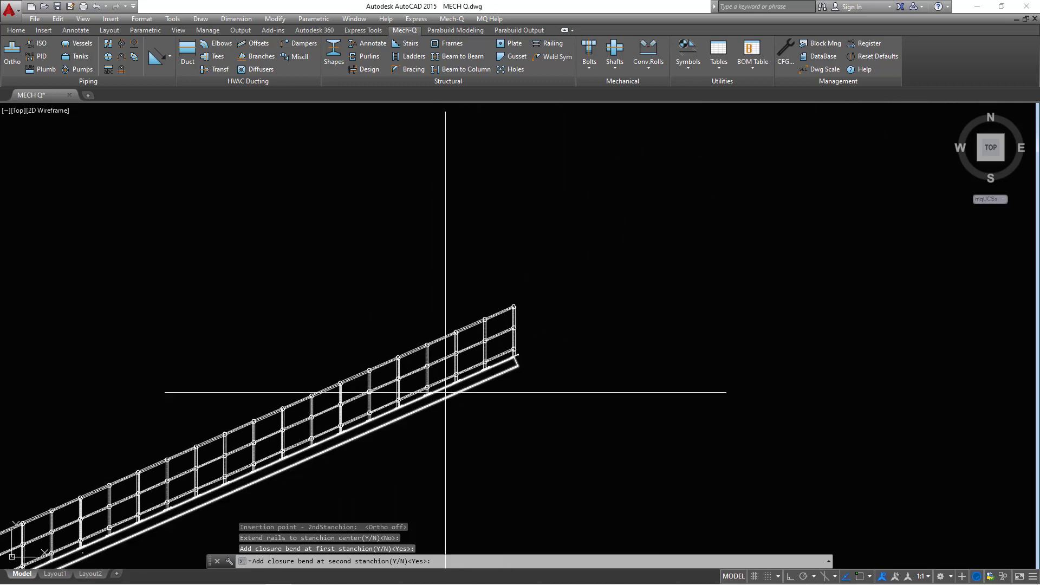
scroll(513, 267, up, 3)
key(Return)
Examine the finished sloping railing, its closure bend, rail joints and the bolted stanchion base plates along the channel.
scroll(608, 246, down, 10)
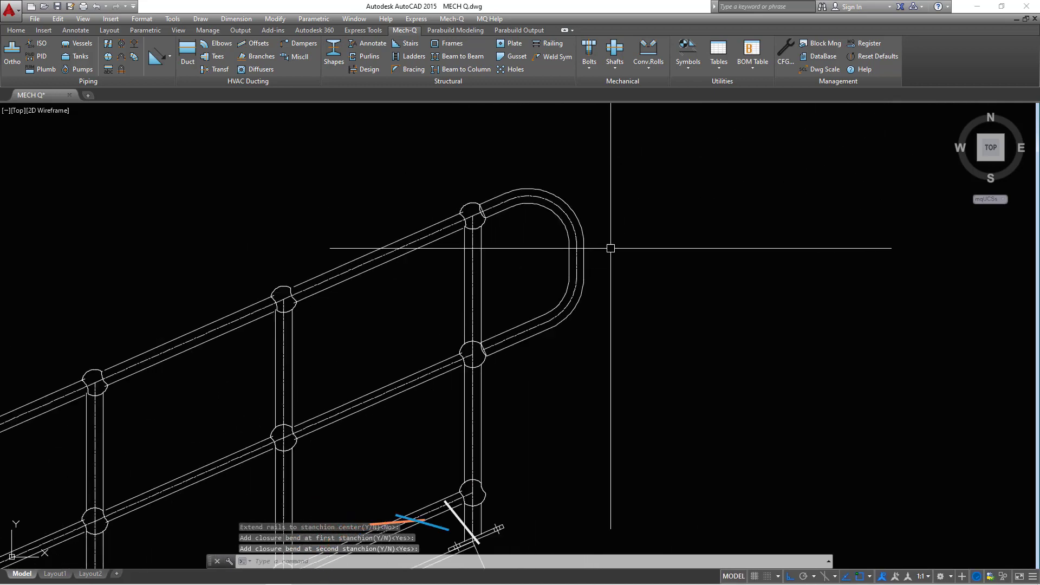
scroll(593, 274, up, 10)
scroll(673, 232, down, 5)
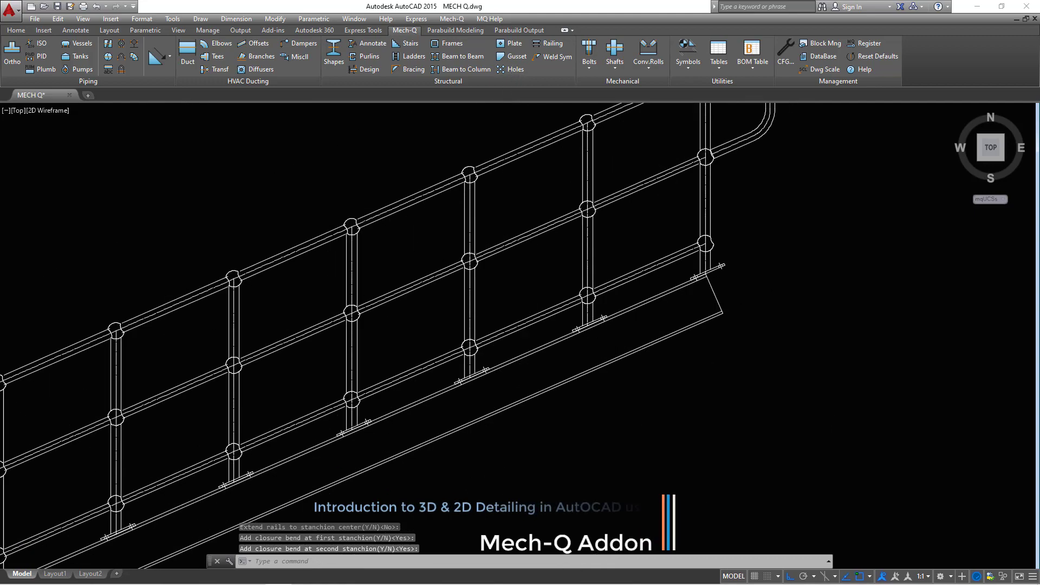
mouse_move(506, 314)
middle_down()
mouse_move(538, 343)
mouse_move(666, 305)
middle_up()
scroll(369, 460, up, 3)
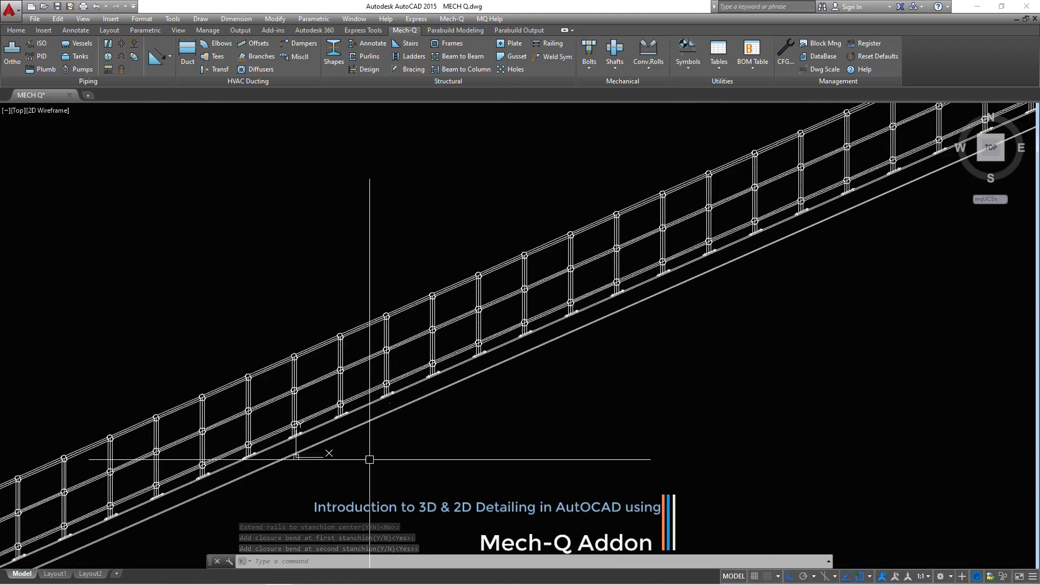
scroll(353, 286, up, 2)
middle_drag(458, 338, 607, 298)
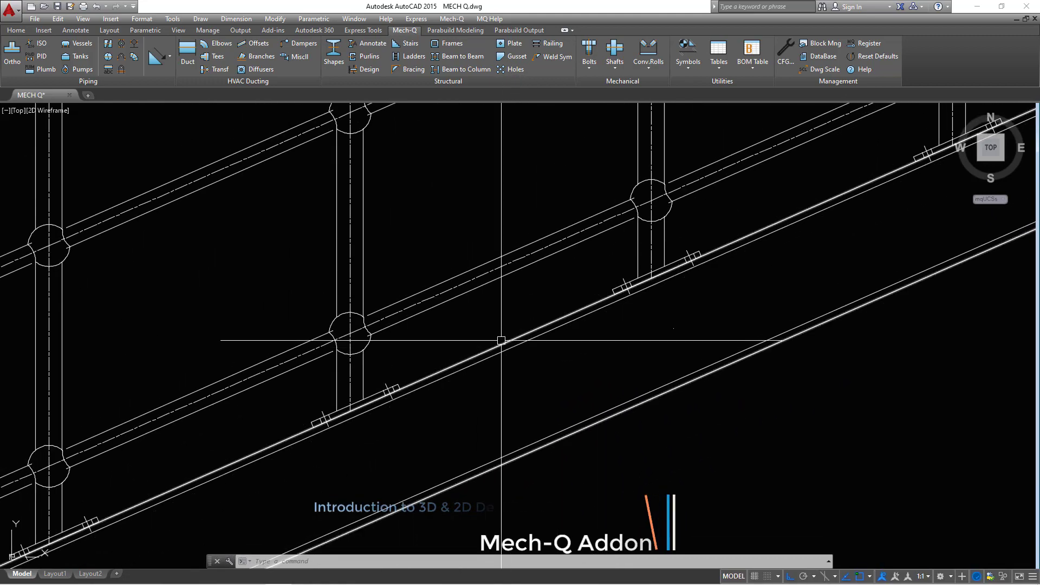
scroll(457, 343, down, 7)
middle_drag(447, 354, 555, 321)
scroll(167, 463, up, 10)
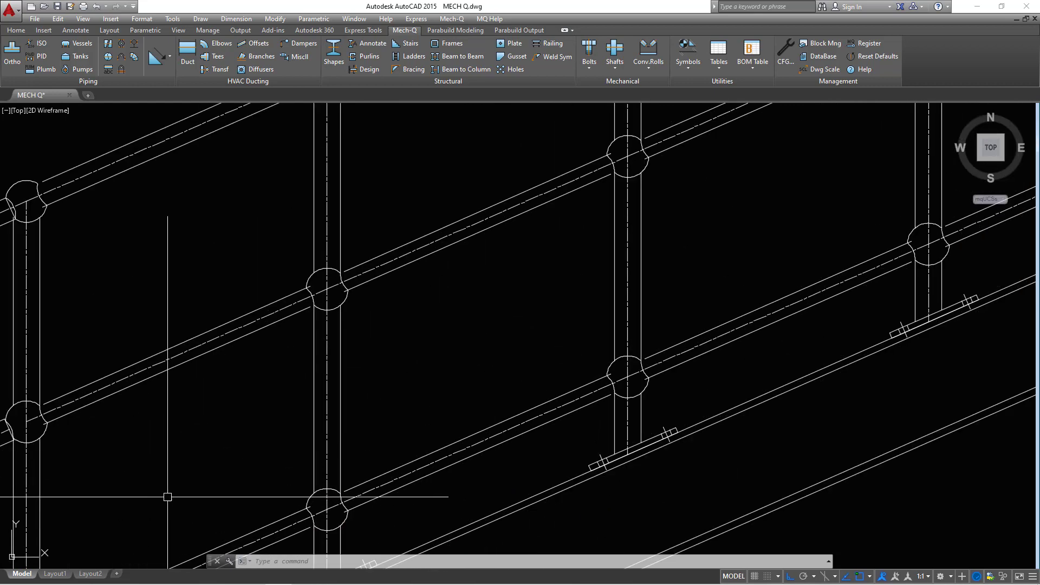
middle_drag(281, 434, 250, 342)
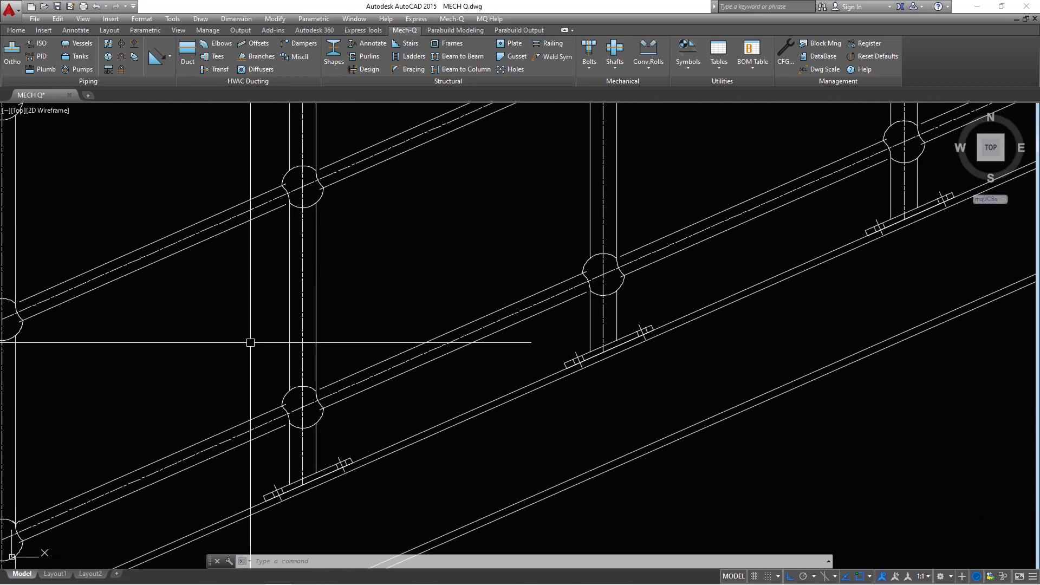